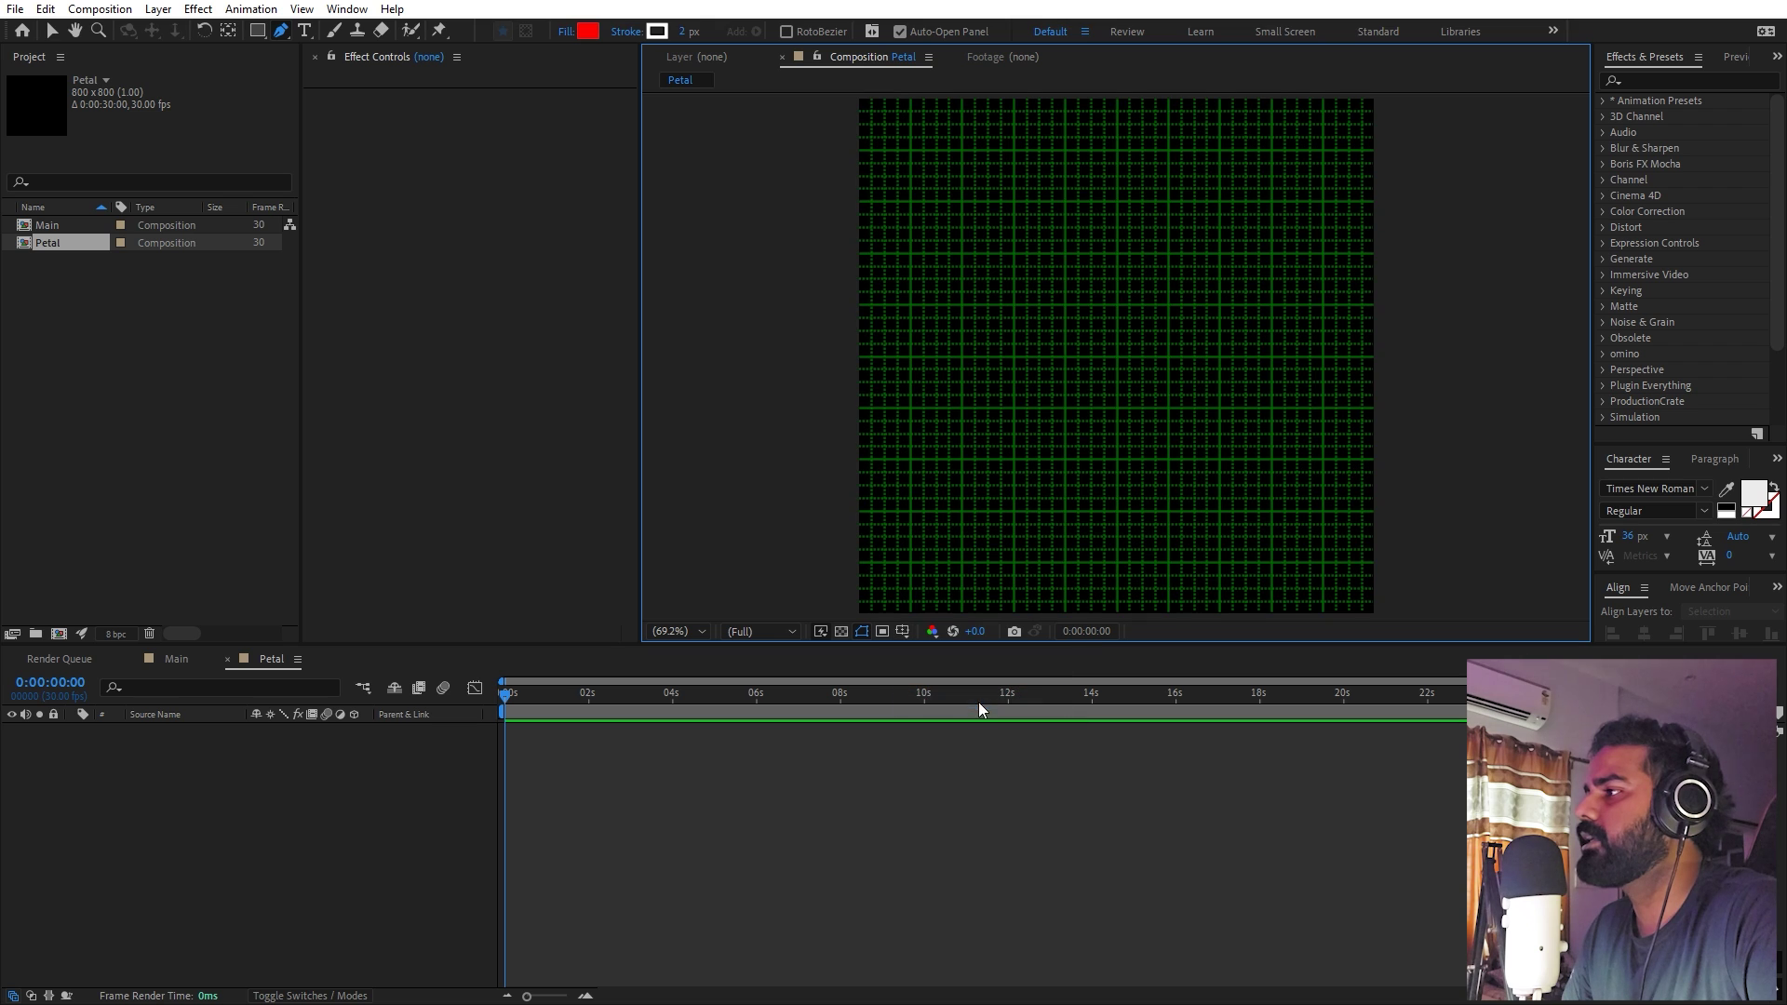
Draw a closed, symmetrical red teardrop petal with the Pen tool, rounded at the base and pointed at the tip
{"action": "key", "text": "slash"}
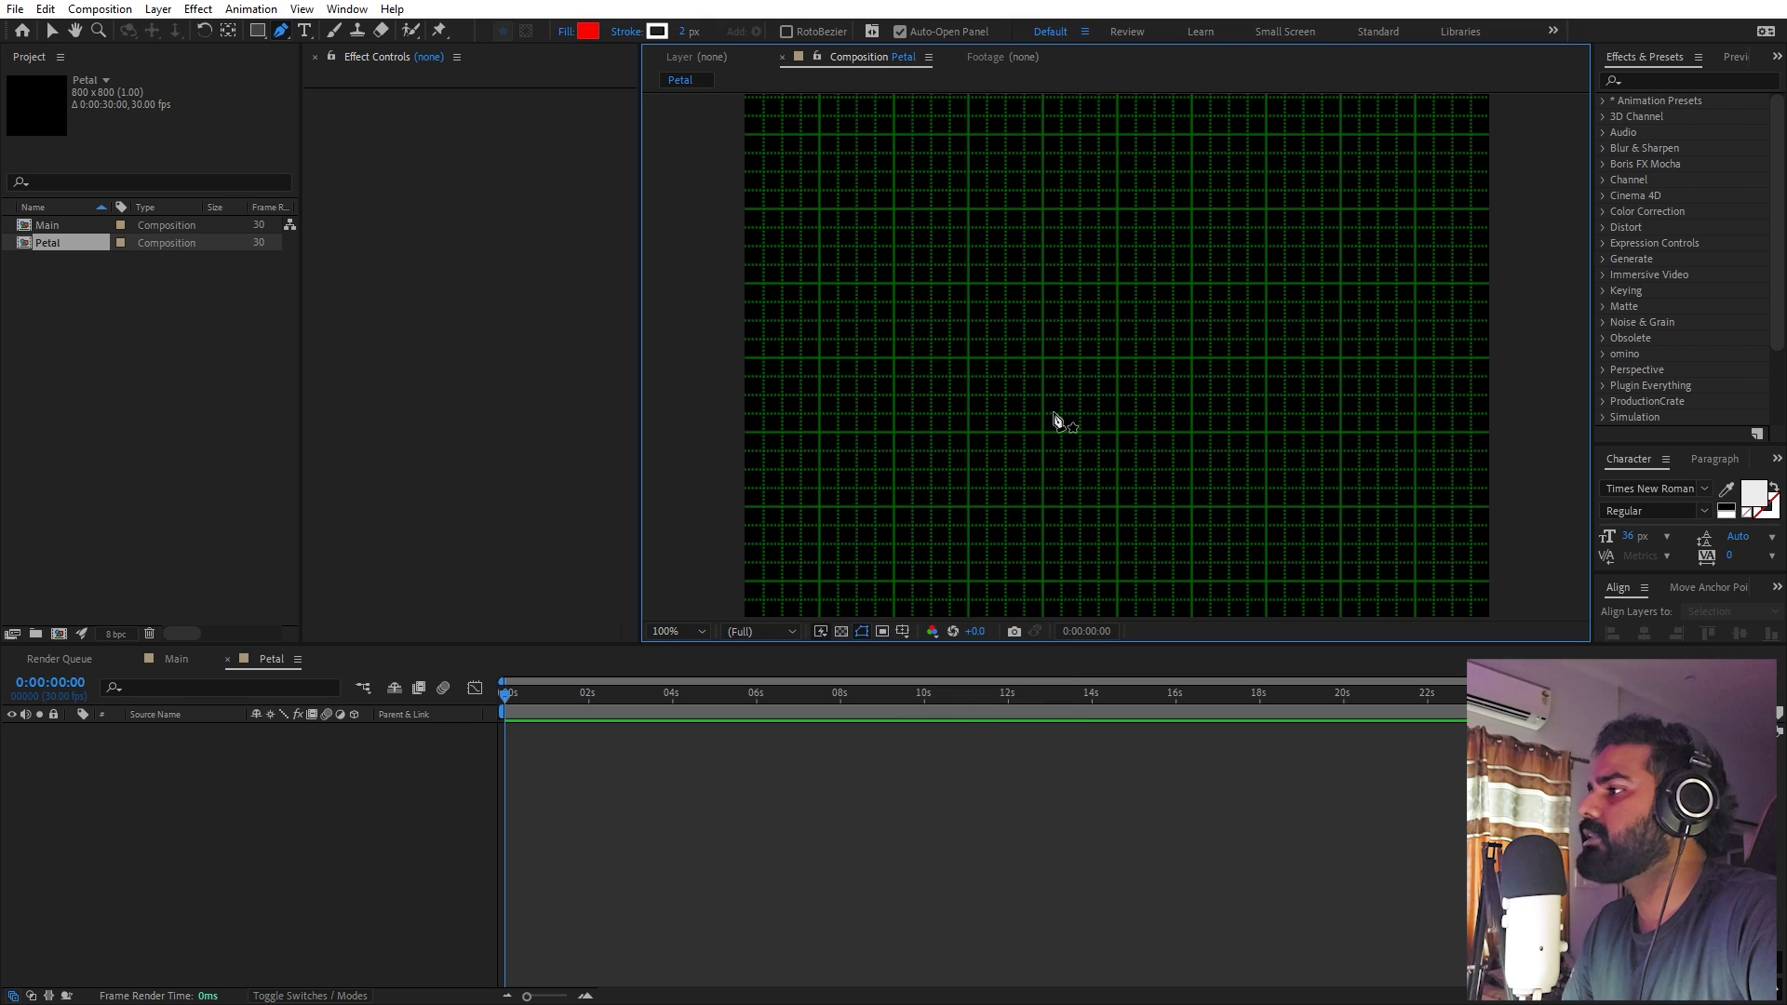
{"action": "left_click", "coordinate": [1118, 509]}
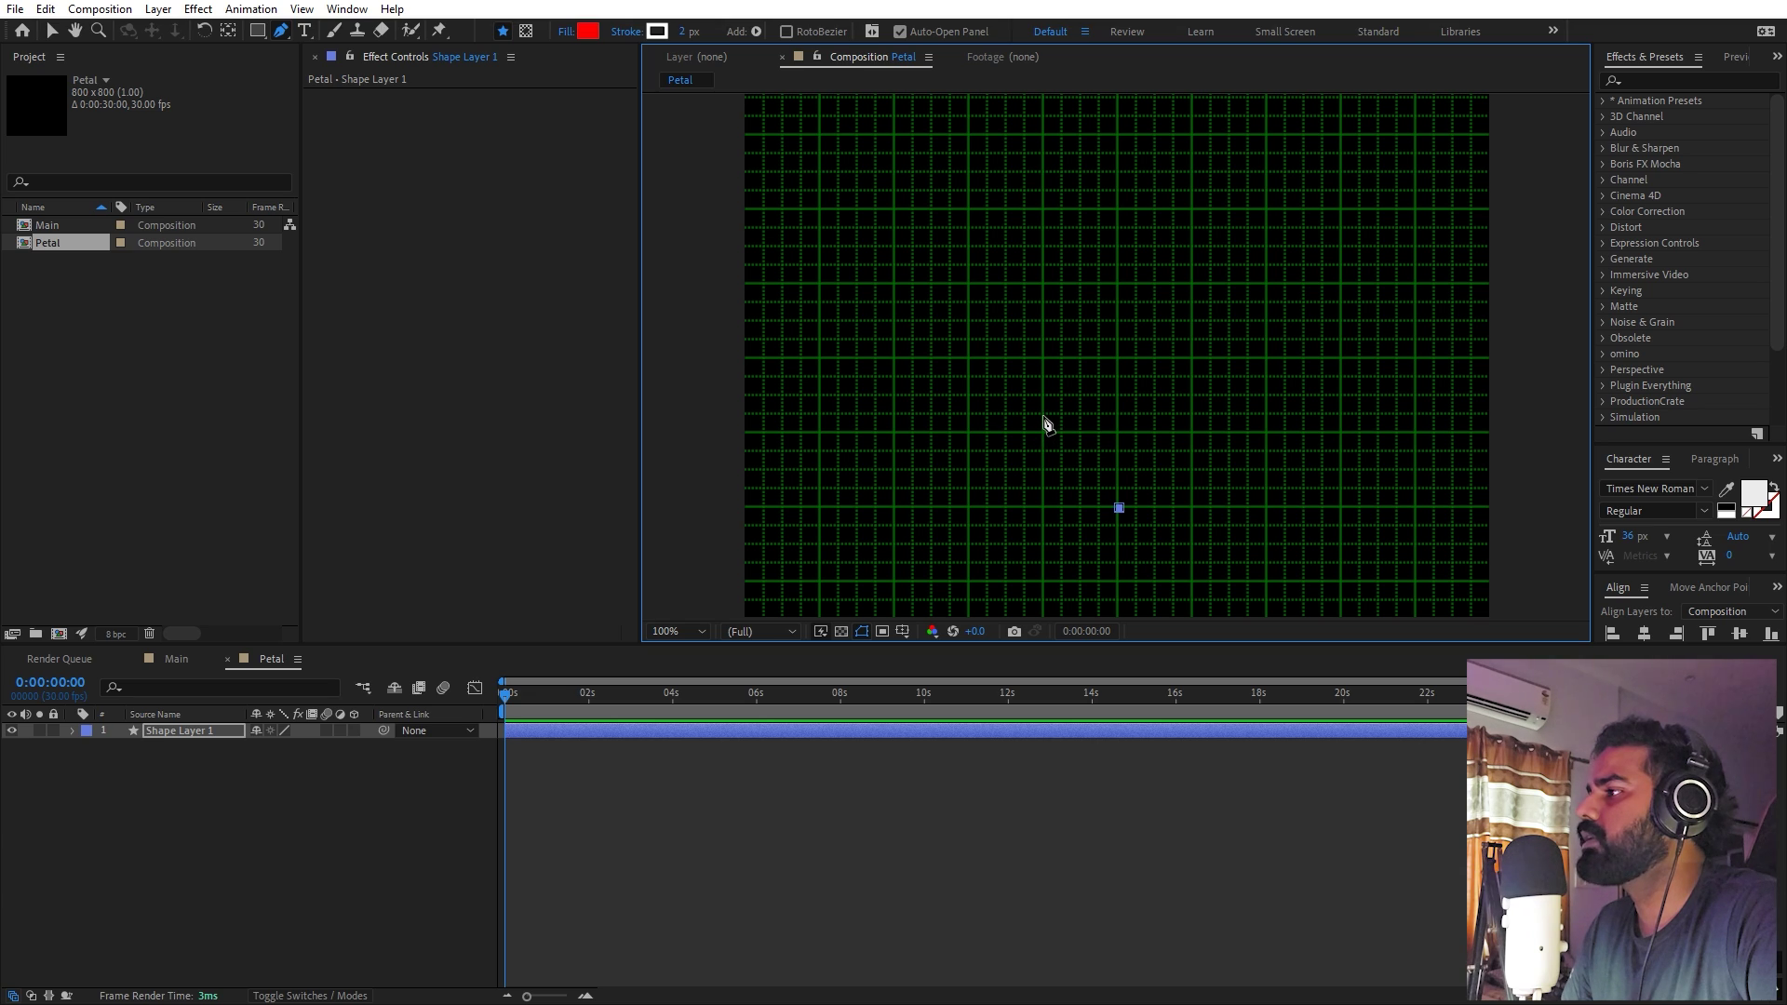
{"action": "left_click_drag", "start_coordinate": [1042, 415], "coordinate": [1045, 327]}
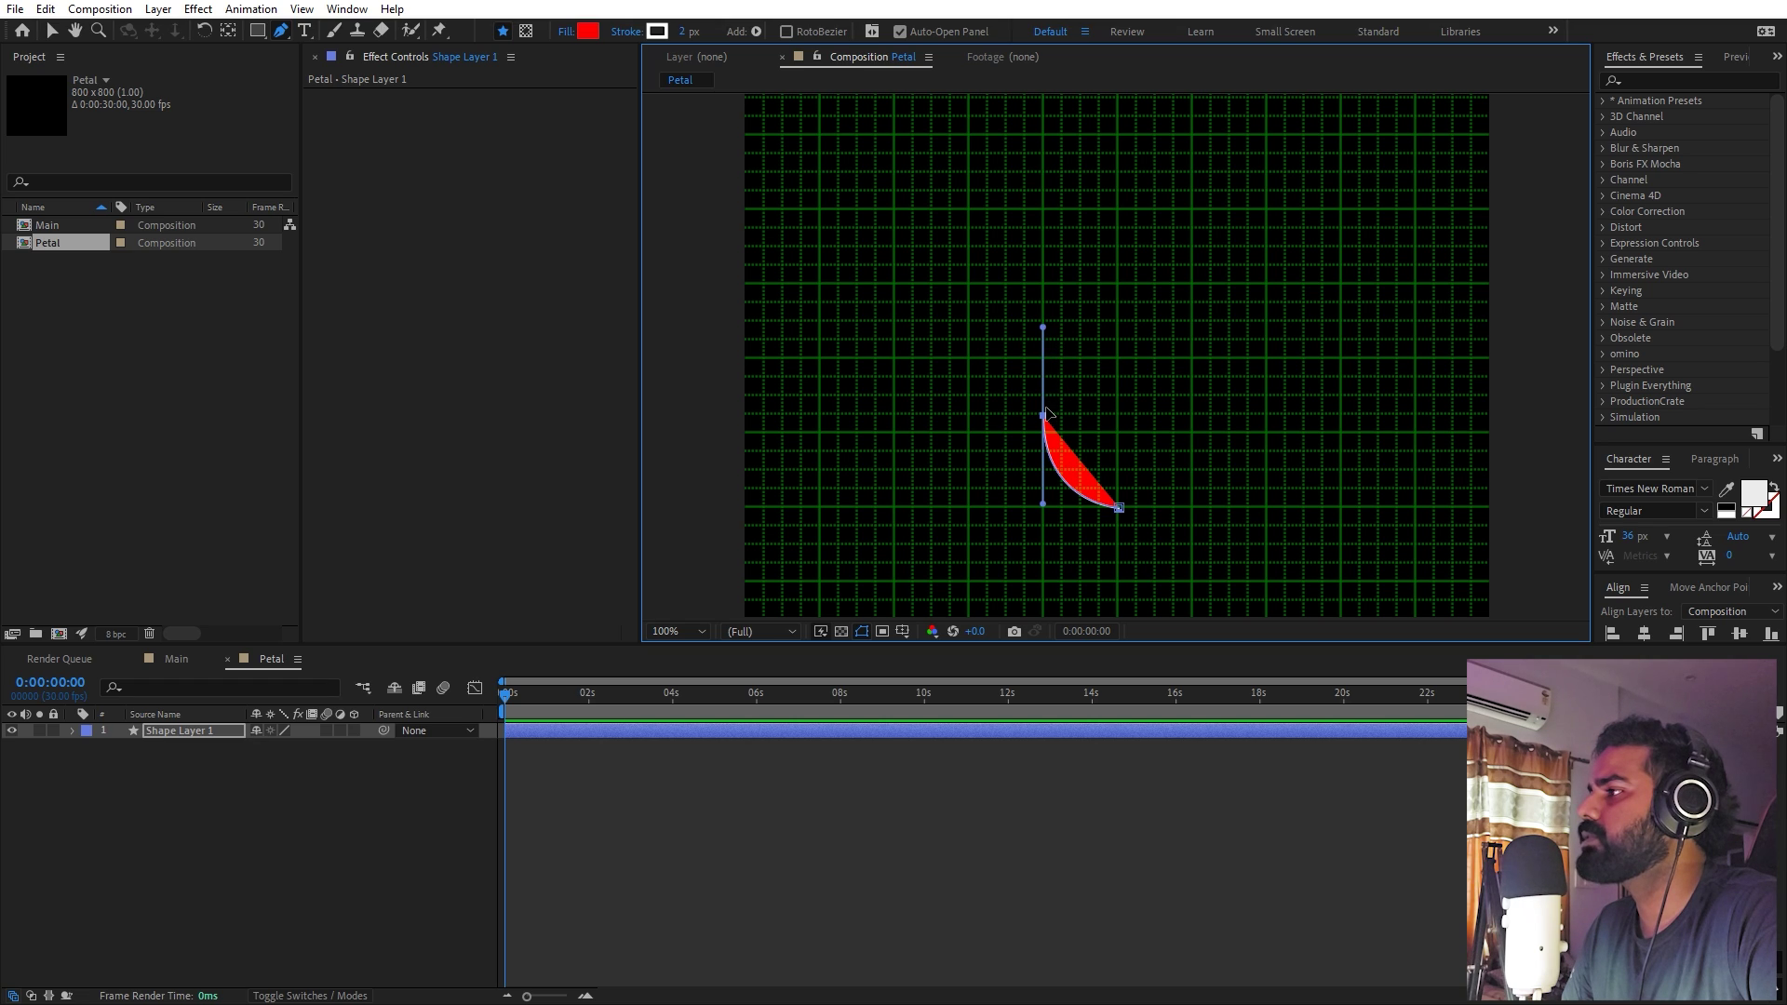
{"action": "left_click", "coordinate": [1117, 246]}
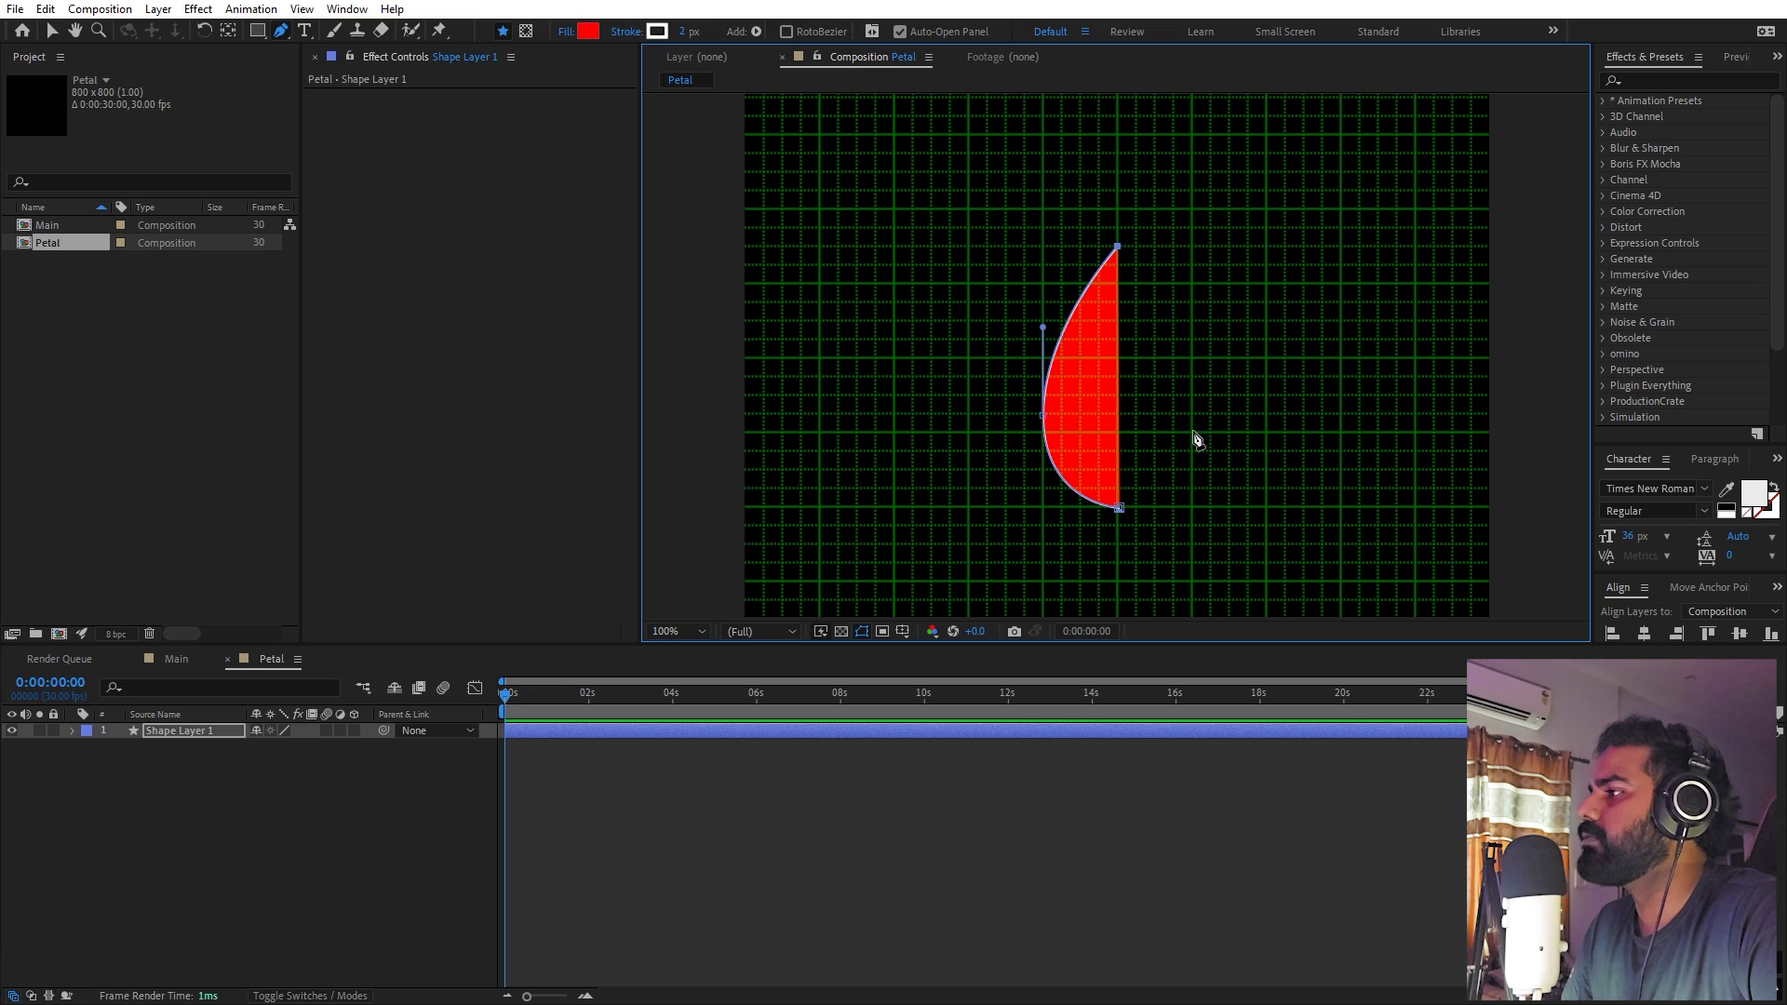
{"action": "left_click_drag", "start_coordinate": [1192, 431], "coordinate": [1193, 506]}
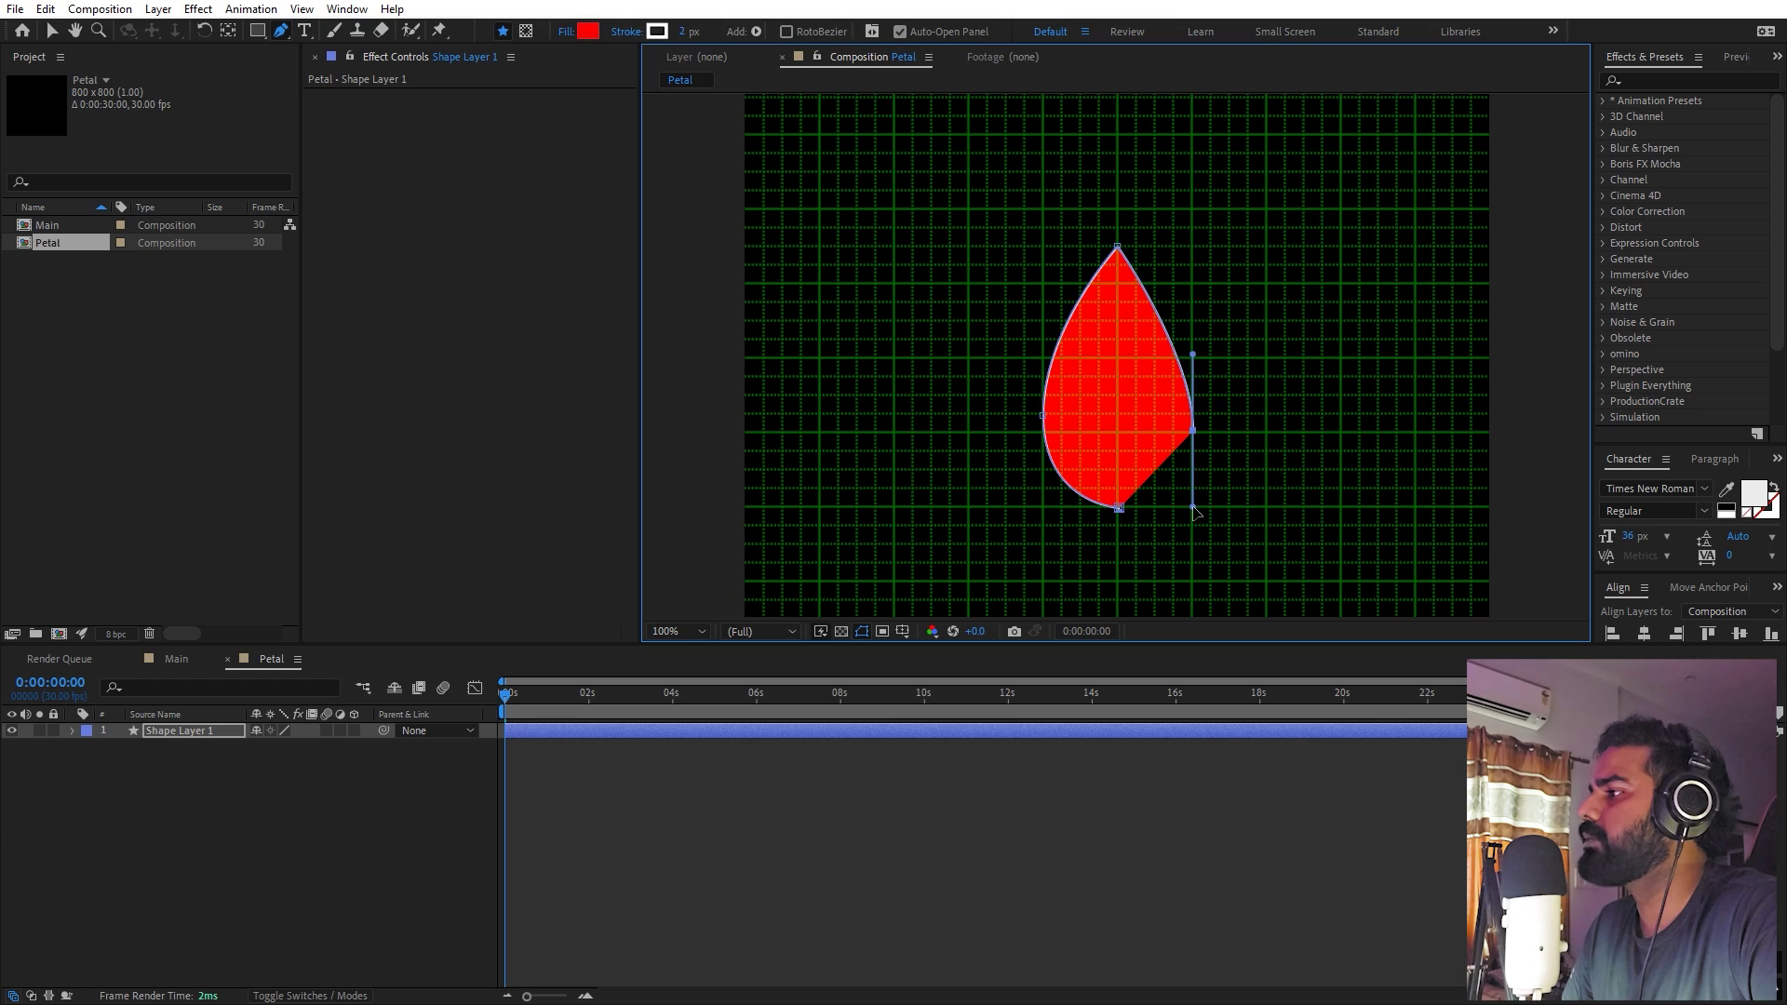
{"action": "left_click", "coordinate": [1119, 511]}
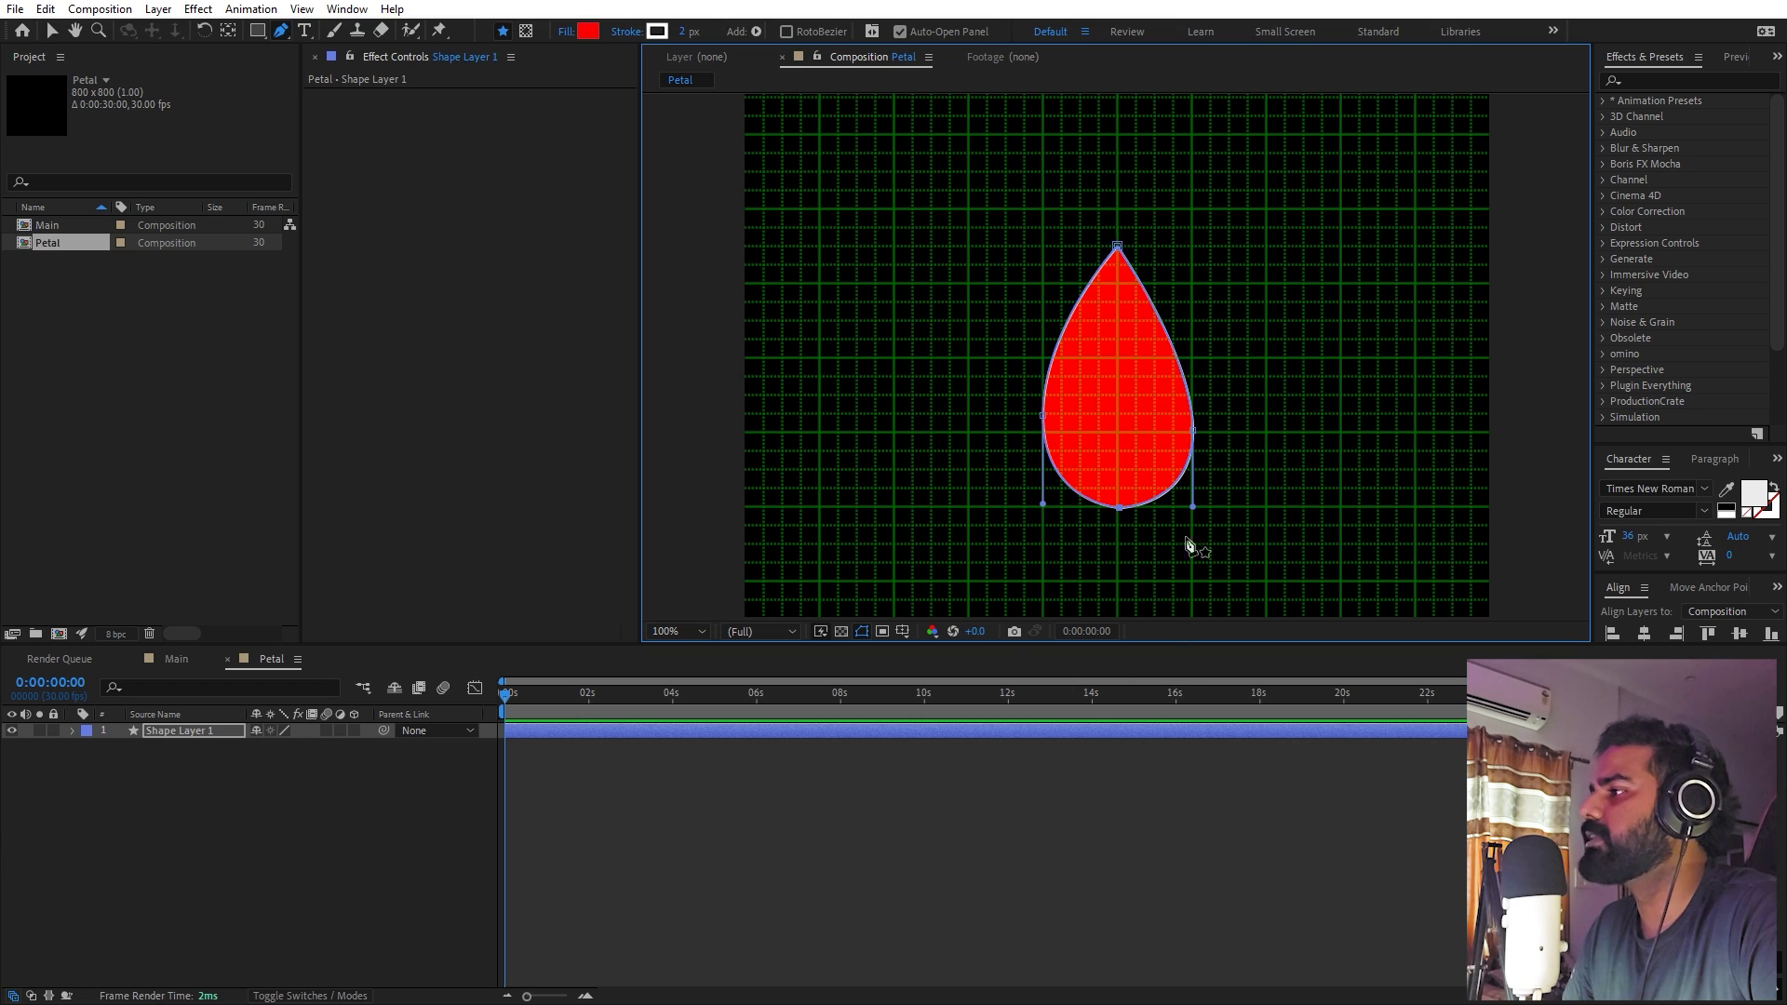
{"action": "left_click", "coordinate": [724, 780]}
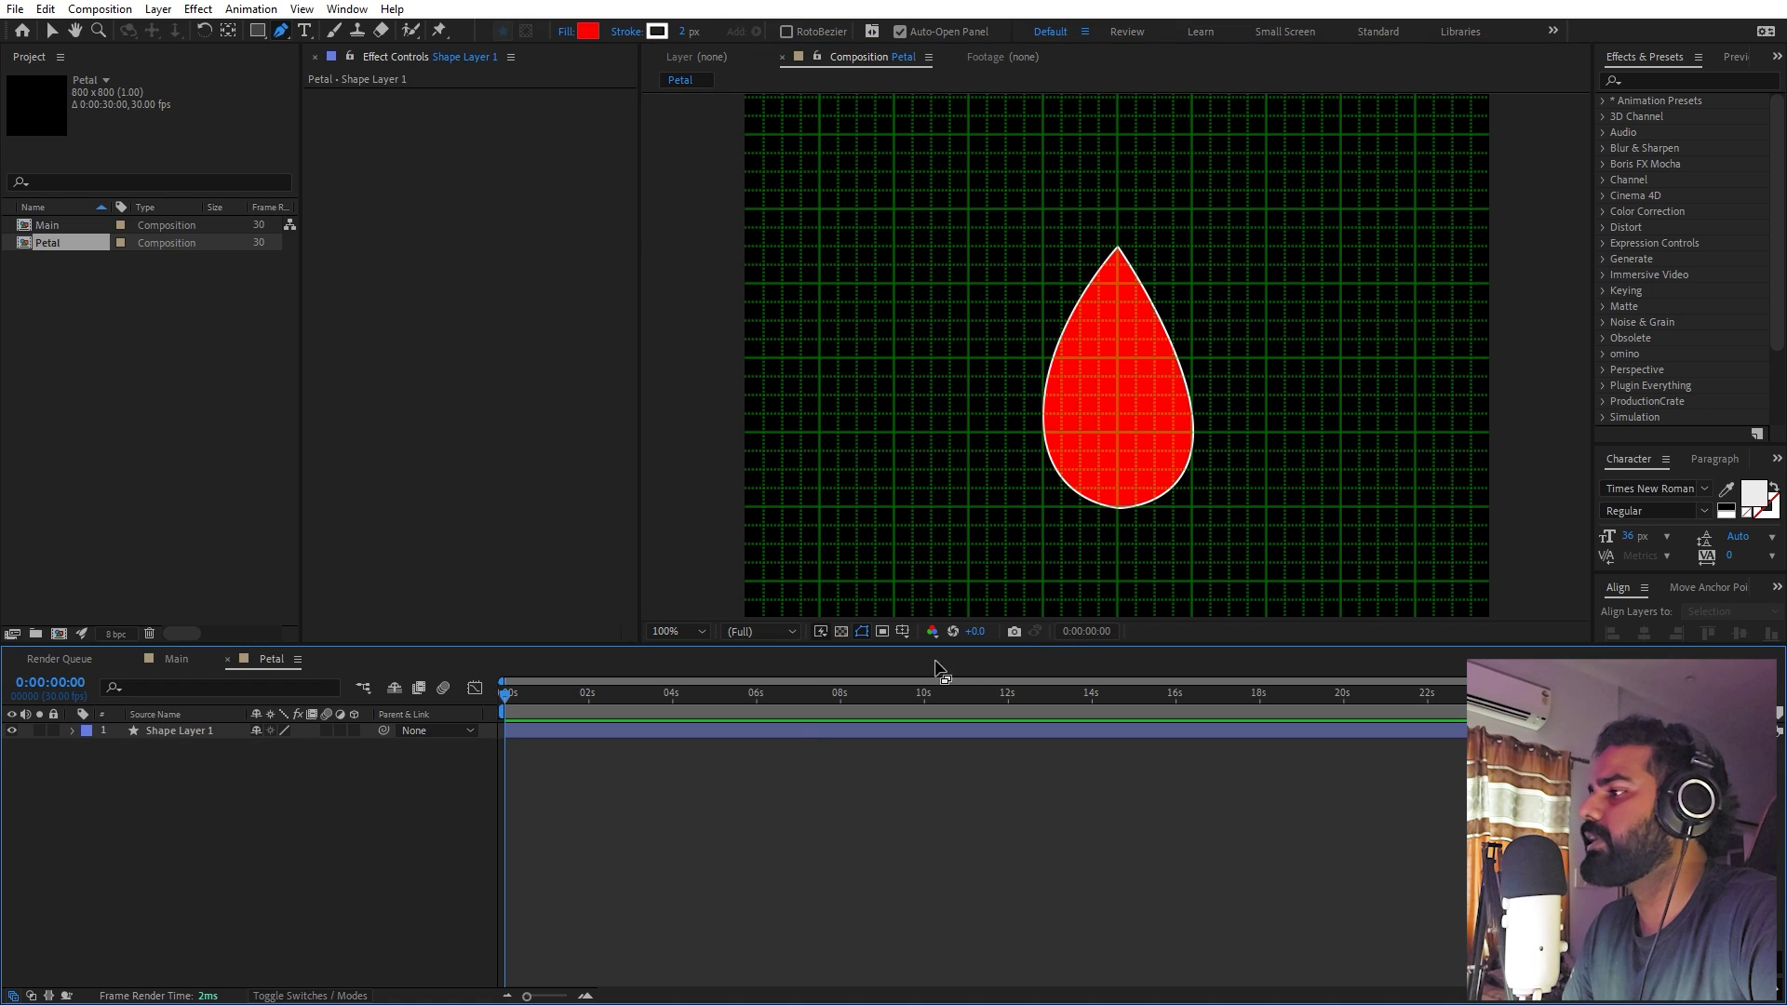
Hide the grid overlay in the composition view
{"action": "left_click", "coordinate": [898, 633]}
{"action": "left_click", "coordinate": [931, 699]}
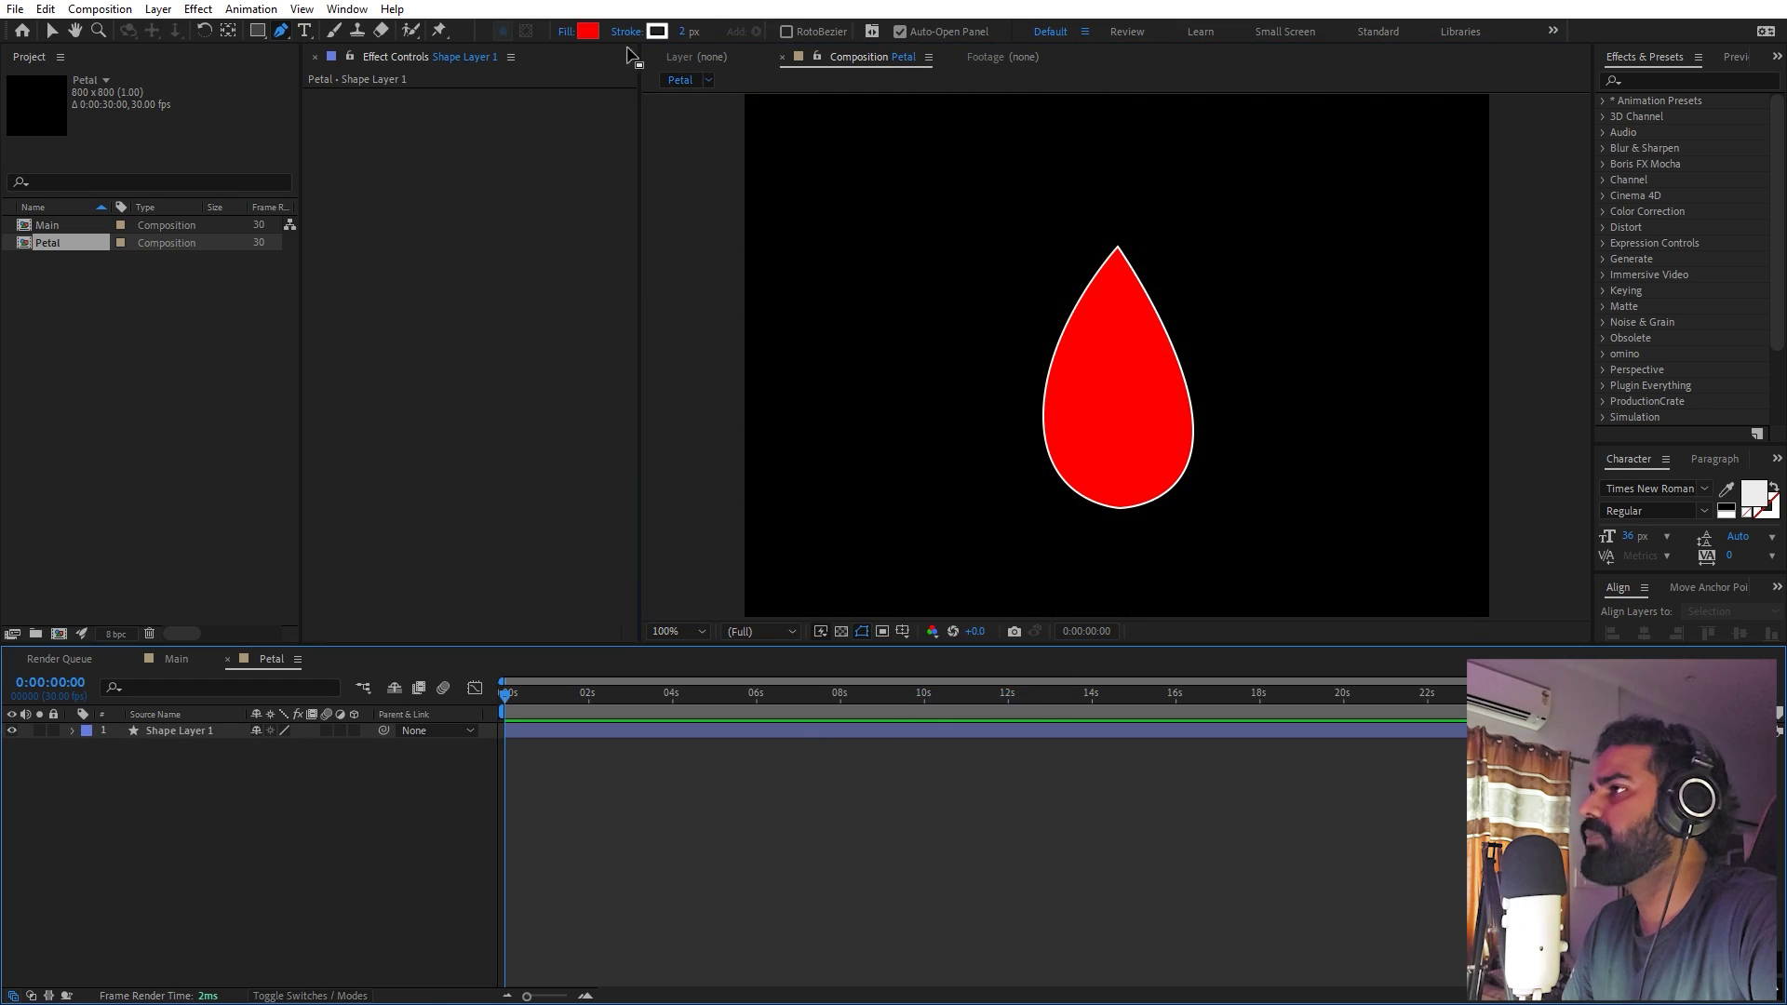
{"action": "key", "text": "ctrl+a"}
{"action": "left_click", "coordinate": [873, 784]}
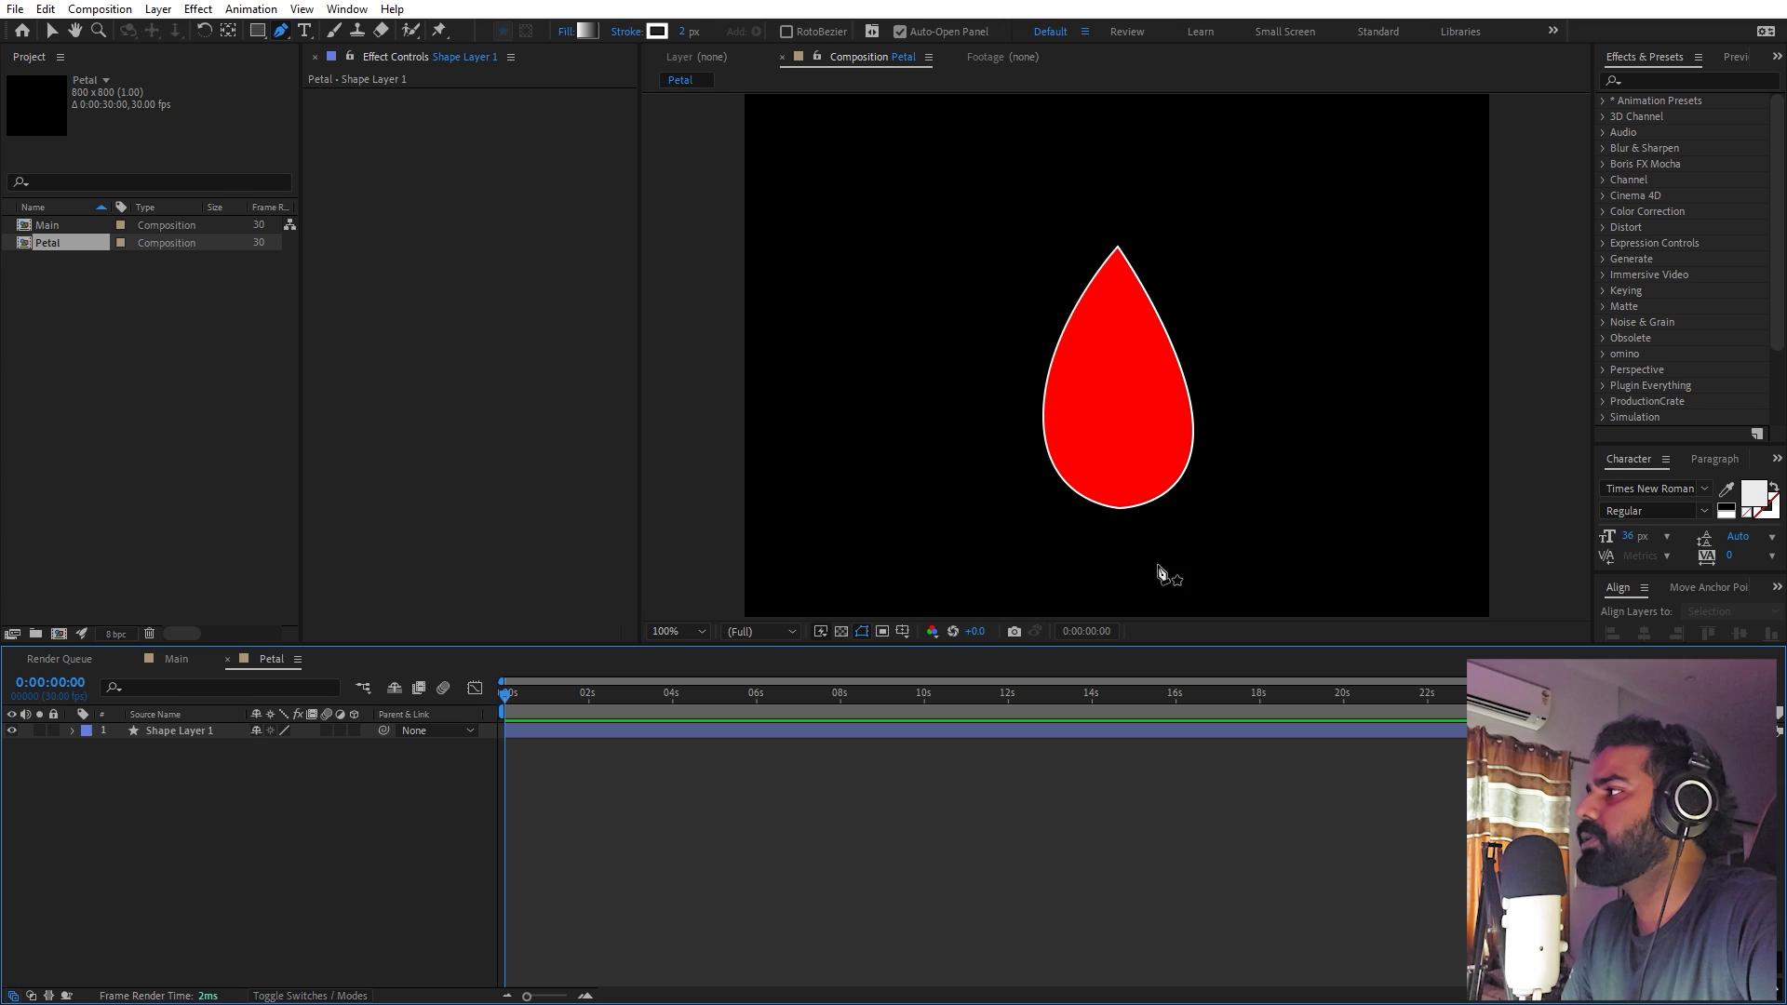
Find the CC Bend It effect, apply it to Shape Layer 1, and switch to the Selection tool
{"action": "left_click", "coordinate": [1667, 80]}
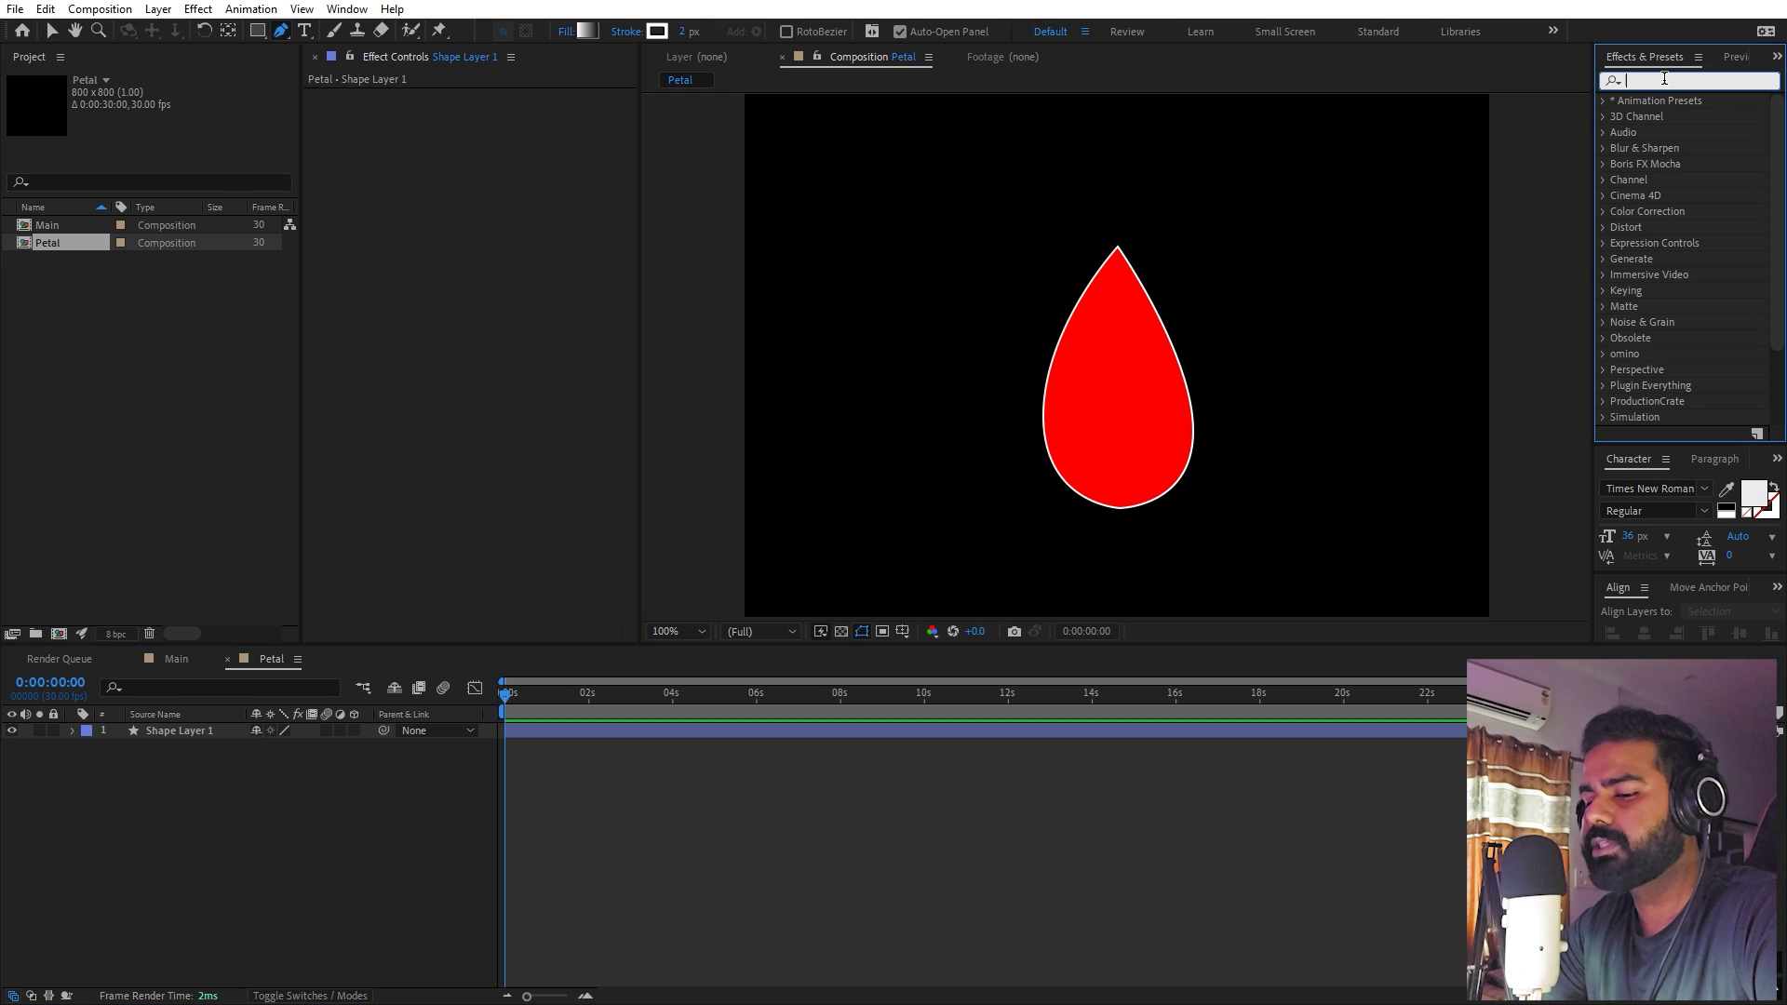
{"action": "type", "text": "cc ben"}
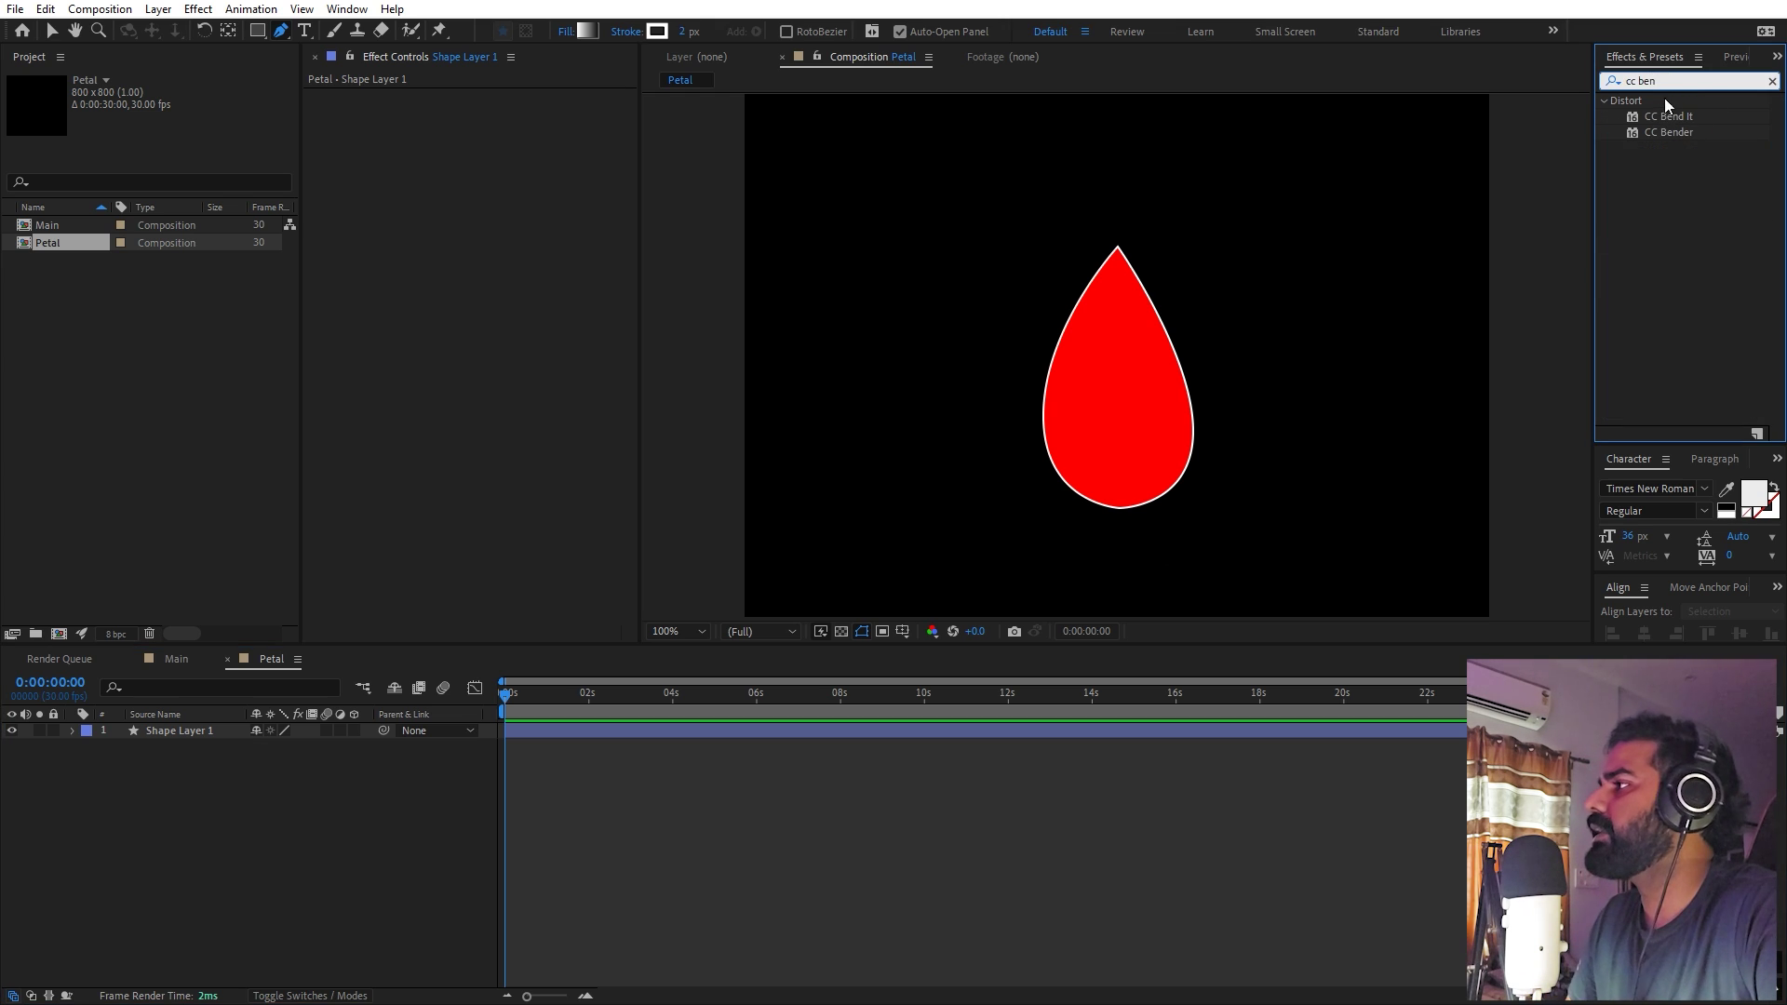
{"action": "left_click_drag", "start_coordinate": [1668, 116], "coordinate": [176, 735]}
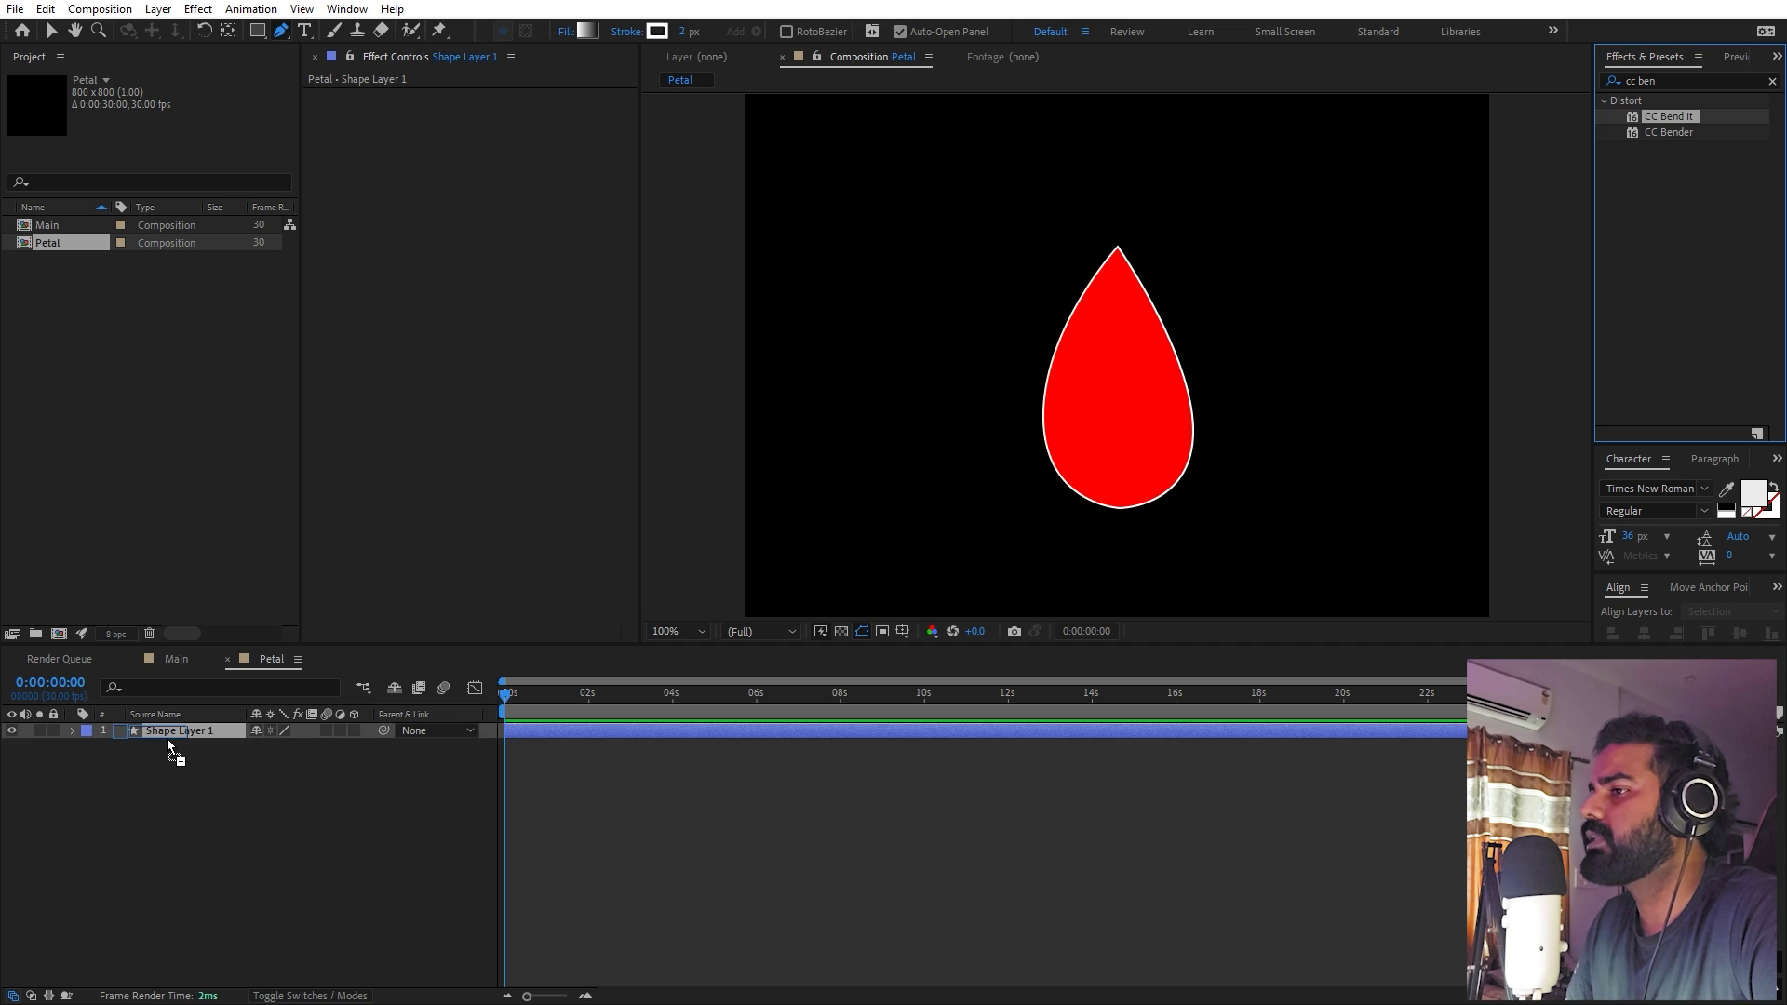
{"action": "key", "text": "v"}
Test the petal's bend at -143 and return Bend to 0
{"action": "left_click_drag", "start_coordinate": [491, 111], "coordinate": [416, 110]}
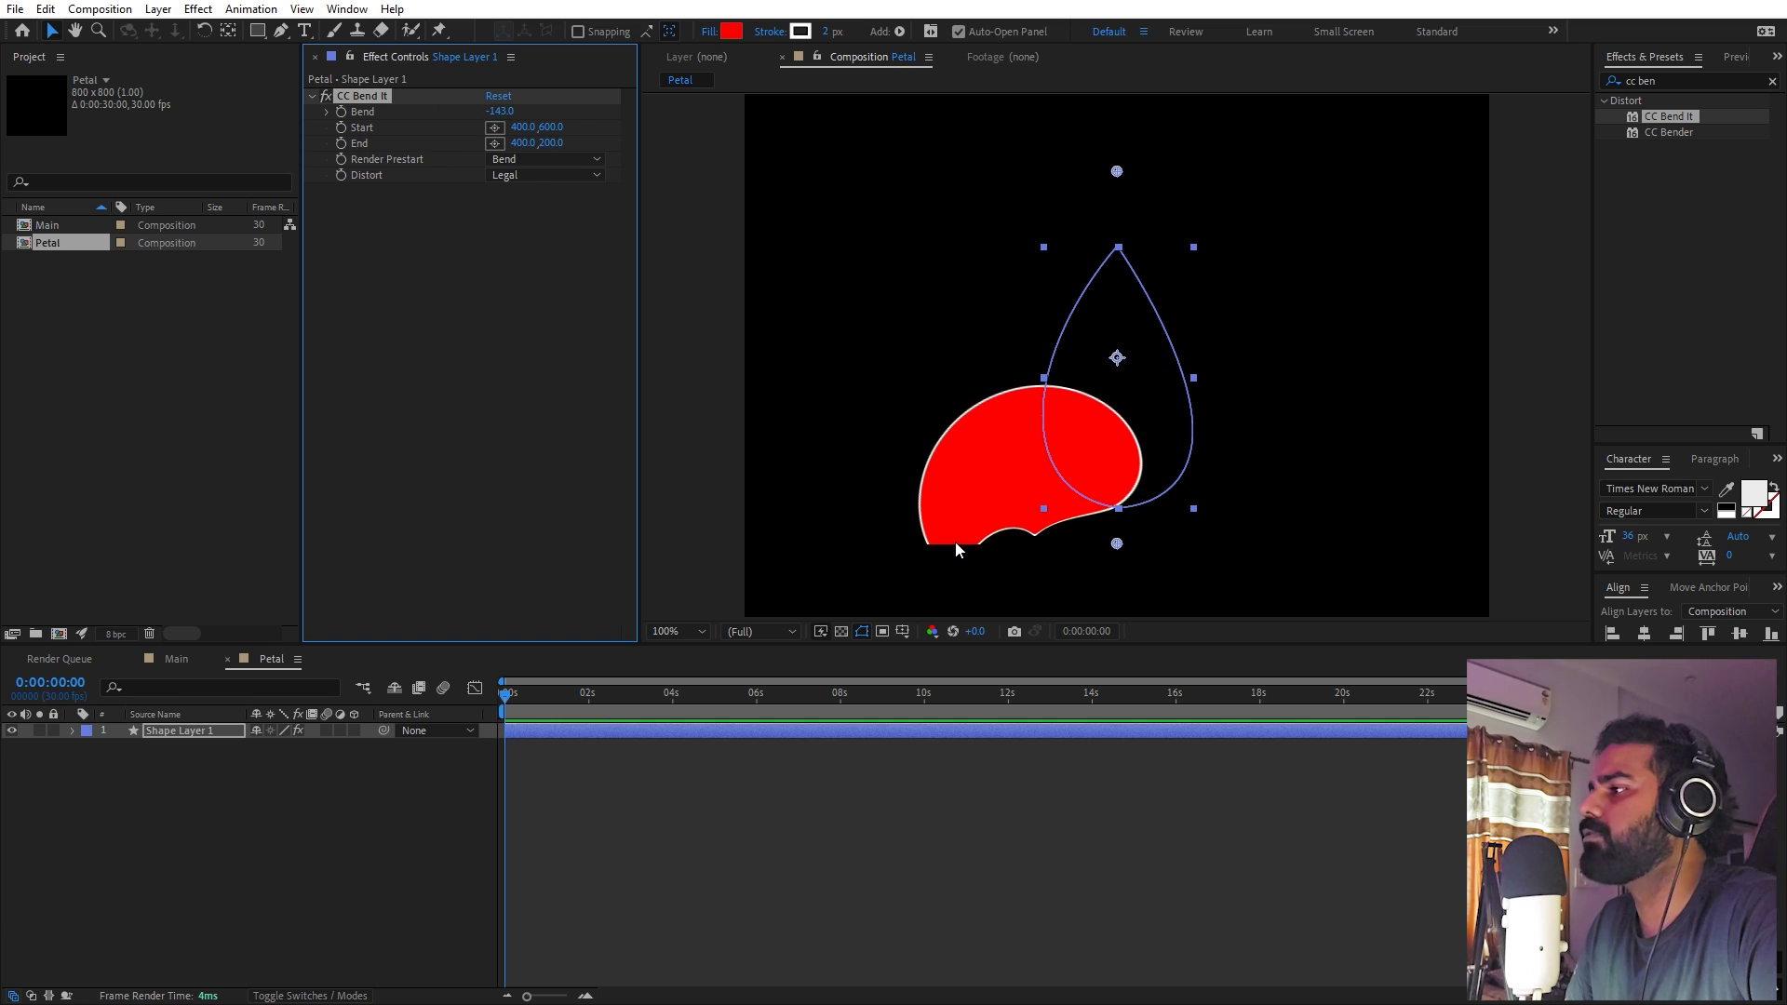
{"action": "left_click", "coordinate": [502, 111]}
{"action": "type", "text": "0"}
{"action": "key", "text": "Return"}
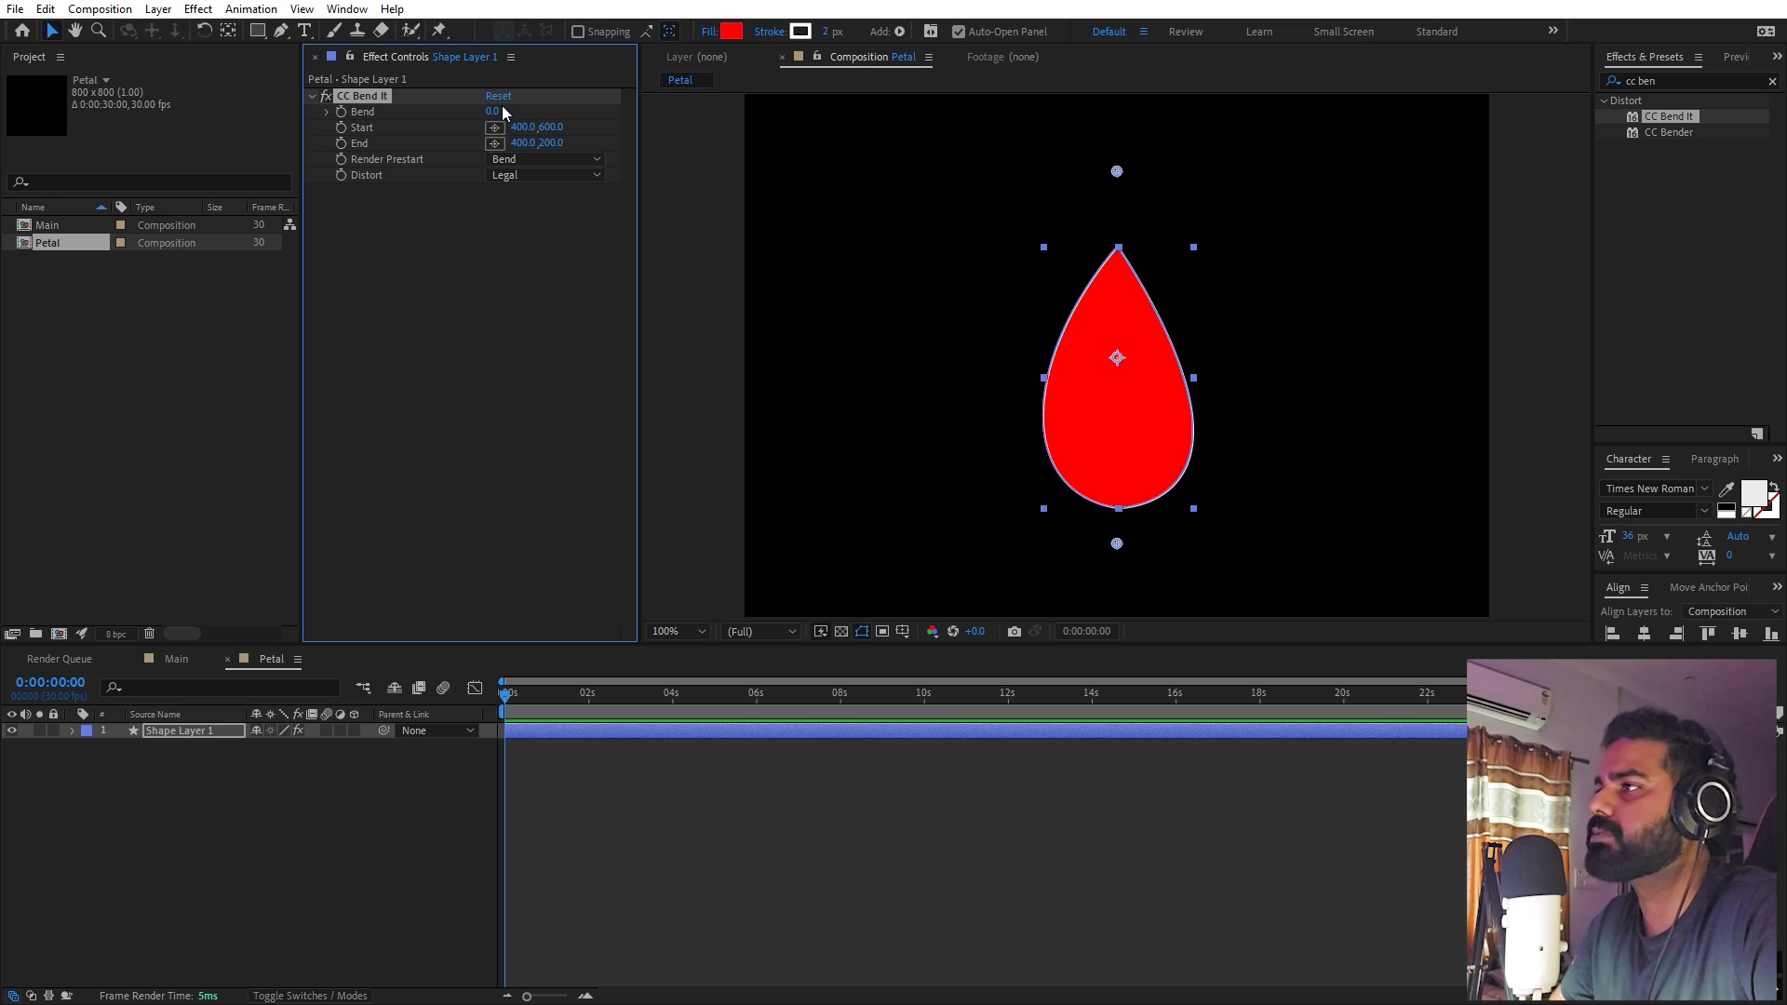
Set the bend's Start point to 400, 575 and End point to 393, 265, testing Bend at -73 and returning it to 0
{"action": "left_click", "coordinate": [539, 297]}
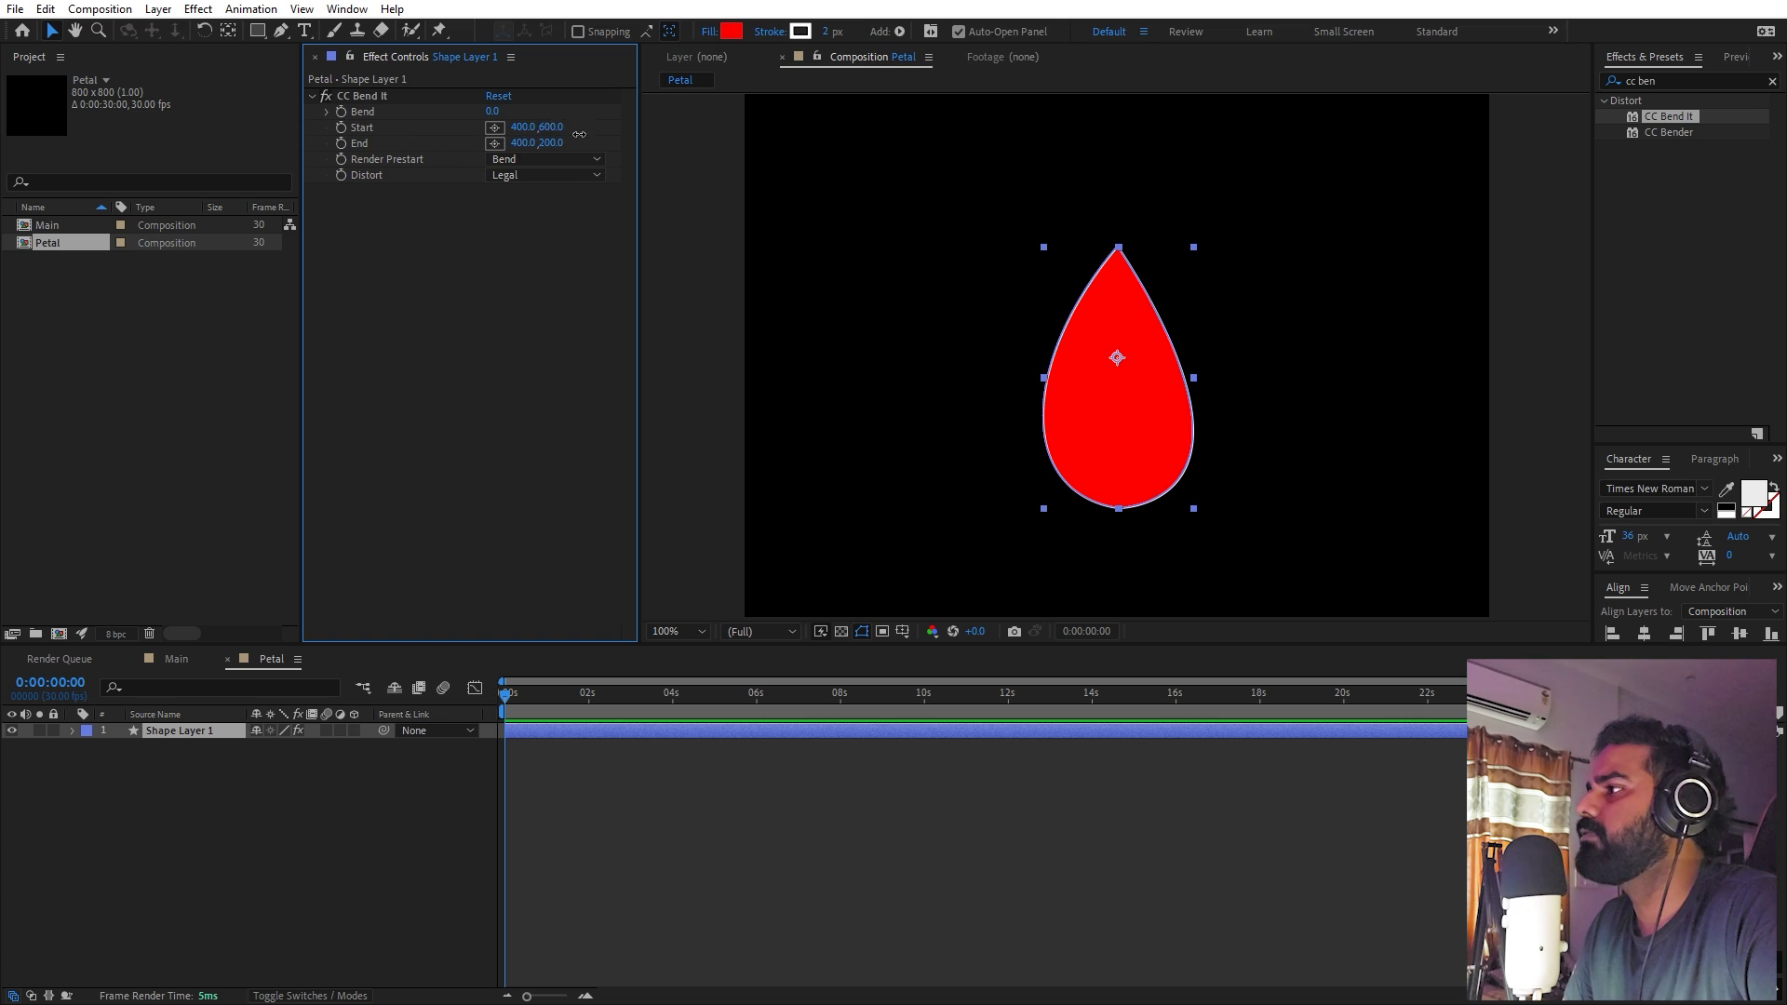
{"action": "left_click_drag", "start_coordinate": [579, 134], "coordinate": [663, 163]}
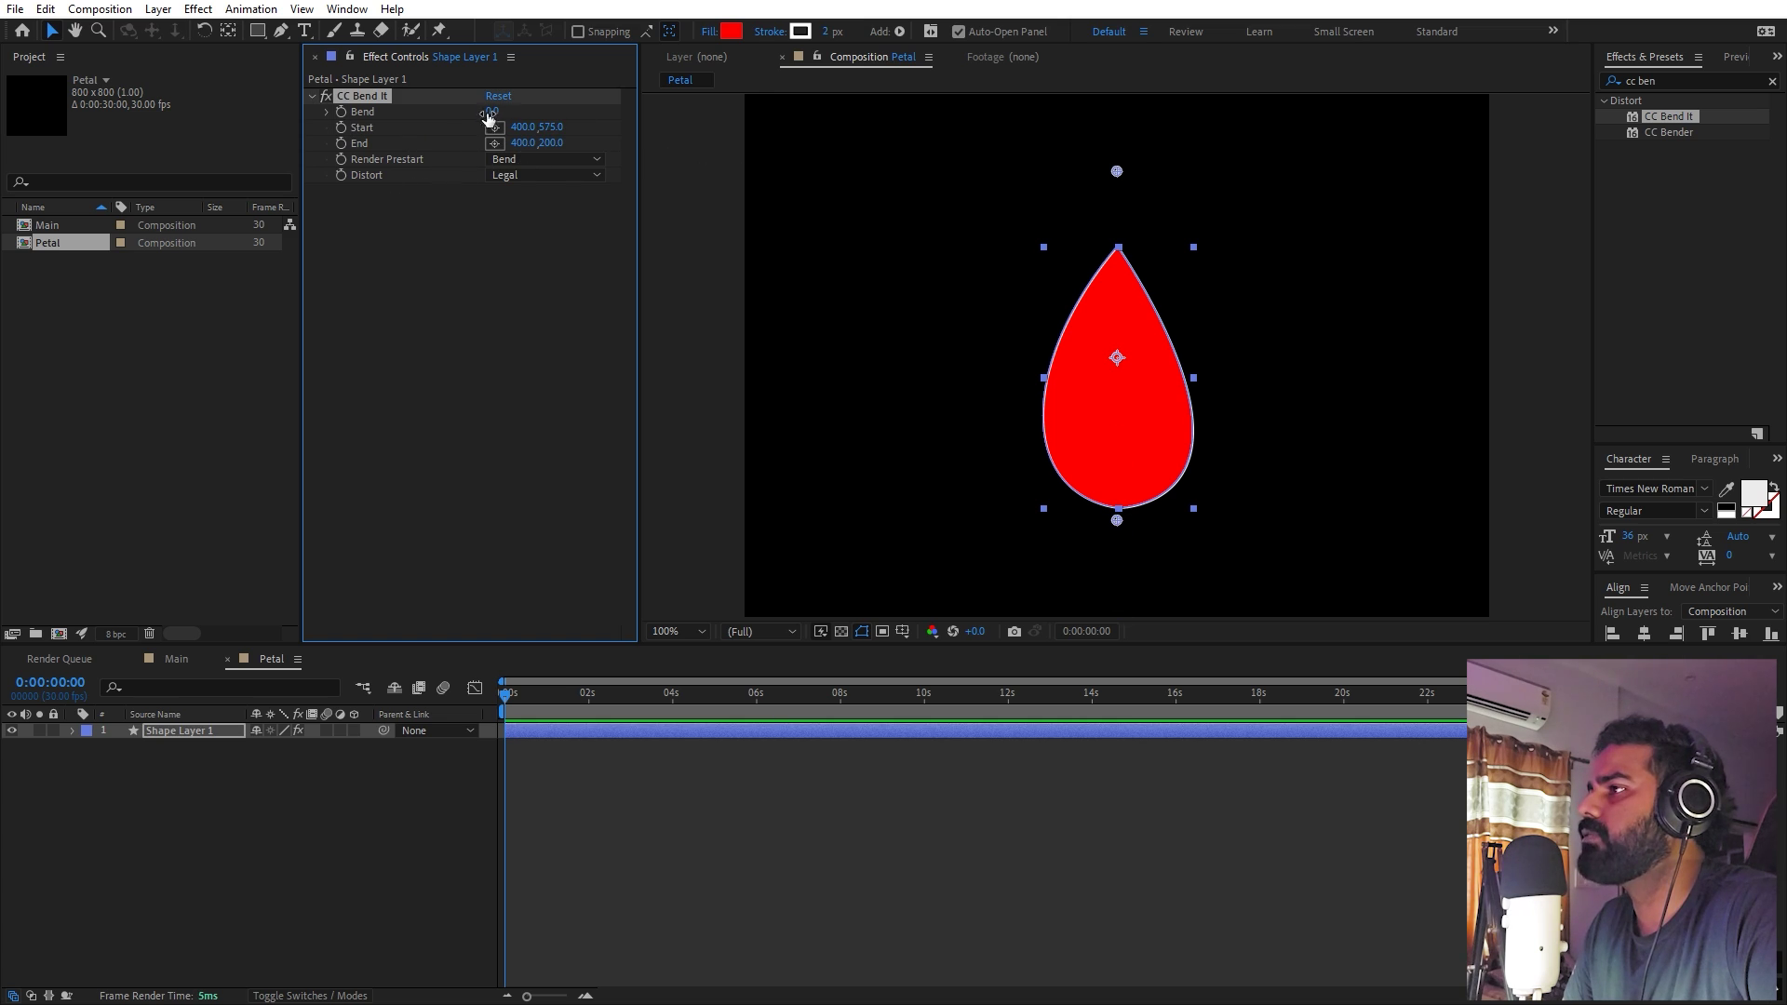
{"action": "left_click_drag", "start_coordinate": [494, 112], "coordinate": [437, 123]}
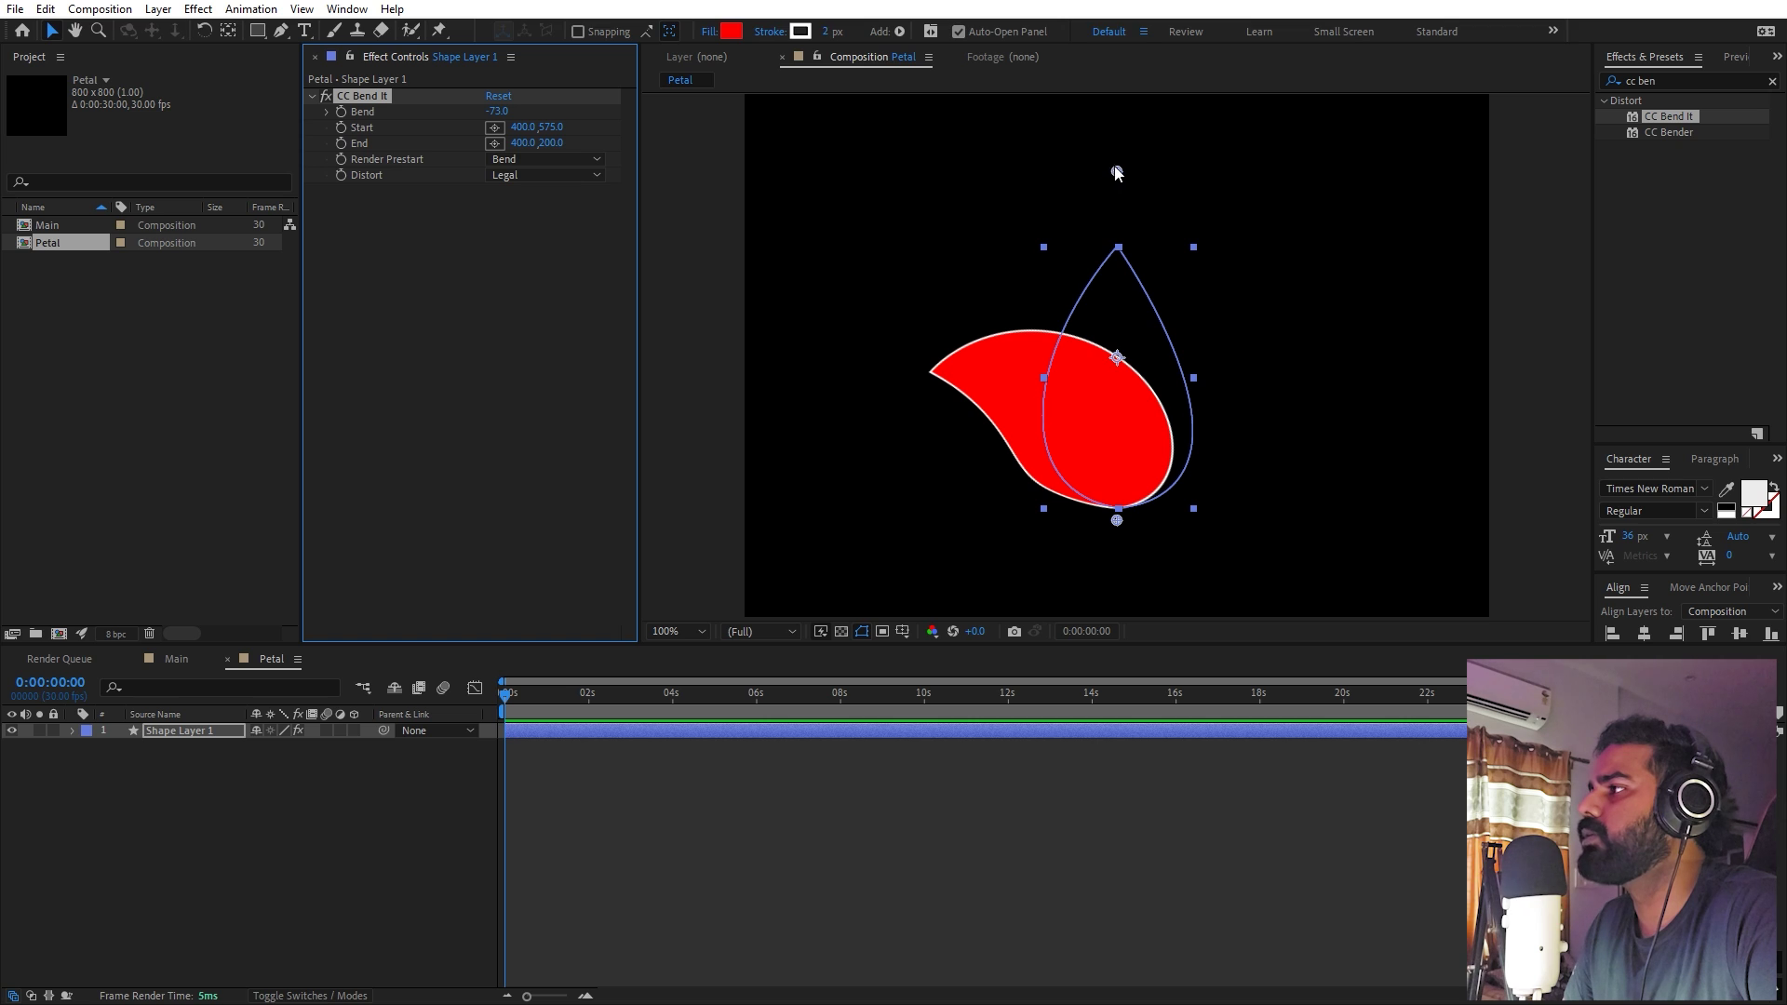
{"action": "left_click_drag", "start_coordinate": [1116, 174], "coordinate": [1110, 232]}
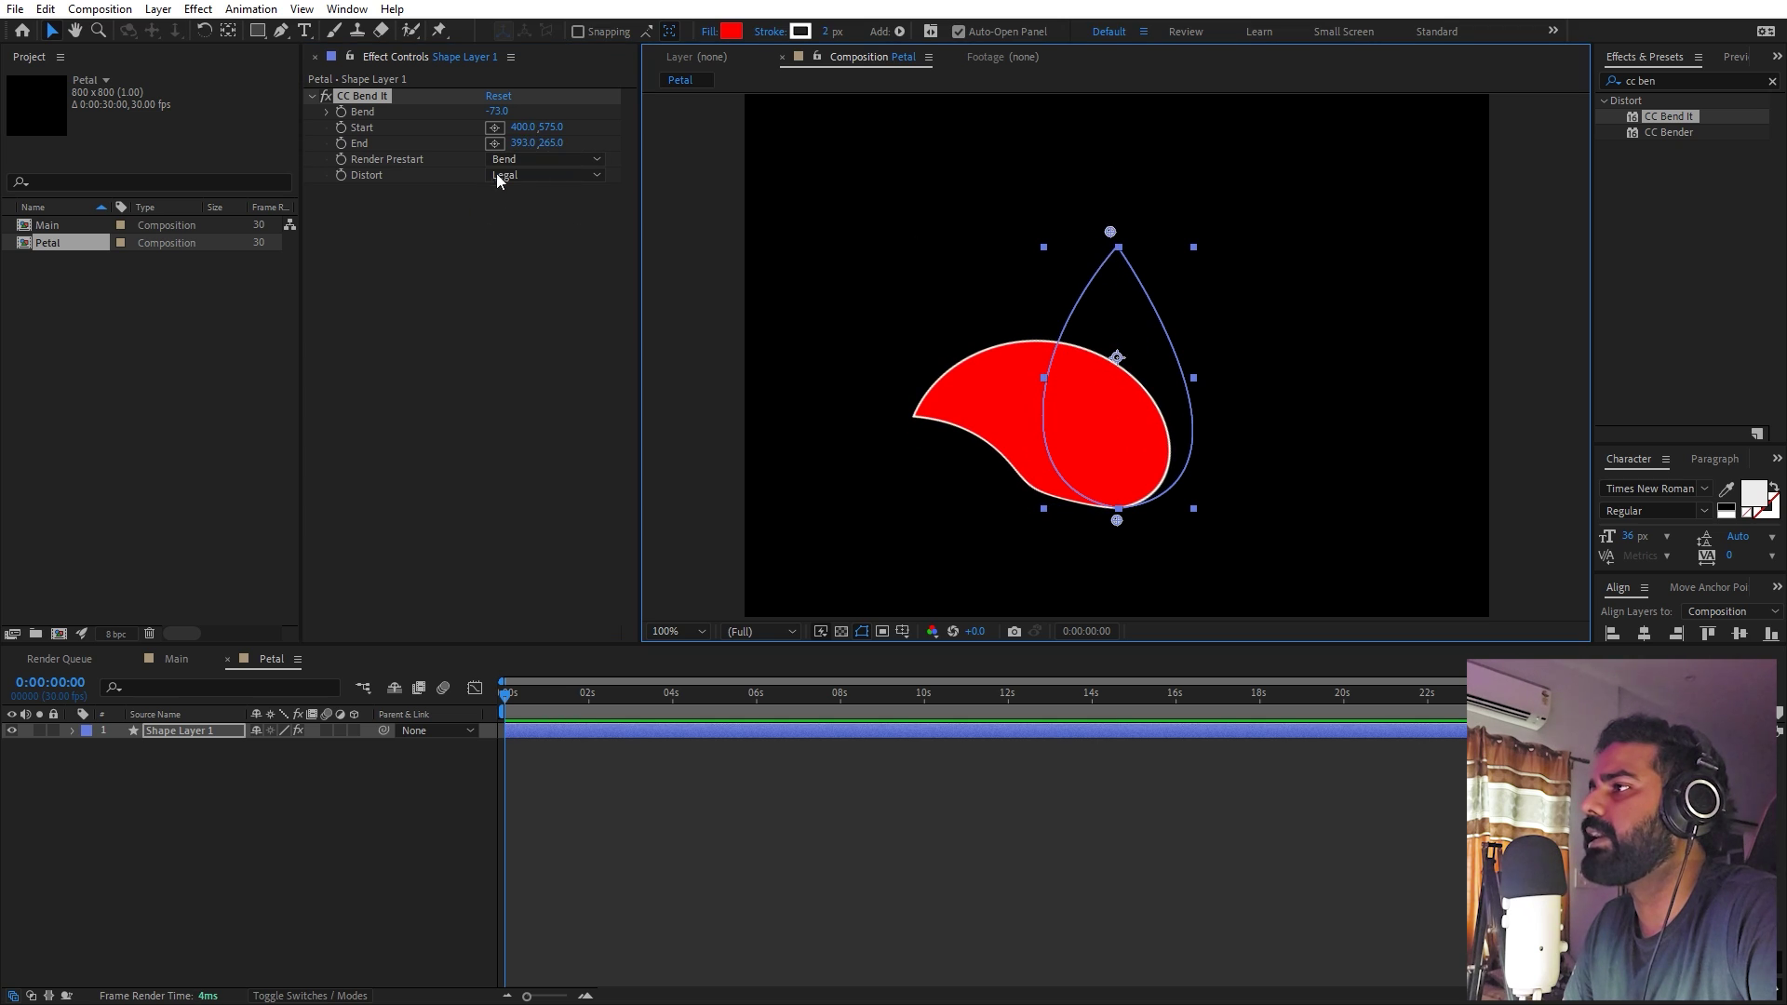
{"action": "left_click", "coordinate": [503, 112]}
{"action": "type", "text": "0"}
{"action": "key", "text": "Return"}
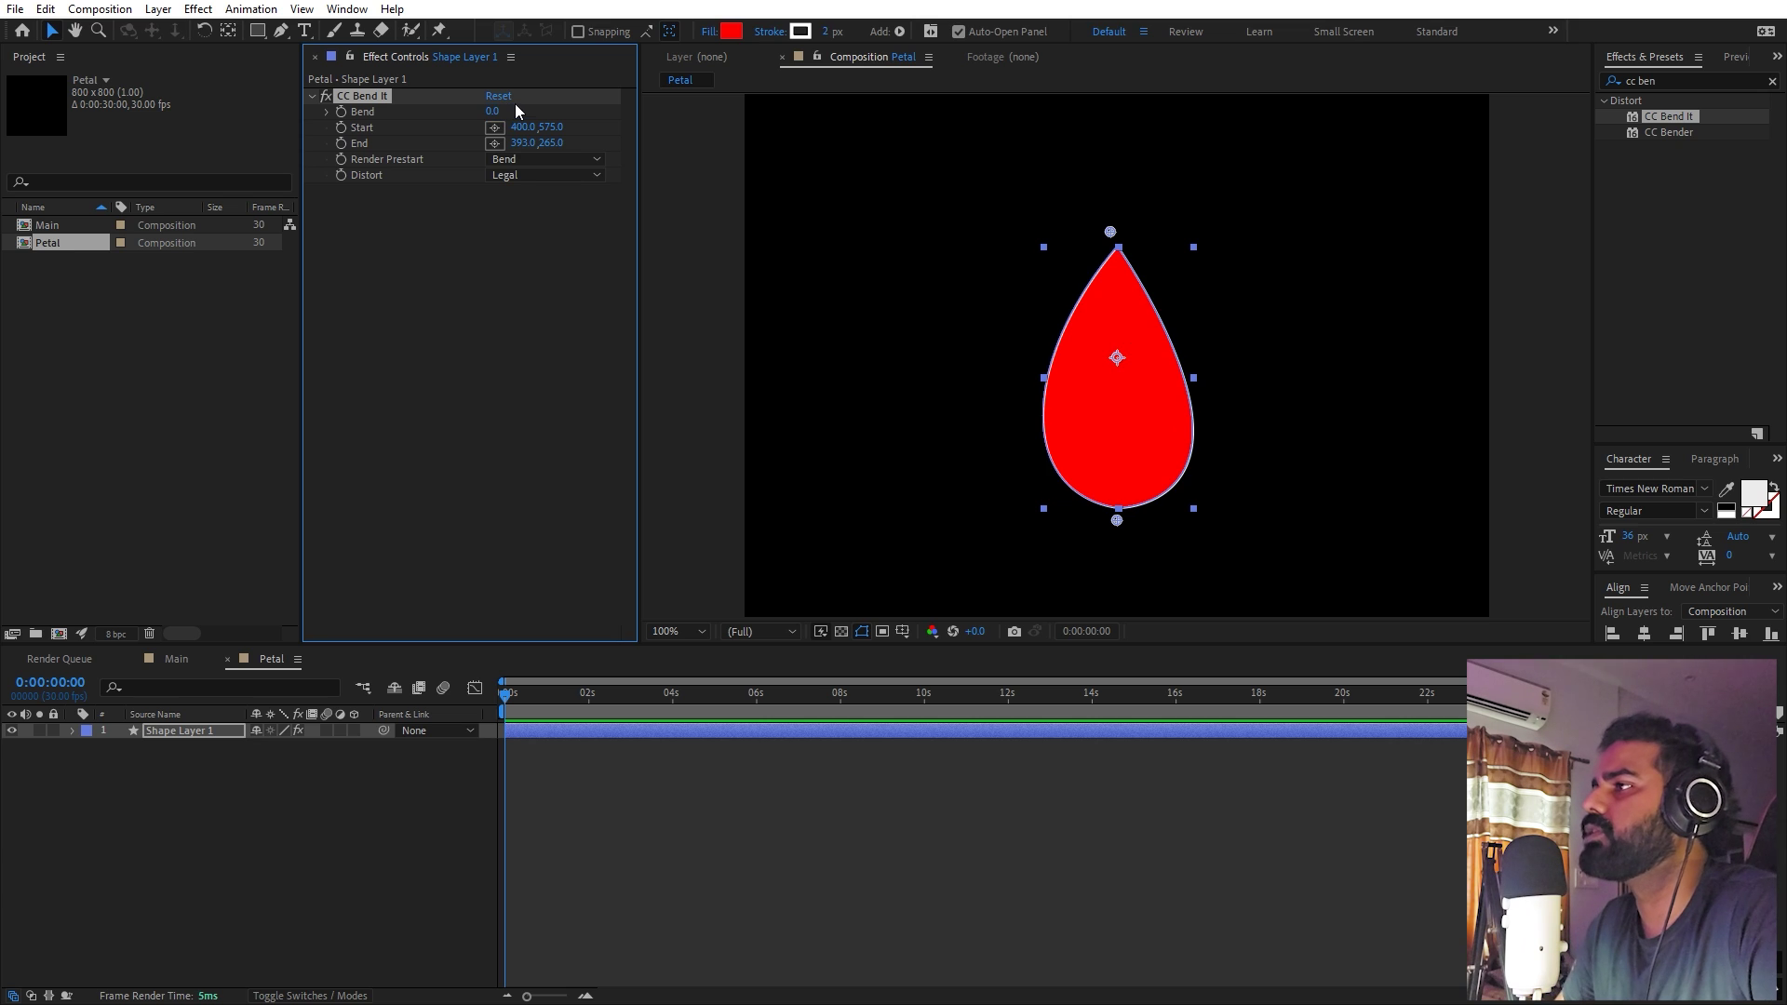
Add the expression toComp(value) to CC Bend It's Start property and copy the expression text
{"action": "left_click", "coordinate": [341, 127], "text": "alt"}
{"action": "type", "text": "toComp()"}
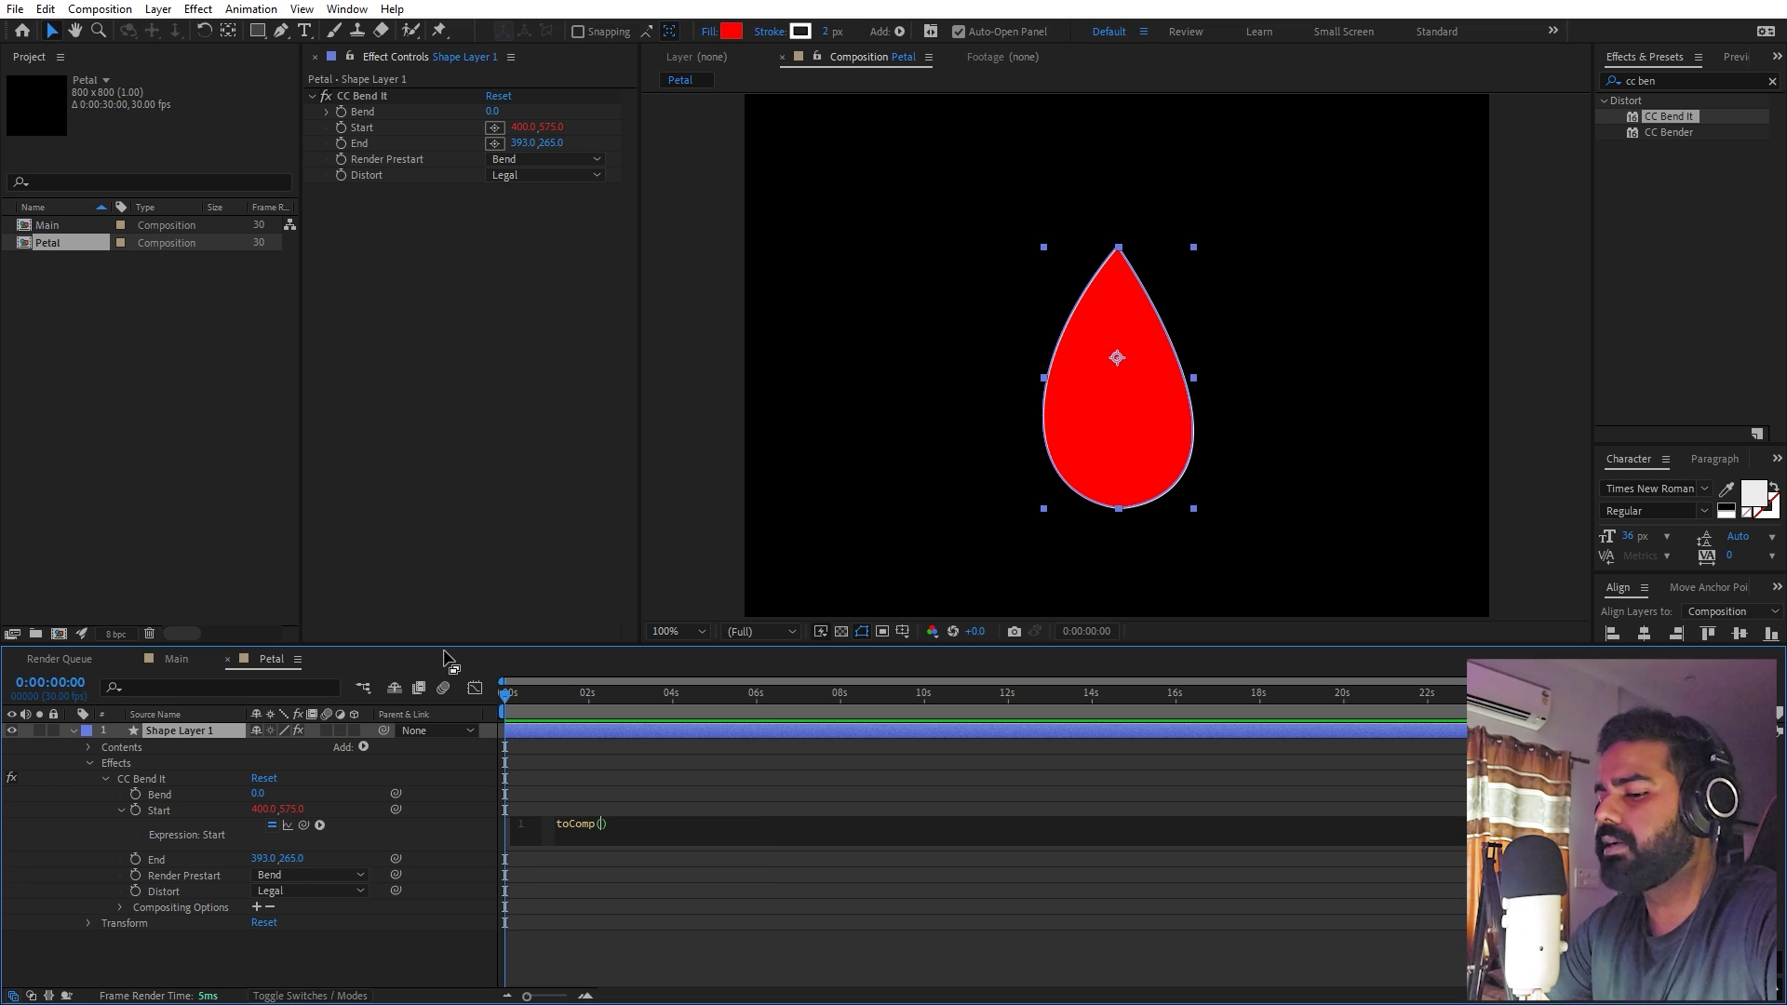
{"action": "type", "text": "v"}
{"action": "type", "text": "alue"}
{"action": "key", "text": "Return"}
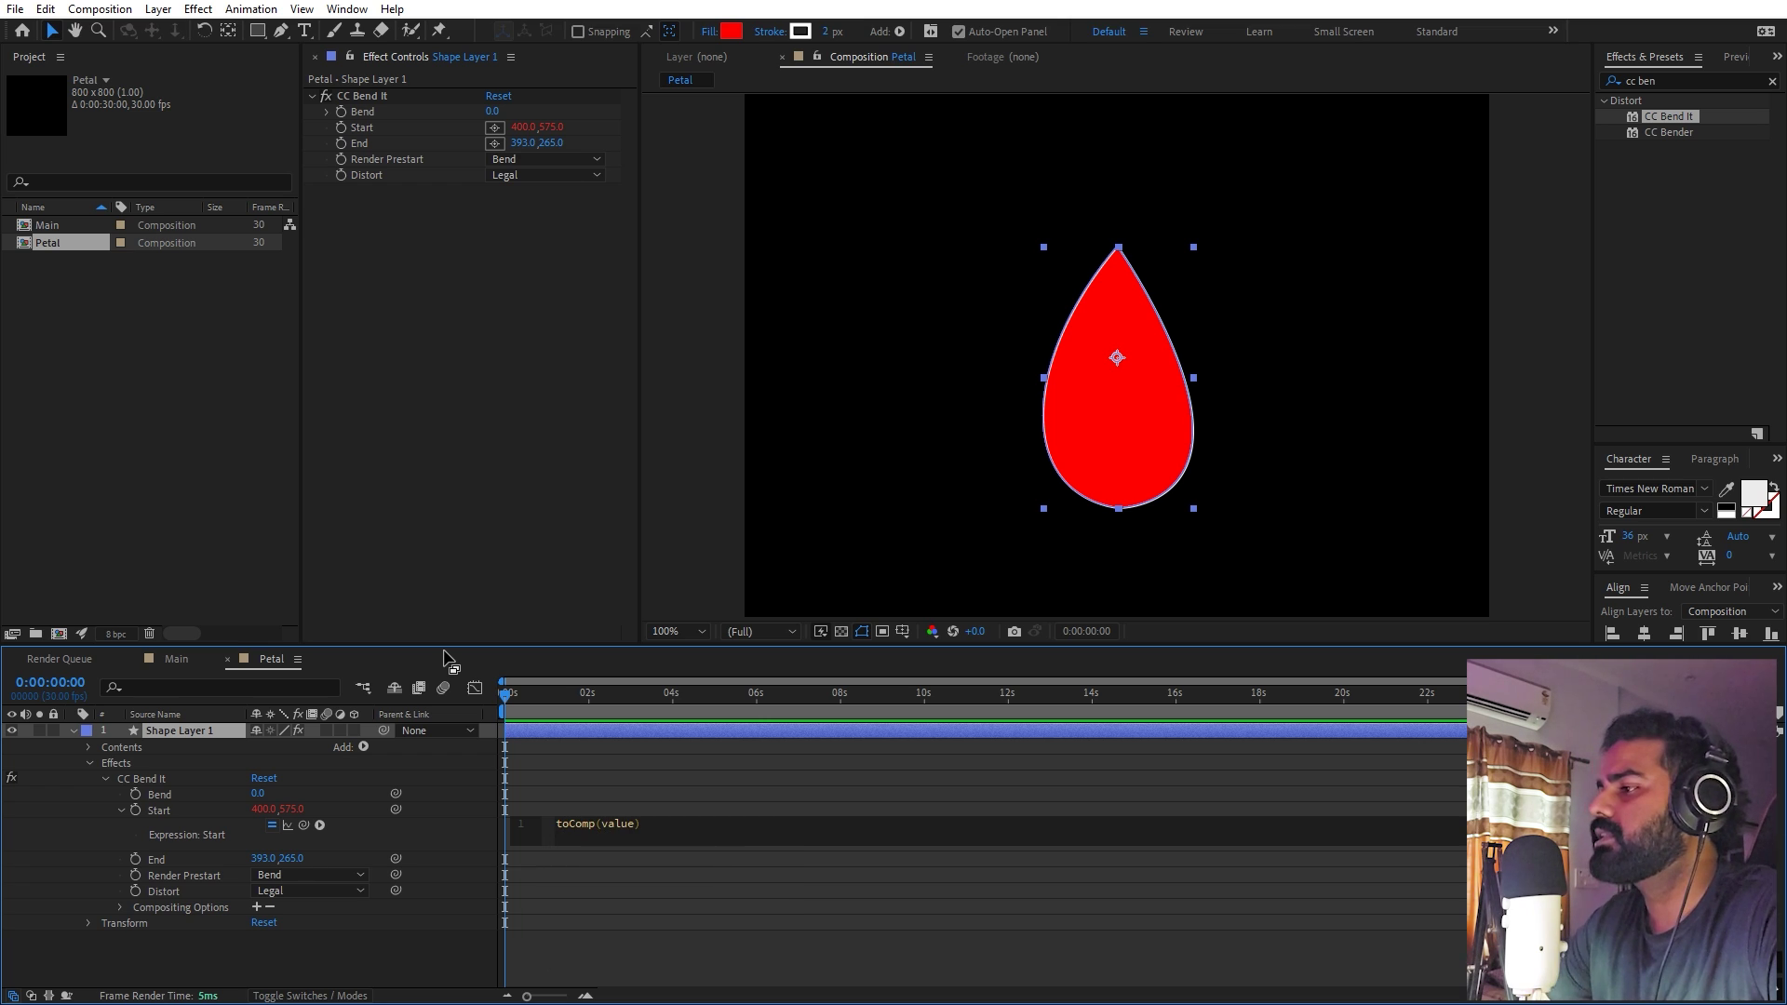
{"action": "key", "text": "ctrl+a"}
{"action": "key", "text": "ctrl+c"}
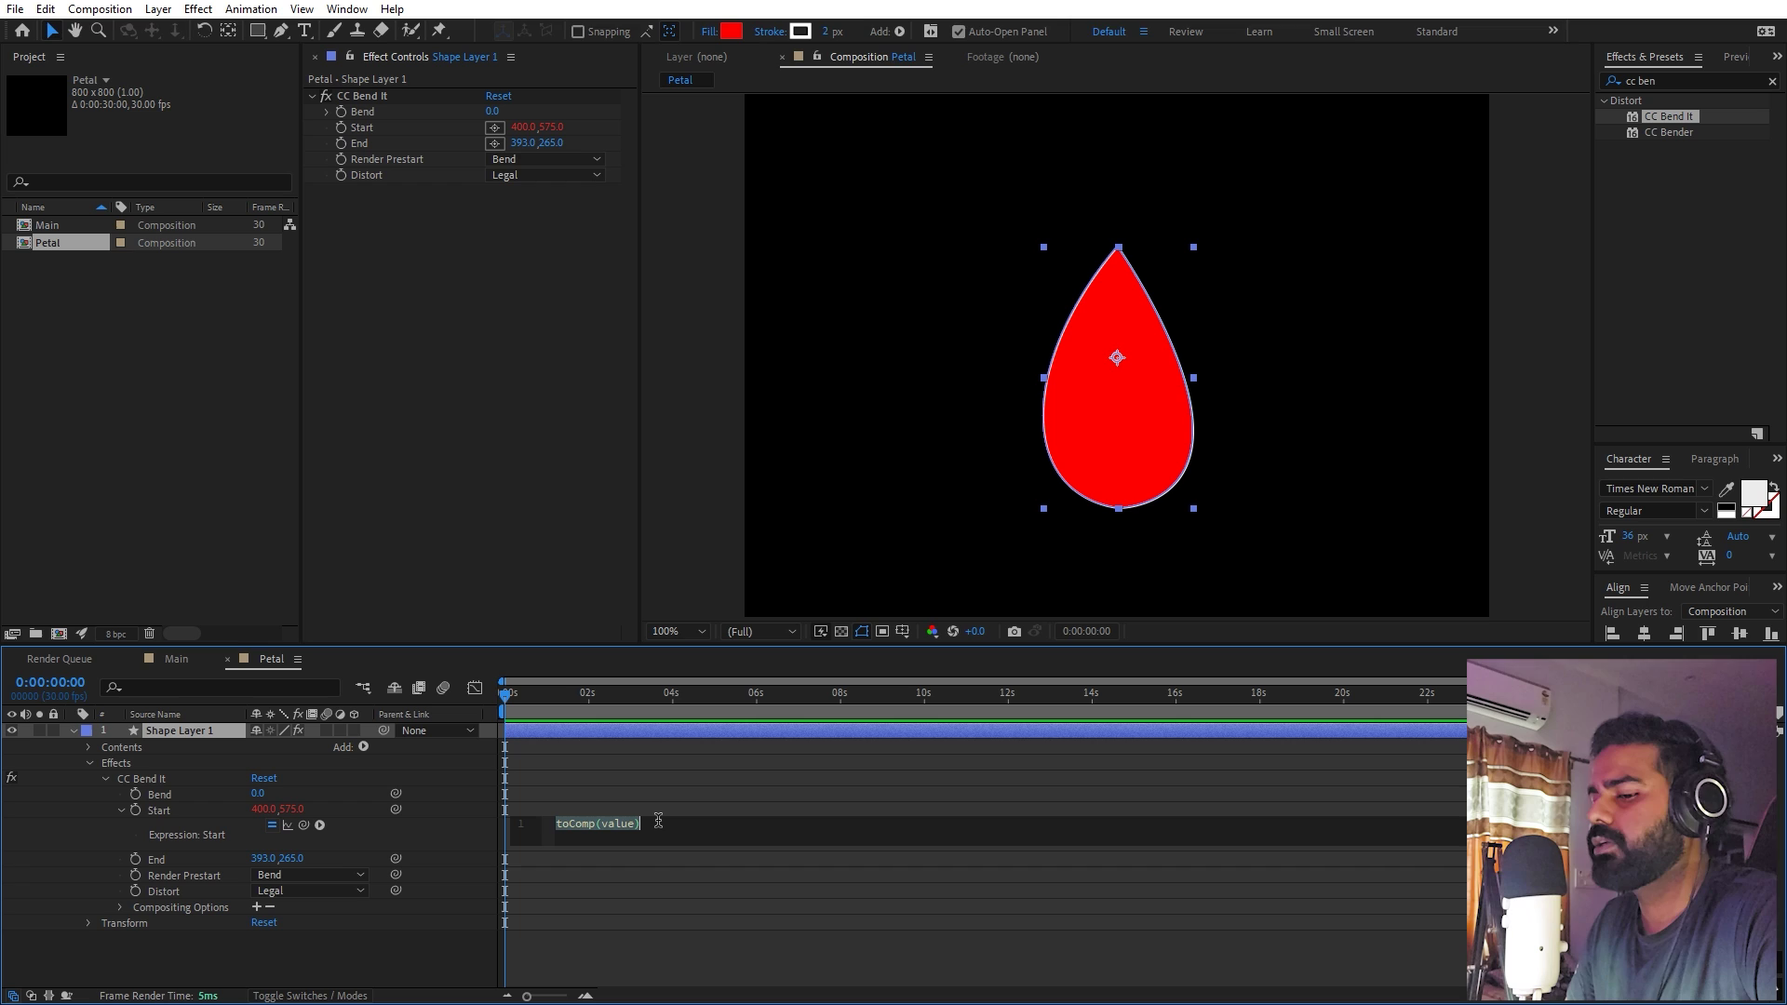
{"action": "left_click", "coordinate": [646, 788]}
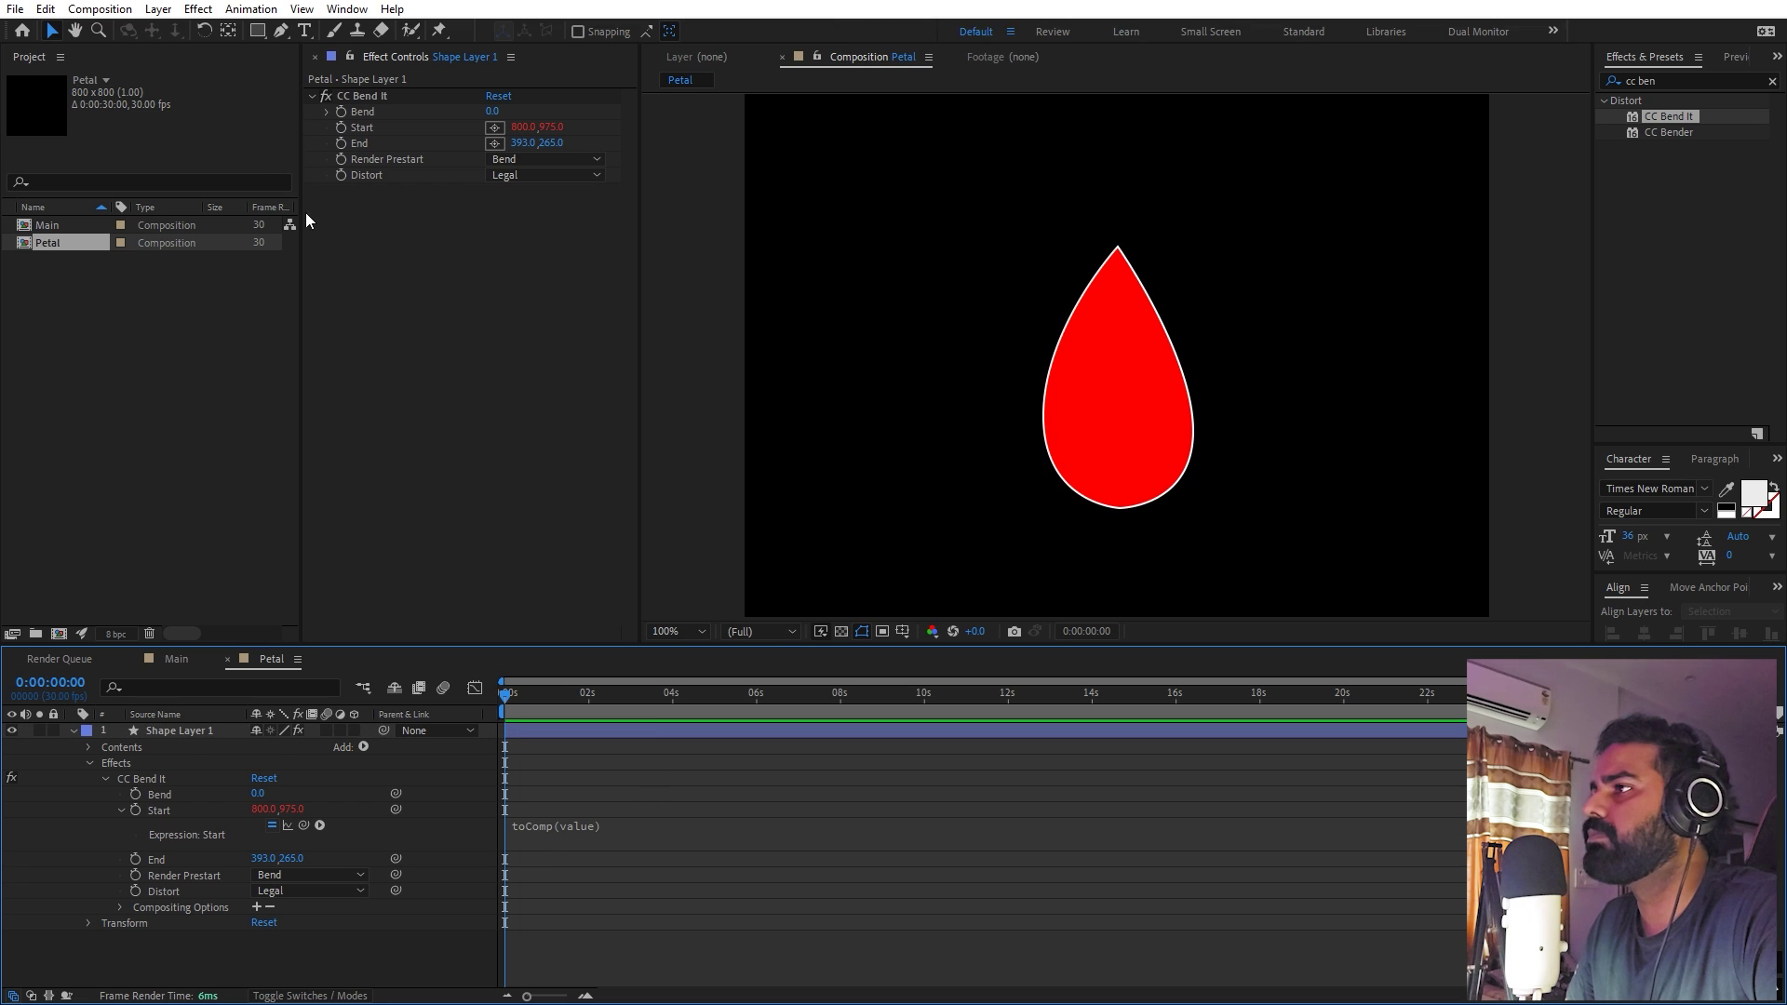
Paste the toComp(value) expression into CC Bend It's End property and collapse the layer's properties
{"action": "left_click", "coordinate": [341, 142], "text": "alt"}
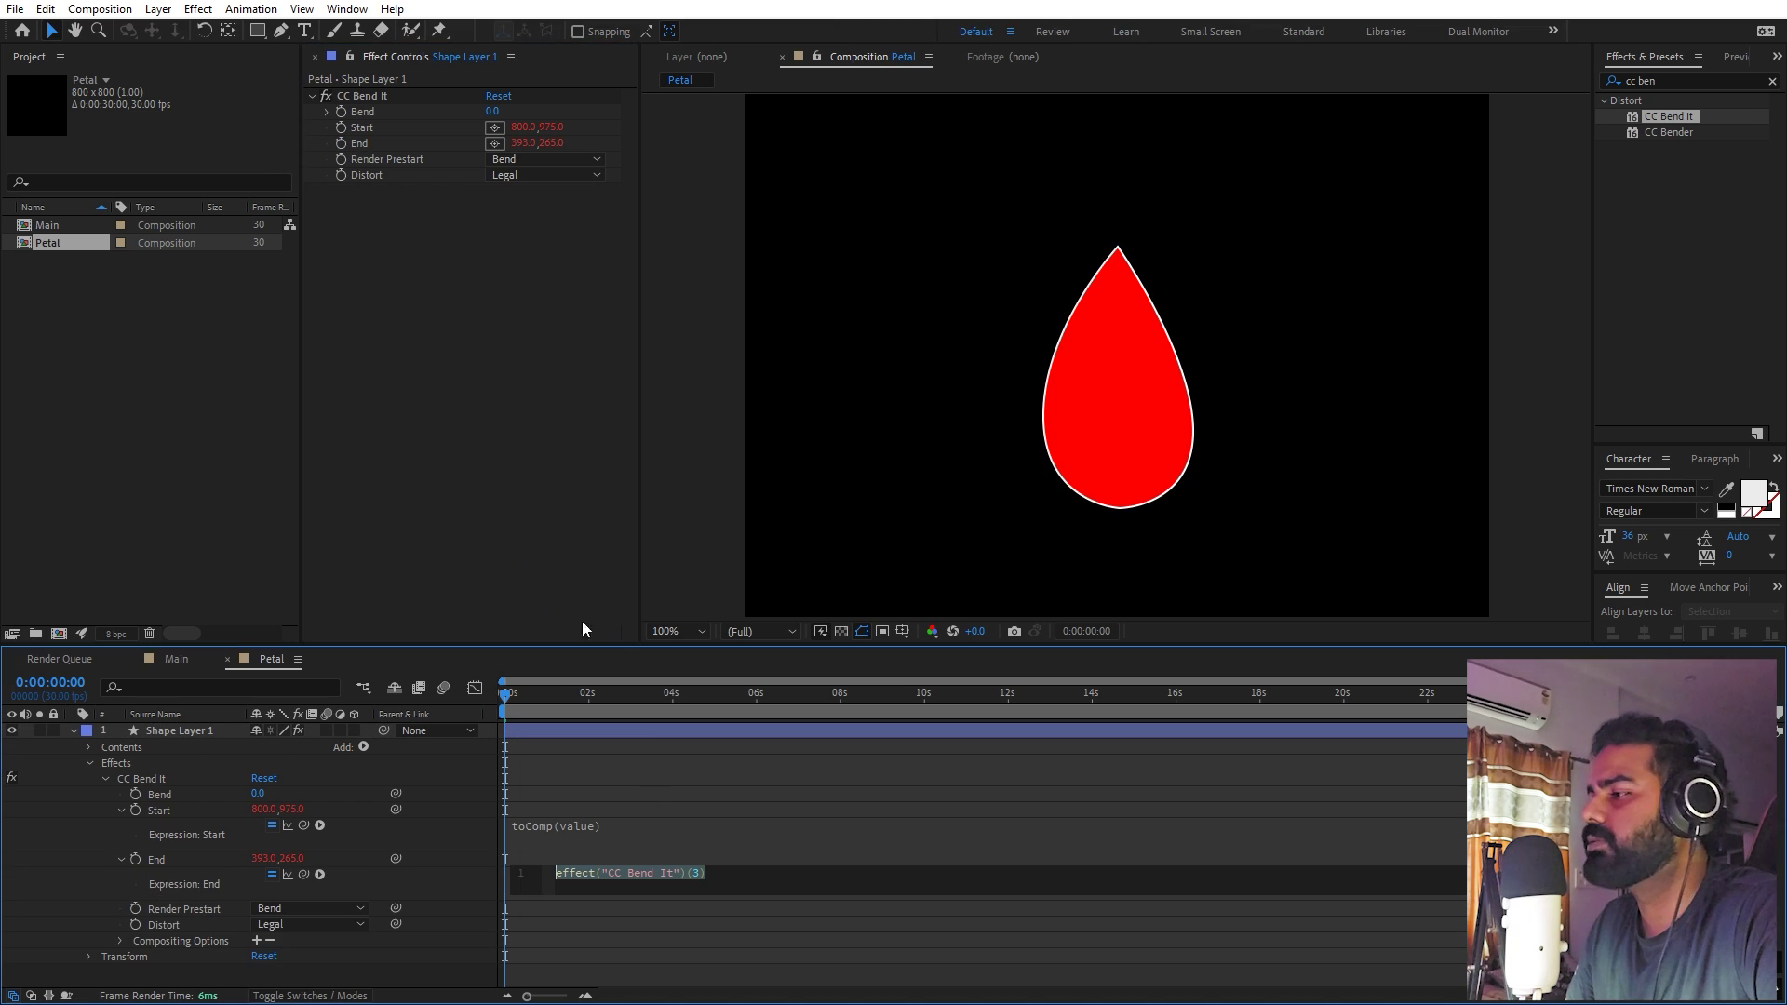
{"action": "key", "text": "ctrl+v"}
{"action": "left_click", "coordinate": [717, 775]}
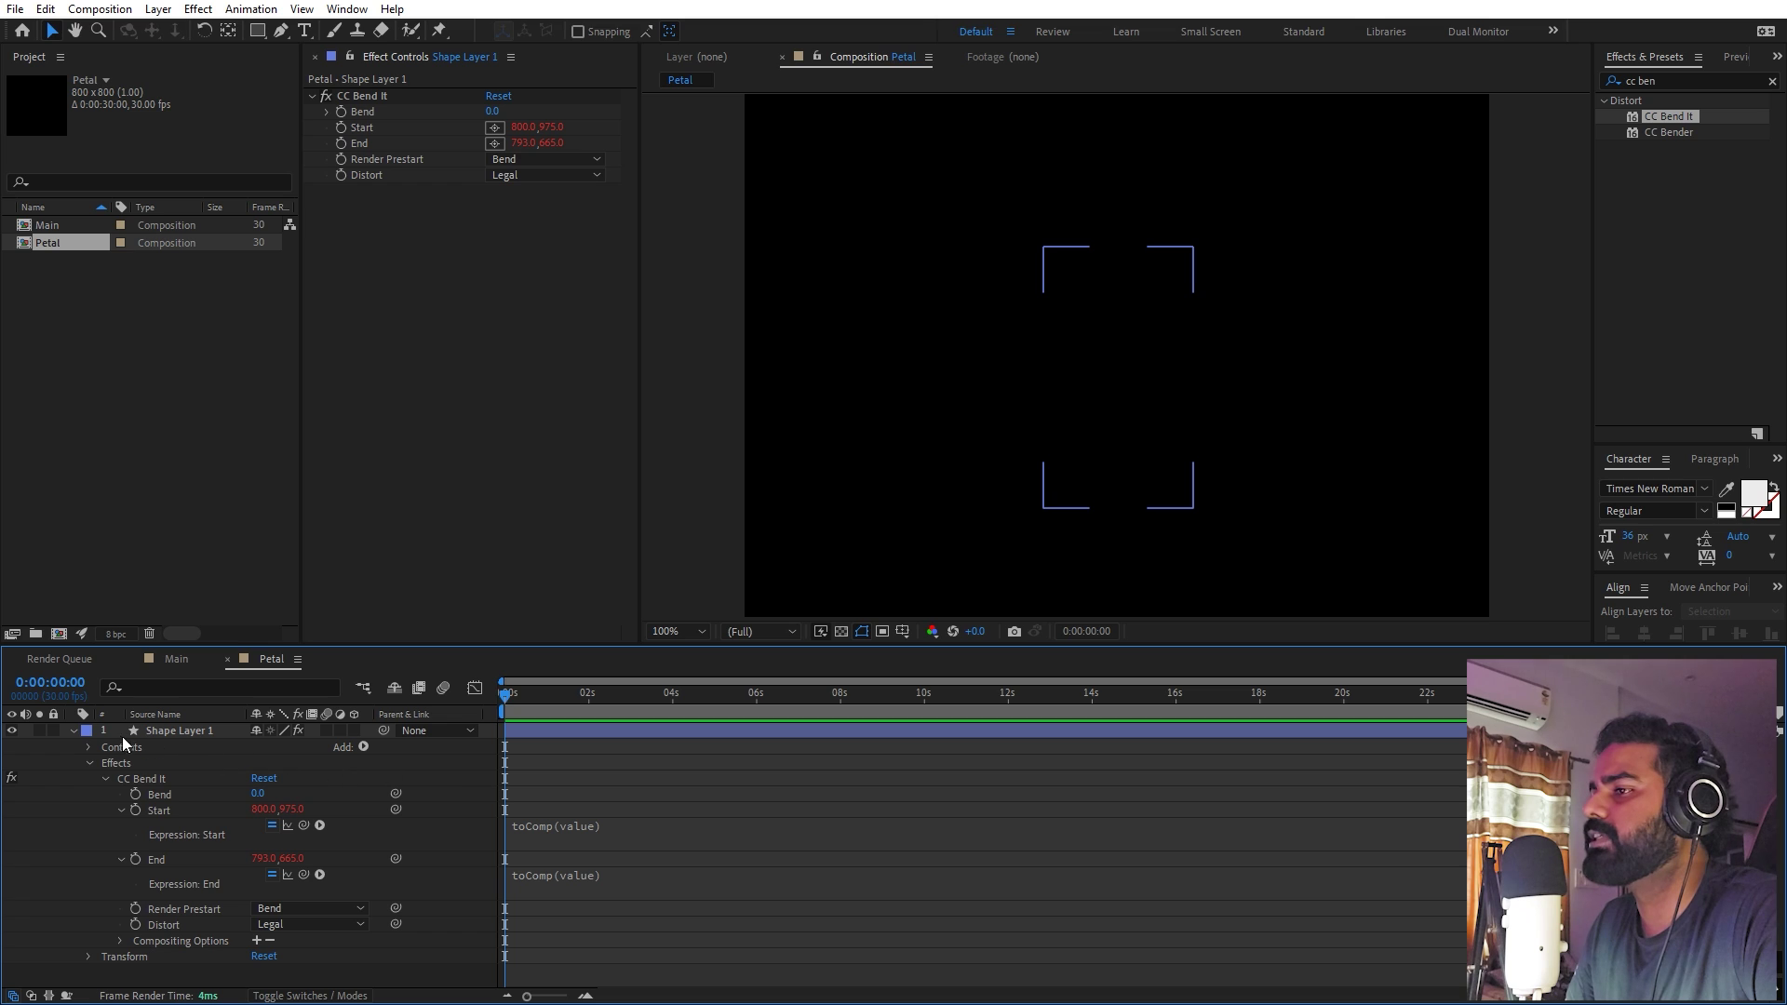
{"action": "left_click", "coordinate": [72, 732]}
Show the CC Bend It handles and move the Start point onto the petal's bottom vertex, at about 401, 562
{"action": "left_click", "coordinate": [199, 732]}
{"action": "left_click", "coordinate": [377, 99]}
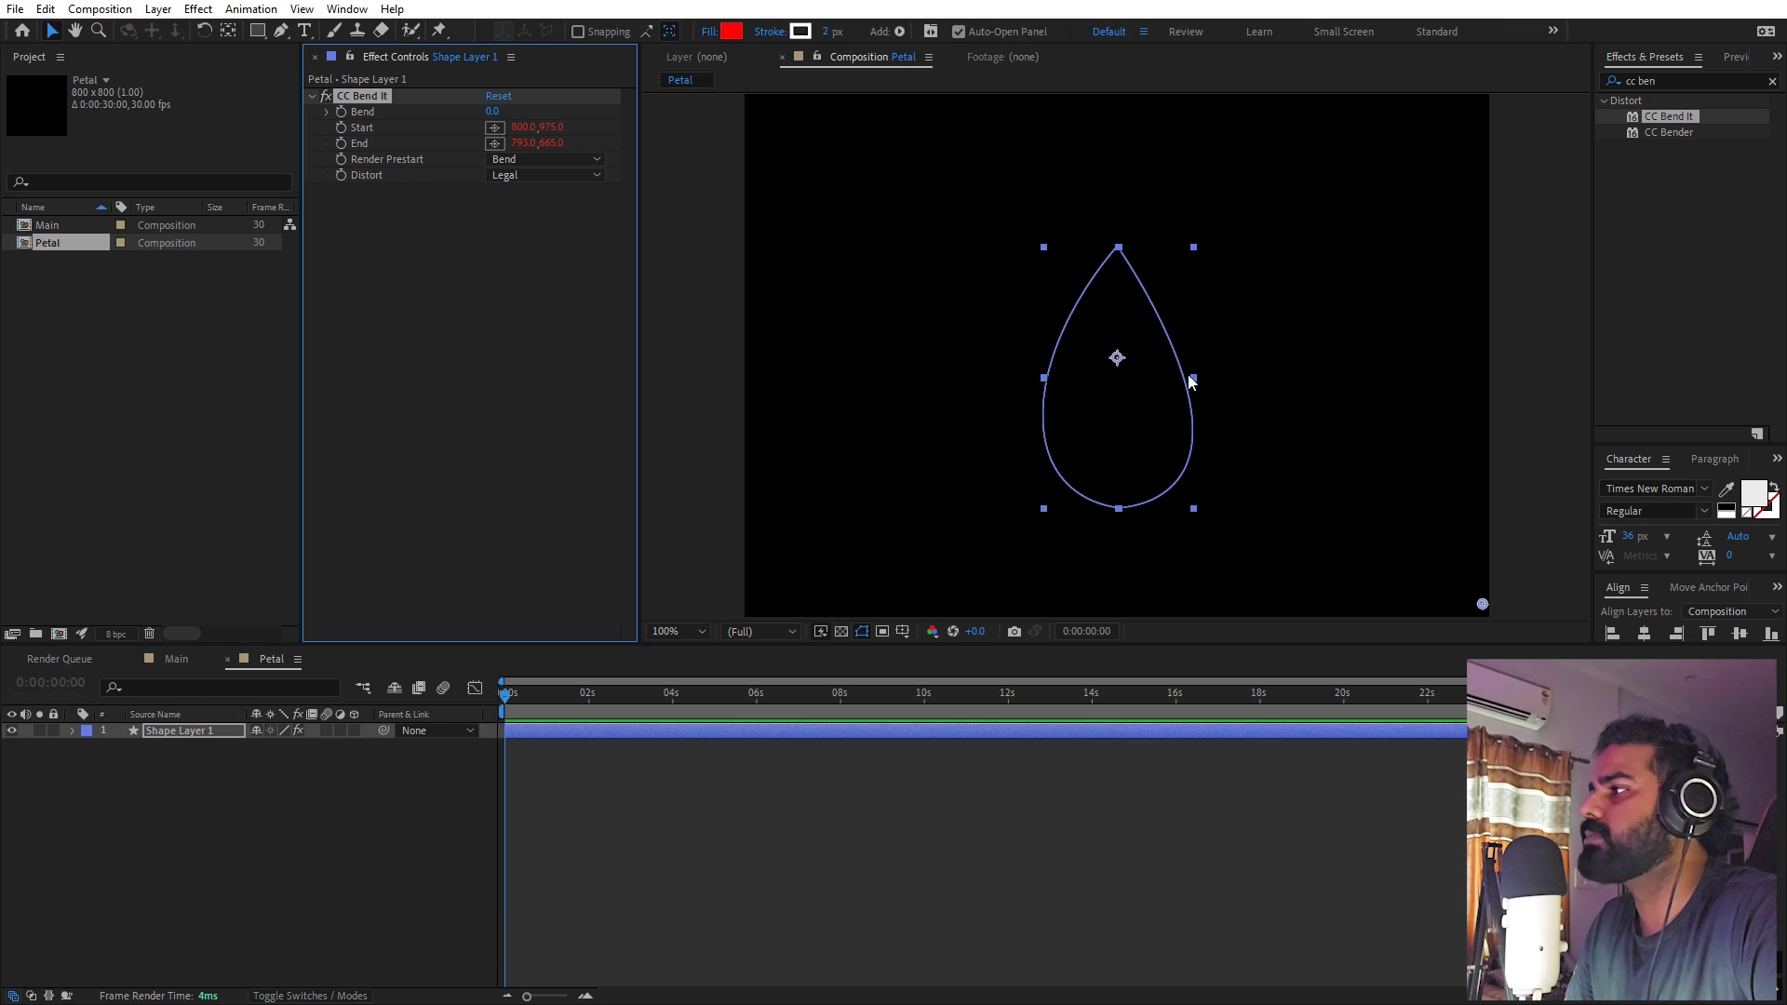
{"action": "scroll", "coordinate": [1322, 382], "scroll_direction": "down", "scroll_amount": 4}
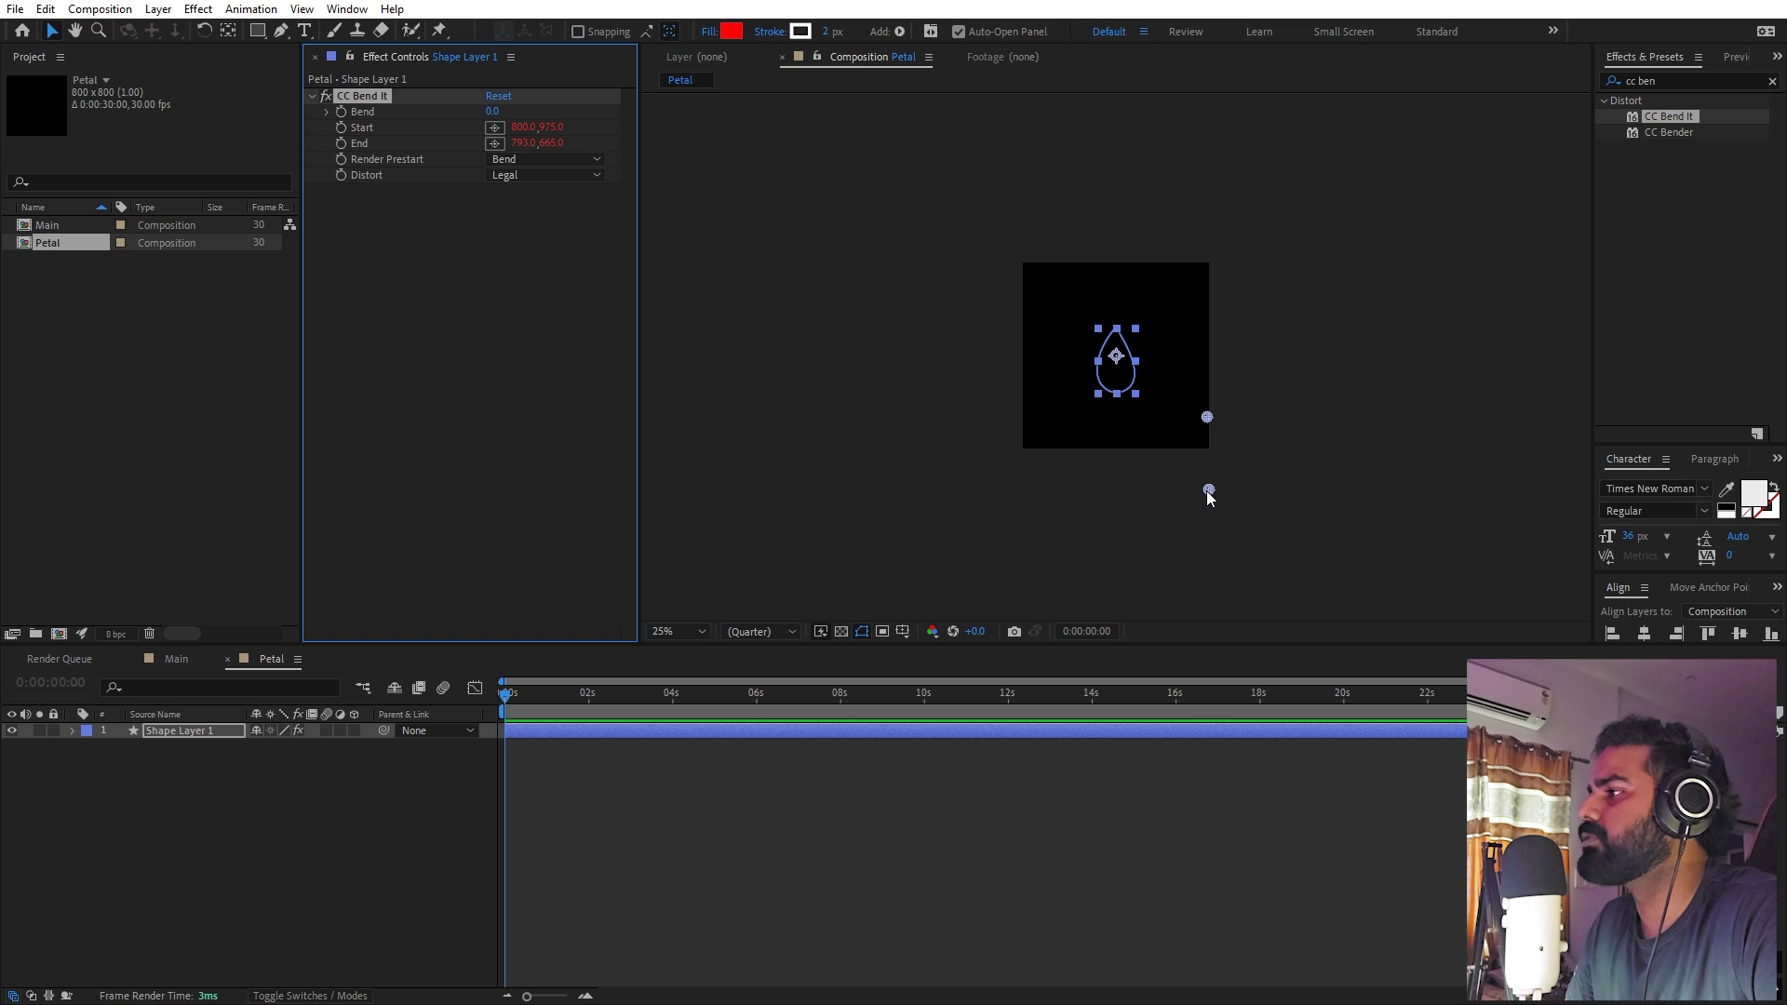
{"action": "left_click_drag", "start_coordinate": [1207, 490], "coordinate": [1107, 233]}
{"action": "scroll", "coordinate": [1119, 394], "scroll_direction": "up", "scroll_amount": 2}
{"action": "scroll", "coordinate": [1119, 395], "scroll_direction": "up", "scroll_amount": 4}
{"action": "scroll", "coordinate": [1094, 303], "scroll_direction": "up", "scroll_amount": 2}
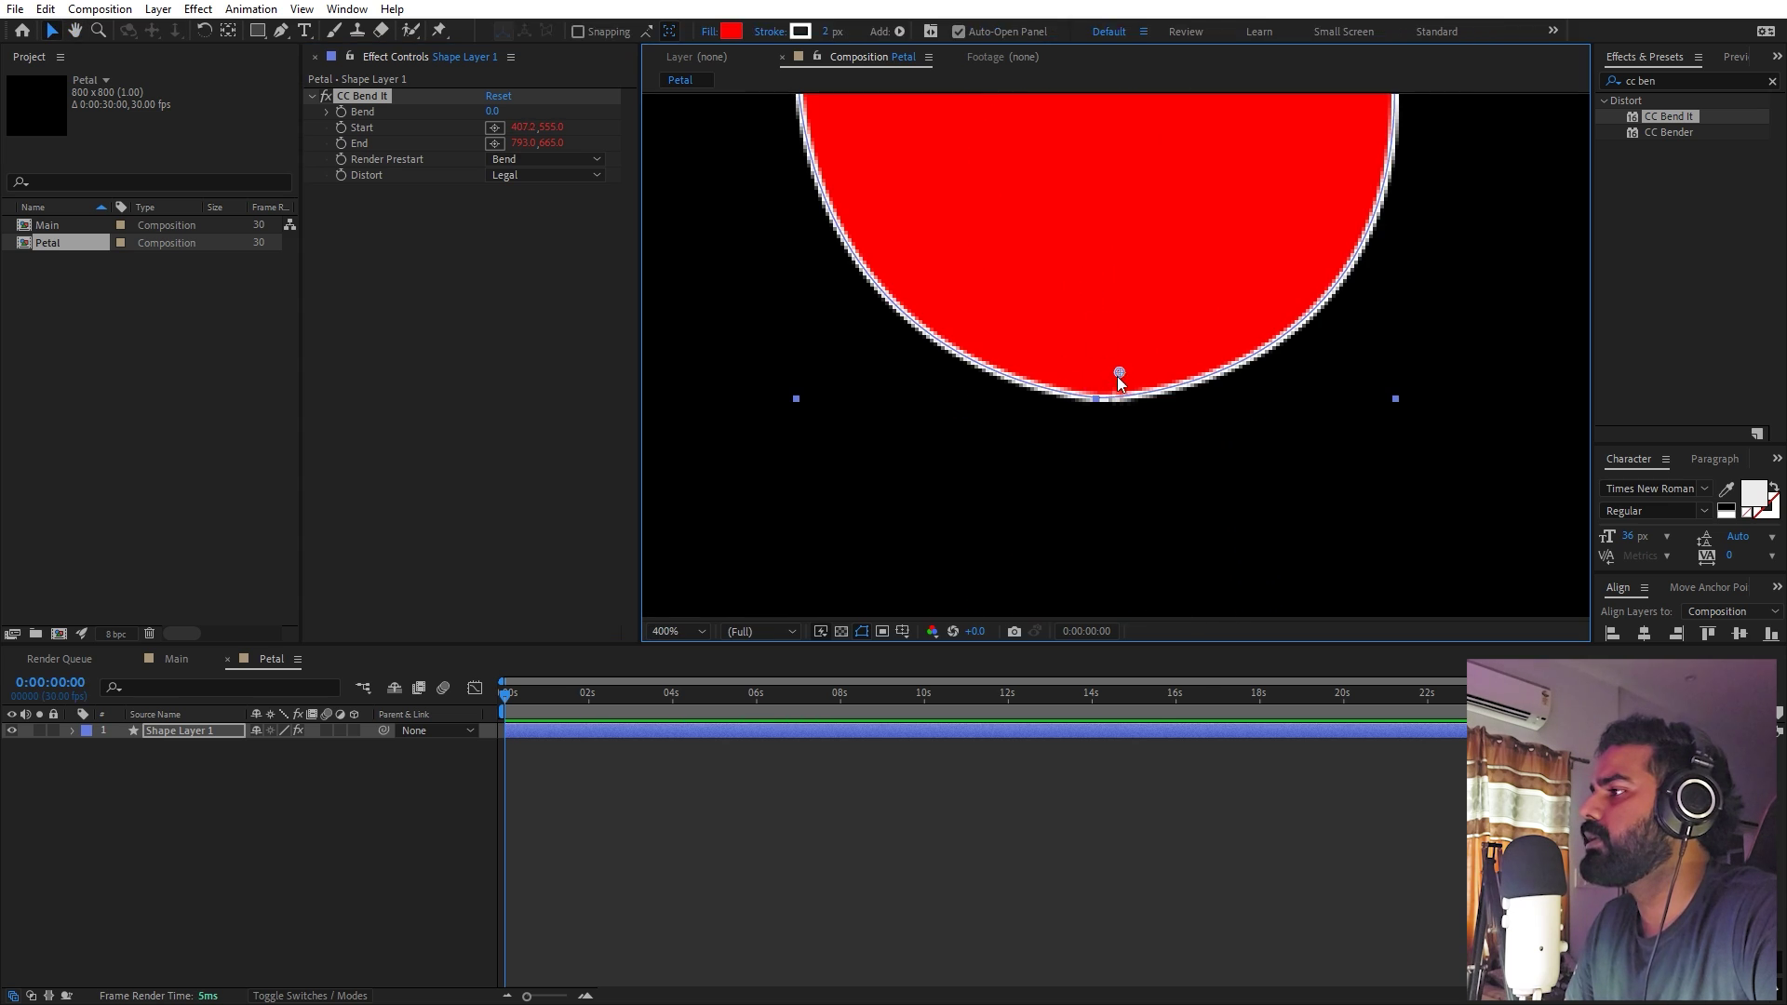
{"action": "left_click_drag", "start_coordinate": [1119, 375], "coordinate": [1098, 403]}
Move the CC Bend It End point to just above the petal's tip, at about 400, 257.5
{"action": "scroll", "coordinate": [1129, 399], "scroll_direction": "down", "scroll_amount": 6}
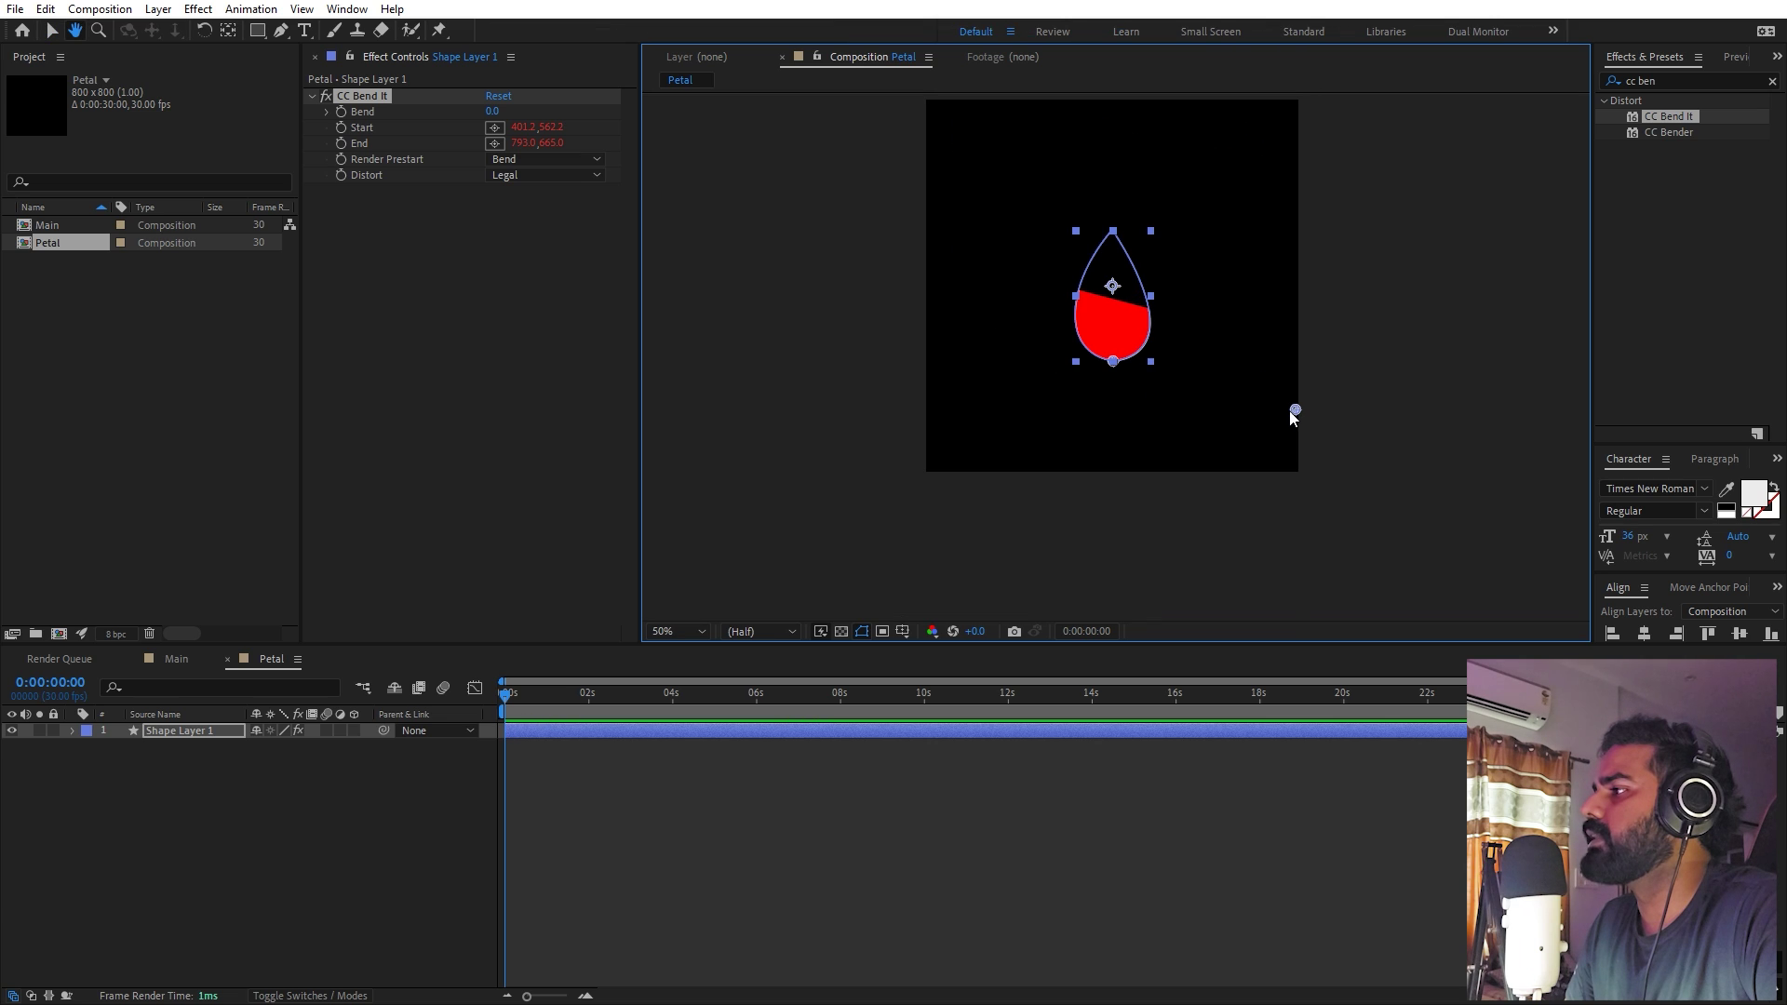
{"action": "left_click_drag", "start_coordinate": [1292, 407], "coordinate": [1112, 200]}
{"action": "key", "text": "period"}
{"action": "key", "text": "period"}
{"action": "key", "text": "period"}
{"action": "key", "text": "period"}
{"action": "left_click_drag", "start_coordinate": [1164, 140], "coordinate": [1218, 494]}
{"action": "key", "text": "v"}
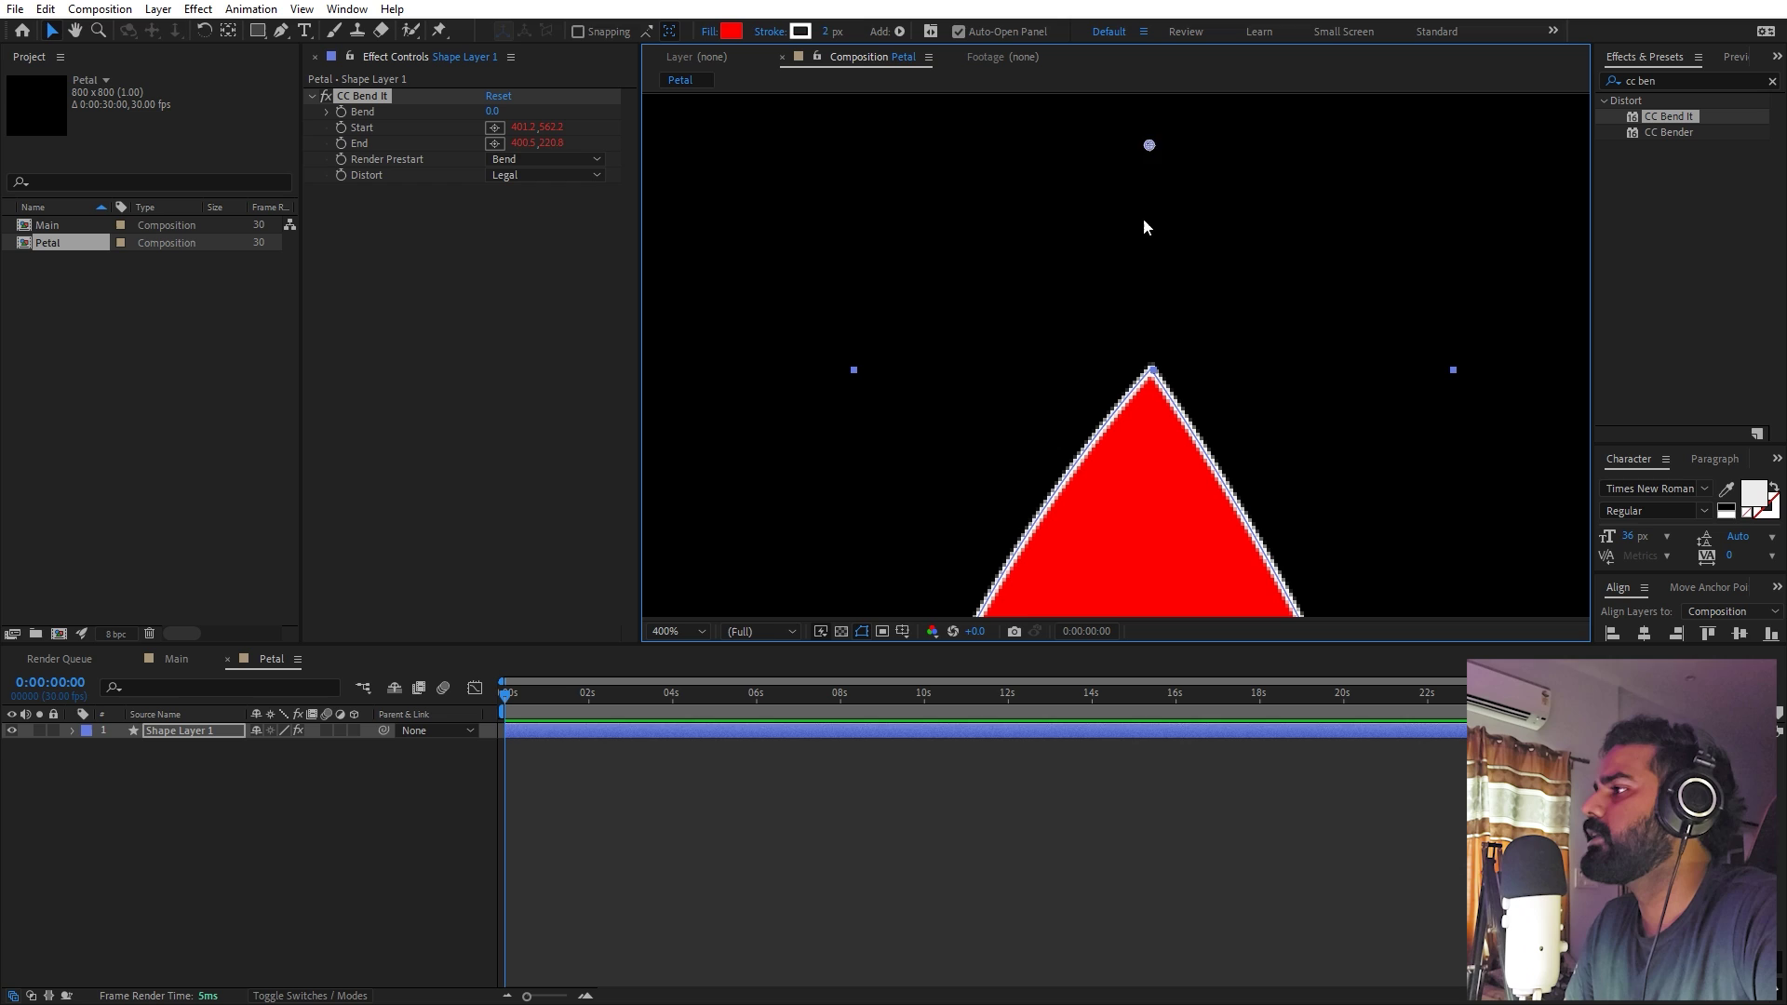
{"action": "left_click_drag", "start_coordinate": [1149, 145], "coordinate": [1149, 284]}
{"action": "key", "text": "comma"}
{"action": "key", "text": "comma"}
{"action": "key", "text": "comma"}
{"action": "key", "text": "comma"}
{"action": "key", "text": "comma"}
{"action": "key", "text": "comma"}
{"action": "key", "text": "period"}
{"action": "key", "text": "period"}
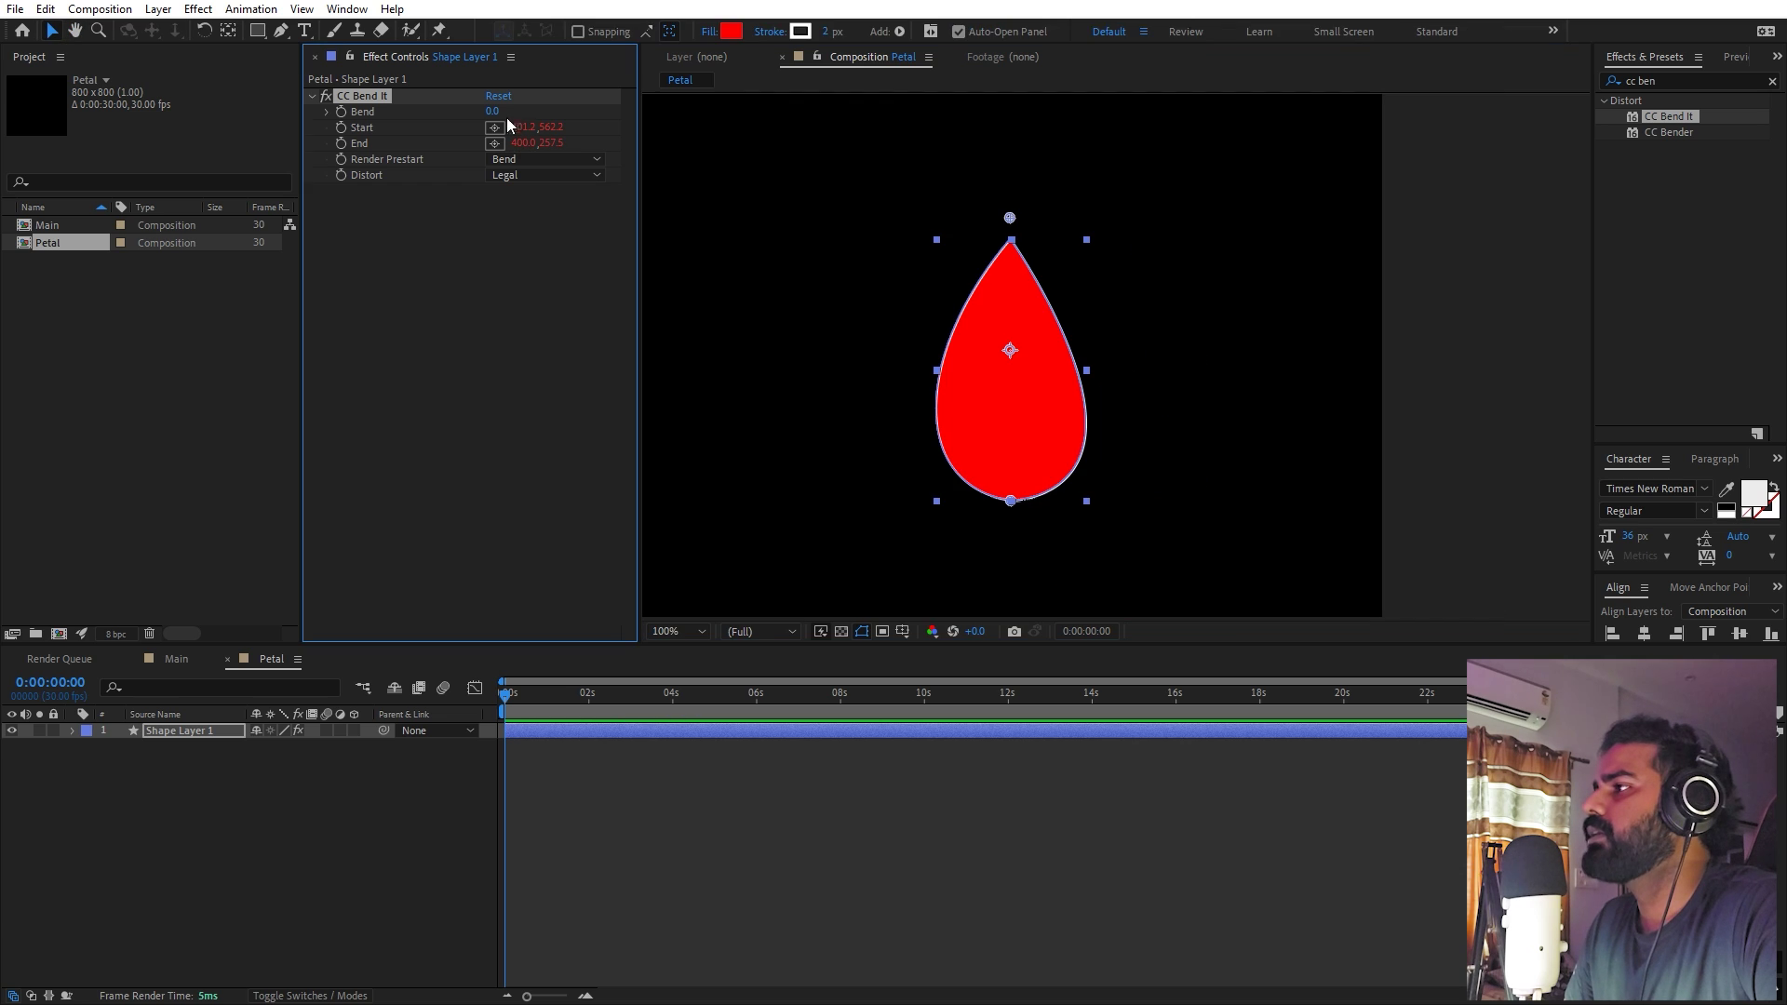
Keyframe the petal's Bend at 0 and move that keyframe to the 2-second mark
{"action": "mouse_move", "coordinate": [512, 108]}
{"action": "left_mouse_down"}
{"action": "mouse_move", "coordinate": [437, 113]}
{"action": "mouse_move", "coordinate": [498, 116]}
{"action": "left_mouse_up"}
{"action": "key", "text": "ctrl+z"}
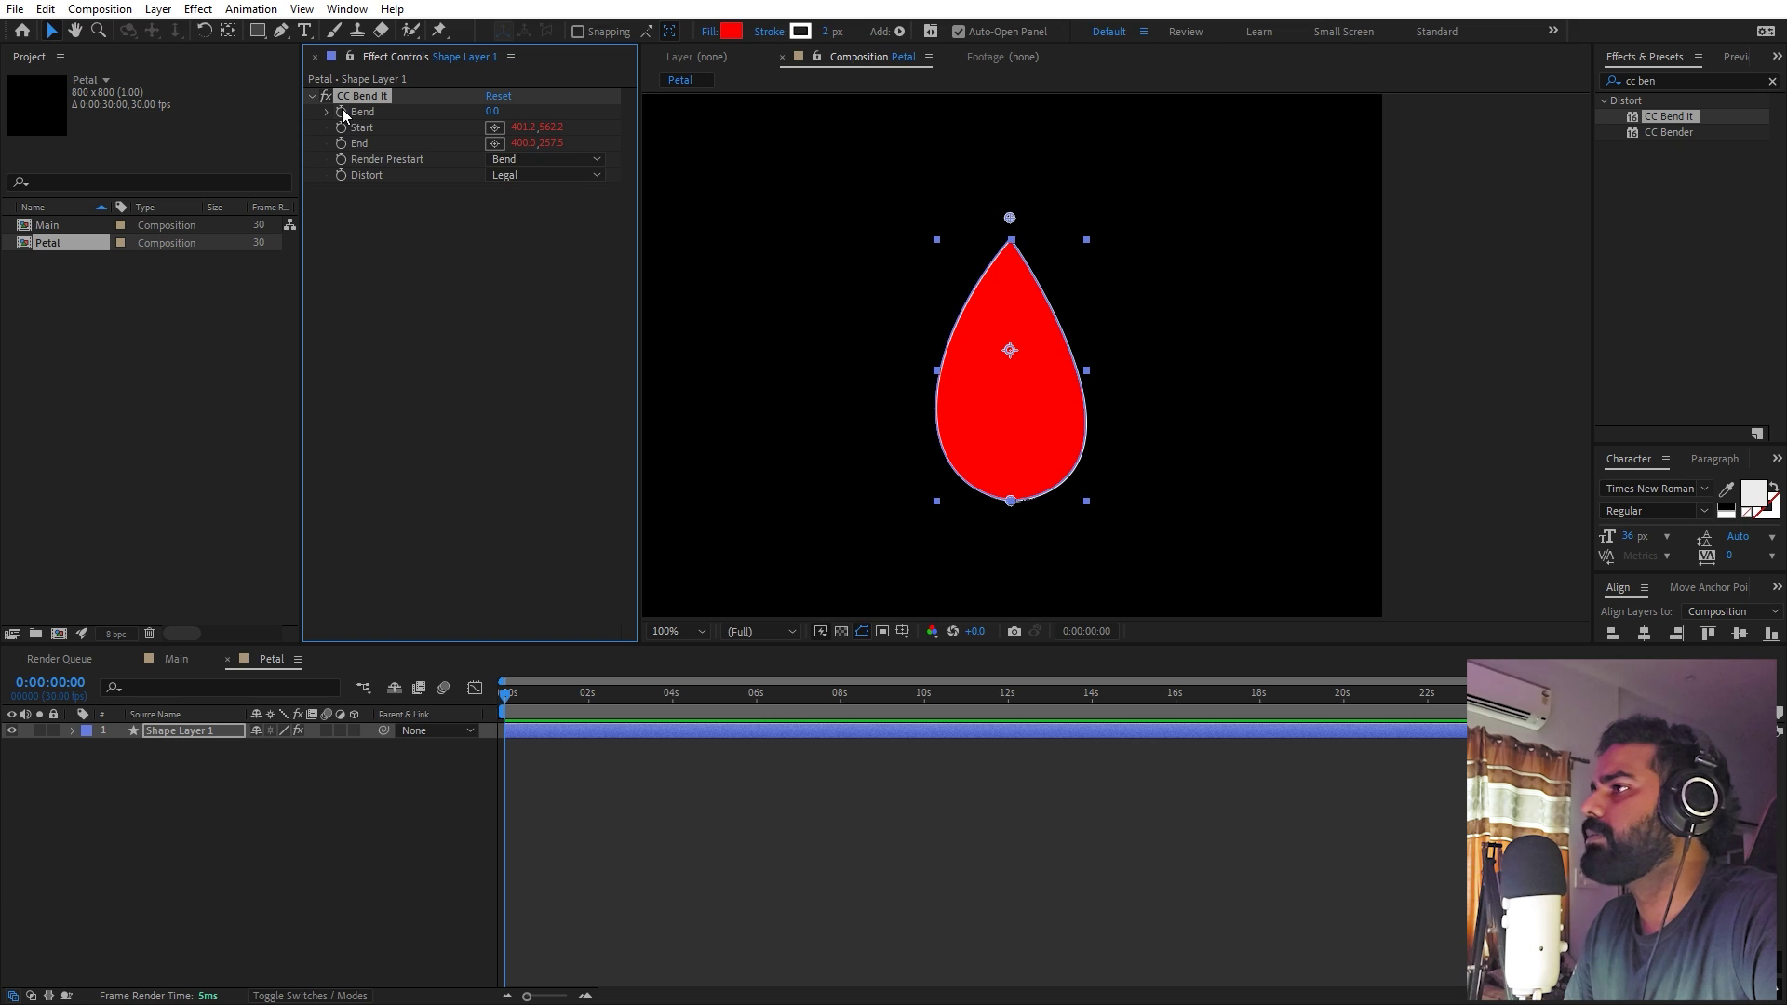
{"action": "left_click", "coordinate": [342, 111]}
{"action": "key", "text": "u"}
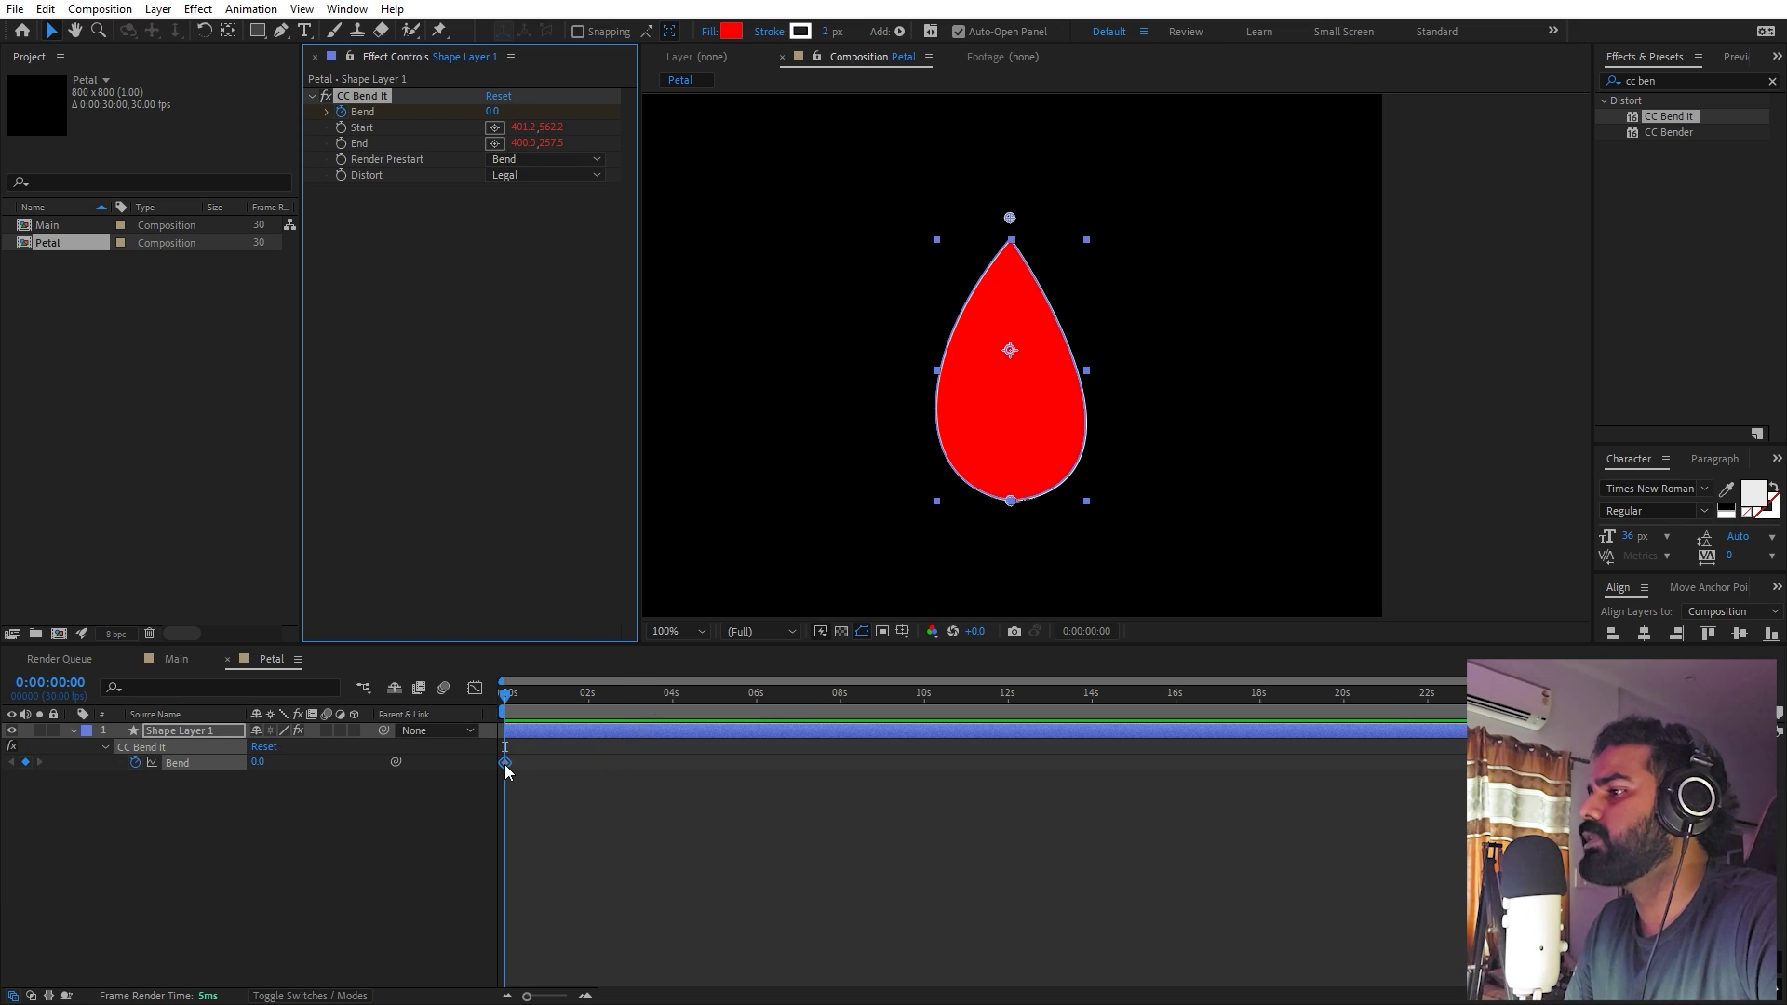
{"action": "left_click_drag", "start_coordinate": [507, 773], "coordinate": [588, 762]}
{"action": "left_click", "coordinate": [592, 711]}
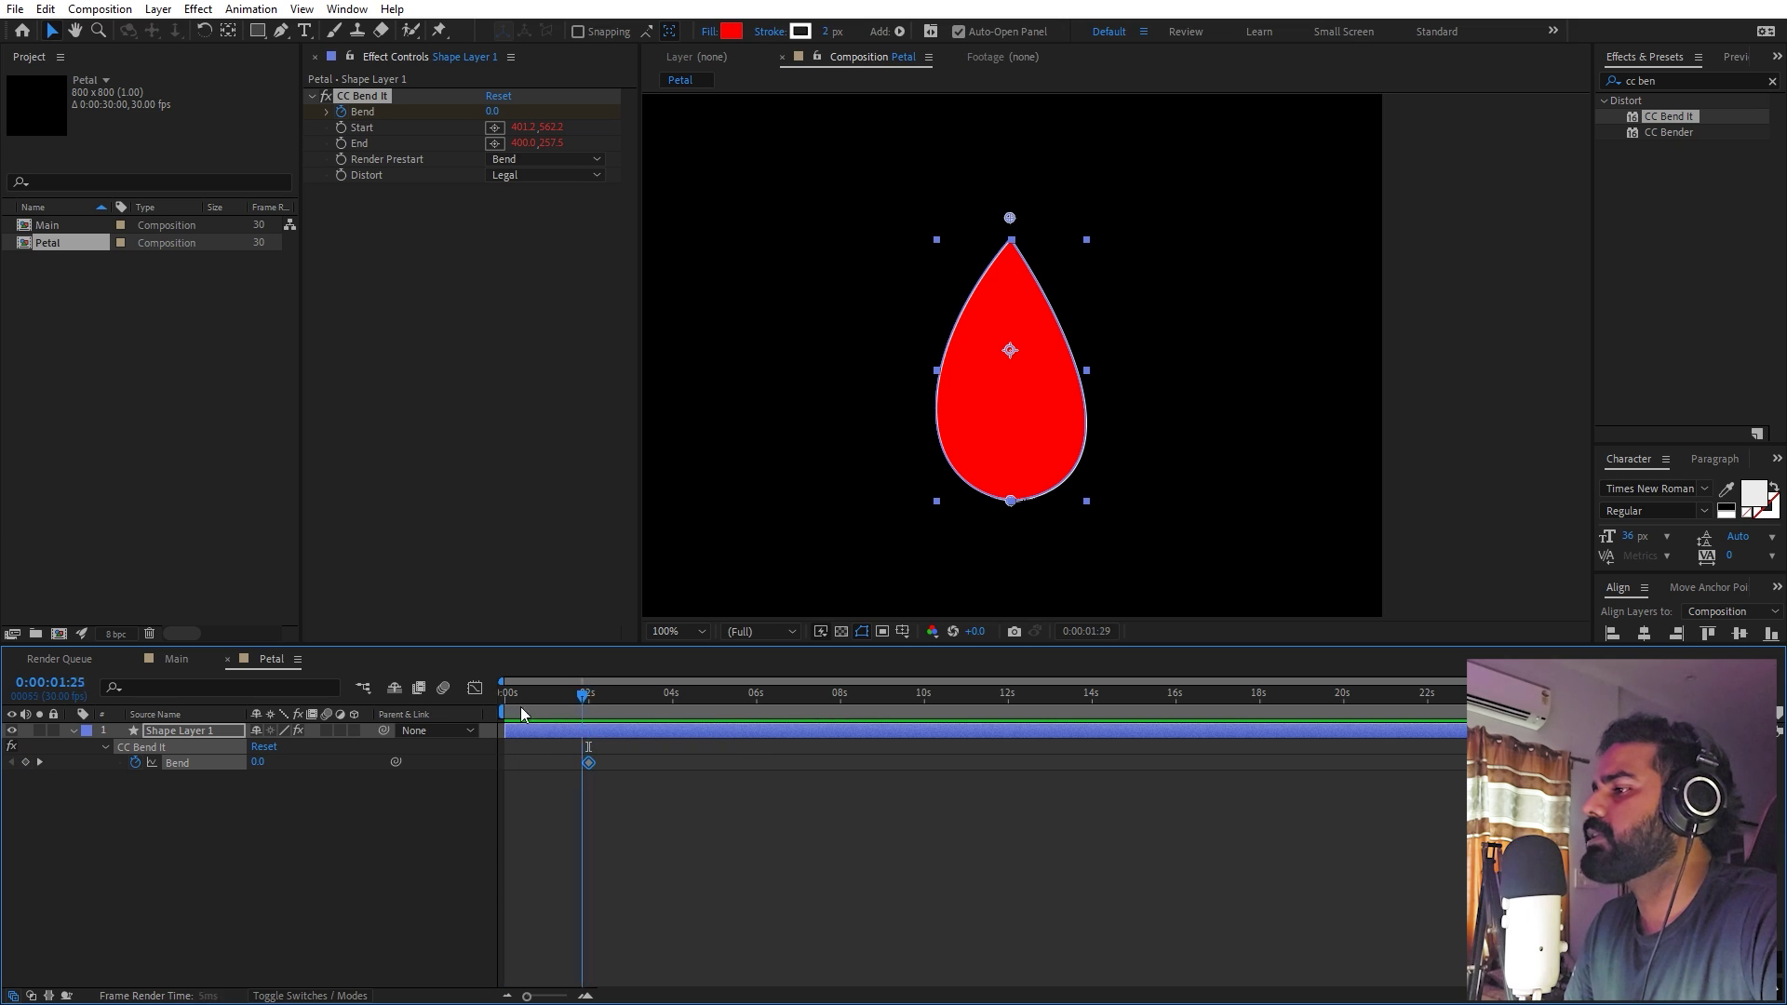
Keyframe the petal's Bend at -90 at the start of the timeline
{"action": "key", "text": "Home"}
{"action": "left_click", "coordinate": [494, 112]}
{"action": "type", "text": "-"}
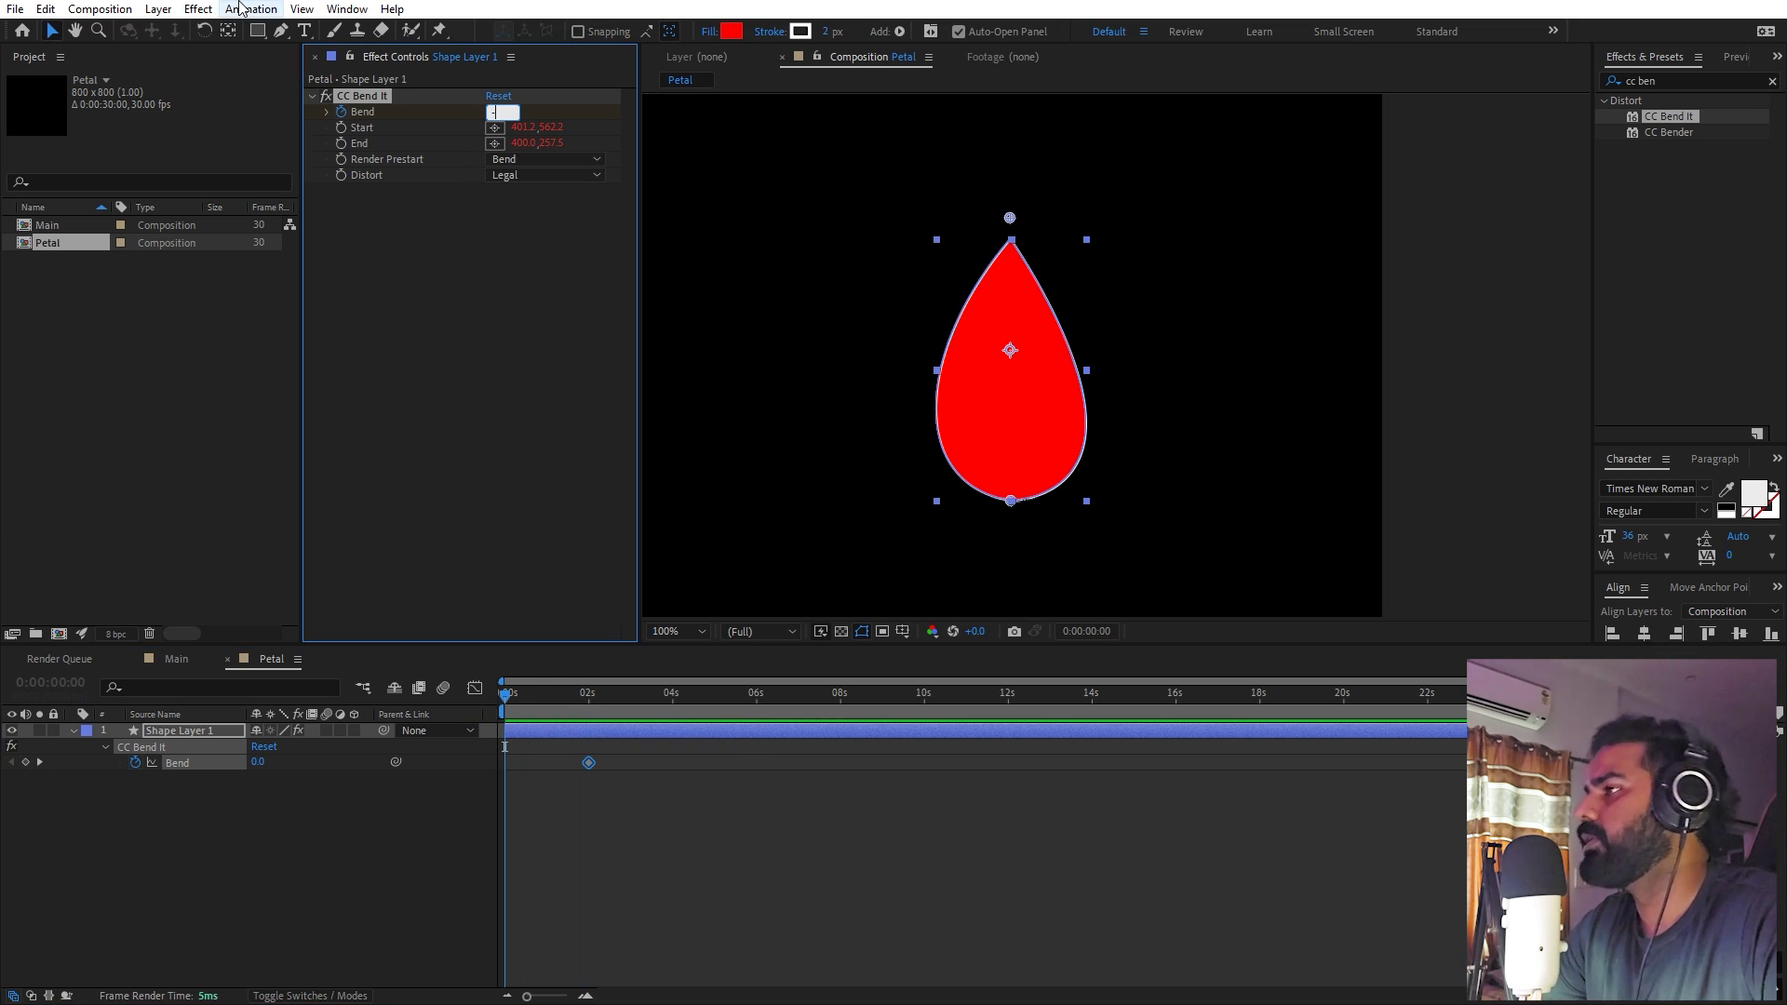
{"action": "type", "text": "90"}
{"action": "key", "text": "Return"}
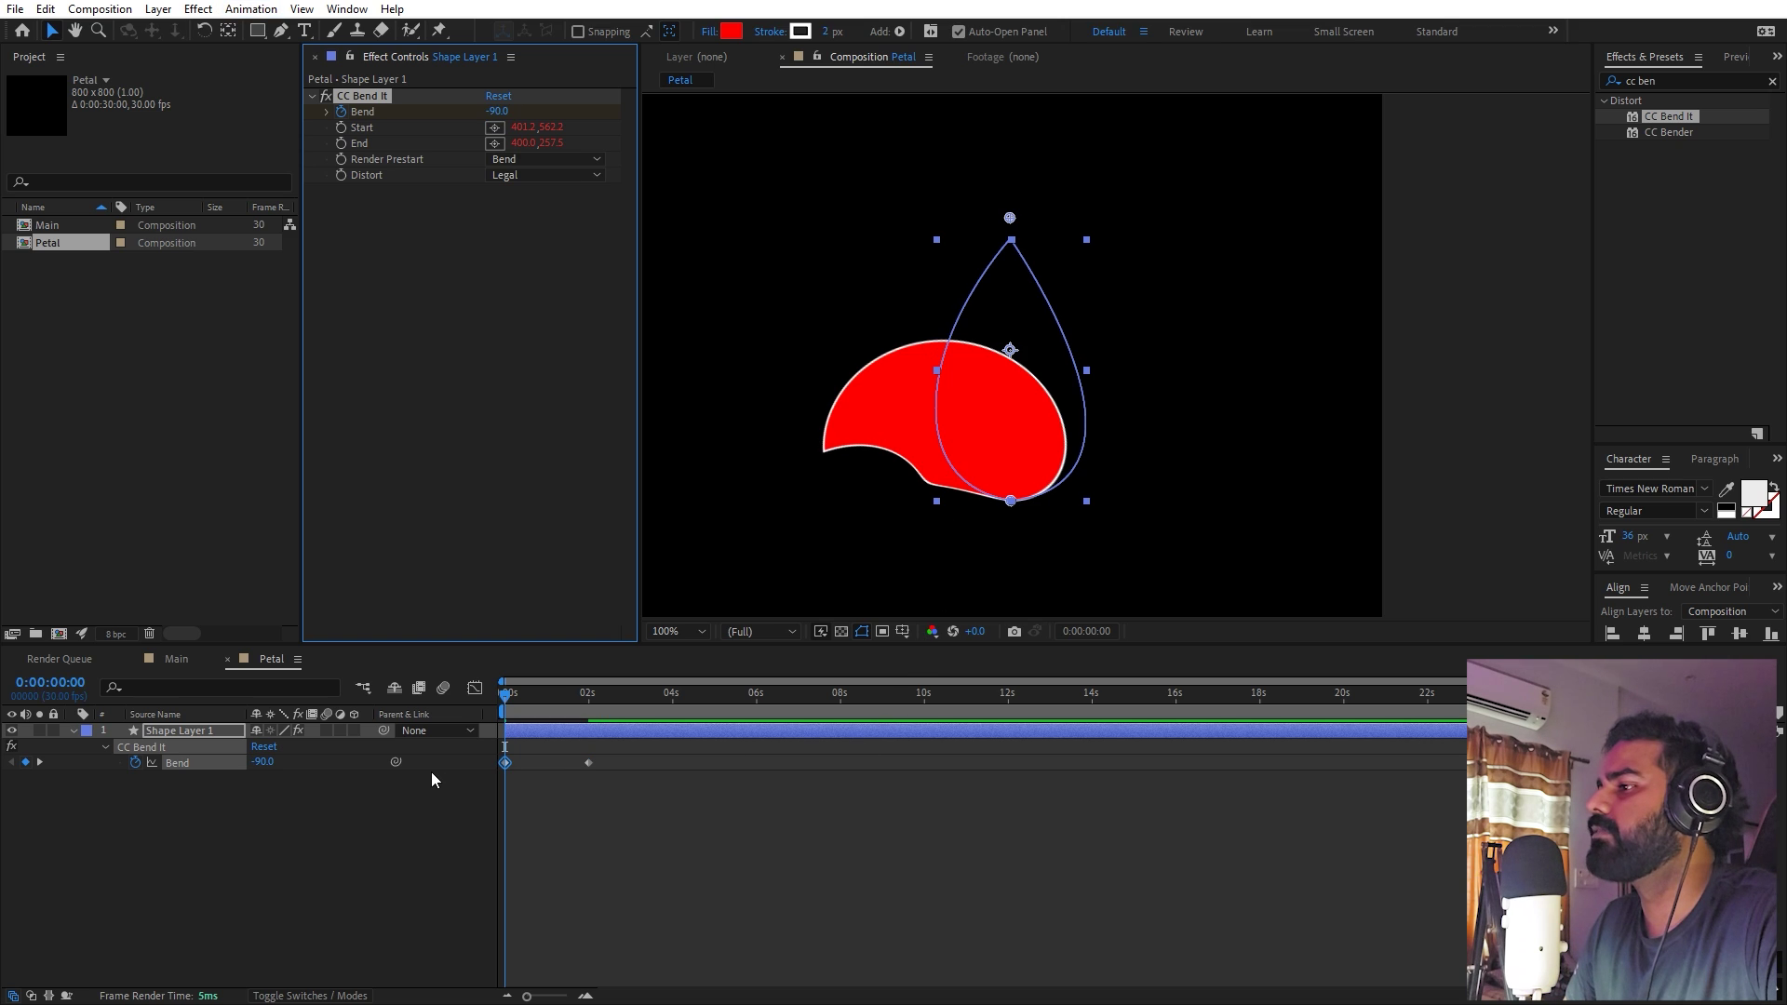
Add Scale and Rotation keyframes to the petal layer and move both to the 2-second mark
{"action": "left_click", "coordinate": [171, 740]}
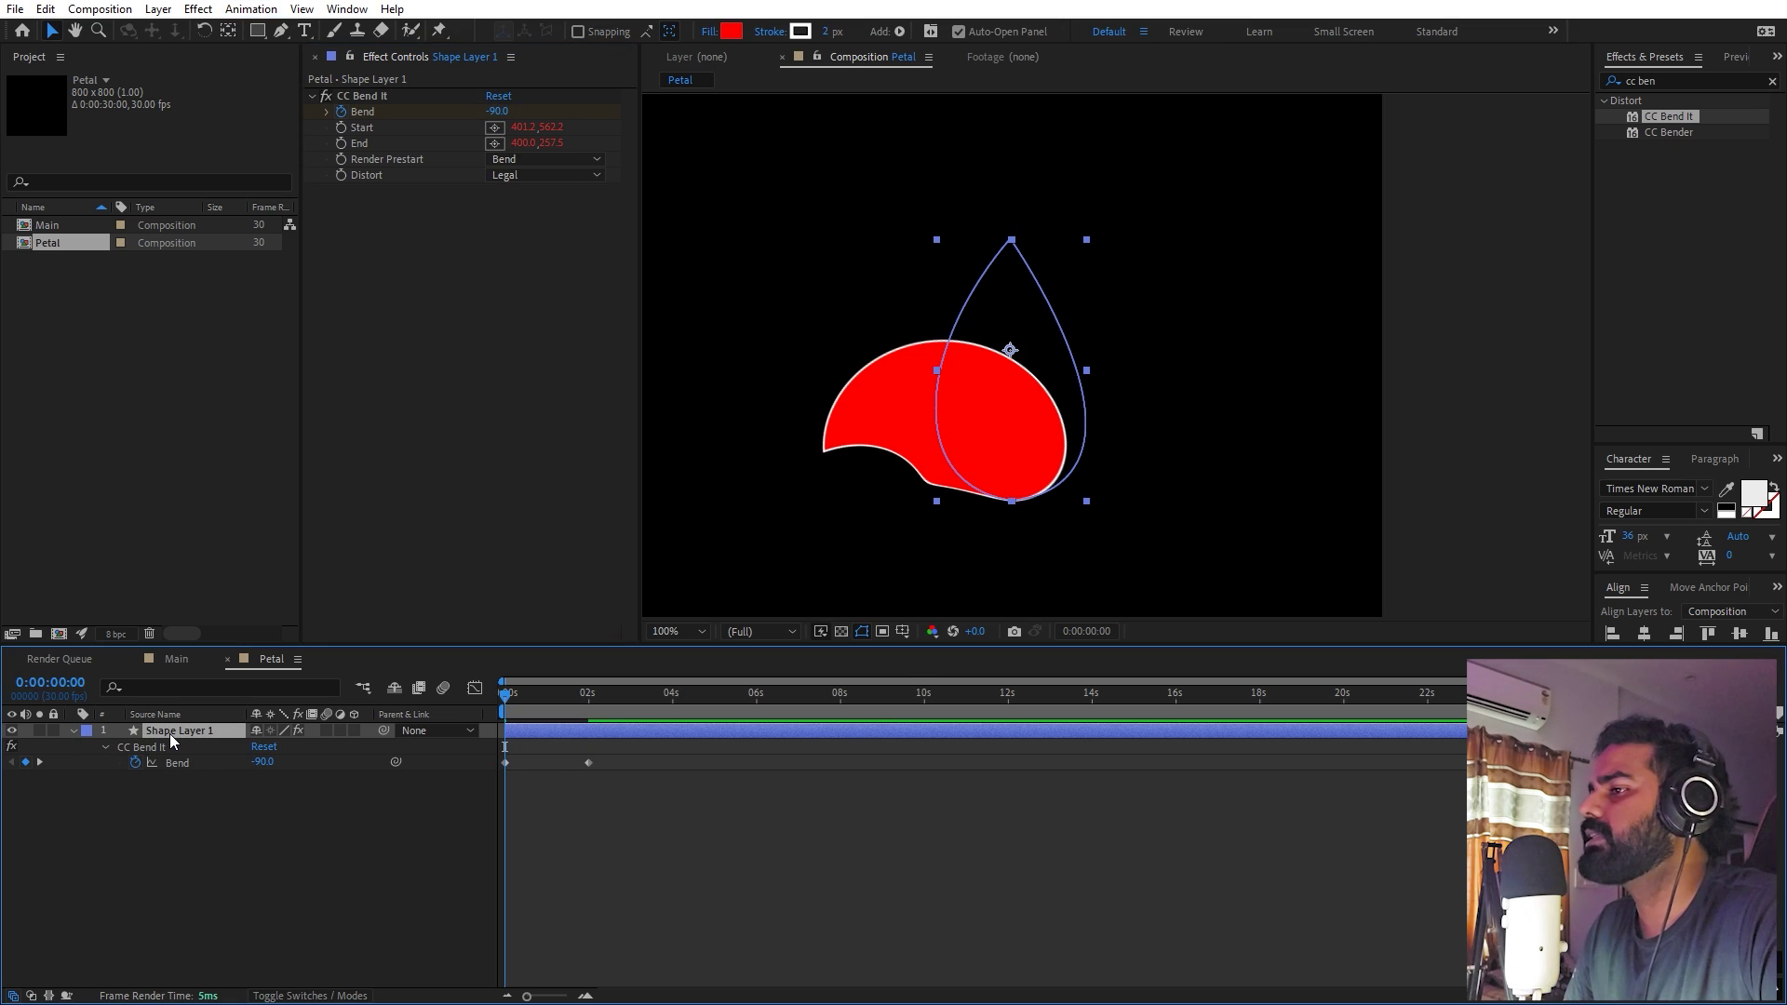
{"action": "key", "text": "s"}
{"action": "left_click", "coordinate": [118, 748]}
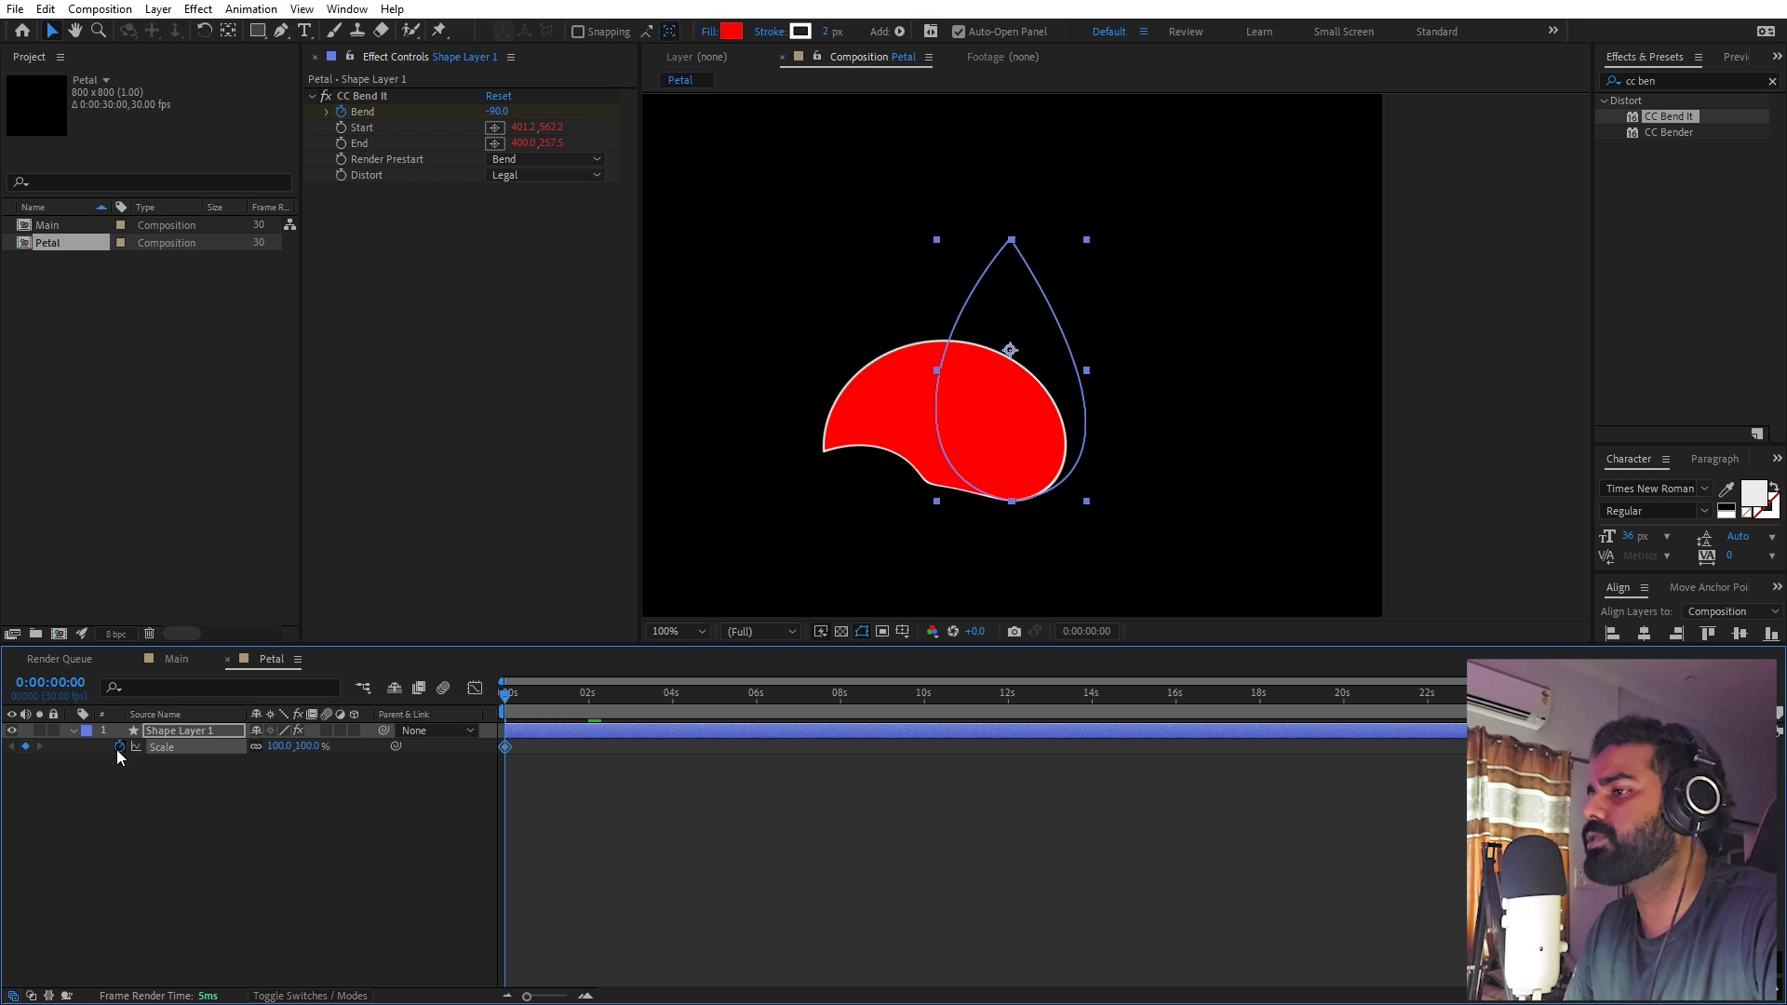
{"action": "key", "text": "r"}
{"action": "left_click", "coordinate": [118, 747]}
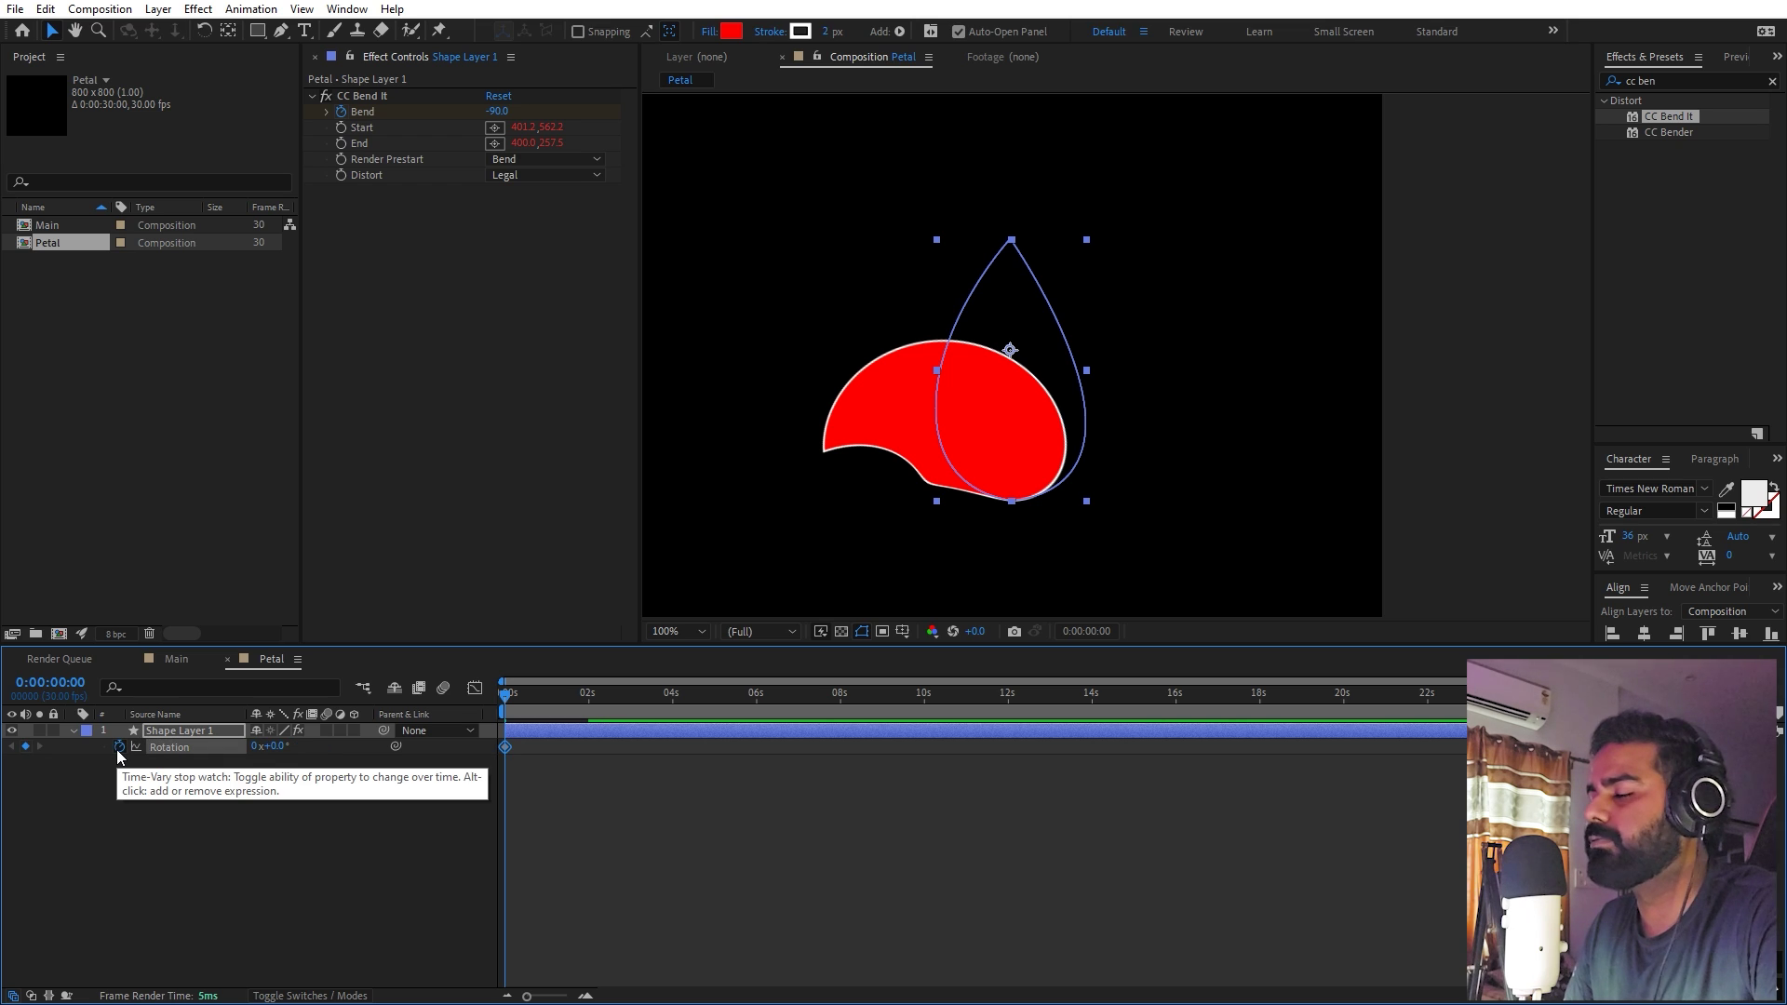
{"action": "key", "text": "u"}
{"action": "left_click_drag", "start_coordinate": [540, 794], "coordinate": [589, 782]}
{"action": "left_click", "coordinate": [549, 840]}
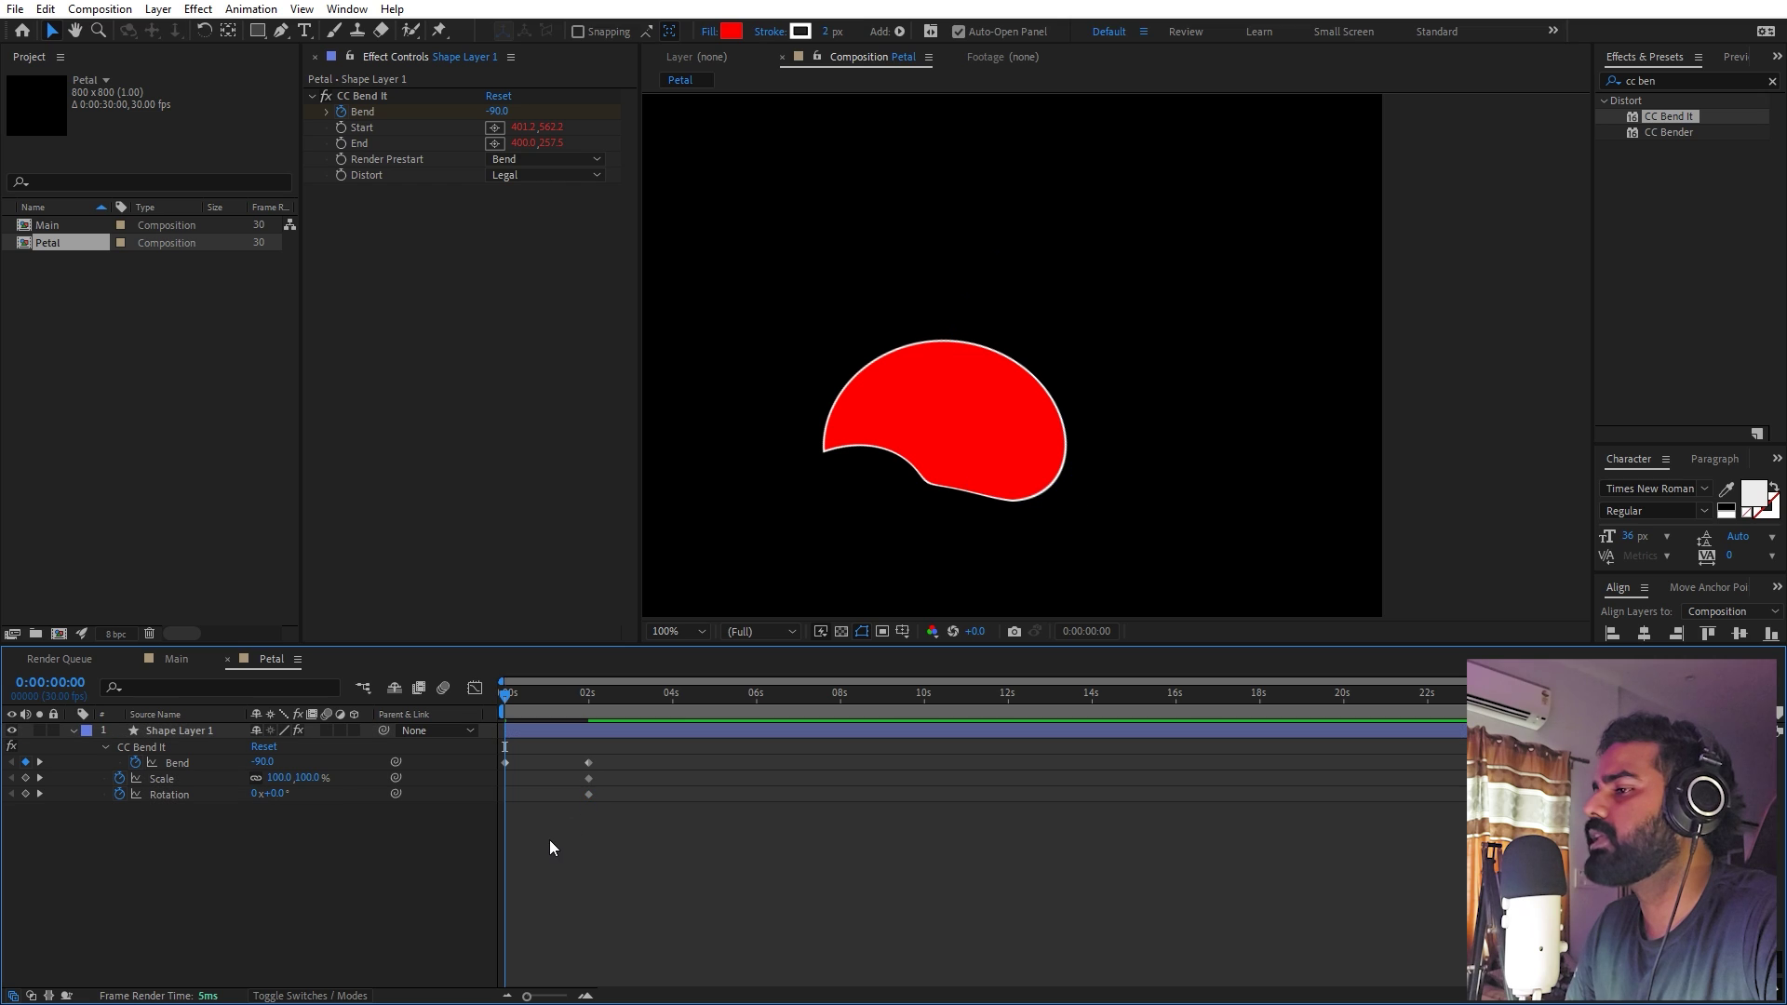
Try to keyframe the petal's Rotation at -135° at the start of the timeline
{"action": "left_click", "coordinate": [279, 793]}
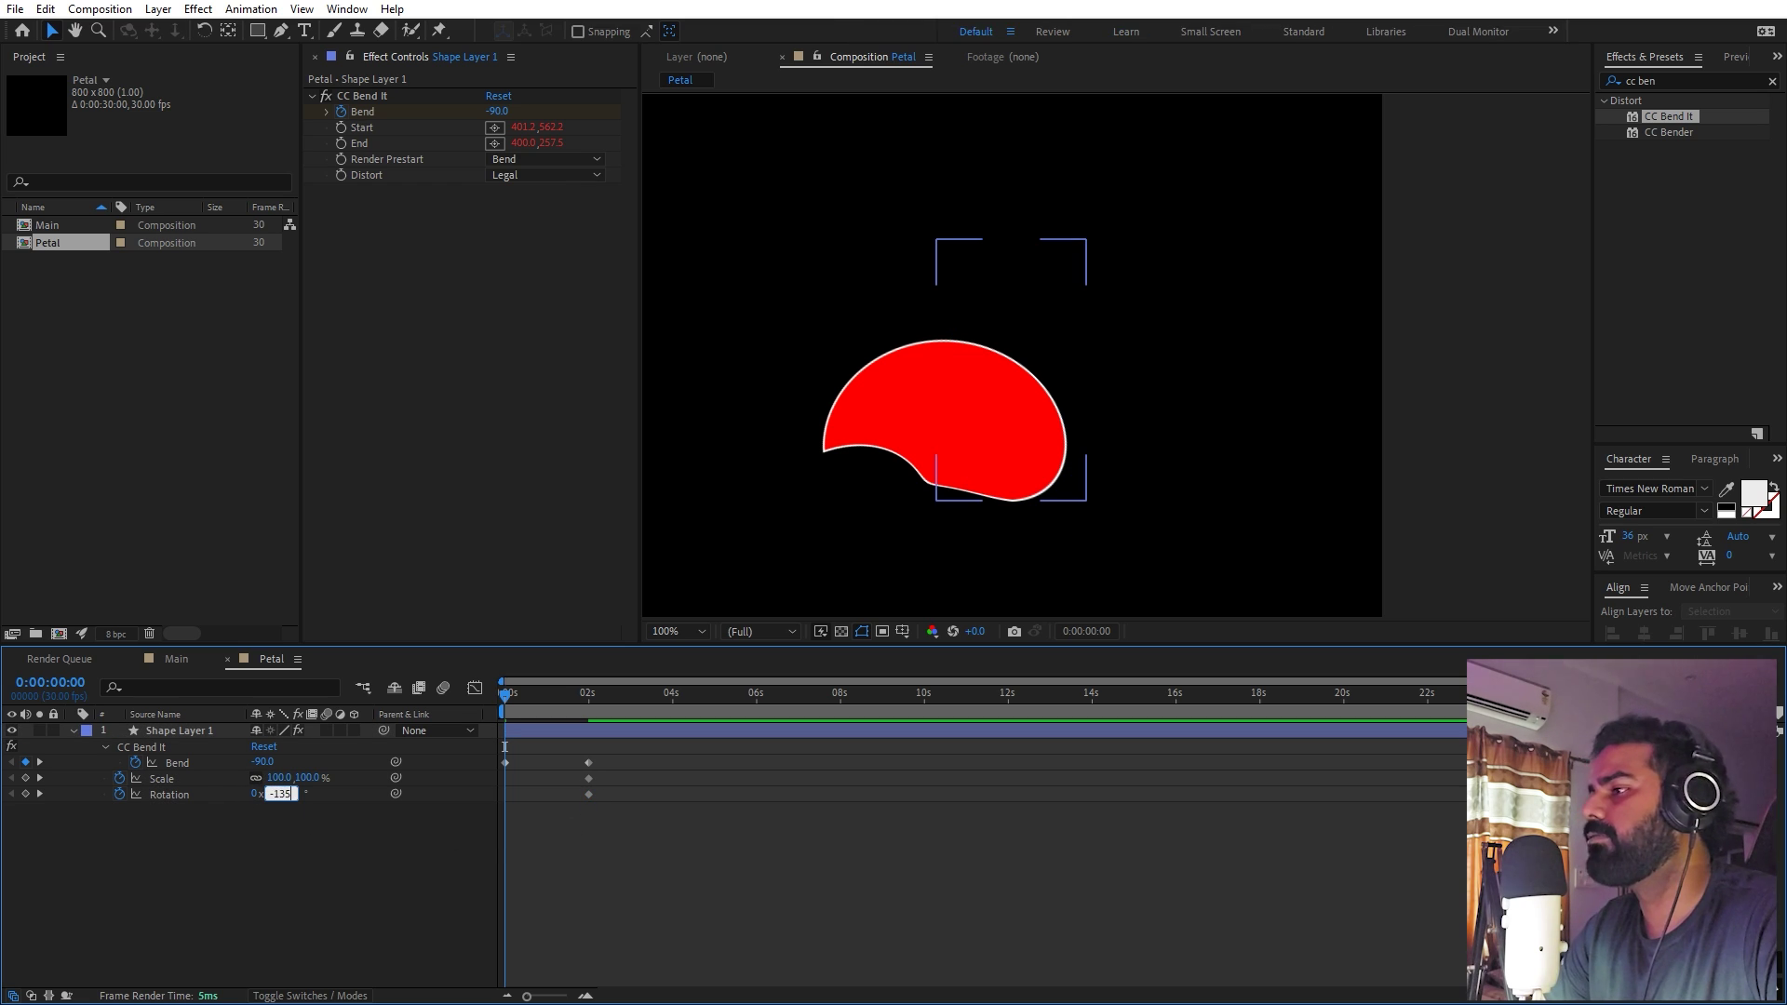
{"action": "type", "text": "-135"}
{"action": "key", "text": "Return"}
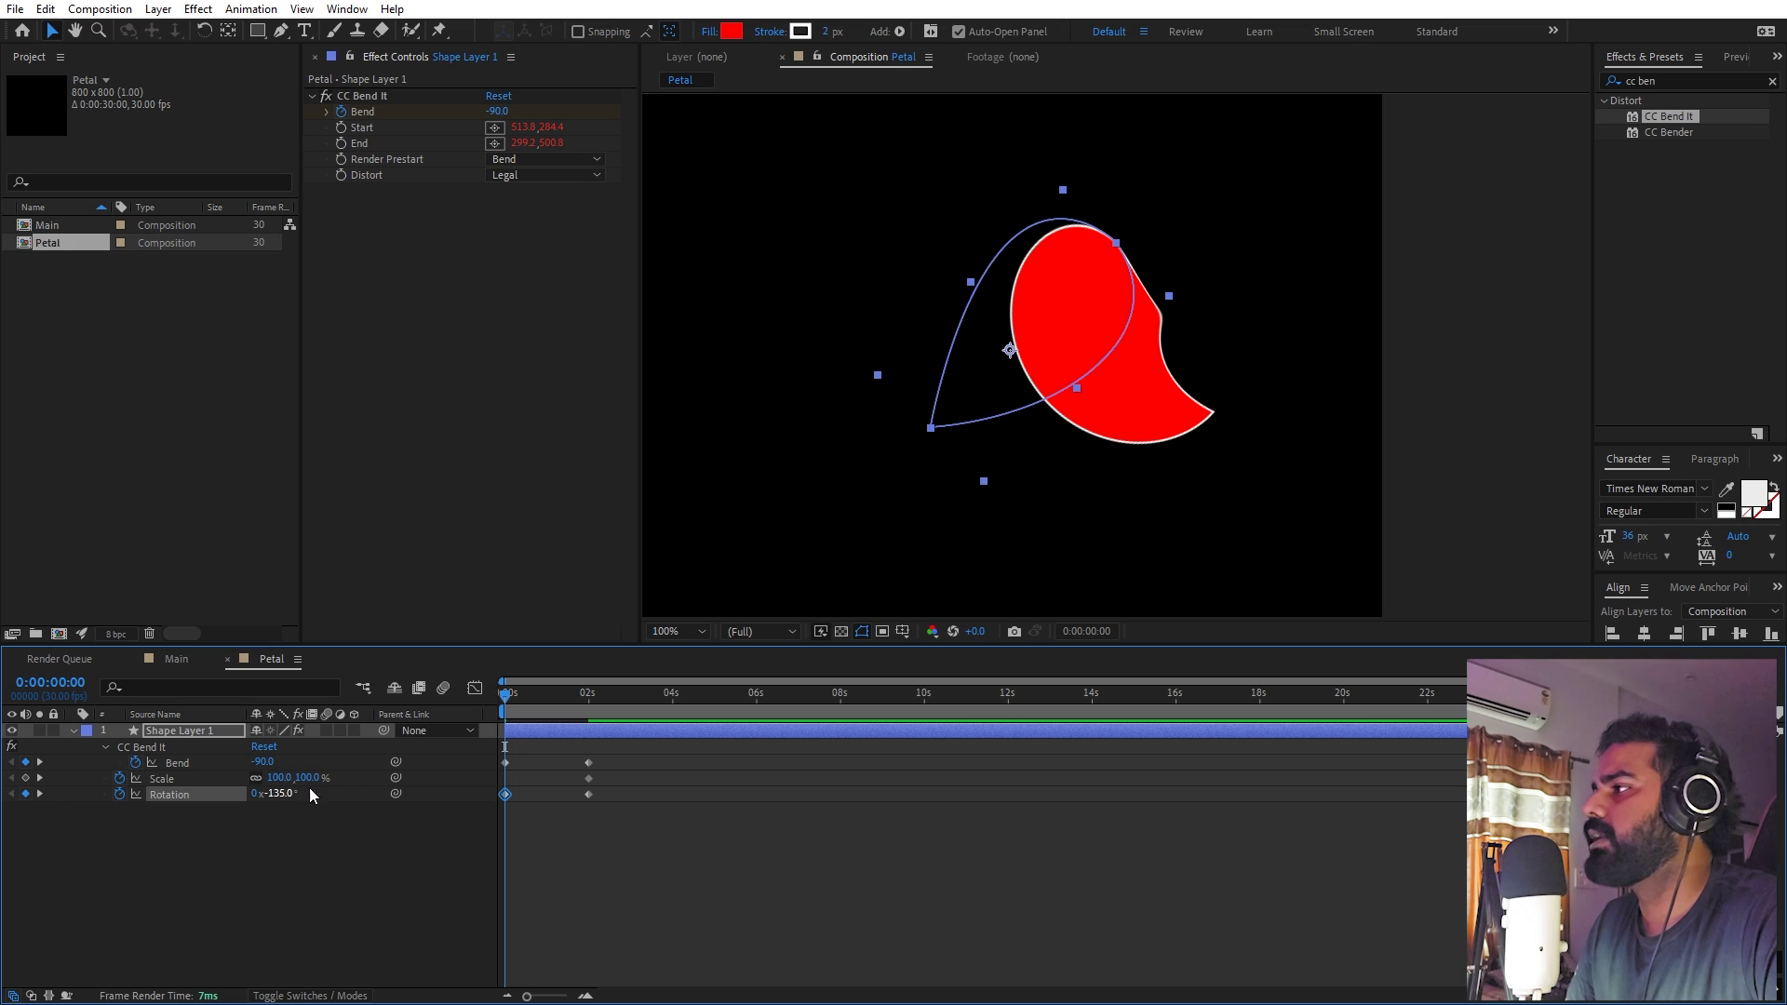
At the 2-second mark, move the petal layer's anchor point down to its bottom vertex
{"action": "left_click", "coordinate": [588, 693]}
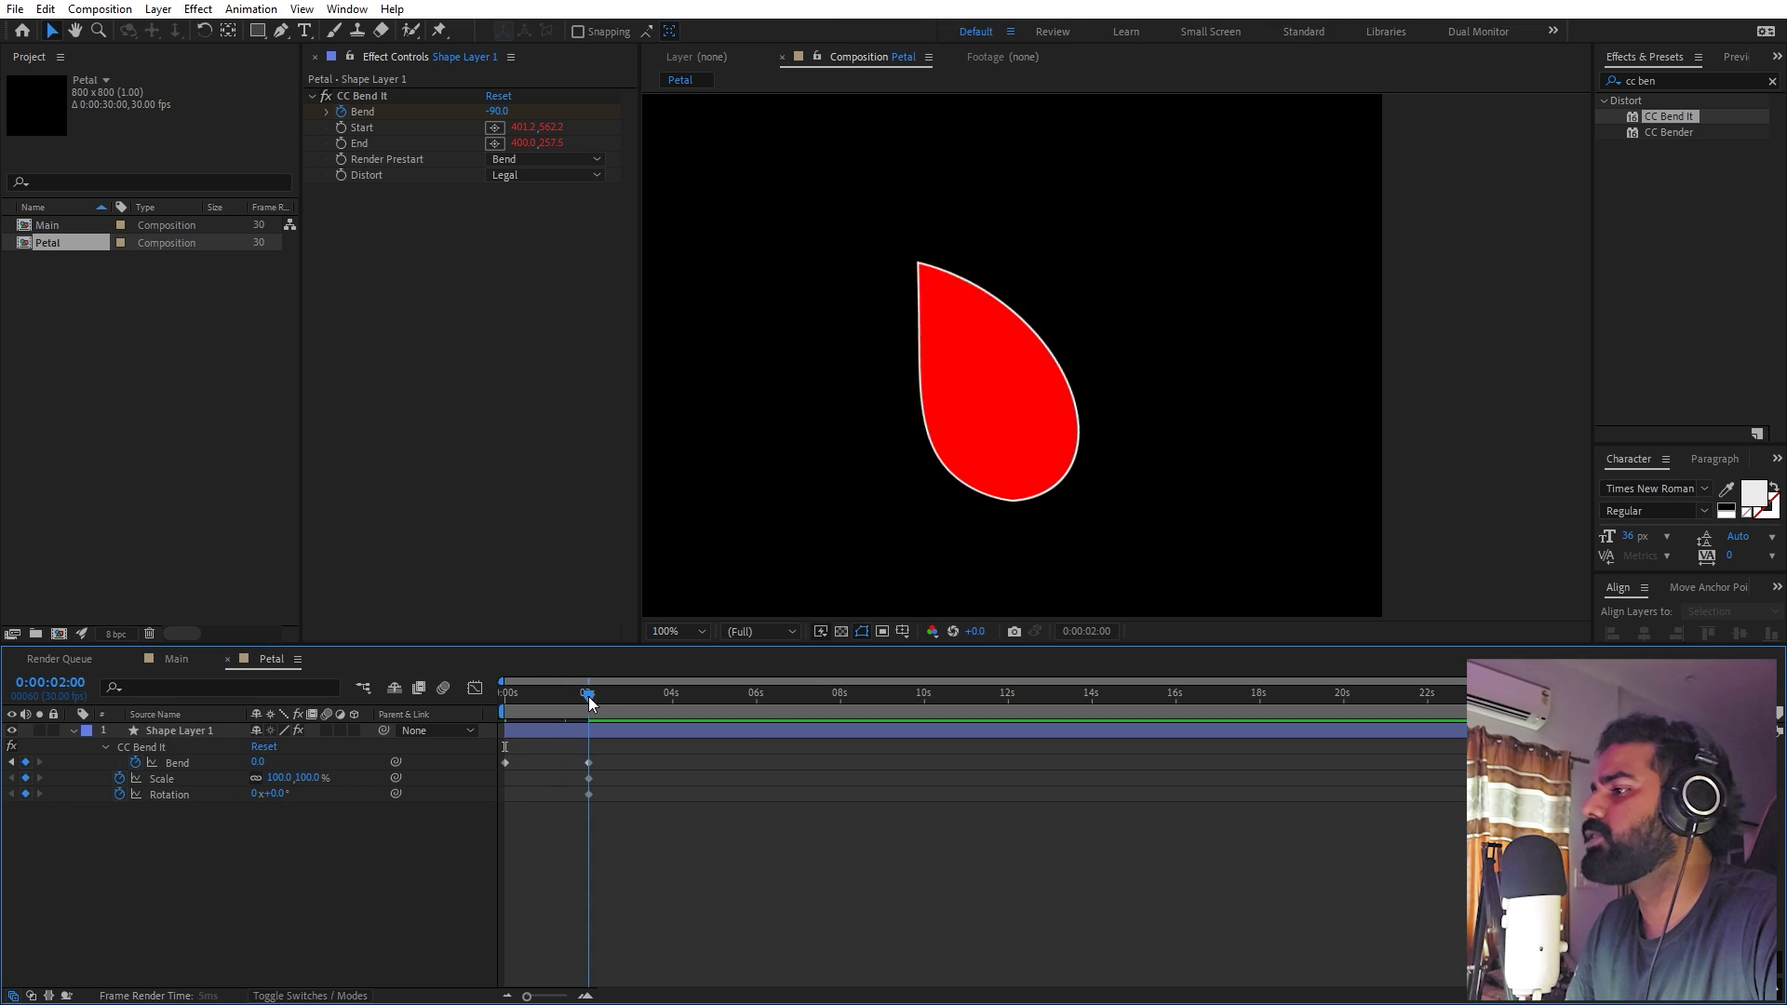
{"action": "left_click", "coordinate": [654, 740]}
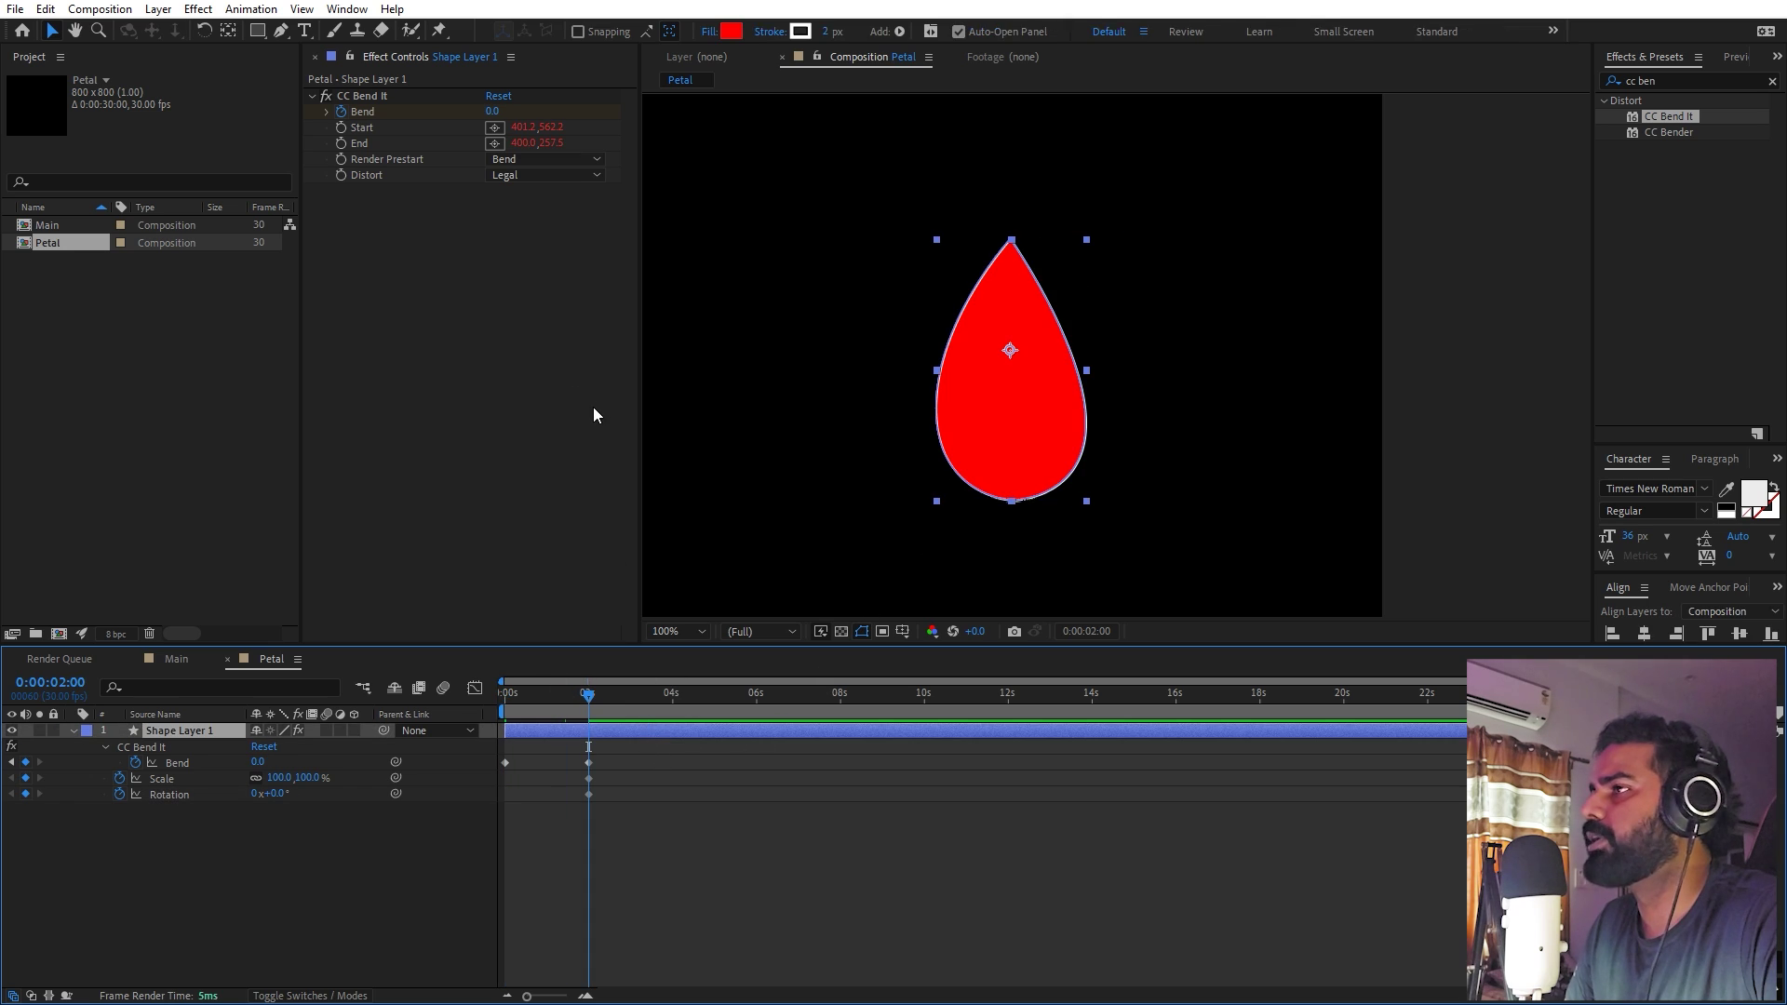
{"action": "left_click", "coordinate": [233, 32]}
{"action": "left_click_drag", "start_coordinate": [1010, 352], "coordinate": [1018, 510]}
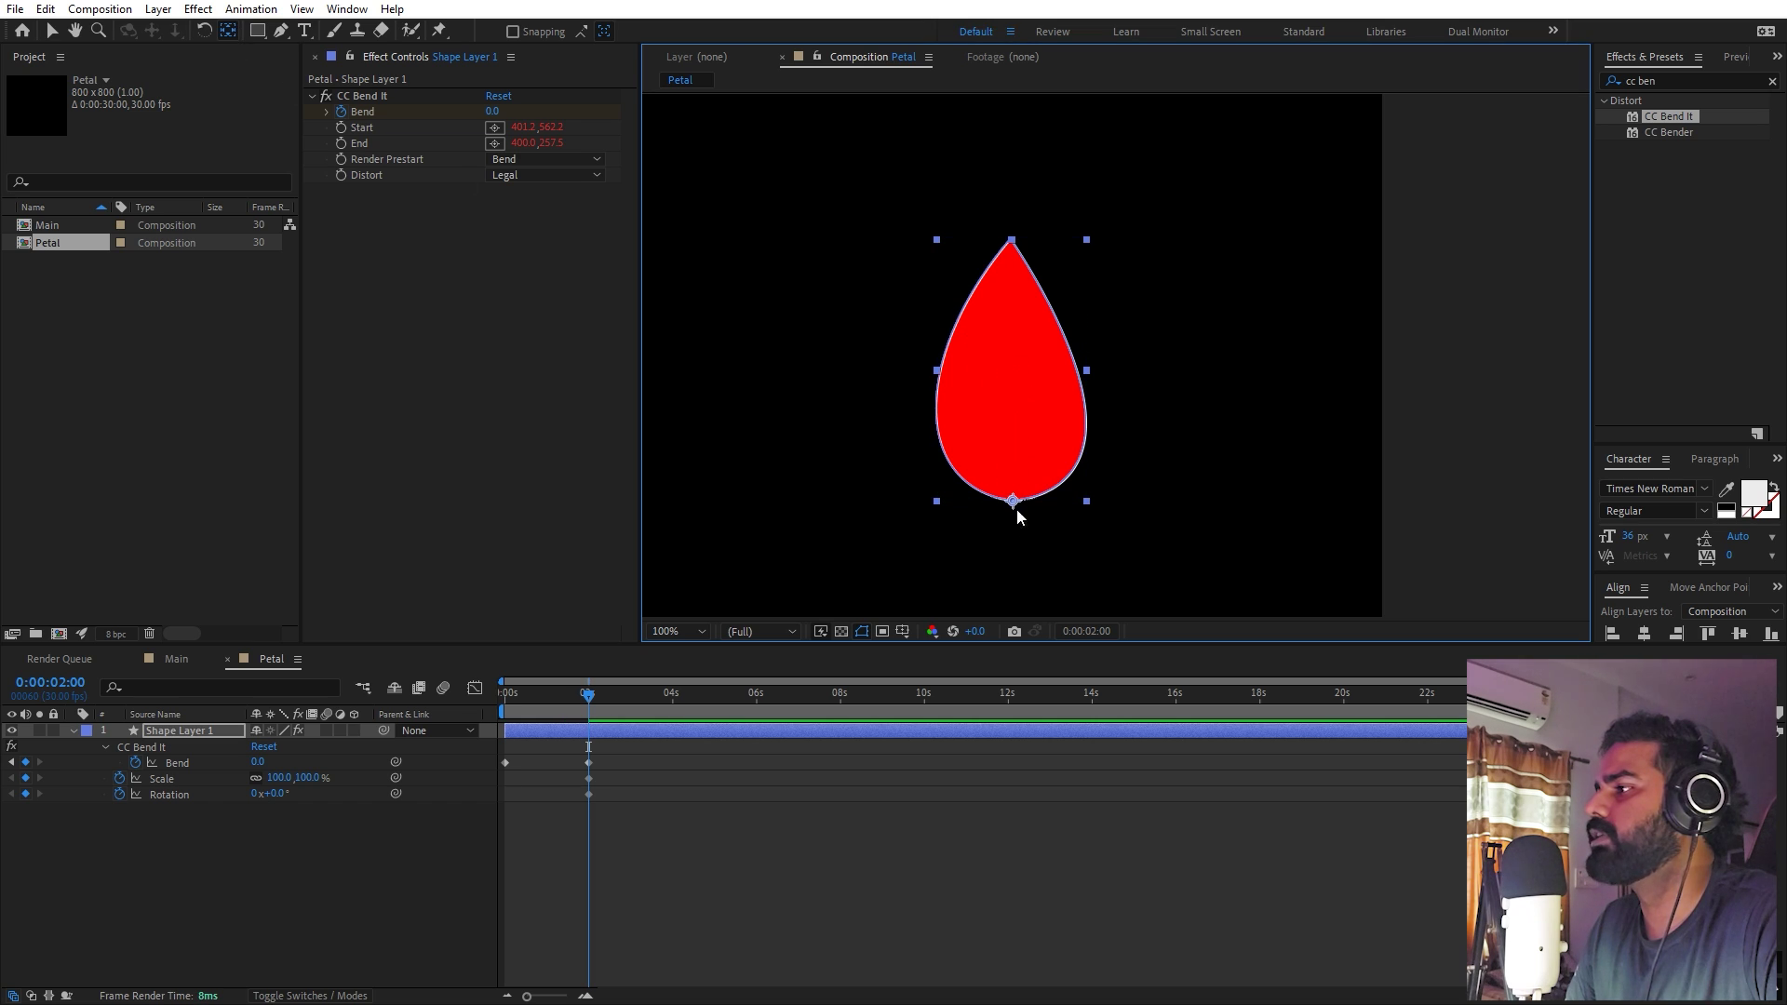
Keyframe the petal at the start of the timeline with Rotation at -135° and Scale at 0%
{"action": "key", "text": "Home"}
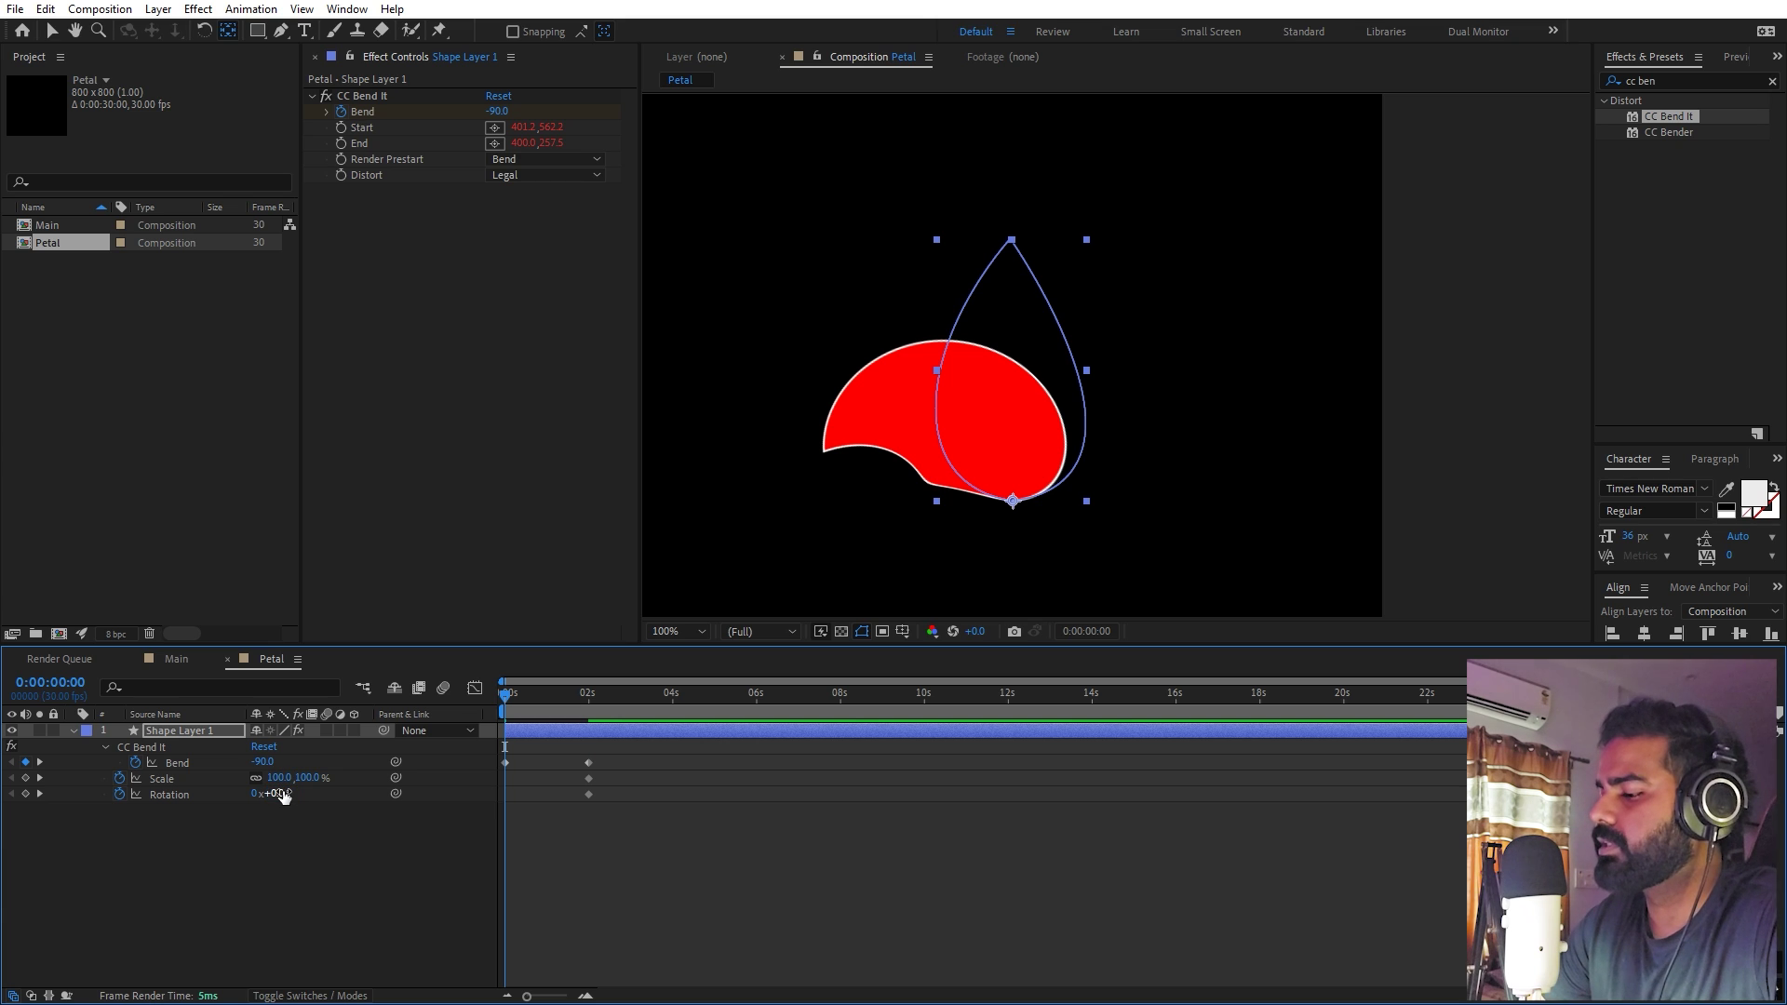
{"action": "left_click_drag", "start_coordinate": [283, 796], "coordinate": [280, 794]}
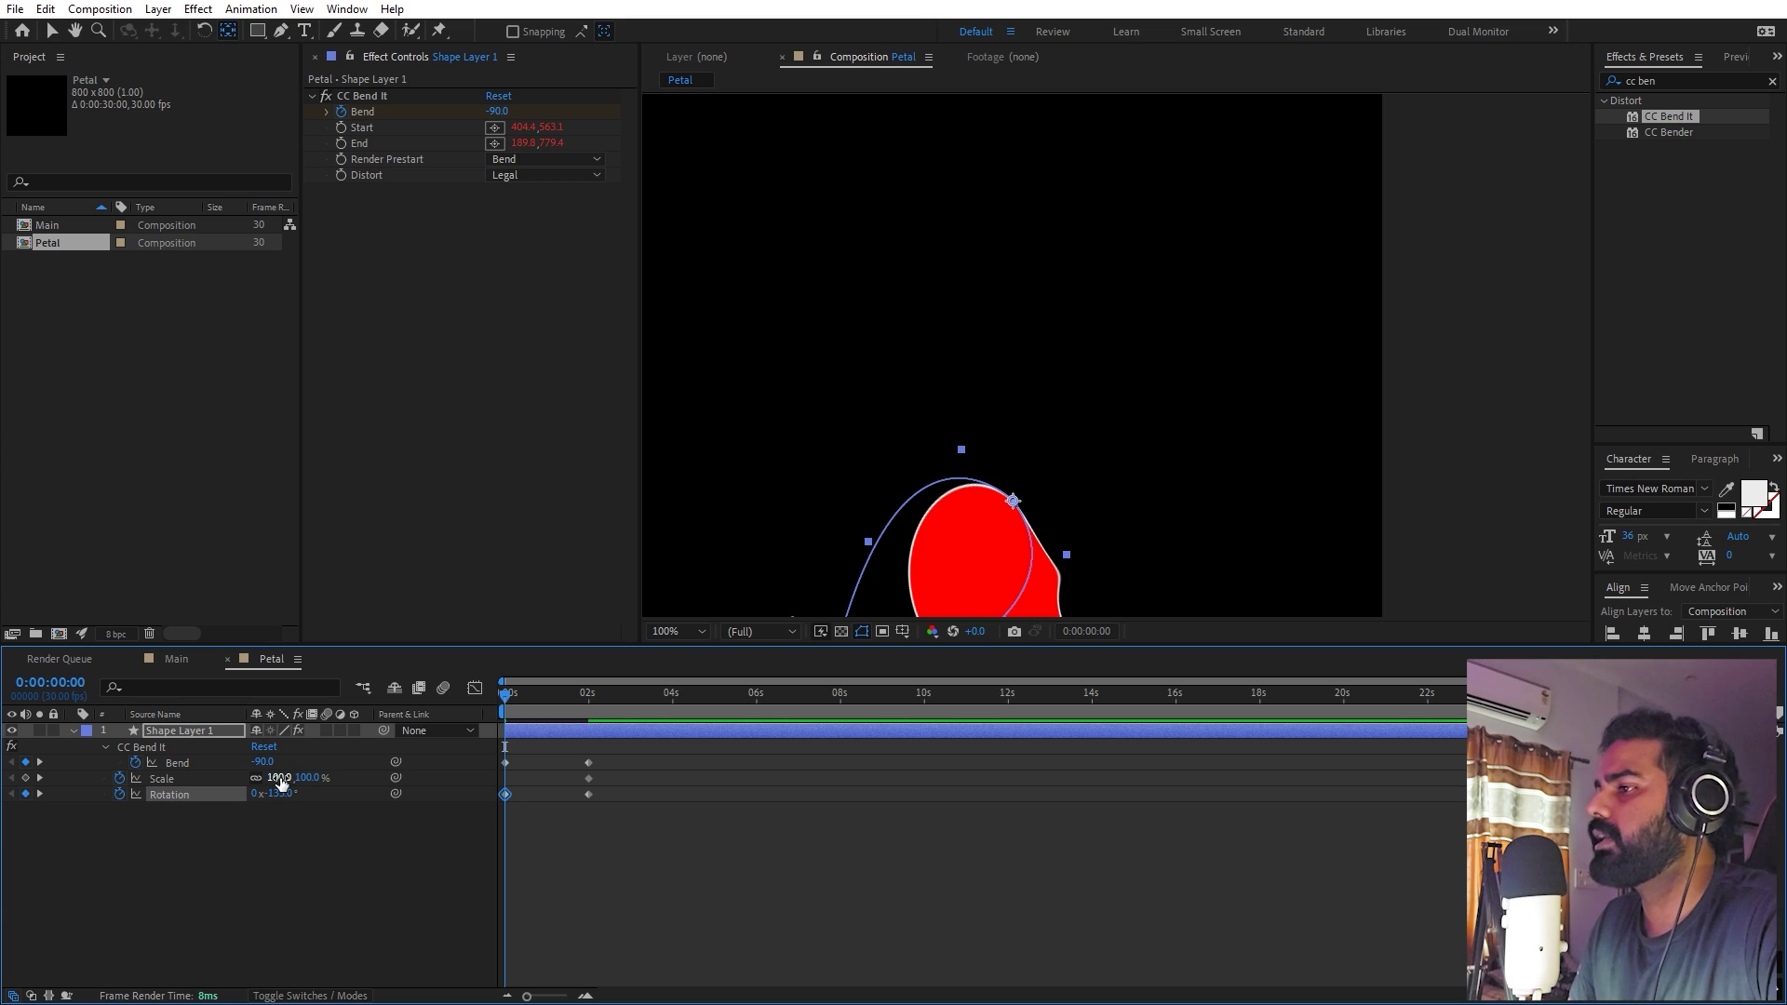
{"action": "left_click", "coordinate": [280, 778]}
{"action": "type", "text": "0"}
{"action": "key", "text": "Return"}
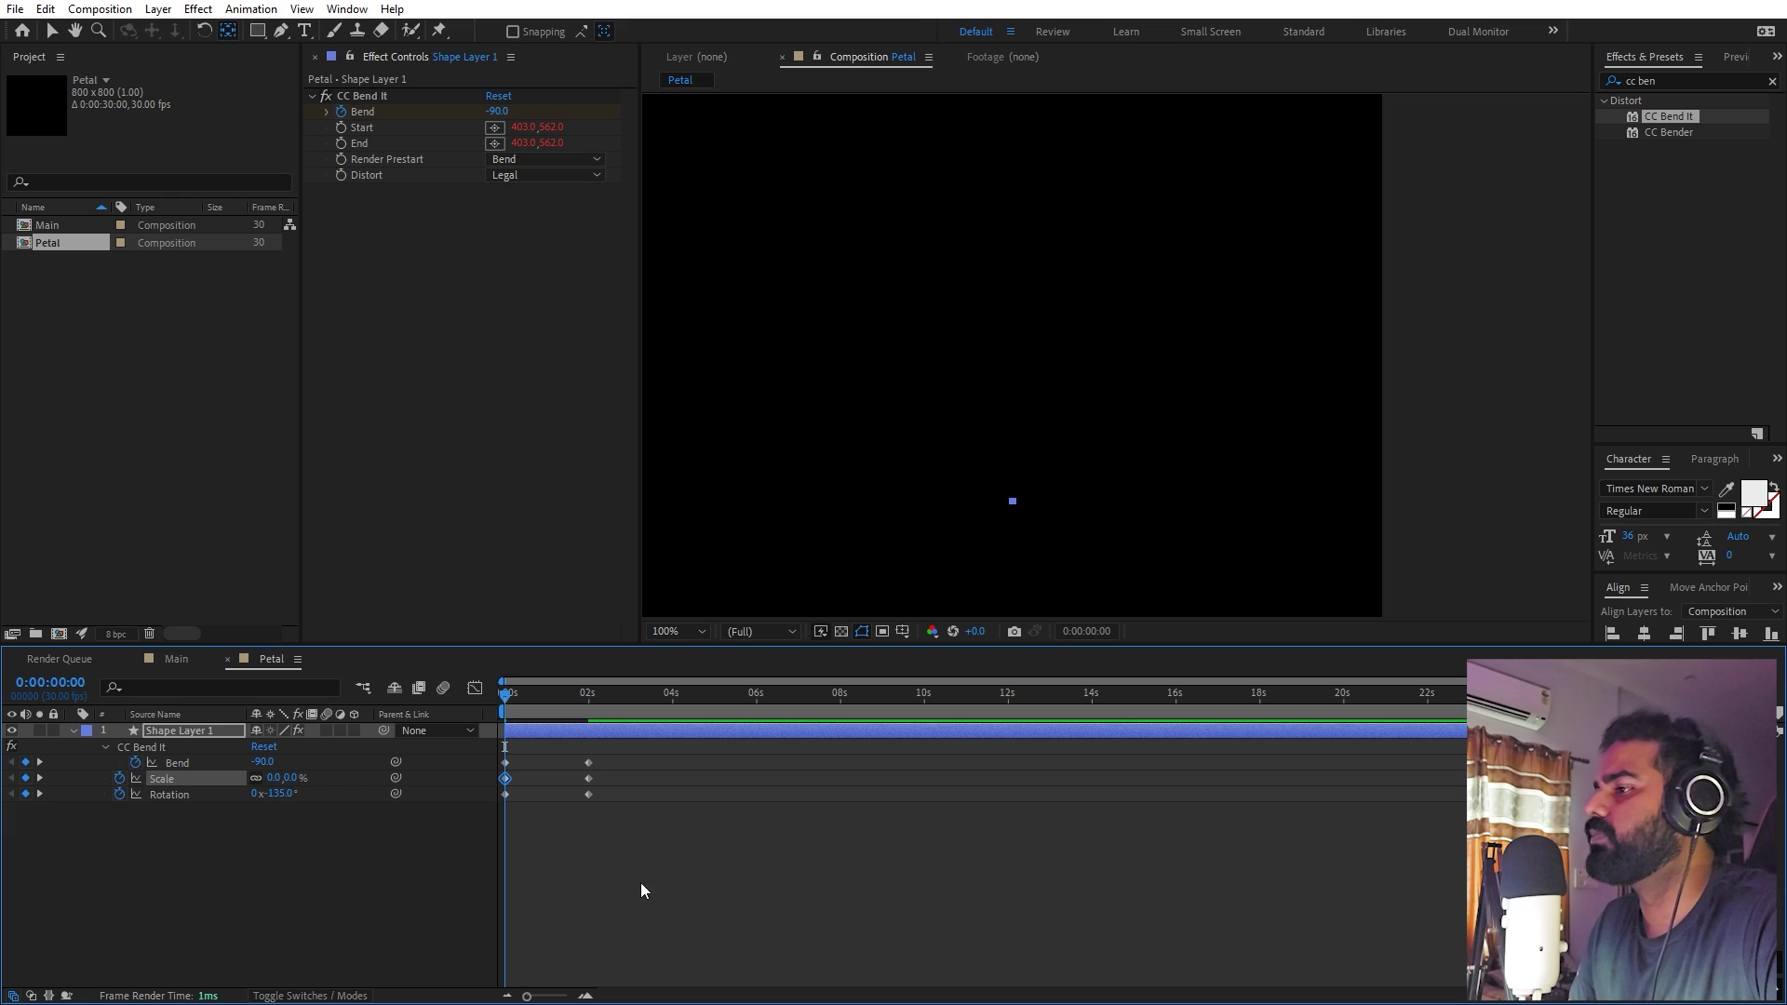
Preview the petal's opening animation to just past the 2-second mark
{"action": "left_click", "coordinate": [594, 784]}
{"action": "key", "text": "space"}
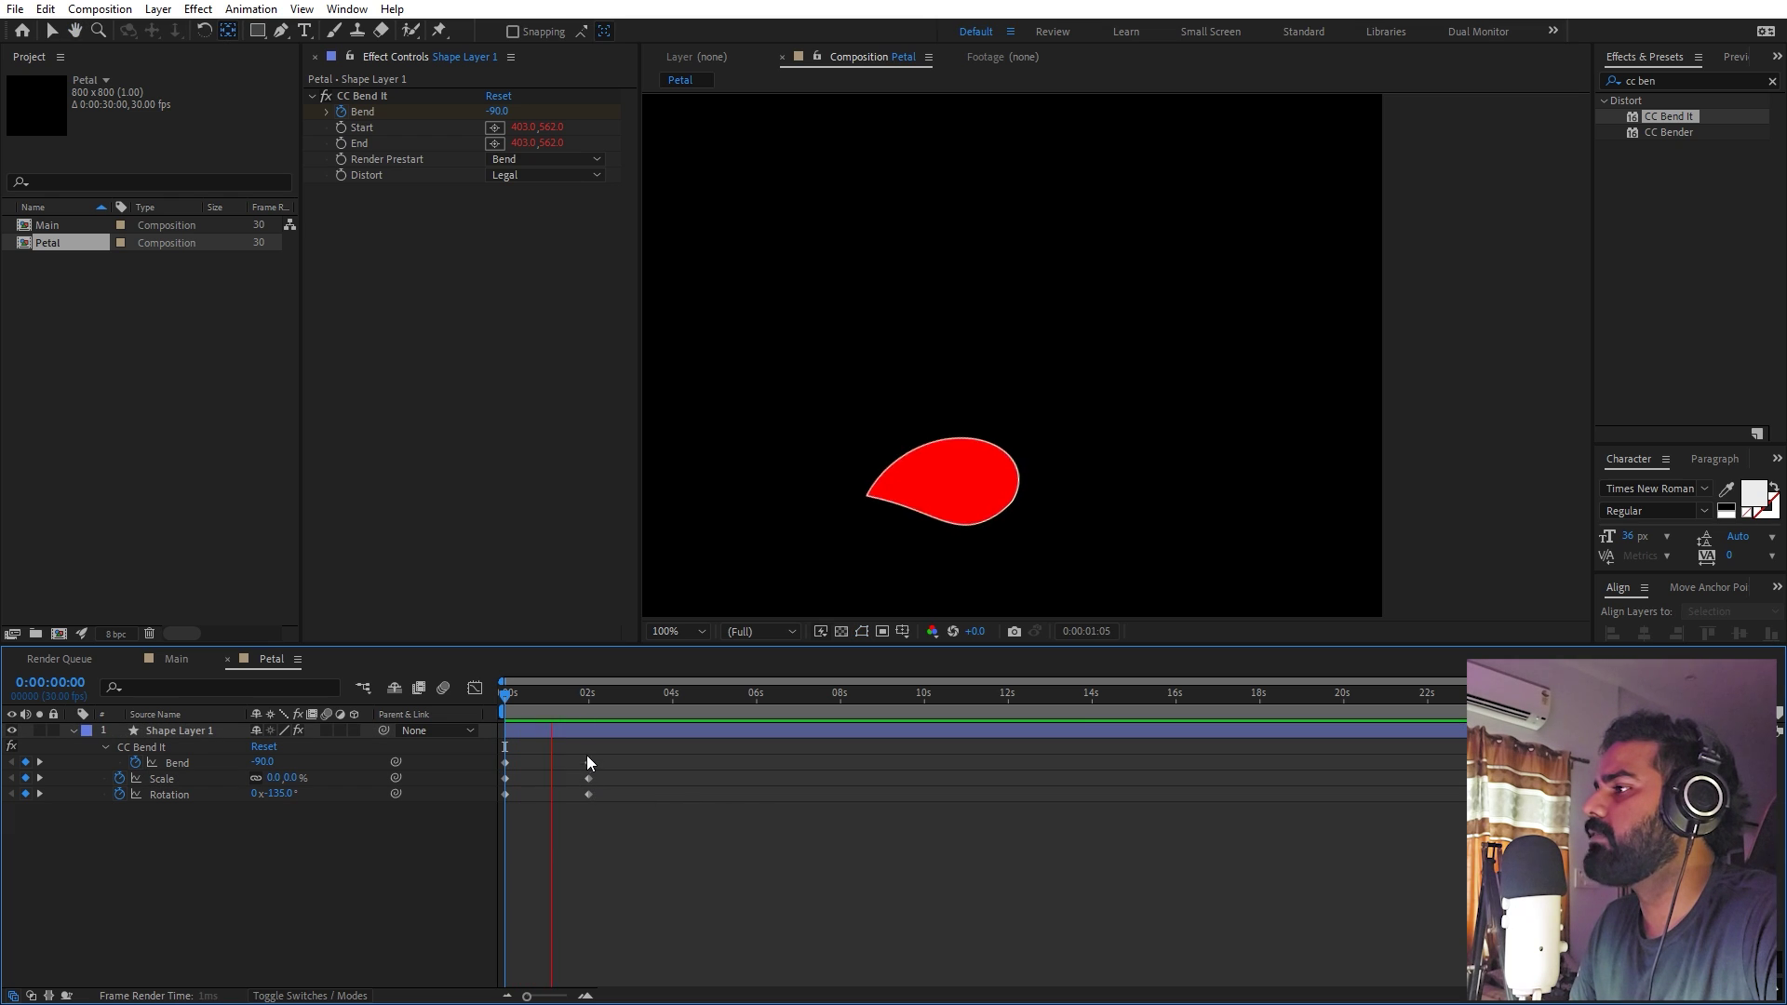
{"action": "key", "text": "space"}
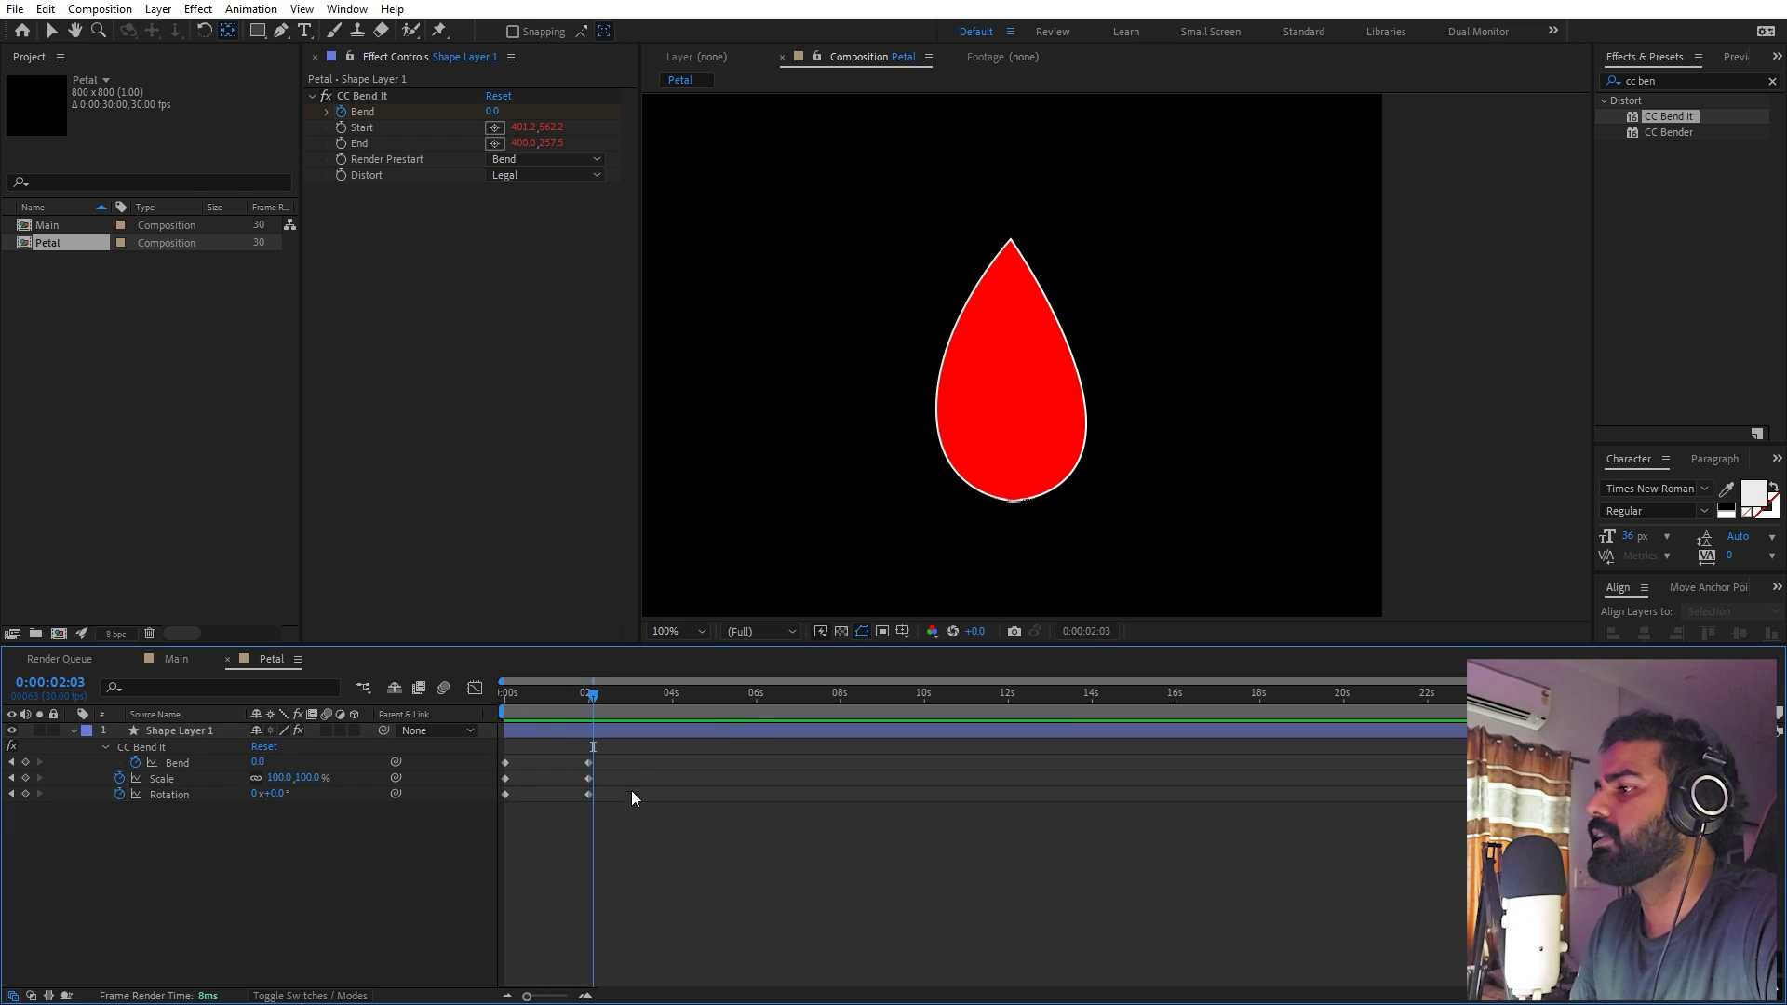
Ease all Bend, Scale and Rotation keyframes and reshape their speed graphs to start fast and taper off toward 2 seconds
{"action": "left_click_drag", "start_coordinate": [630, 742], "coordinate": [463, 836]}
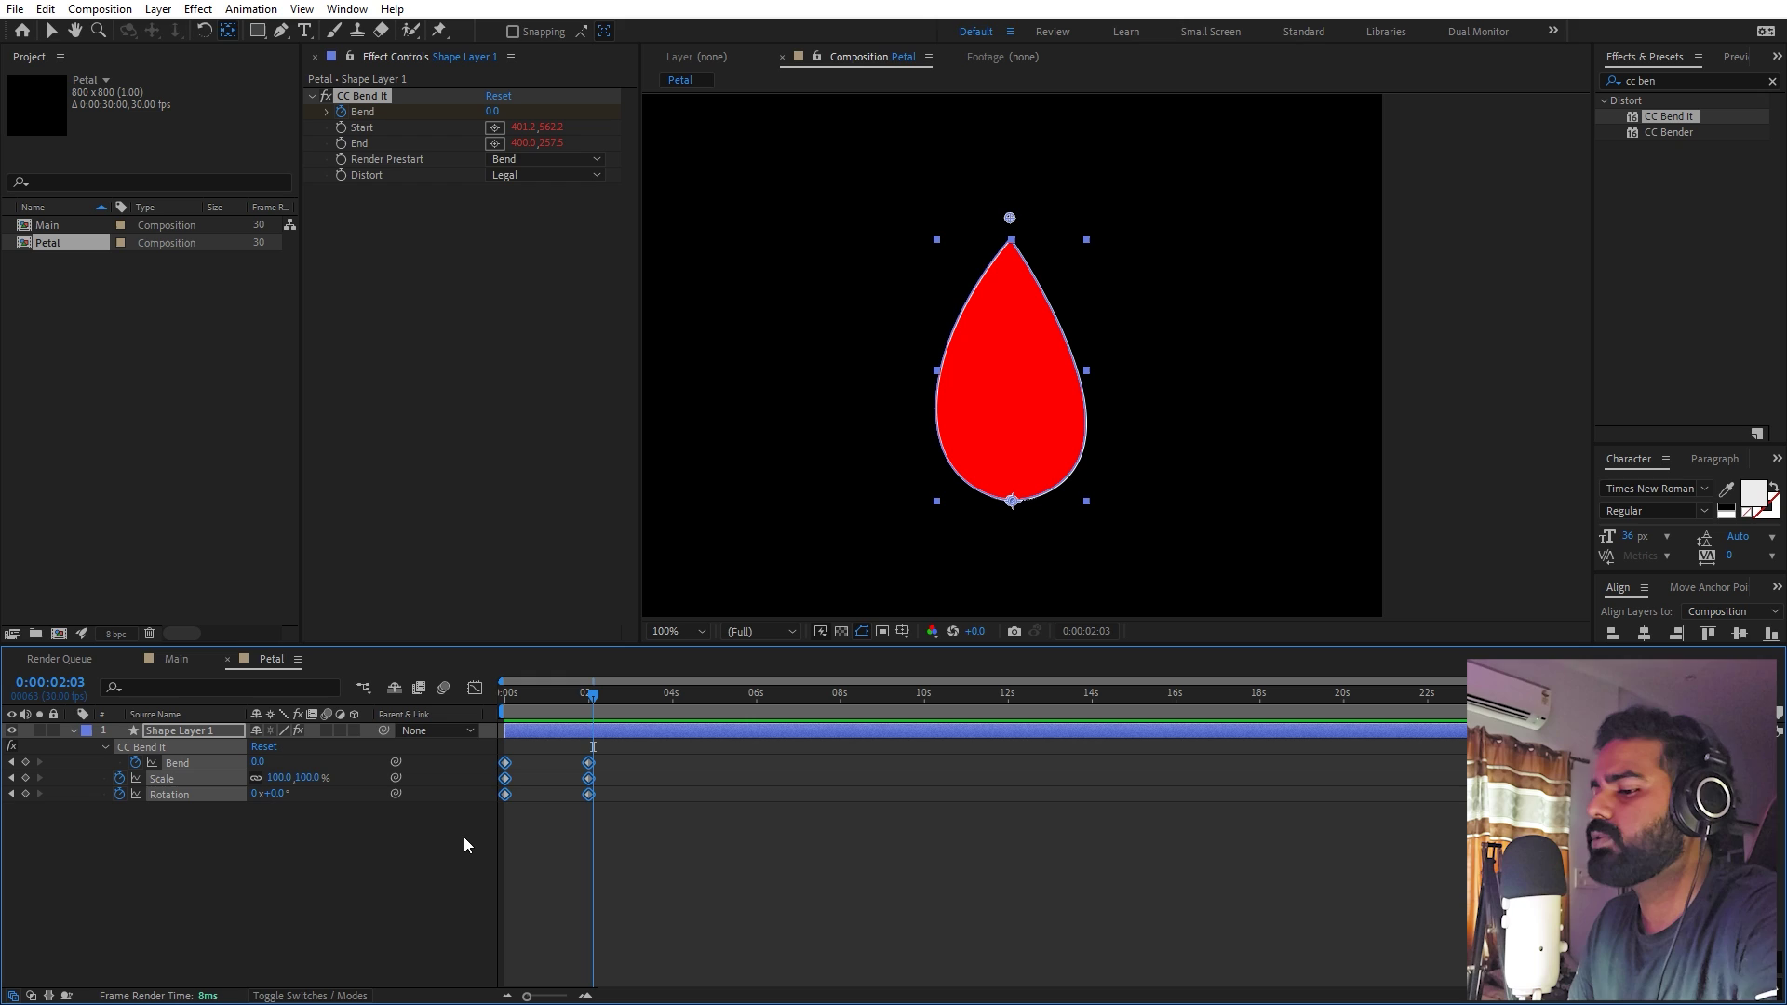
{"action": "left_click", "coordinate": [475, 688]}
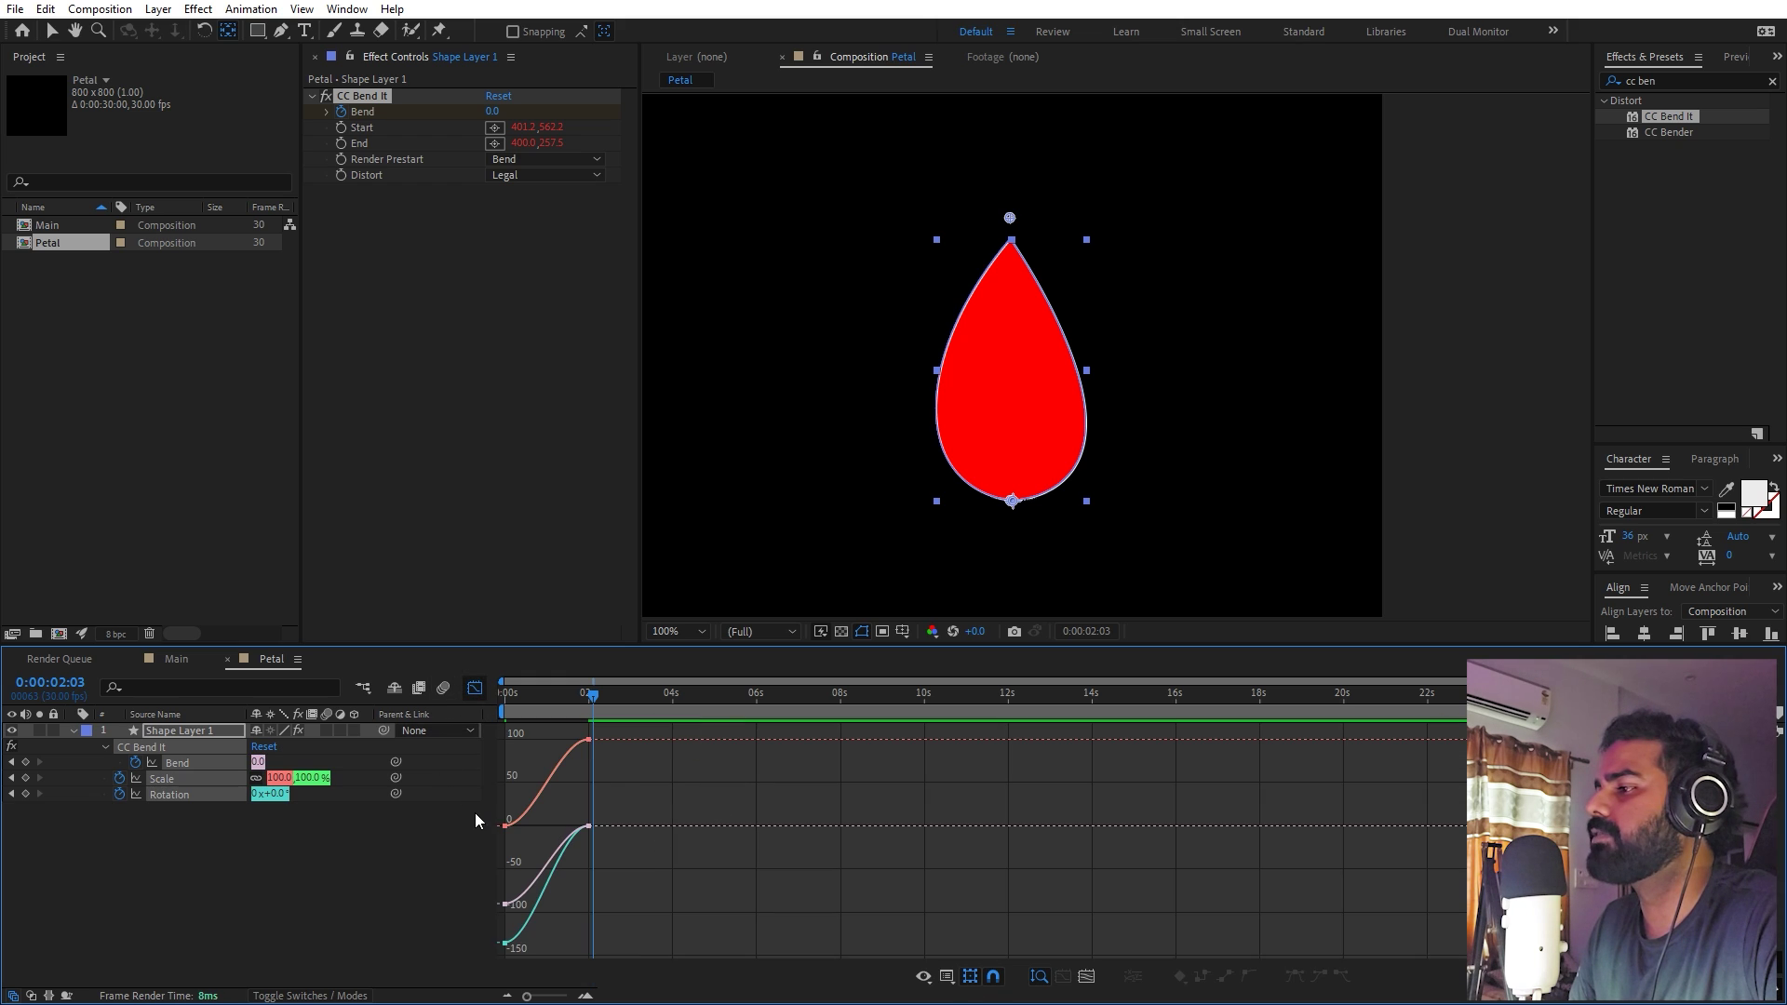
{"action": "left_click", "coordinate": [928, 975]}
{"action": "left_click", "coordinate": [999, 798]}
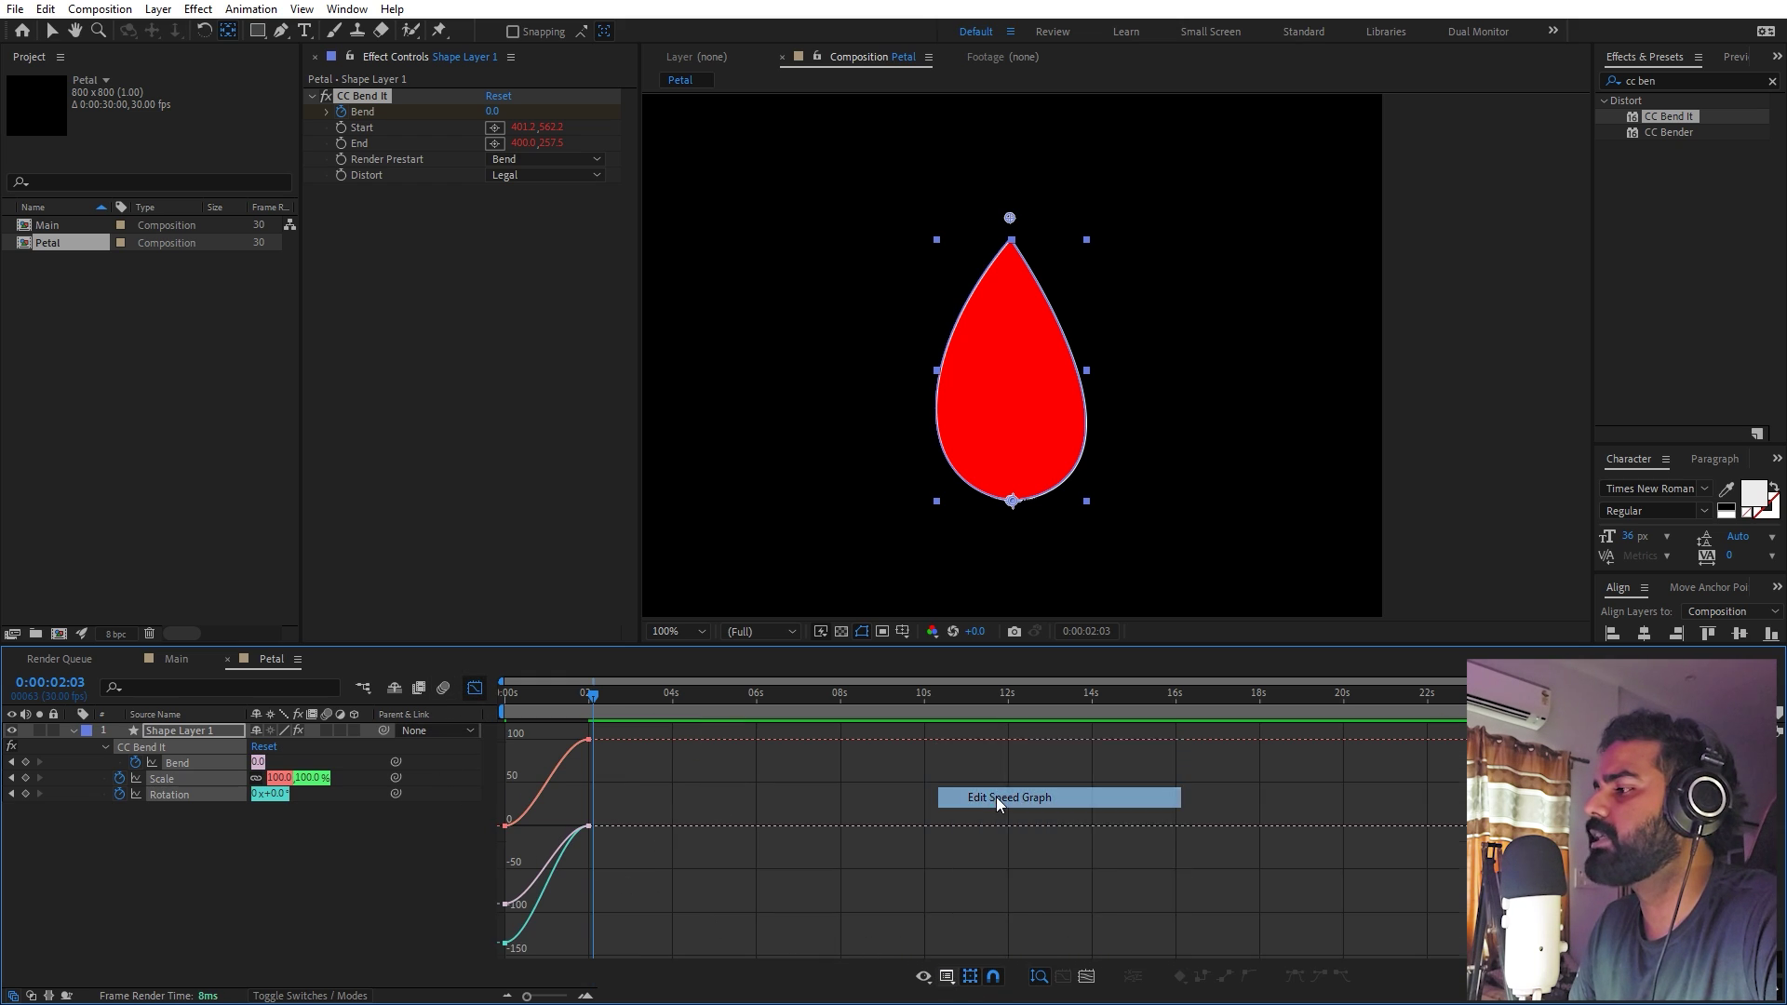
{"action": "left_click_drag", "start_coordinate": [656, 914], "coordinate": [546, 936]}
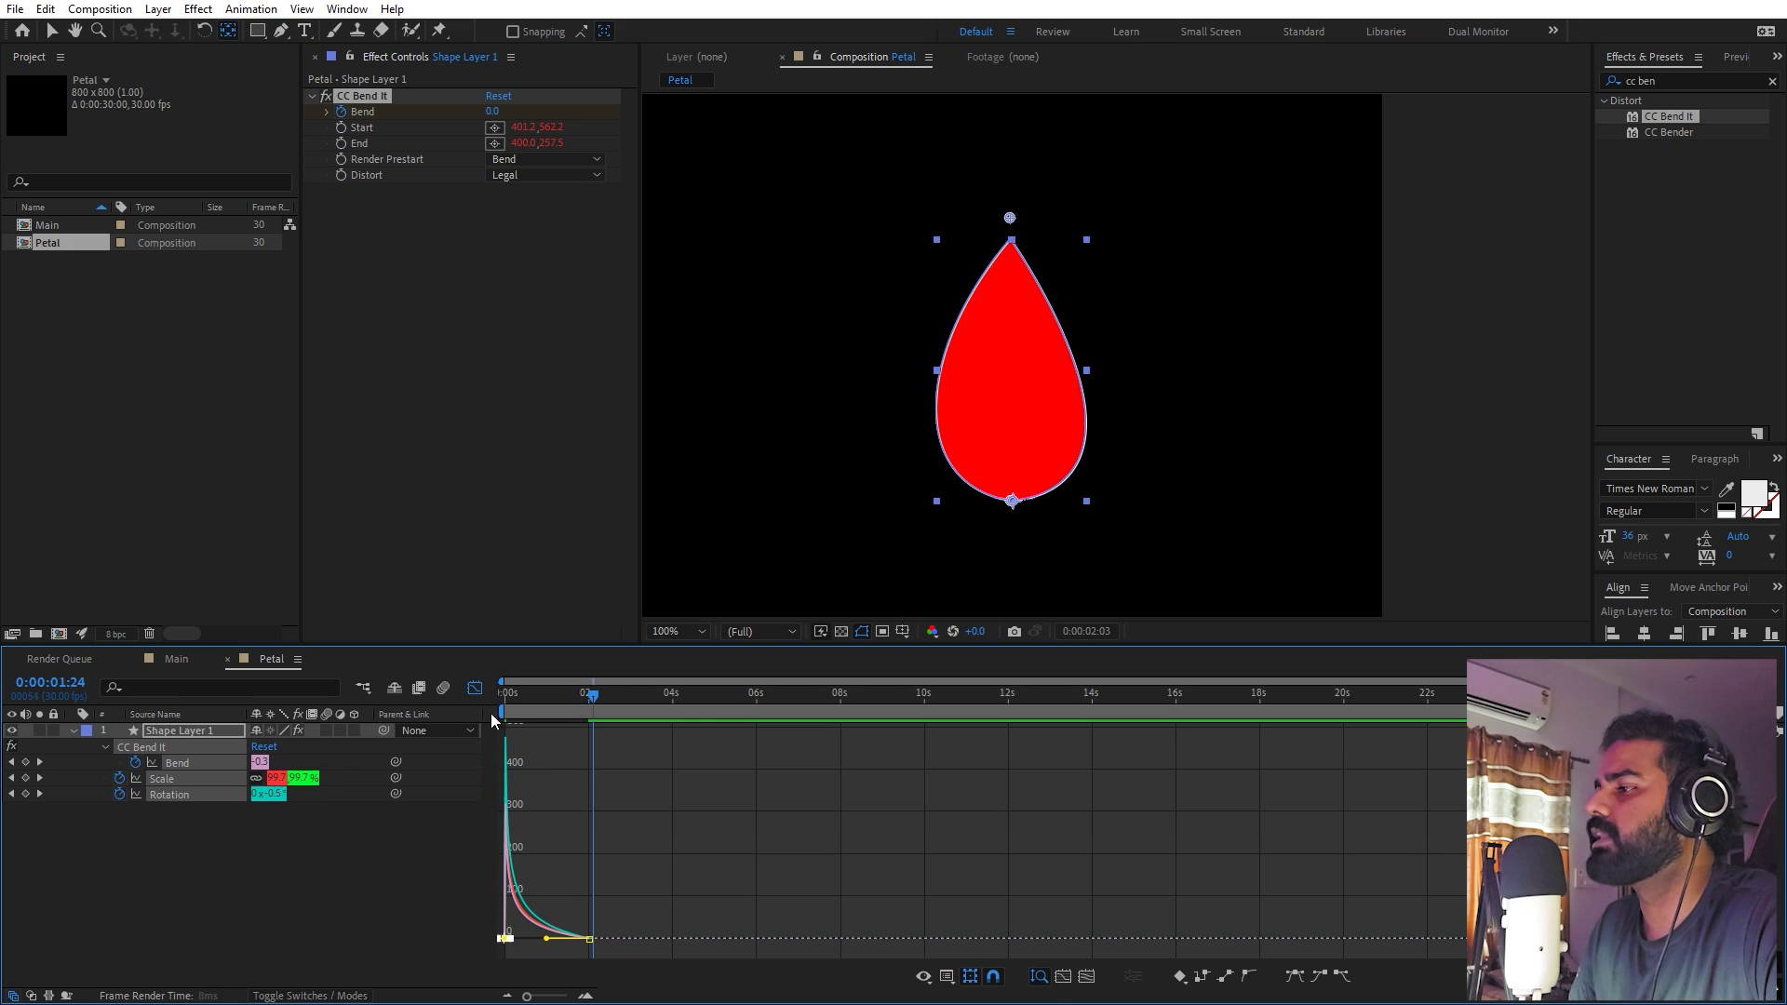
Preview the eased petal animation from the start and close the graph editor
{"action": "left_click", "coordinate": [504, 696]}
{"action": "key", "text": "space"}
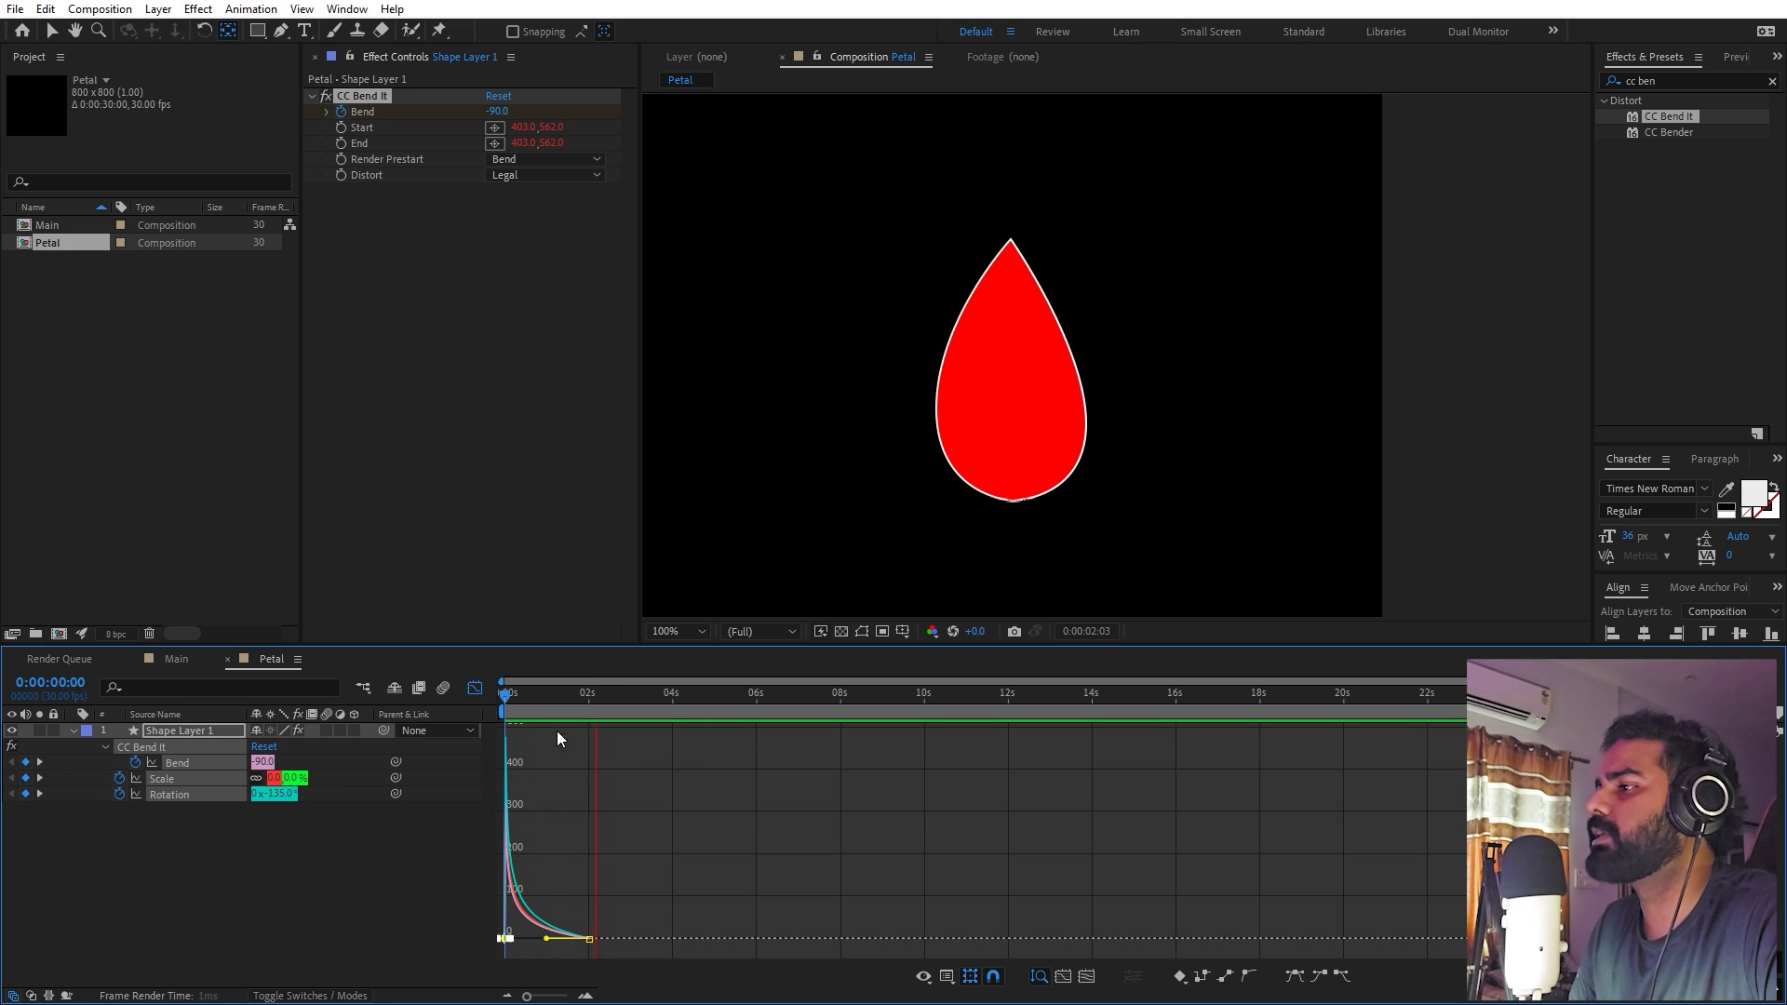
{"action": "left_click", "coordinate": [474, 688]}
Keyframe the petal's Bend at 9 at 0:00:06:01
{"action": "left_click", "coordinate": [586, 696]}
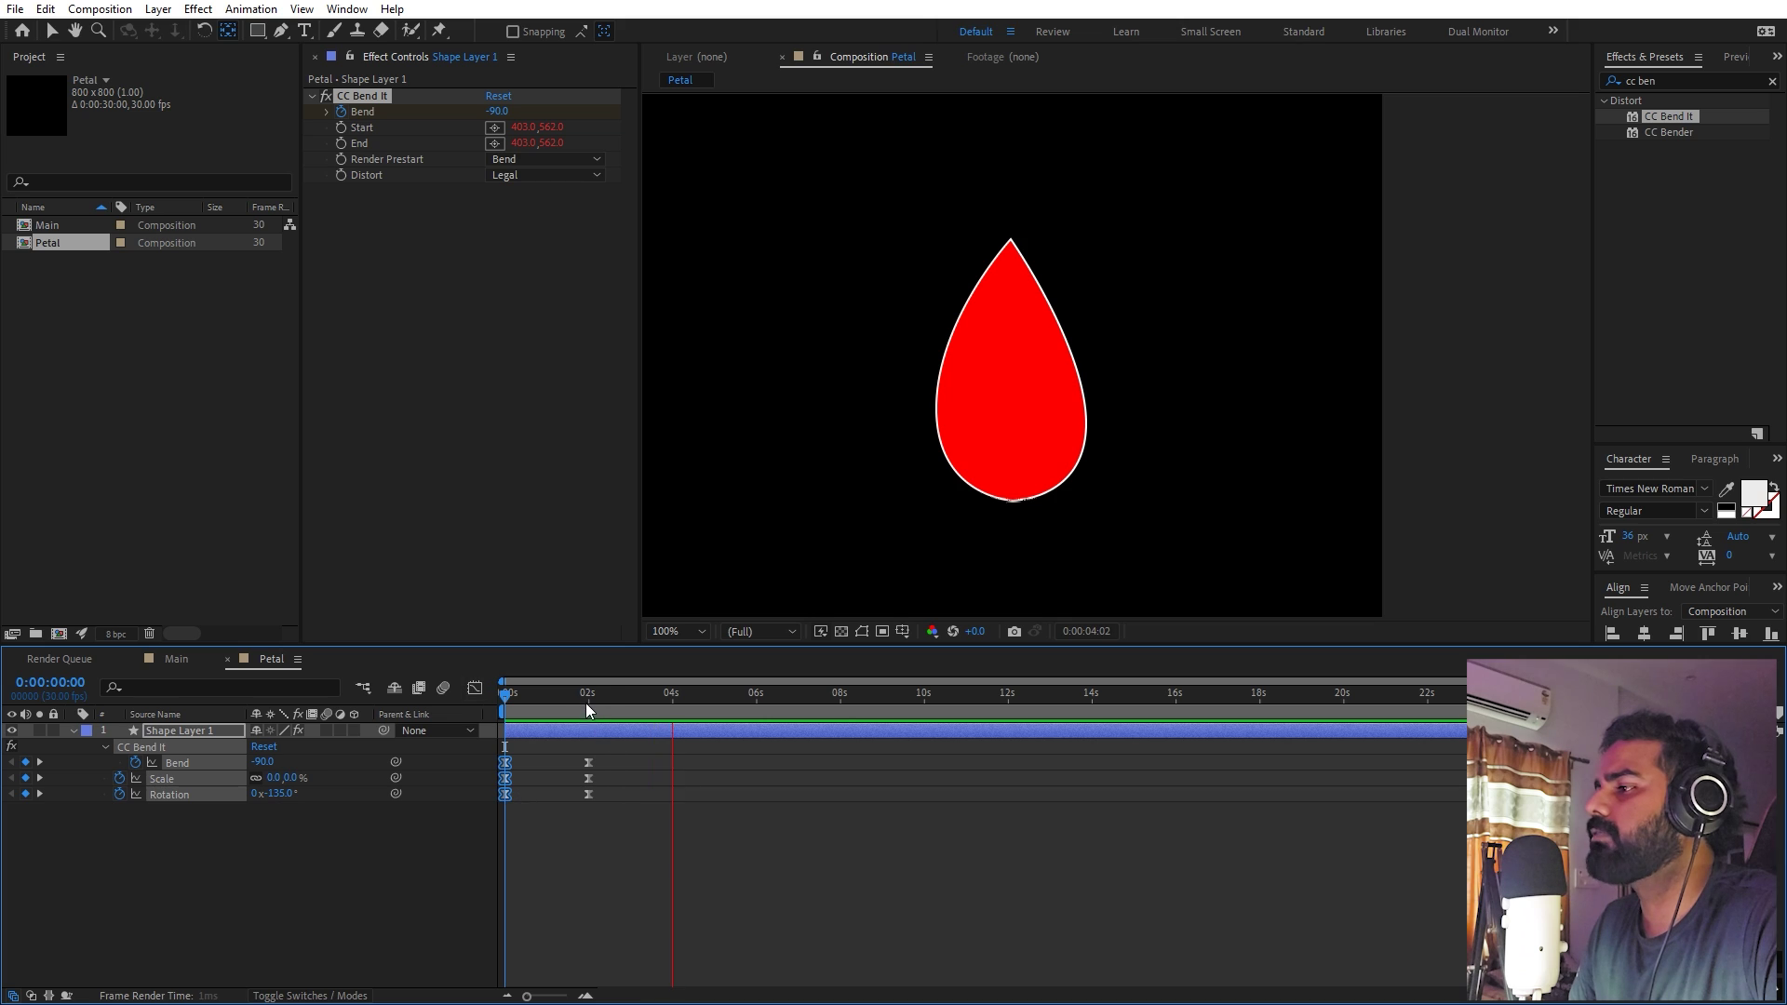
{"action": "left_click_drag", "start_coordinate": [589, 696], "coordinate": [760, 715]}
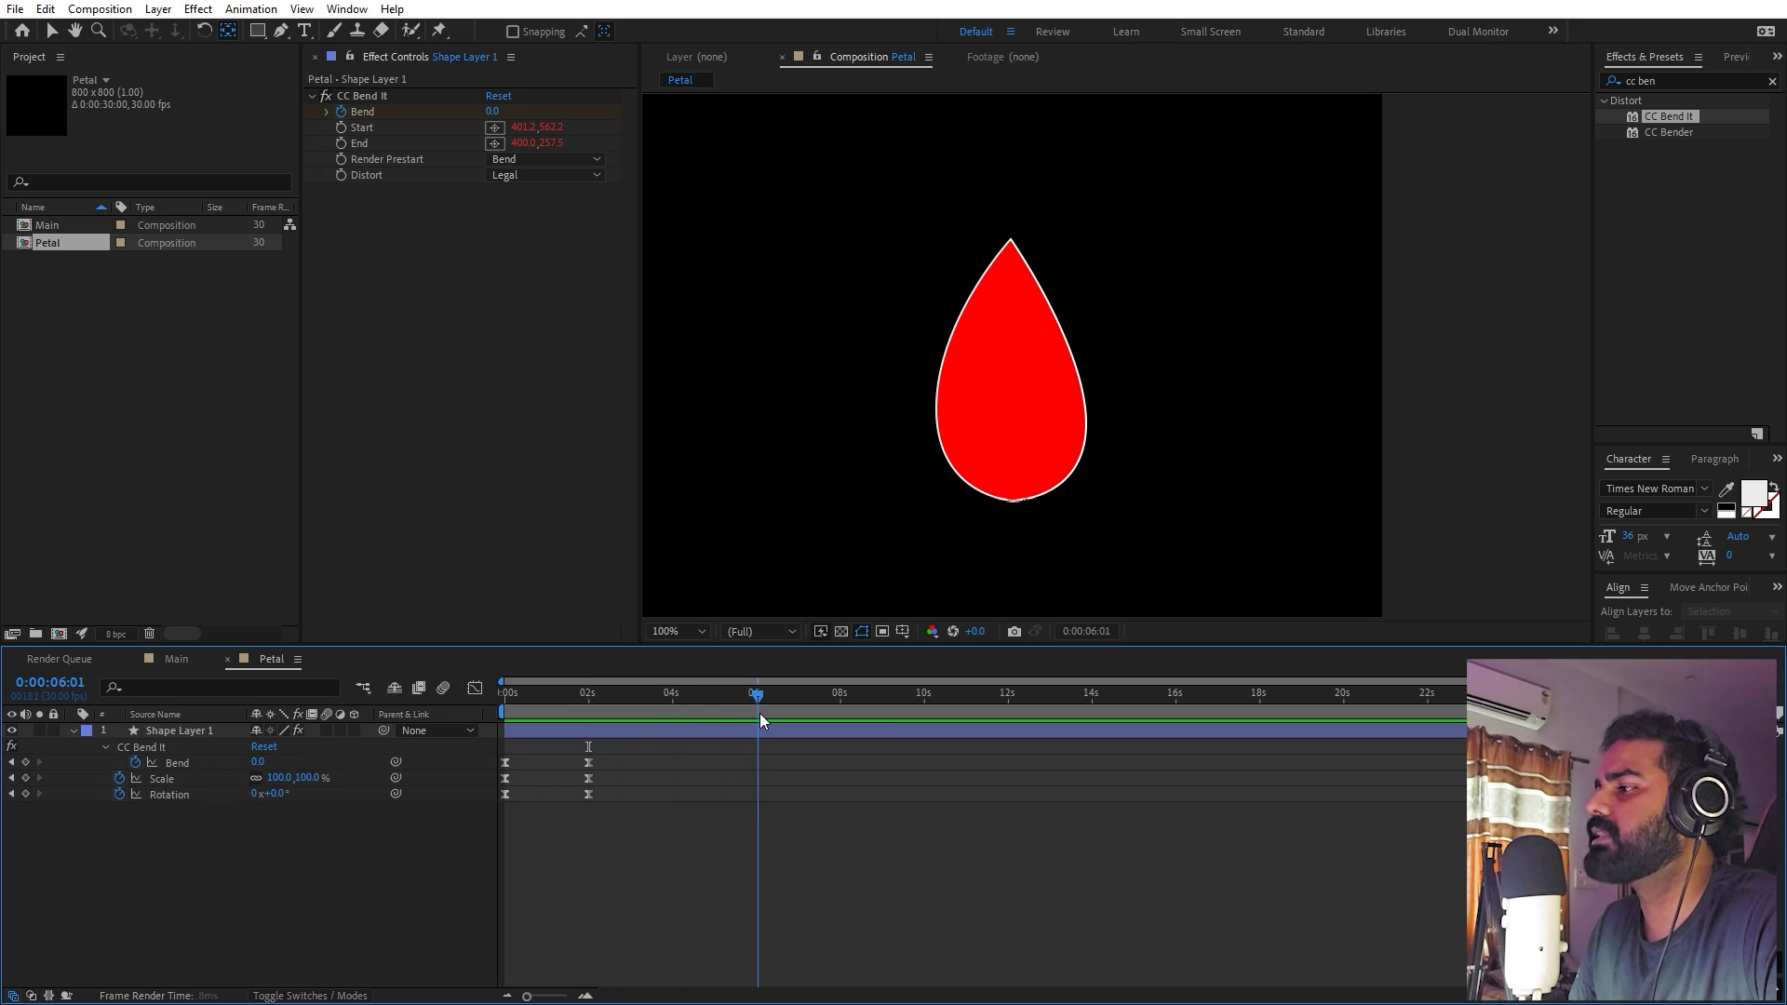
{"action": "left_click", "coordinate": [261, 761]}
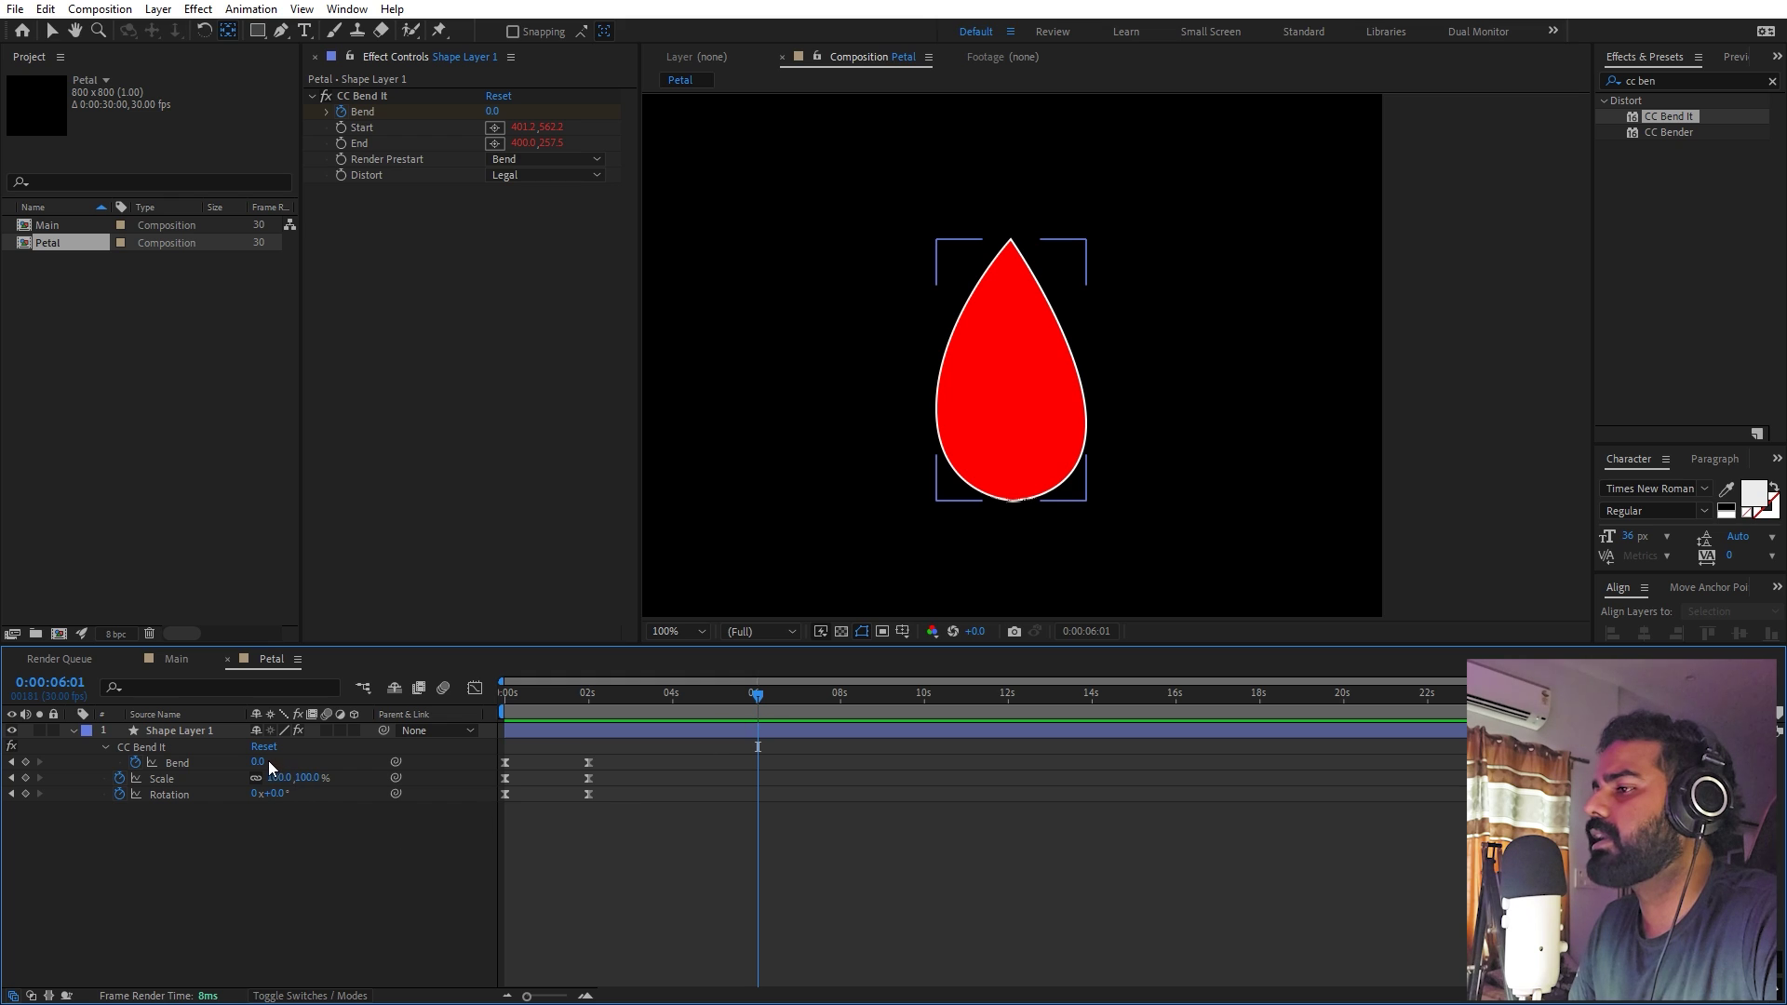
{"action": "type", "text": "9"}
{"action": "key", "text": "Return"}
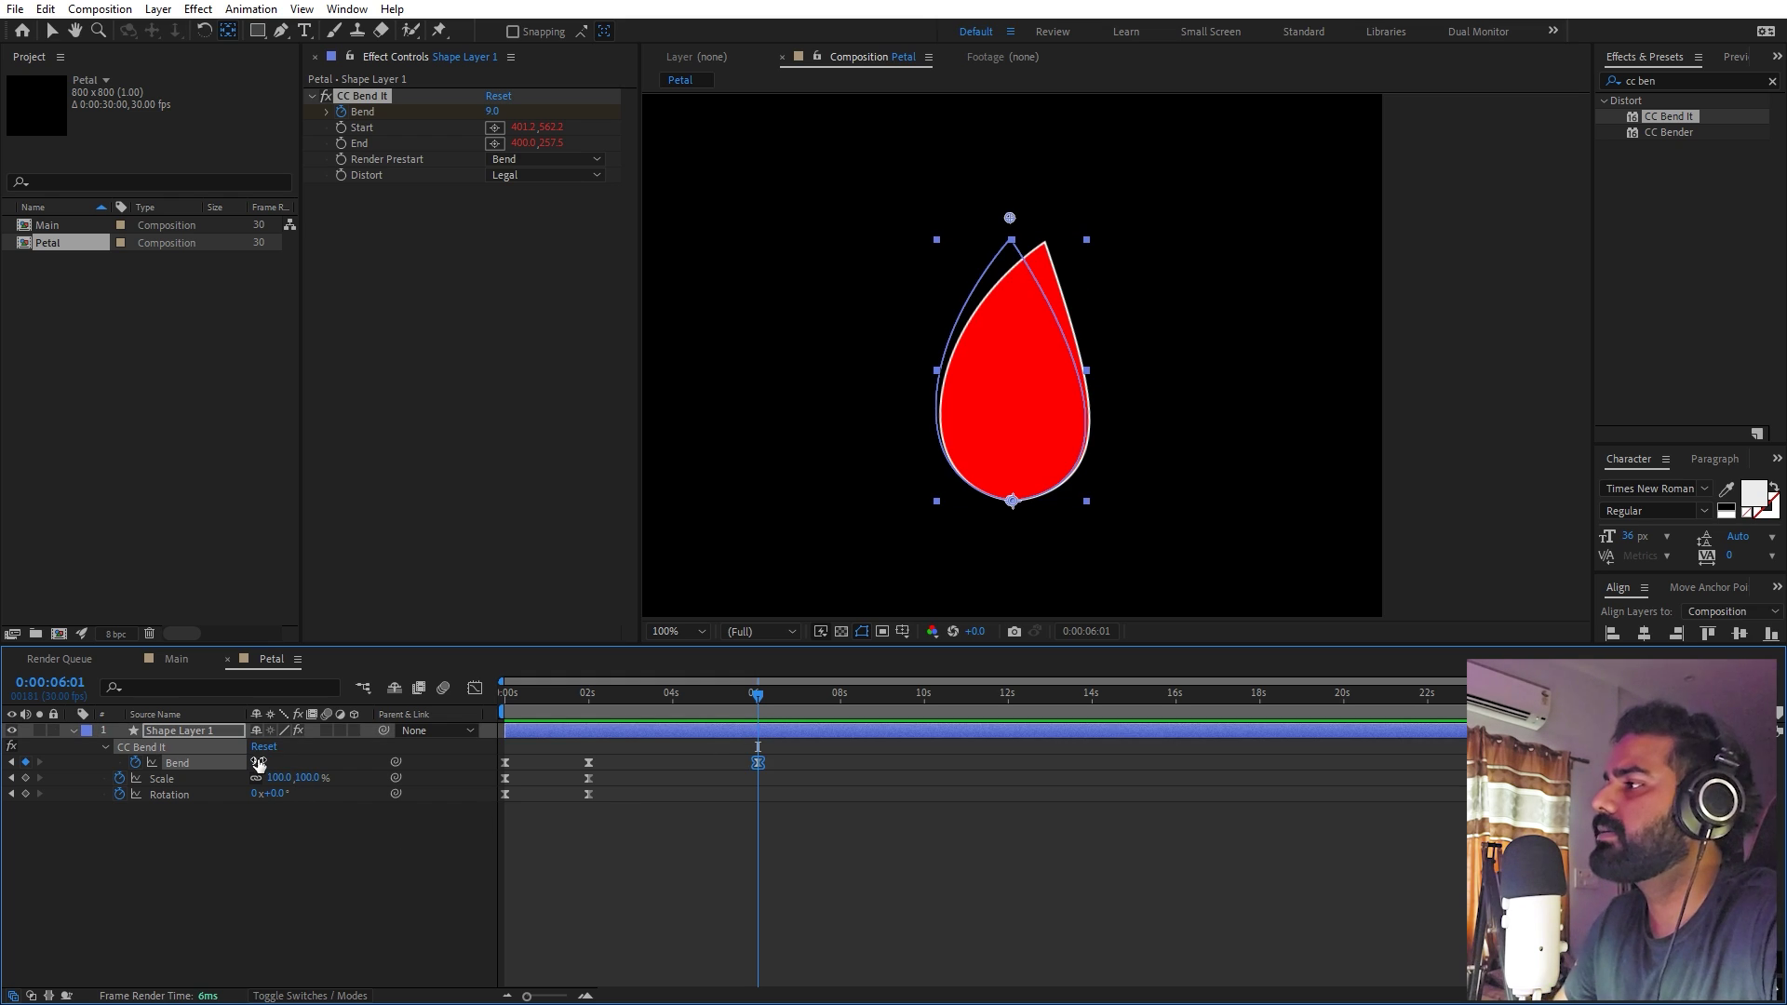
Keyframe the petal's Bend at -5 at 0:00:09:16 and at 3 at 0:00:12:15
{"action": "left_click_drag", "start_coordinate": [556, 694], "coordinate": [907, 728]}
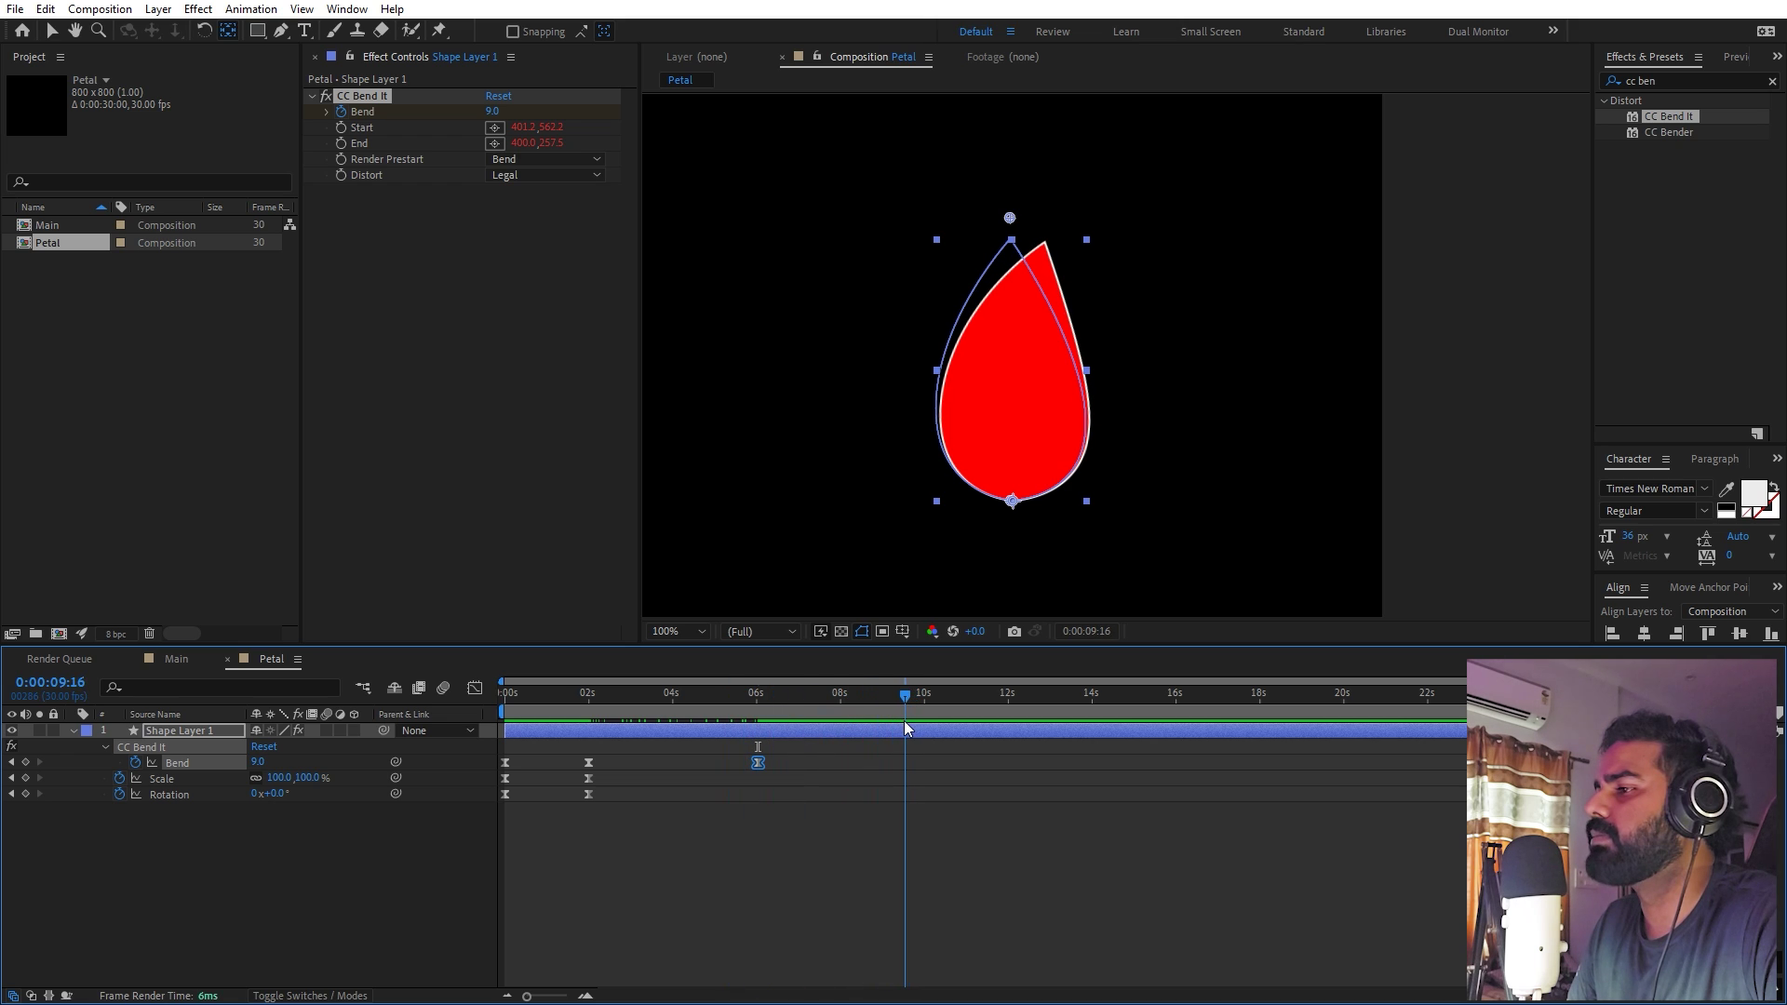
{"action": "left_click", "coordinate": [256, 763]}
{"action": "type", "text": "-5"}
{"action": "key", "text": "Return"}
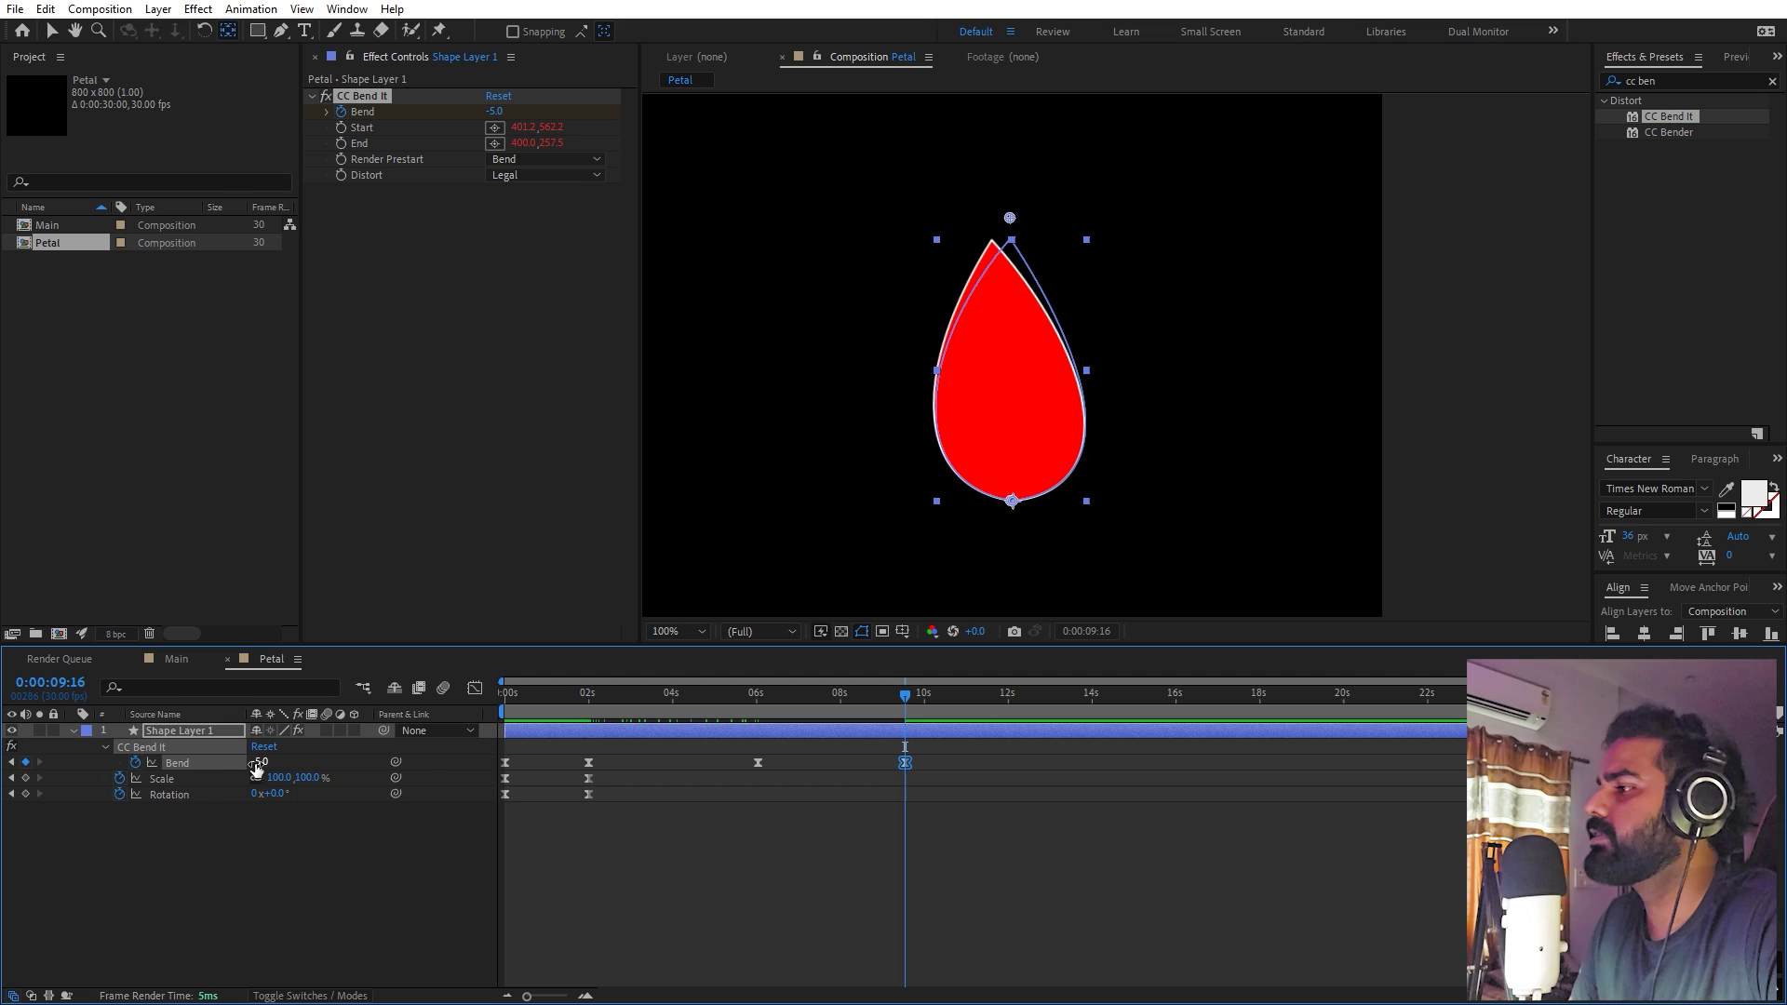
{"action": "left_click_drag", "start_coordinate": [1015, 717], "coordinate": [1030, 715]}
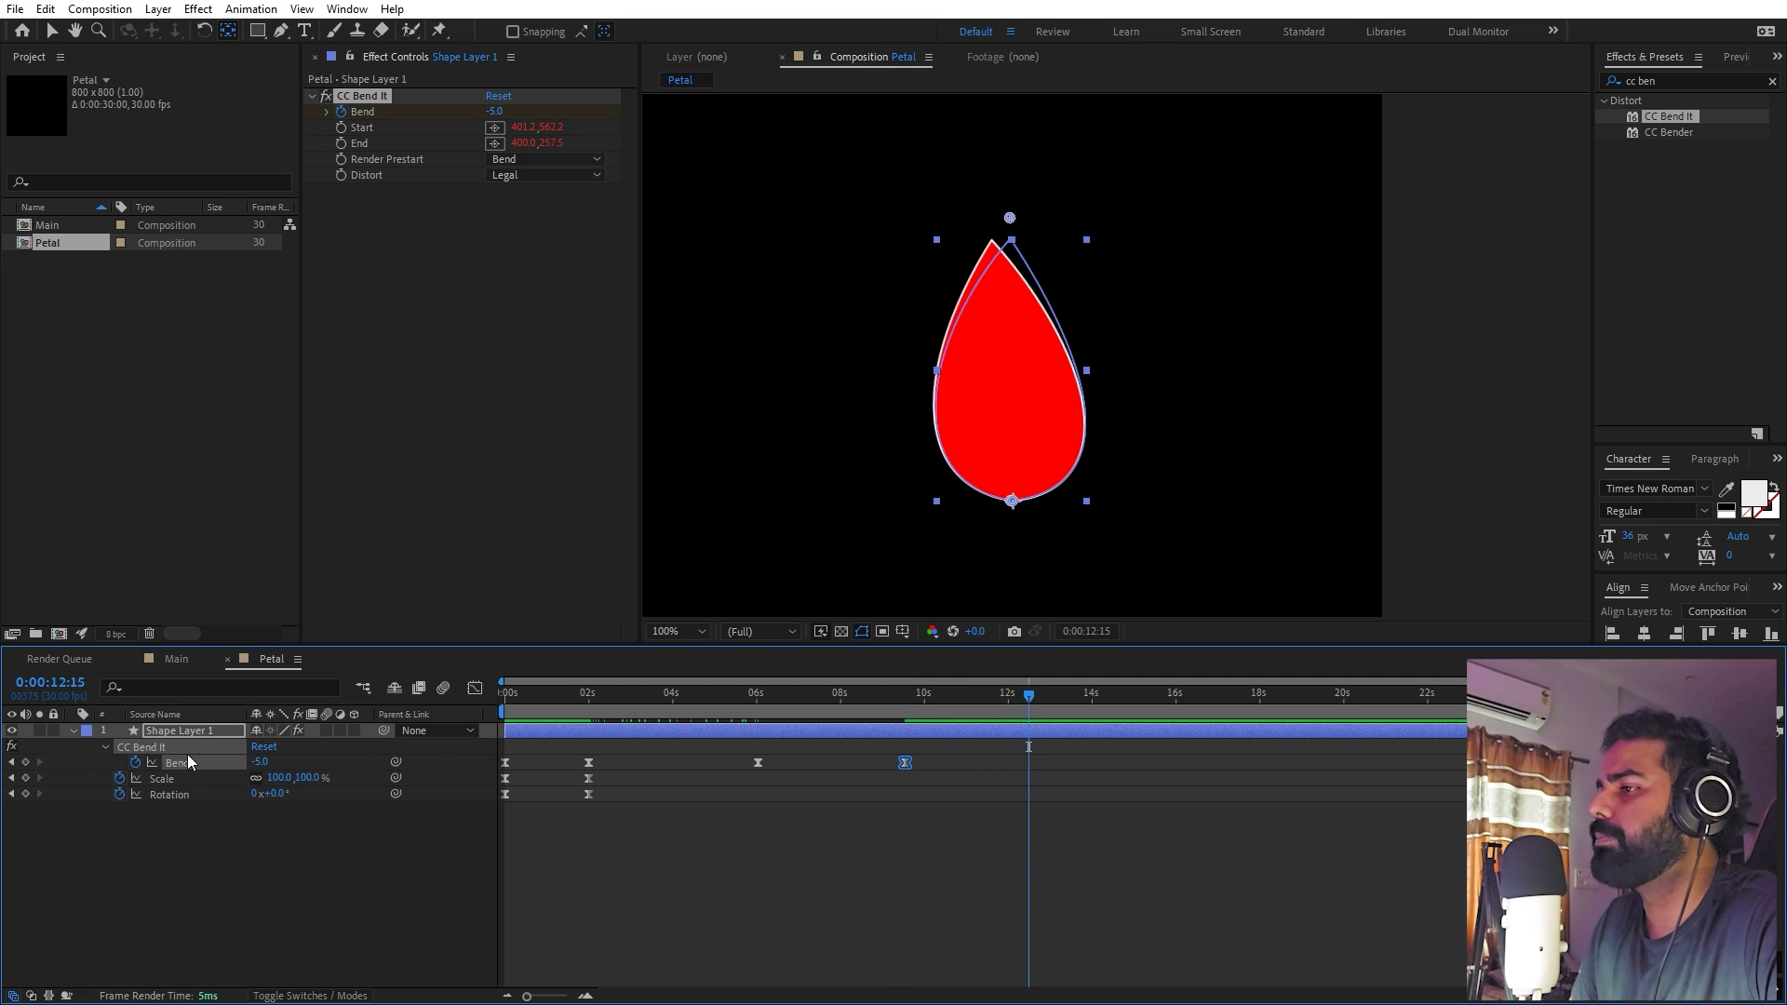
{"action": "left_click", "coordinate": [258, 762]}
{"action": "type", "text": "3"}
{"action": "key", "text": "Return"}
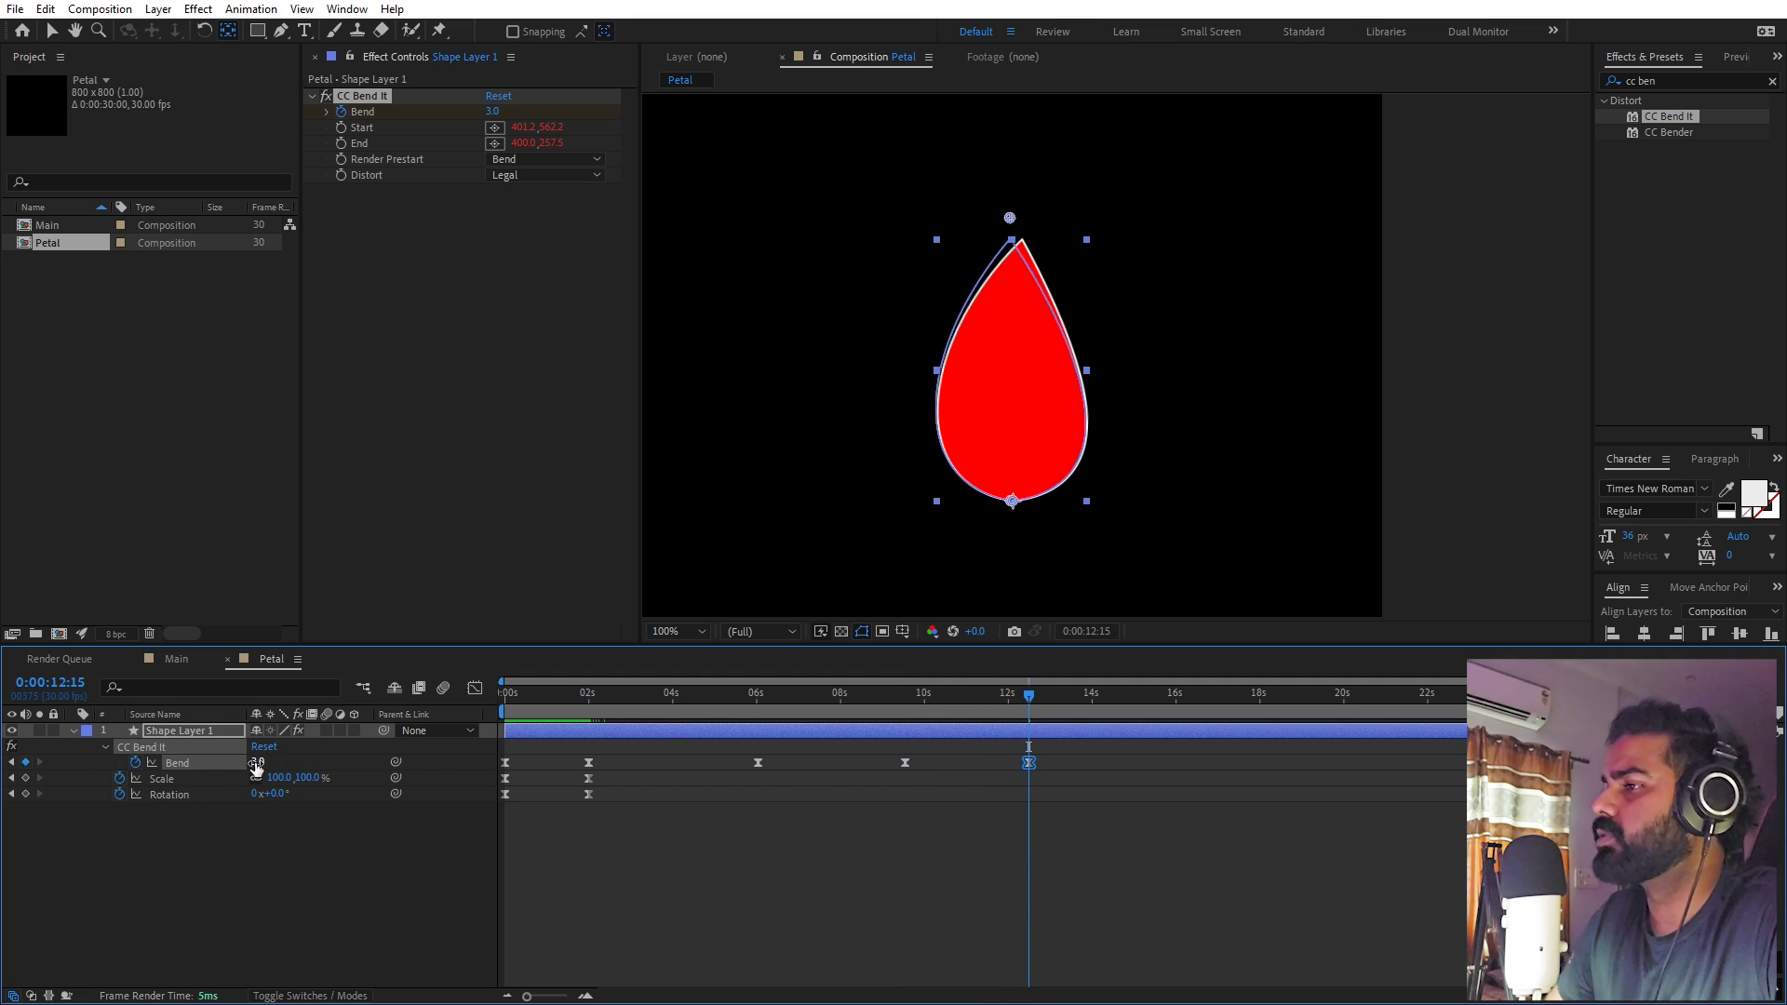
Keyframe the petal's Bend at -1 at 0:00:15:29 and at 0 at 0:00:18:23
{"action": "left_click_drag", "start_coordinate": [1154, 709], "coordinate": [1174, 712]}
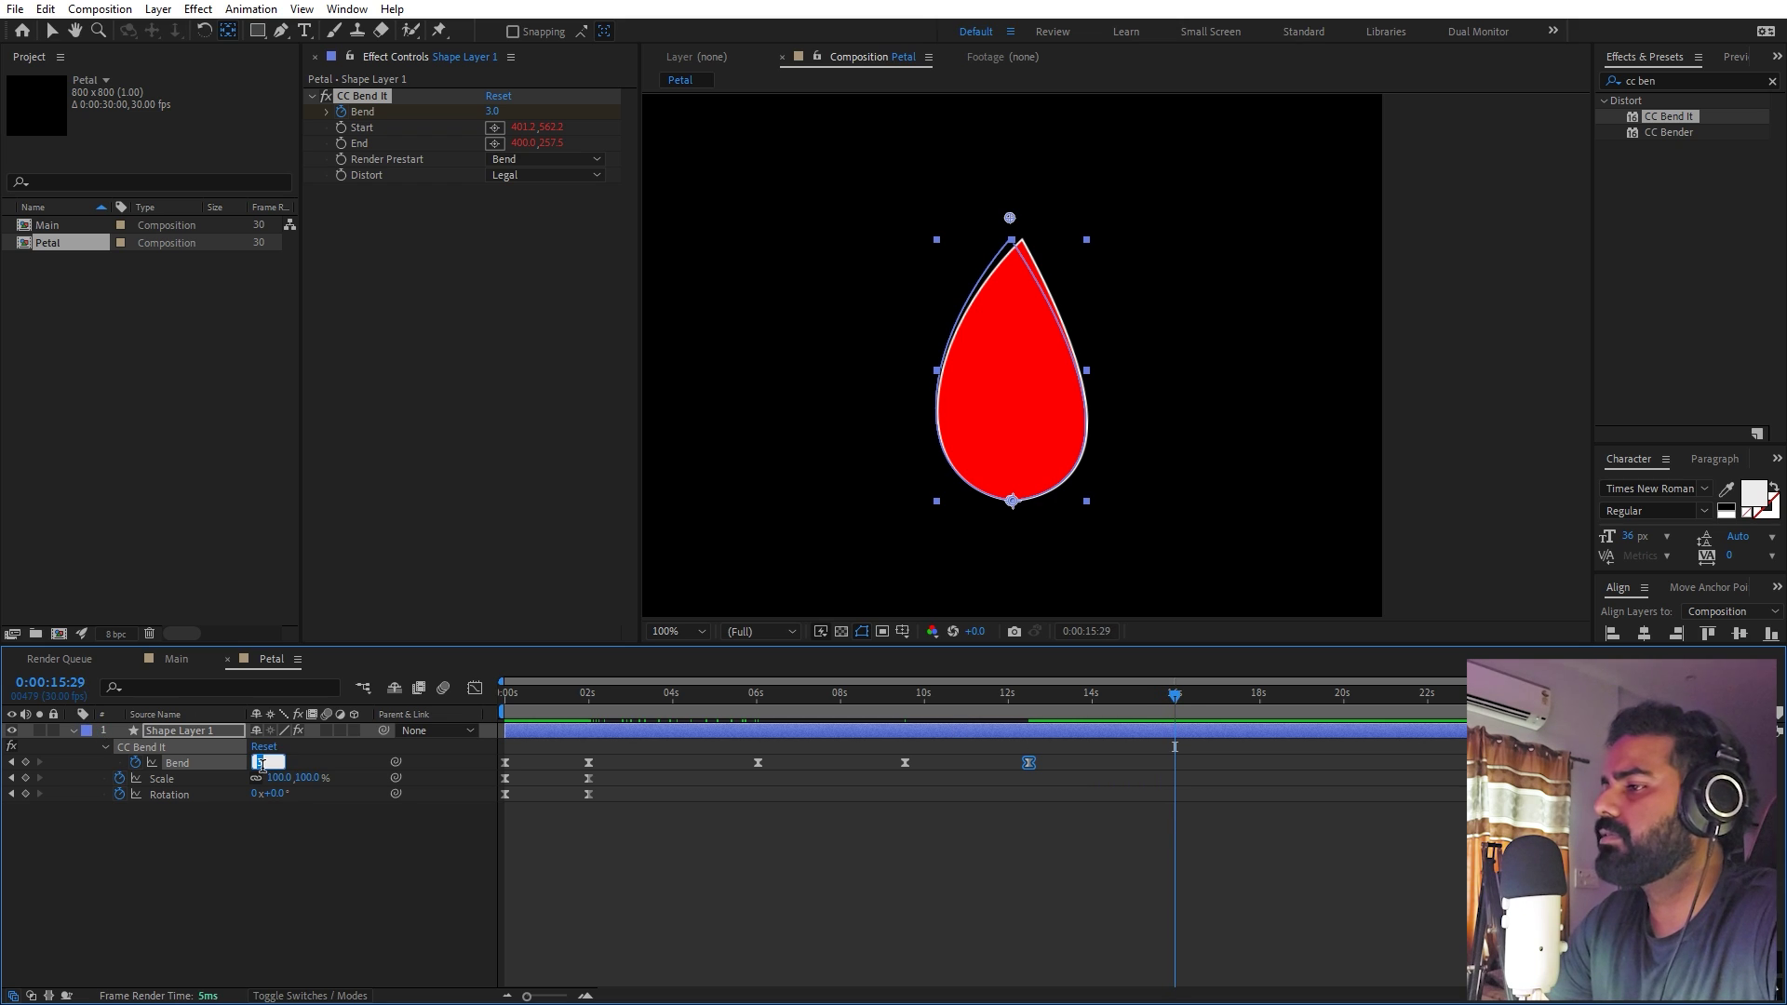
{"action": "key", "text": "Return"}
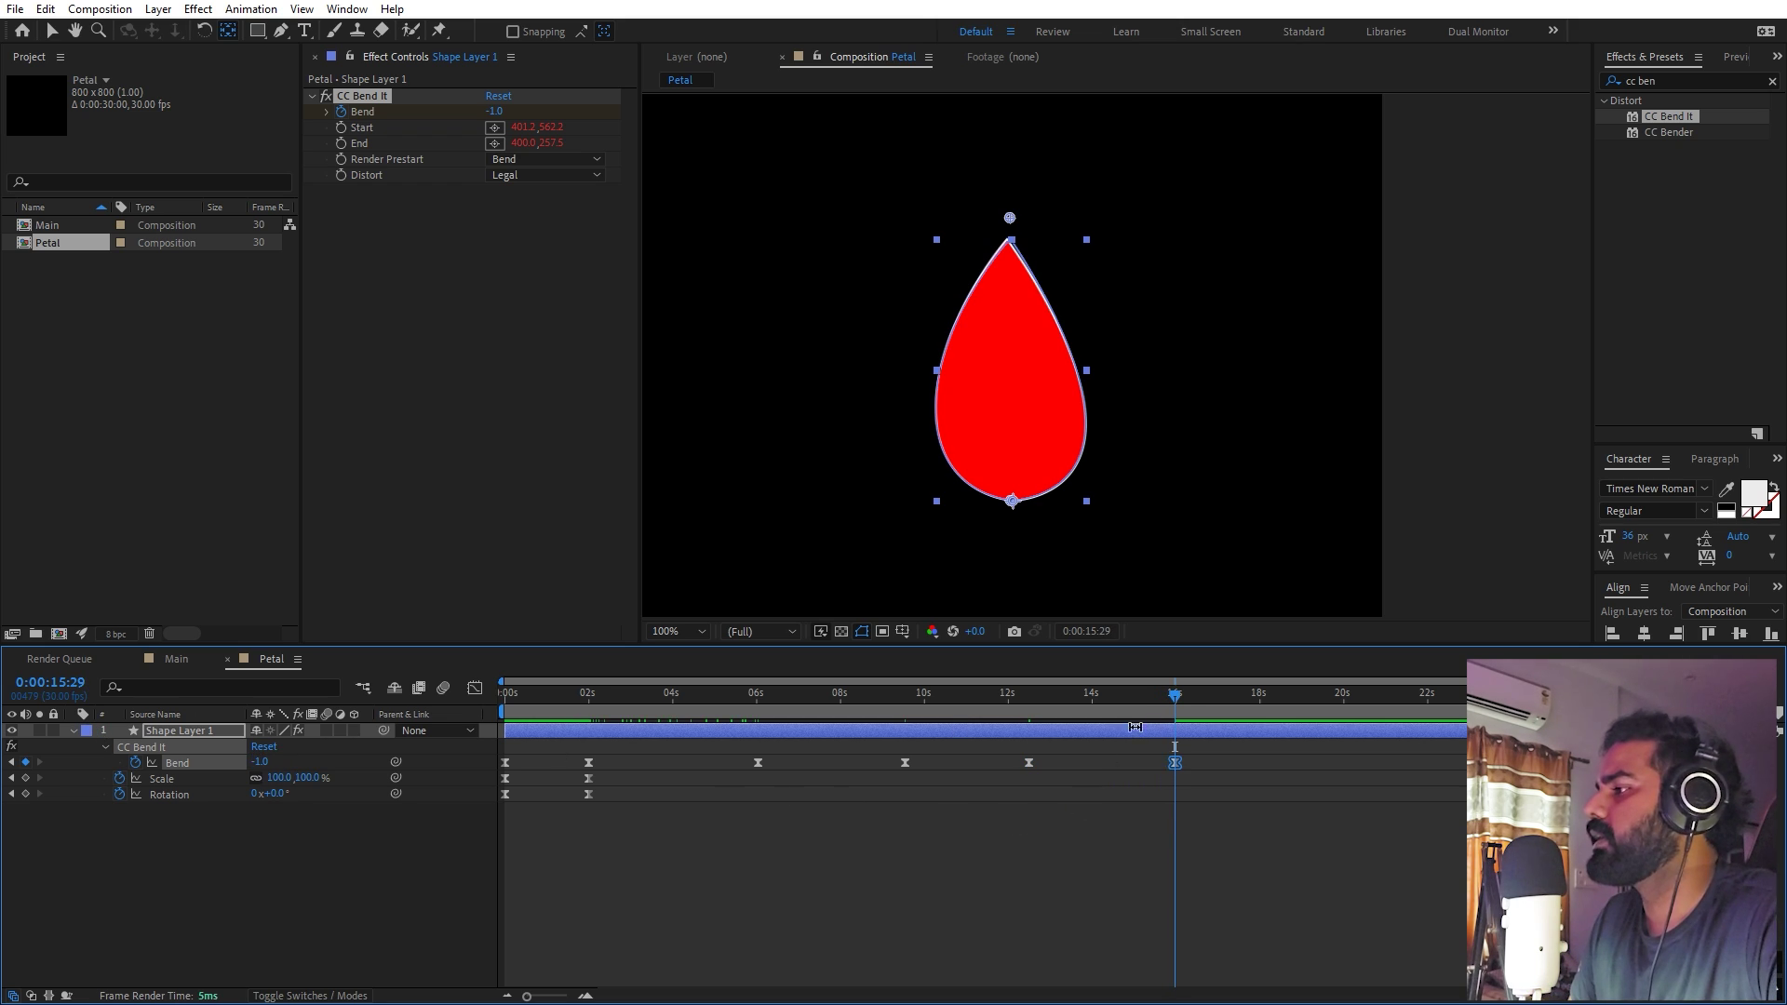
{"action": "left_click", "coordinate": [1289, 703]}
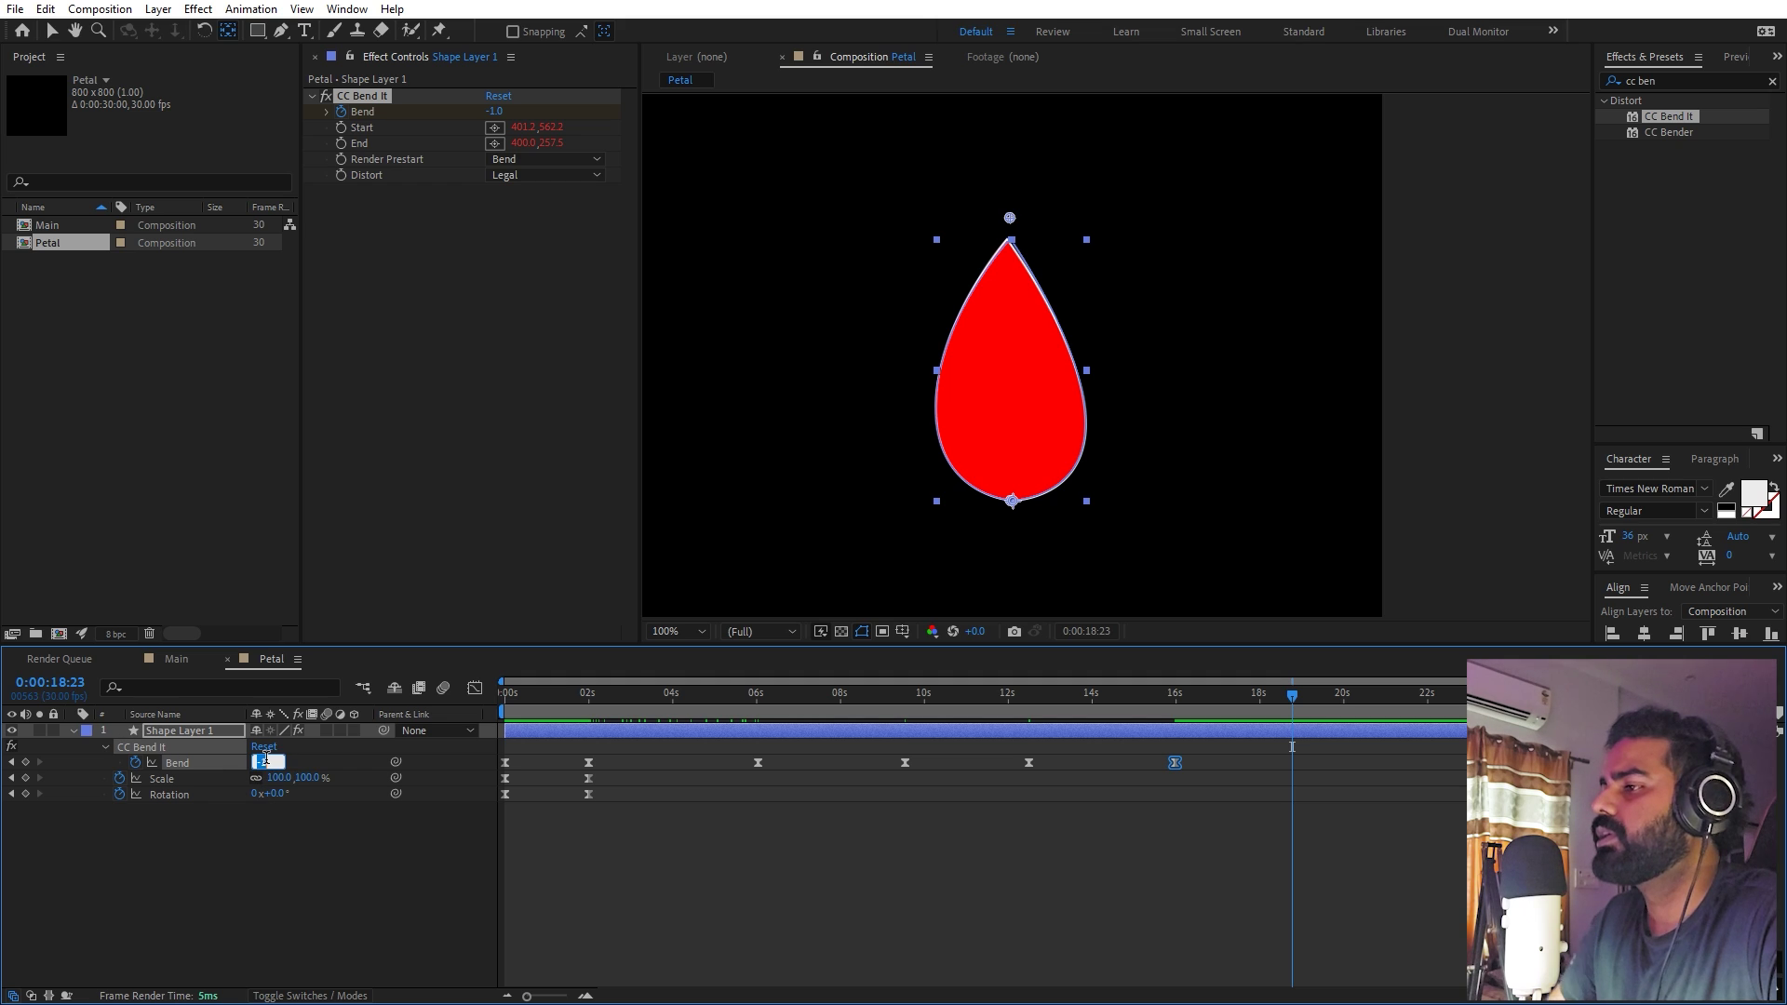
{"action": "type", "text": "0"}
{"action": "key", "text": "Return"}
Shift the five Bend keyframes after the 2-second mark about half a second earlier
{"action": "mouse_move", "coordinate": [655, 709]}
{"action": "left_mouse_down"}
{"action": "mouse_move", "coordinate": [600, 708]}
{"action": "mouse_move", "coordinate": [1225, 707]}
{"action": "left_mouse_up"}
{"action": "left_click_drag", "start_coordinate": [1361, 750], "coordinate": [607, 783]}
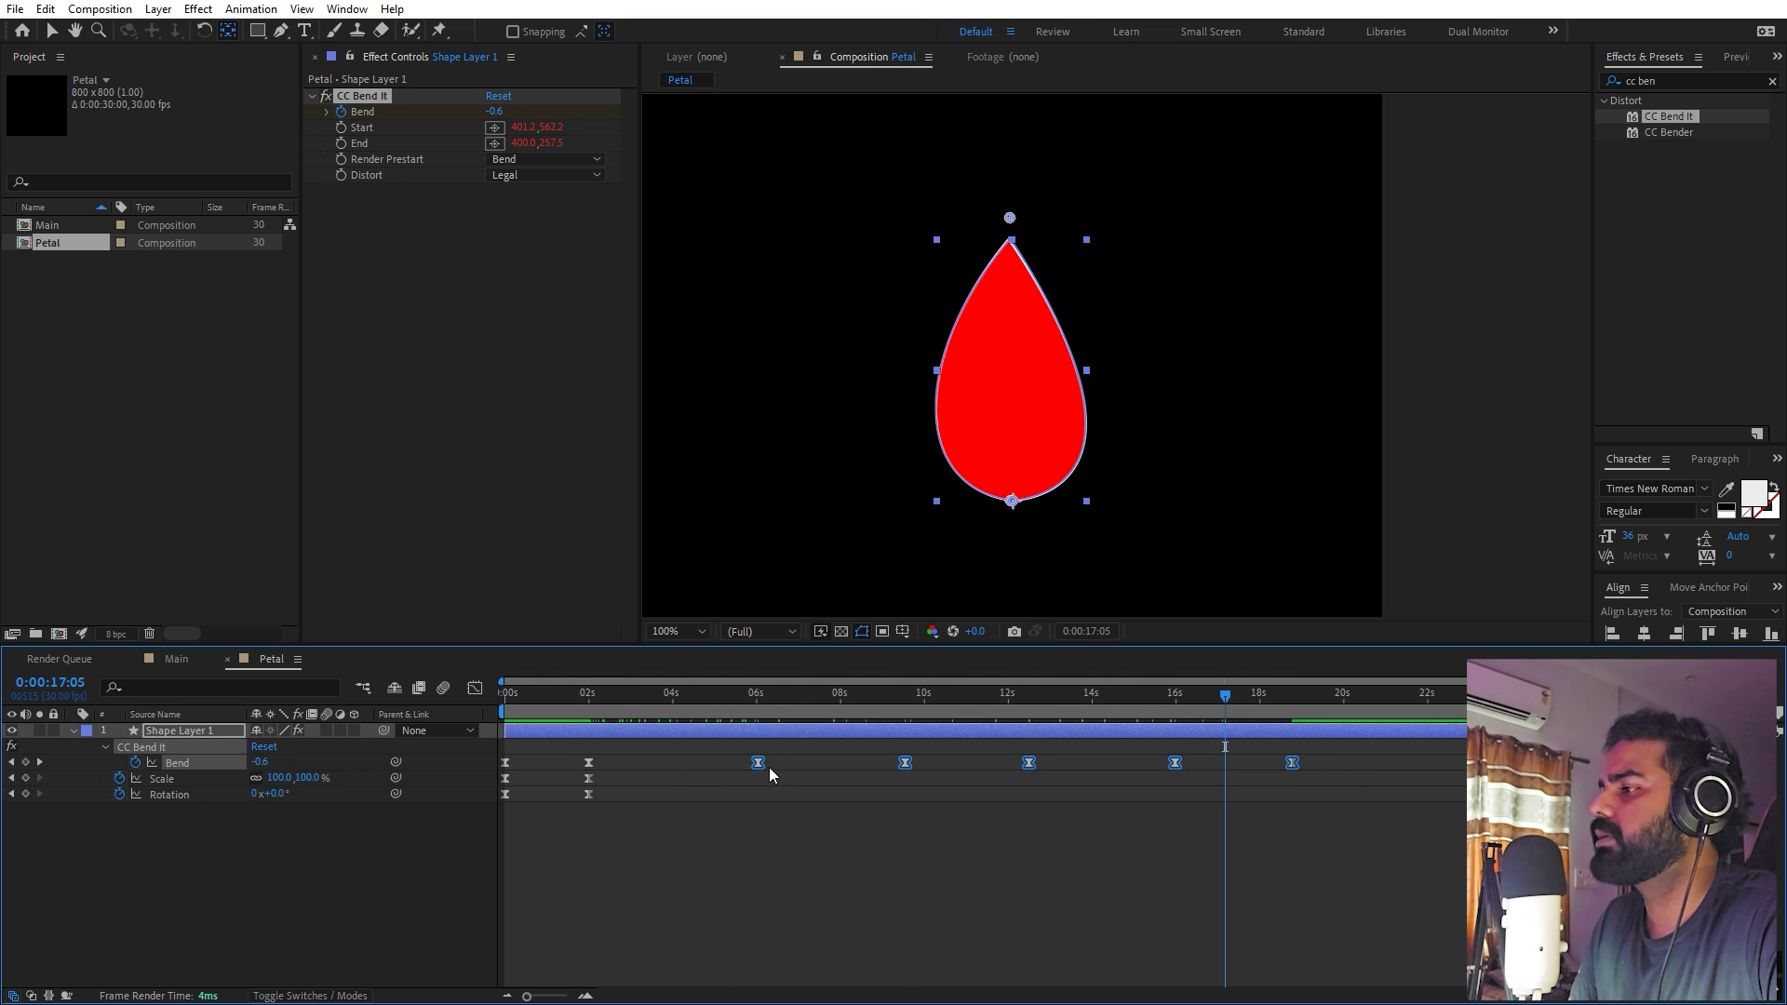
{"action": "left_click_drag", "start_coordinate": [759, 763], "coordinate": [739, 765]}
{"action": "key", "text": "F2"}
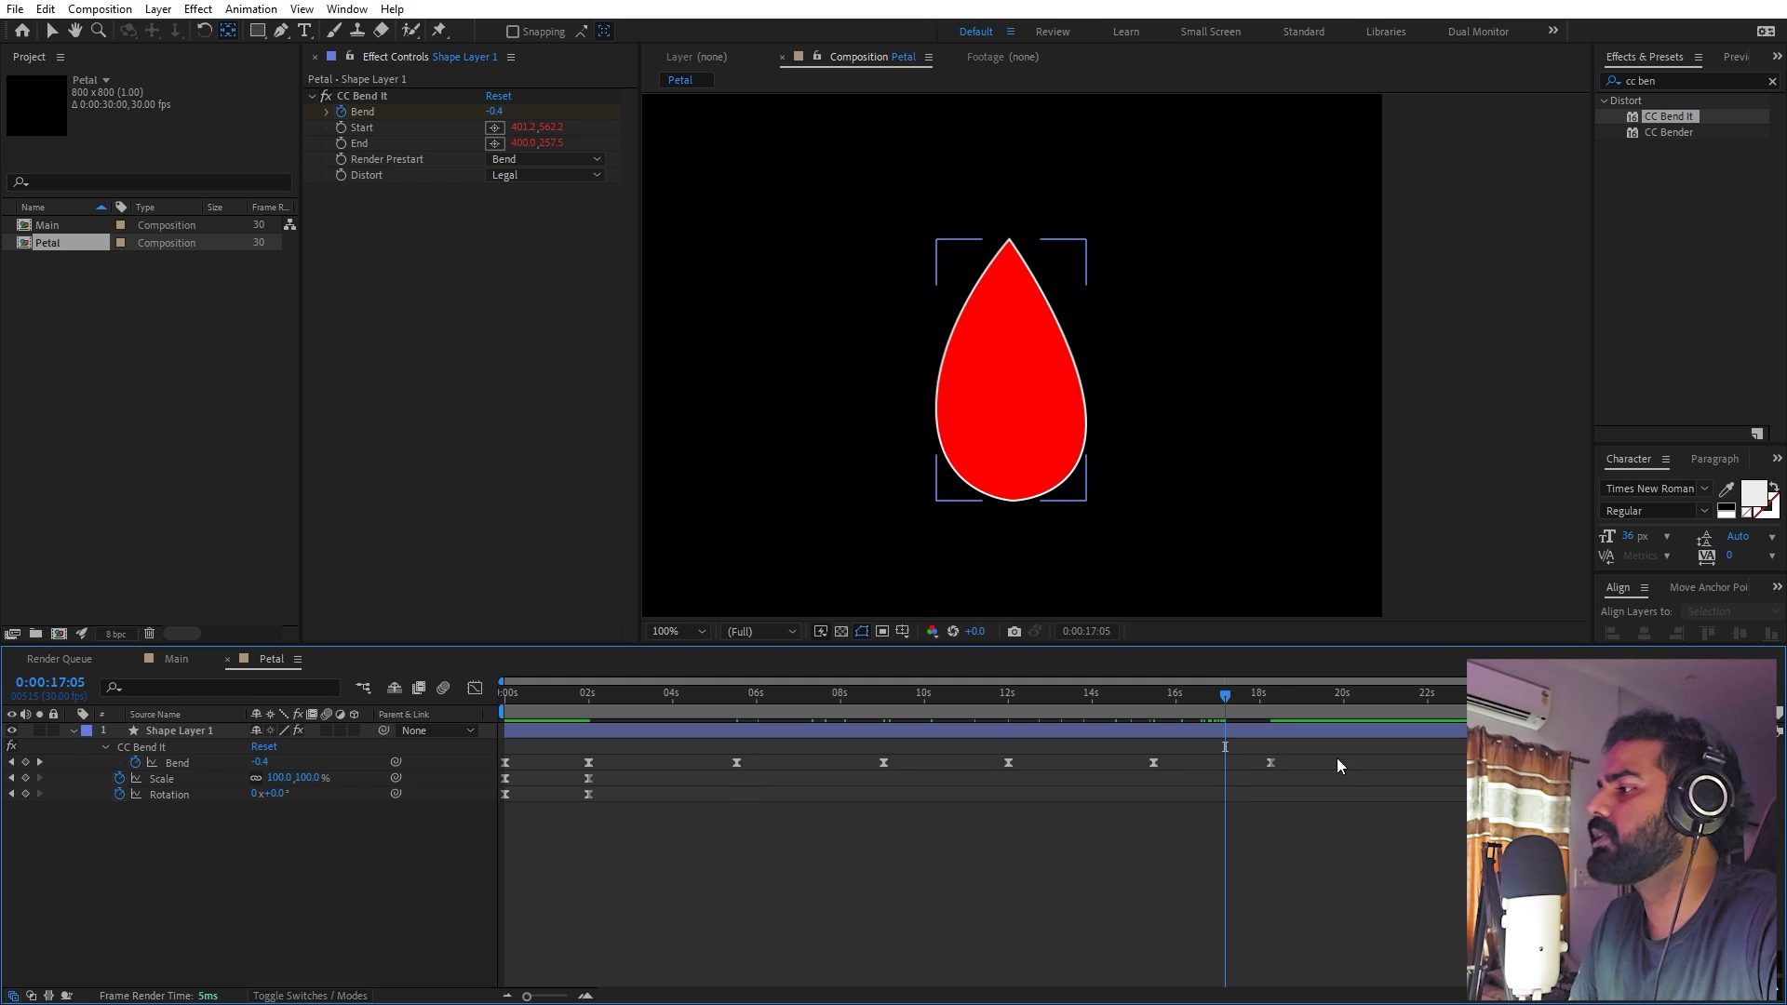
Make the velocity of the Bend keyframe at 0:00:02:00 continuous, locking outgoing to incoming
{"action": "left_click_drag", "start_coordinate": [1340, 766], "coordinate": [676, 780]}
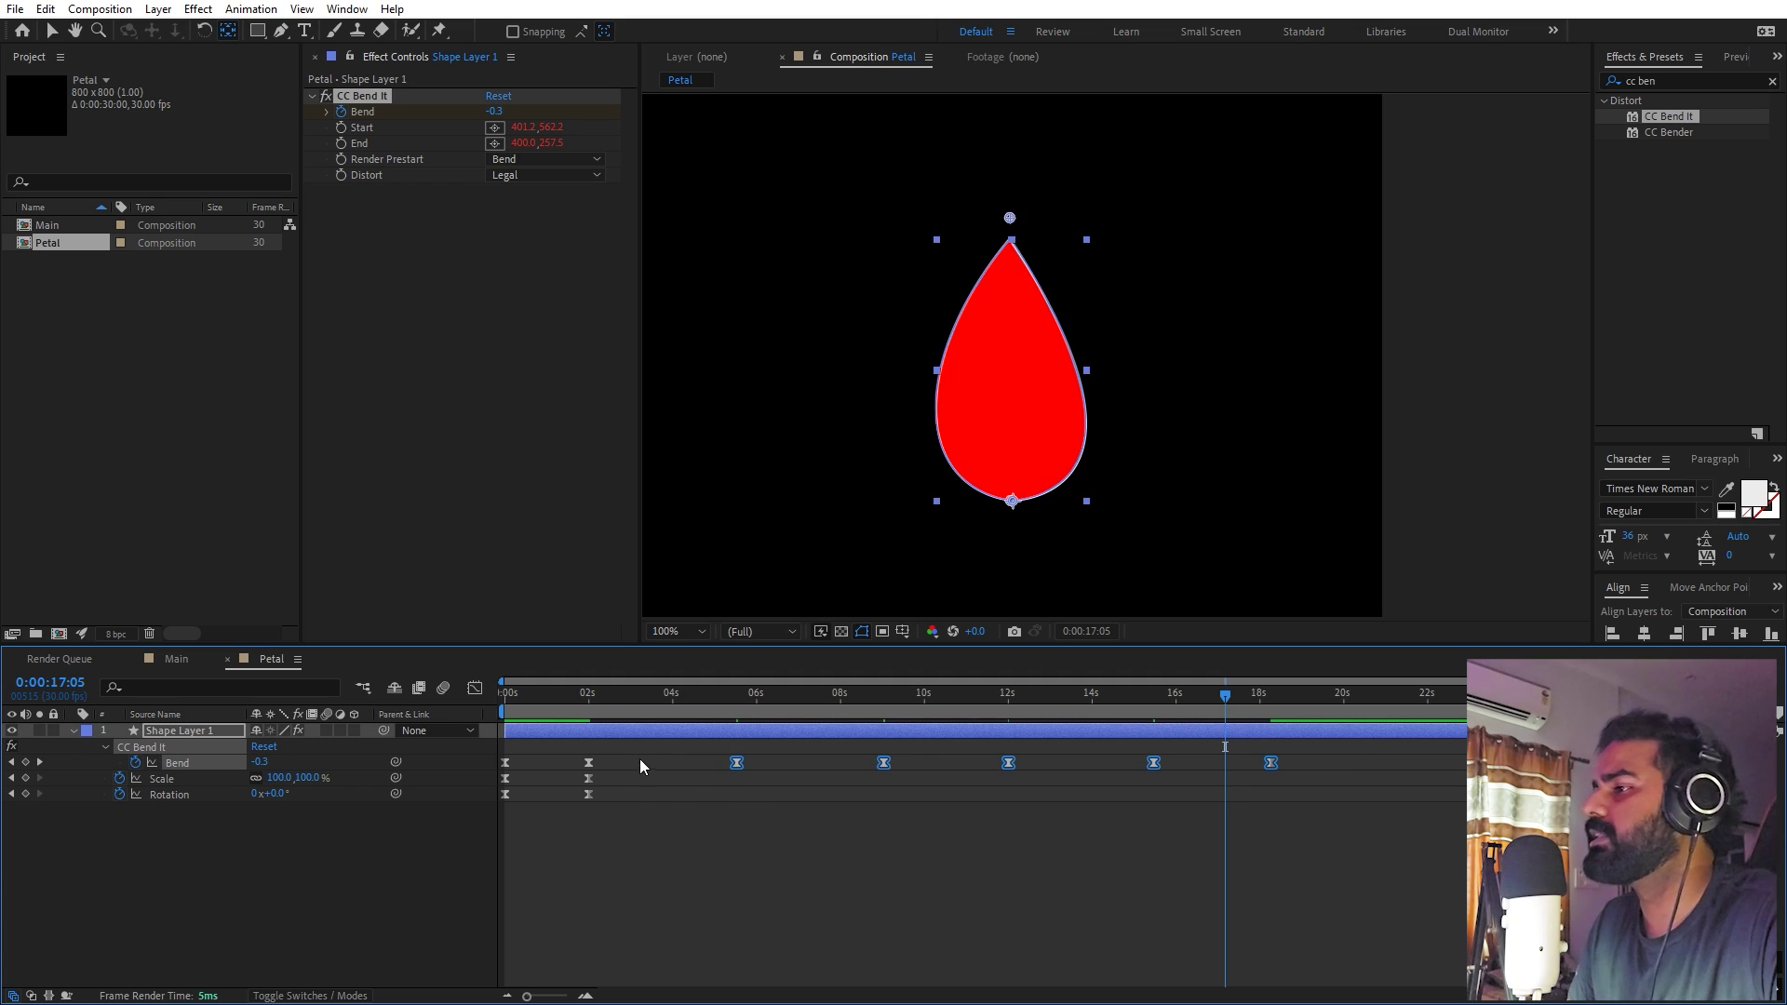
{"action": "left_click", "coordinate": [475, 689]}
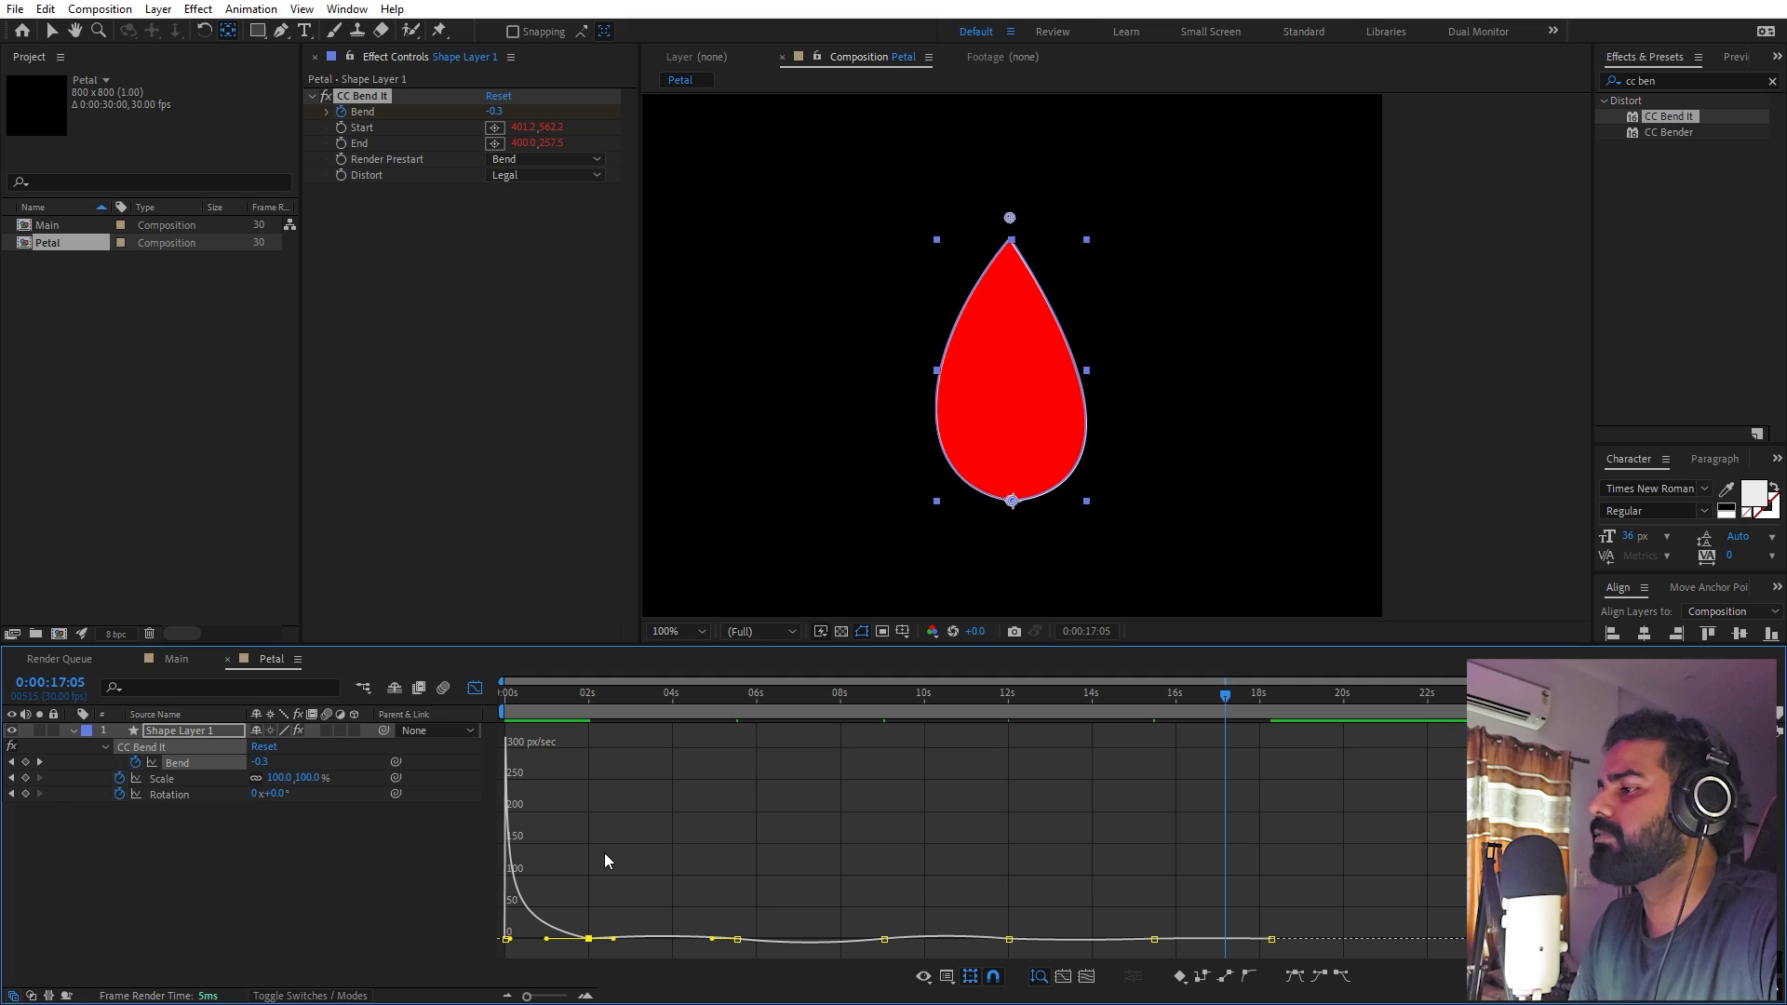
{"action": "left_click_drag", "start_coordinate": [566, 712], "coordinate": [584, 714]}
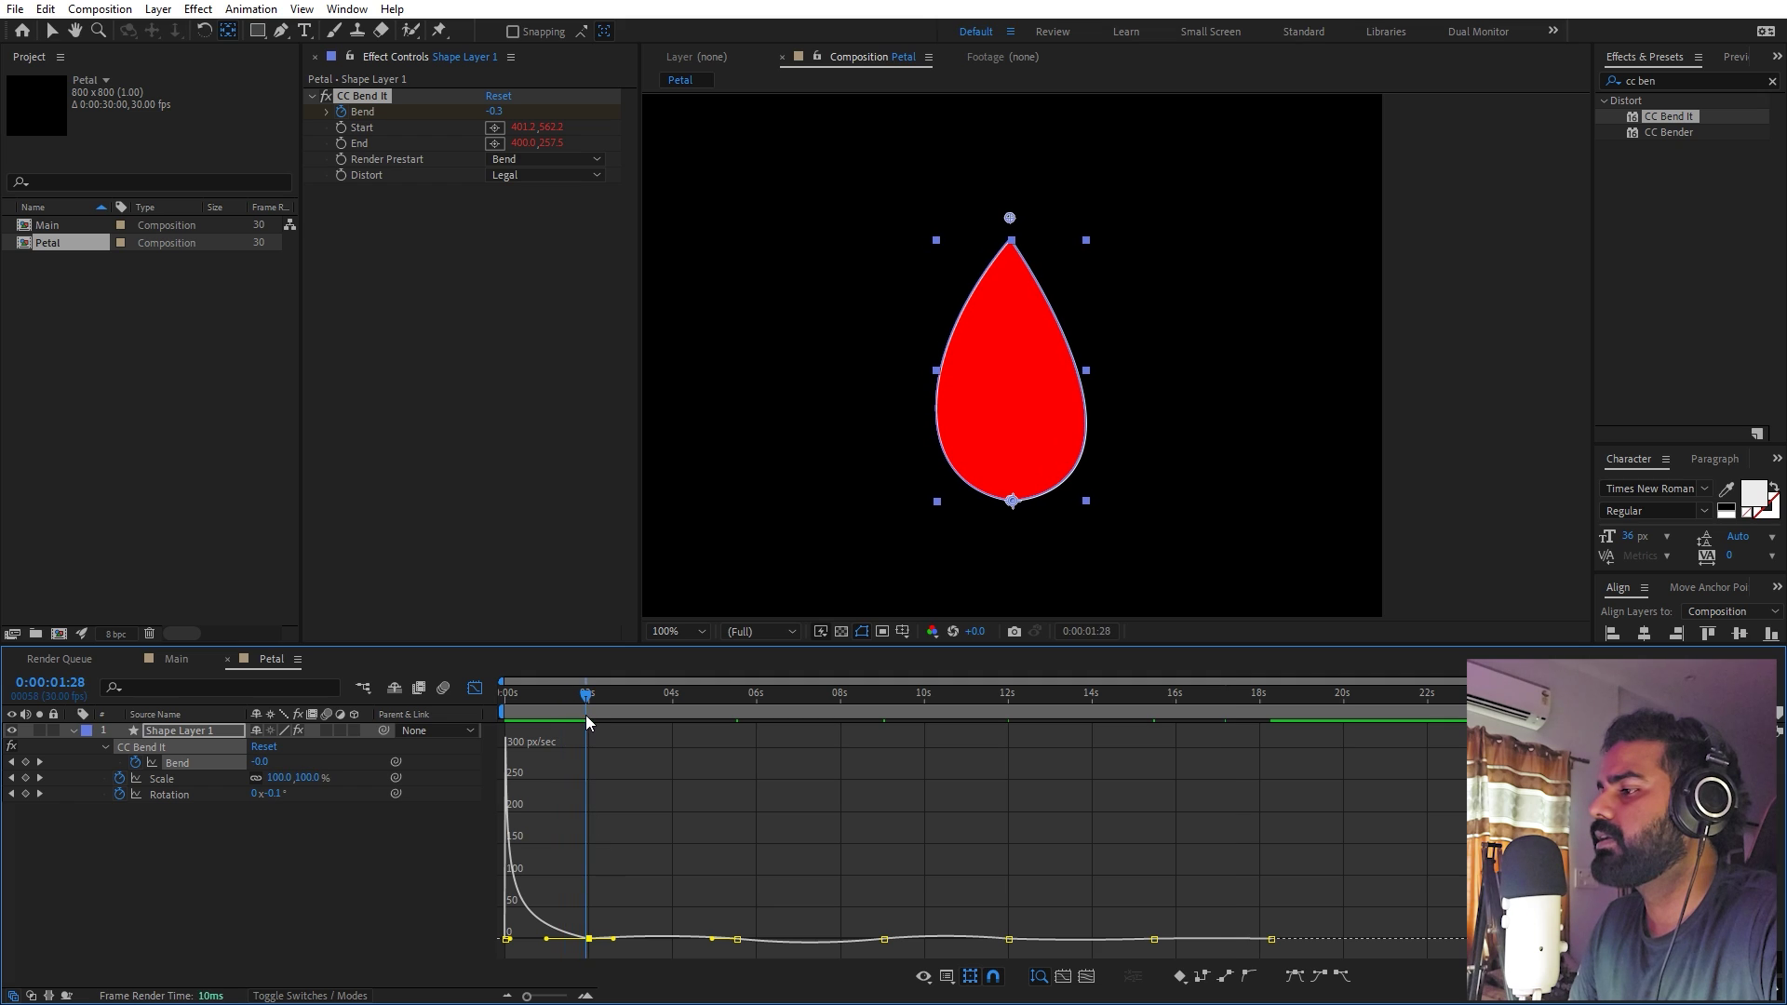
{"action": "left_click", "coordinate": [553, 996]}
{"action": "left_click_drag", "start_coordinate": [554, 997], "coordinate": [573, 997]}
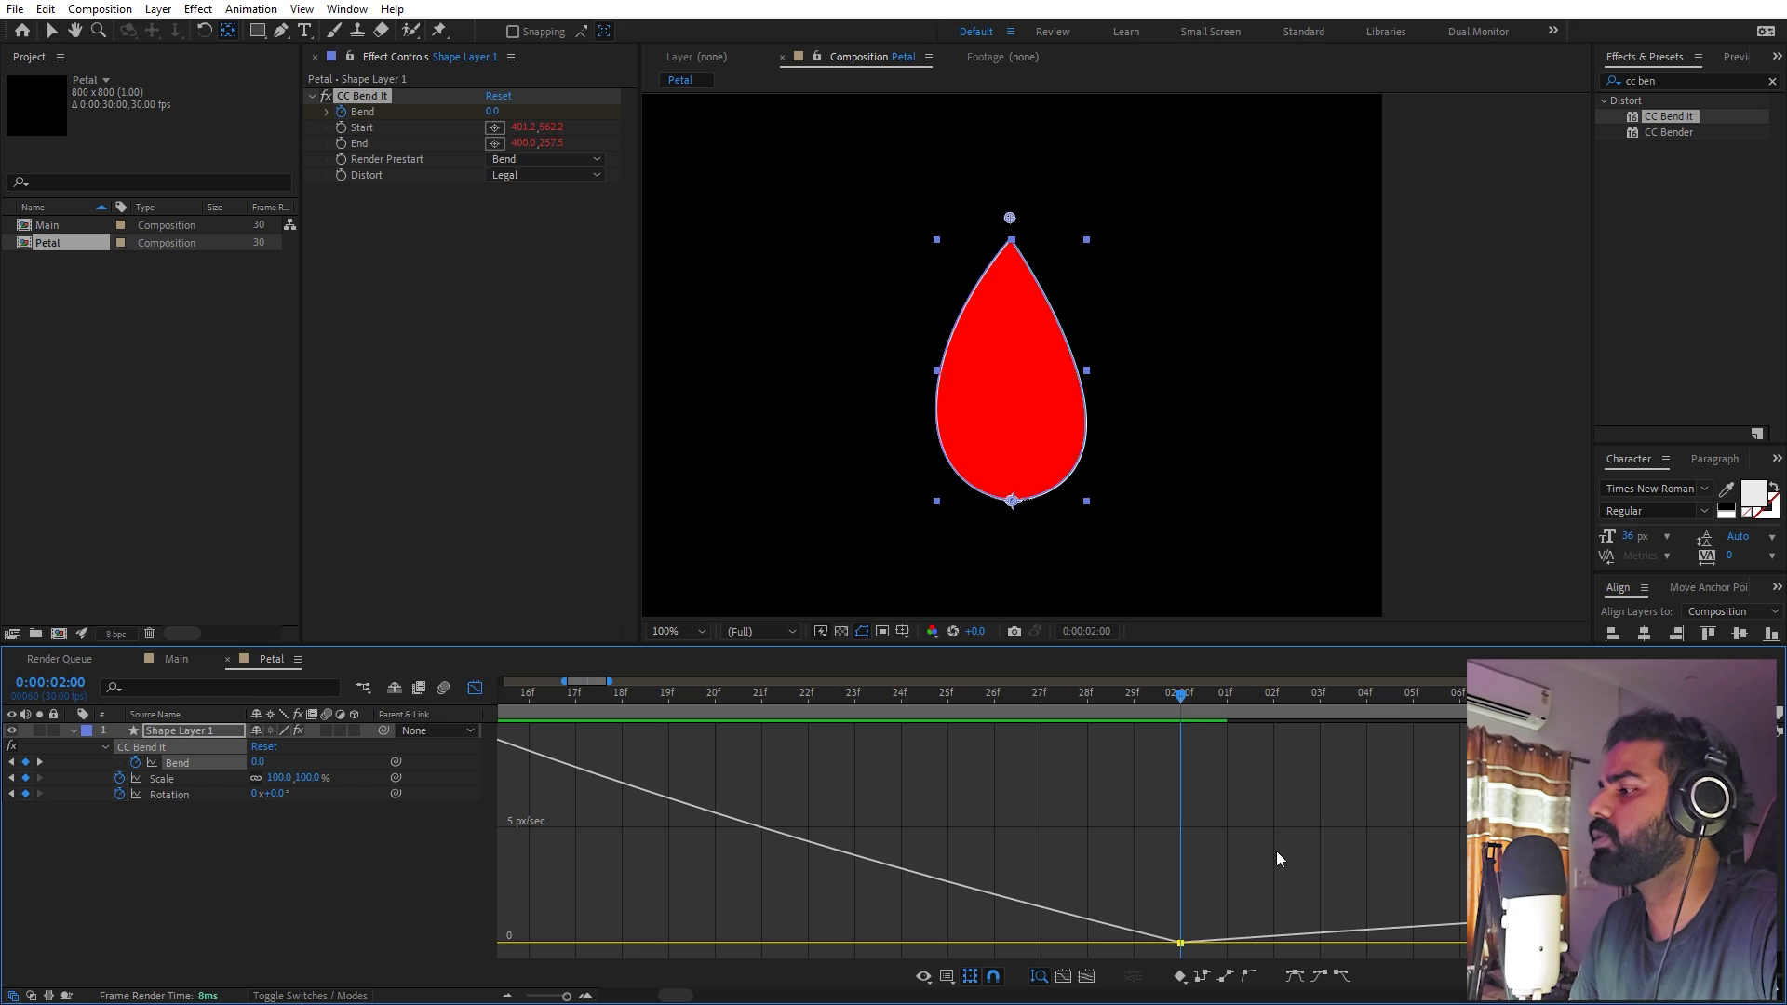
{"action": "left_click_drag", "start_coordinate": [1271, 857], "coordinate": [1154, 959]}
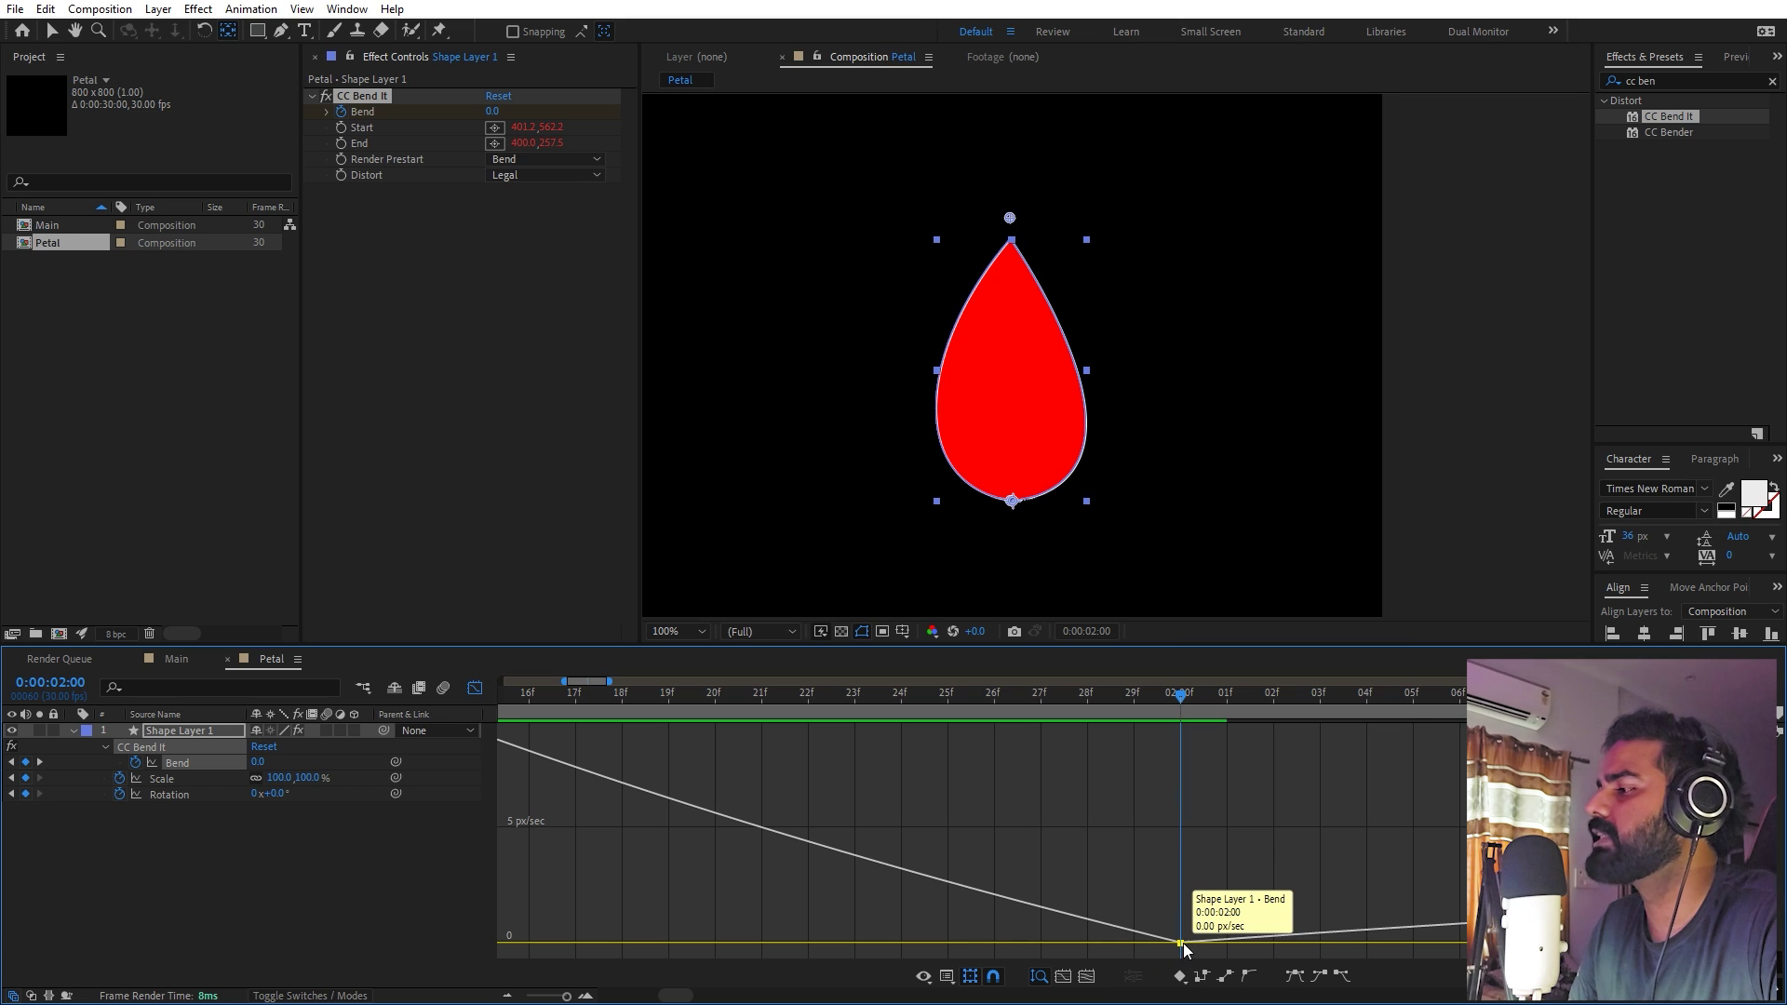
{"action": "right_click", "coordinate": [1183, 945]}
{"action": "left_click", "coordinate": [1247, 906]}
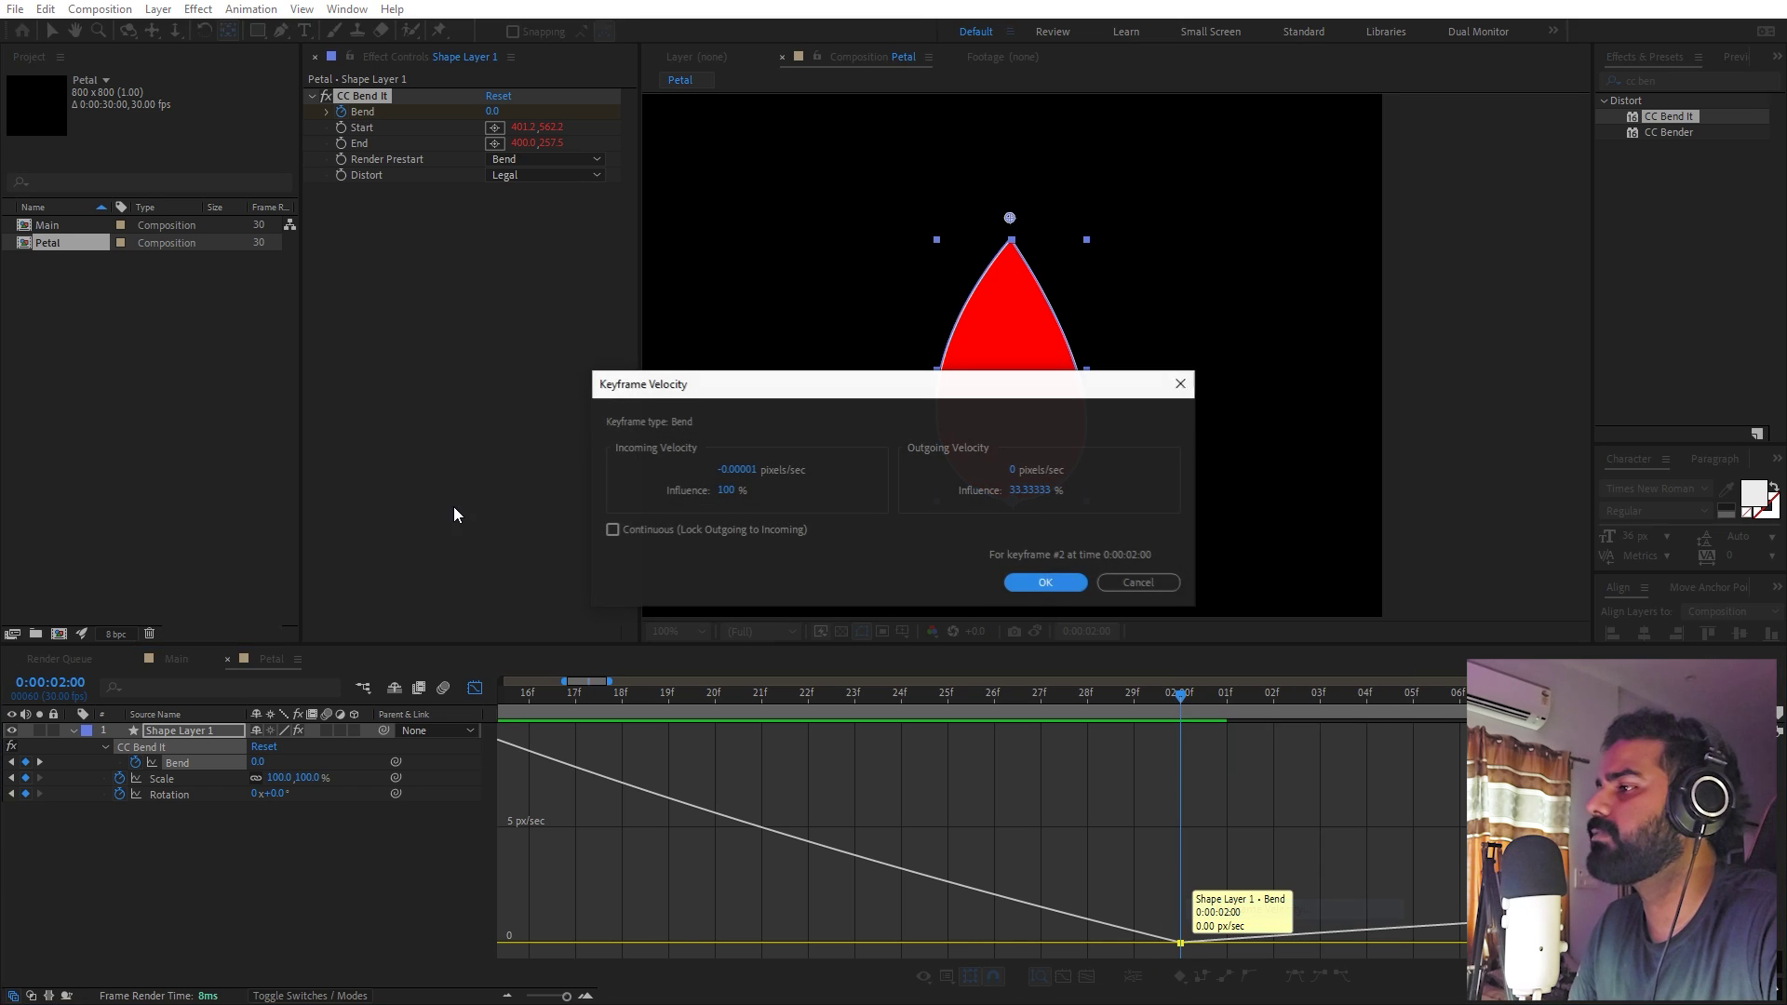
{"action": "left_click", "coordinate": [674, 529]}
{"action": "left_click", "coordinate": [1046, 583]}
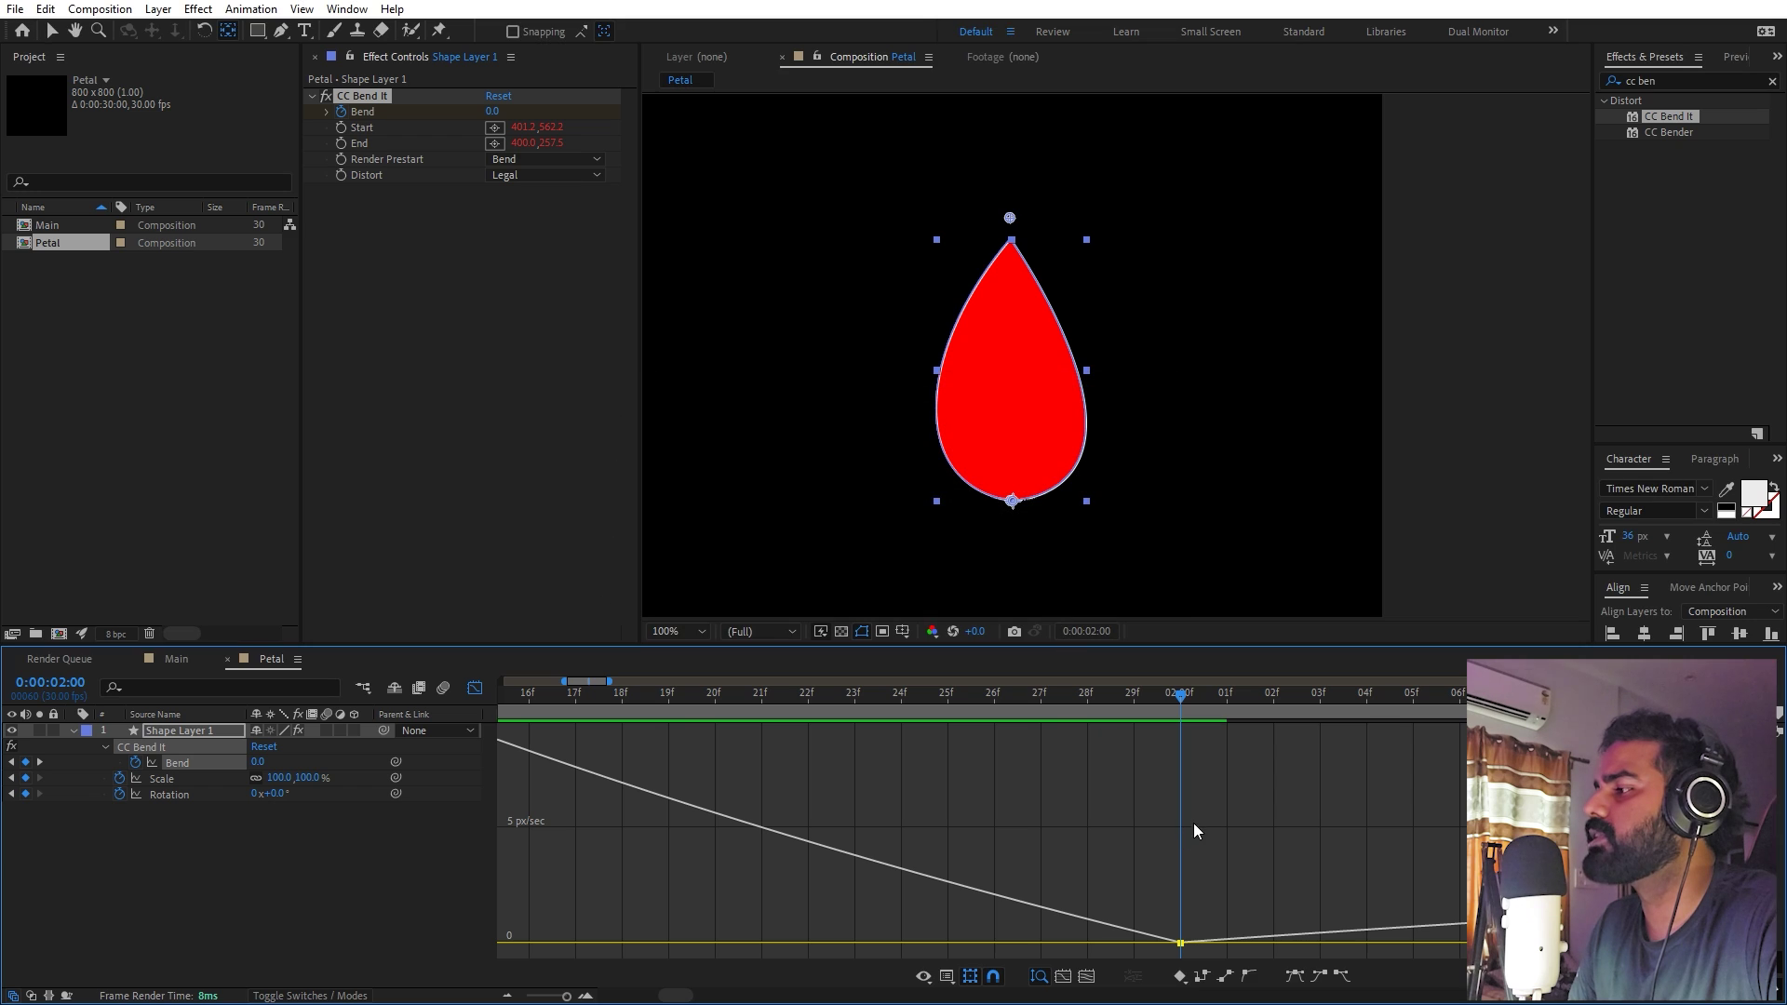
Raise the speed at the 2-second Bend keyframe to about 4 px/sec in the speed graph, and preview the animation from the start
{"action": "scroll", "coordinate": [1194, 823], "scroll_direction": "down", "scroll_amount": 4}
{"action": "scroll", "coordinate": [724, 912], "scroll_direction": "up", "scroll_amount": 2}
{"action": "scroll", "coordinate": [725, 912], "scroll_direction": "down", "scroll_amount": 2}
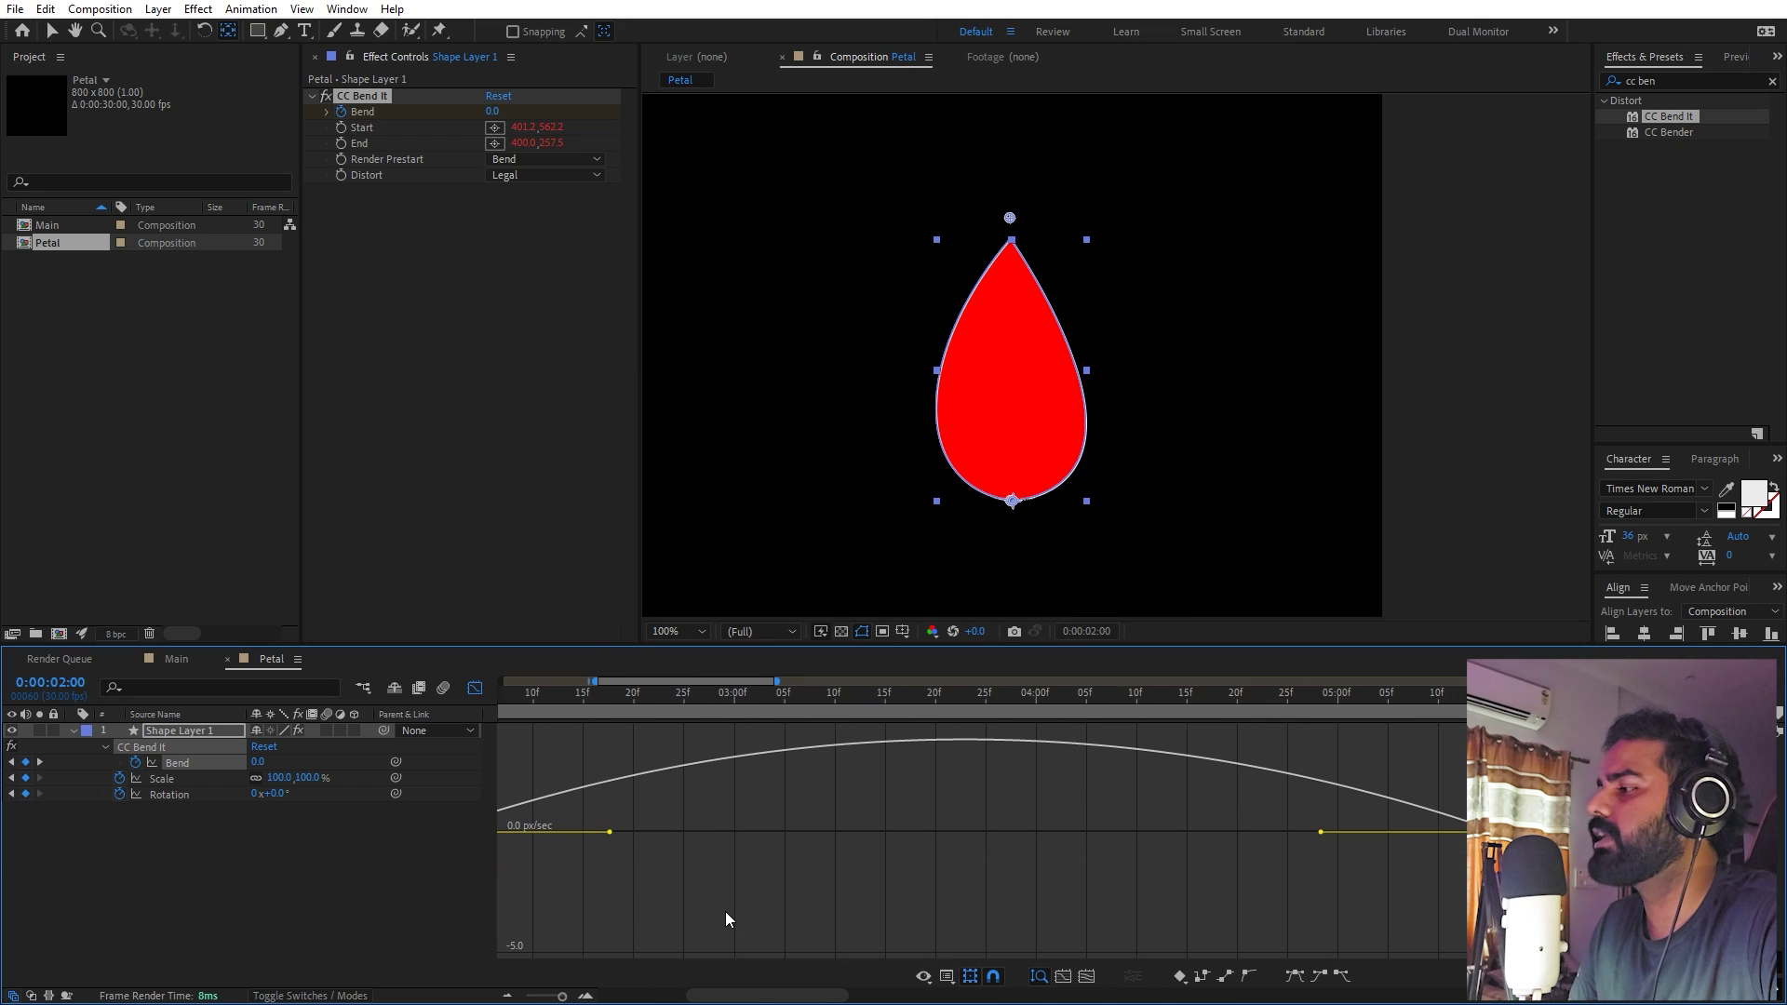
{"action": "left_click_drag", "start_coordinate": [619, 800], "coordinate": [579, 823]}
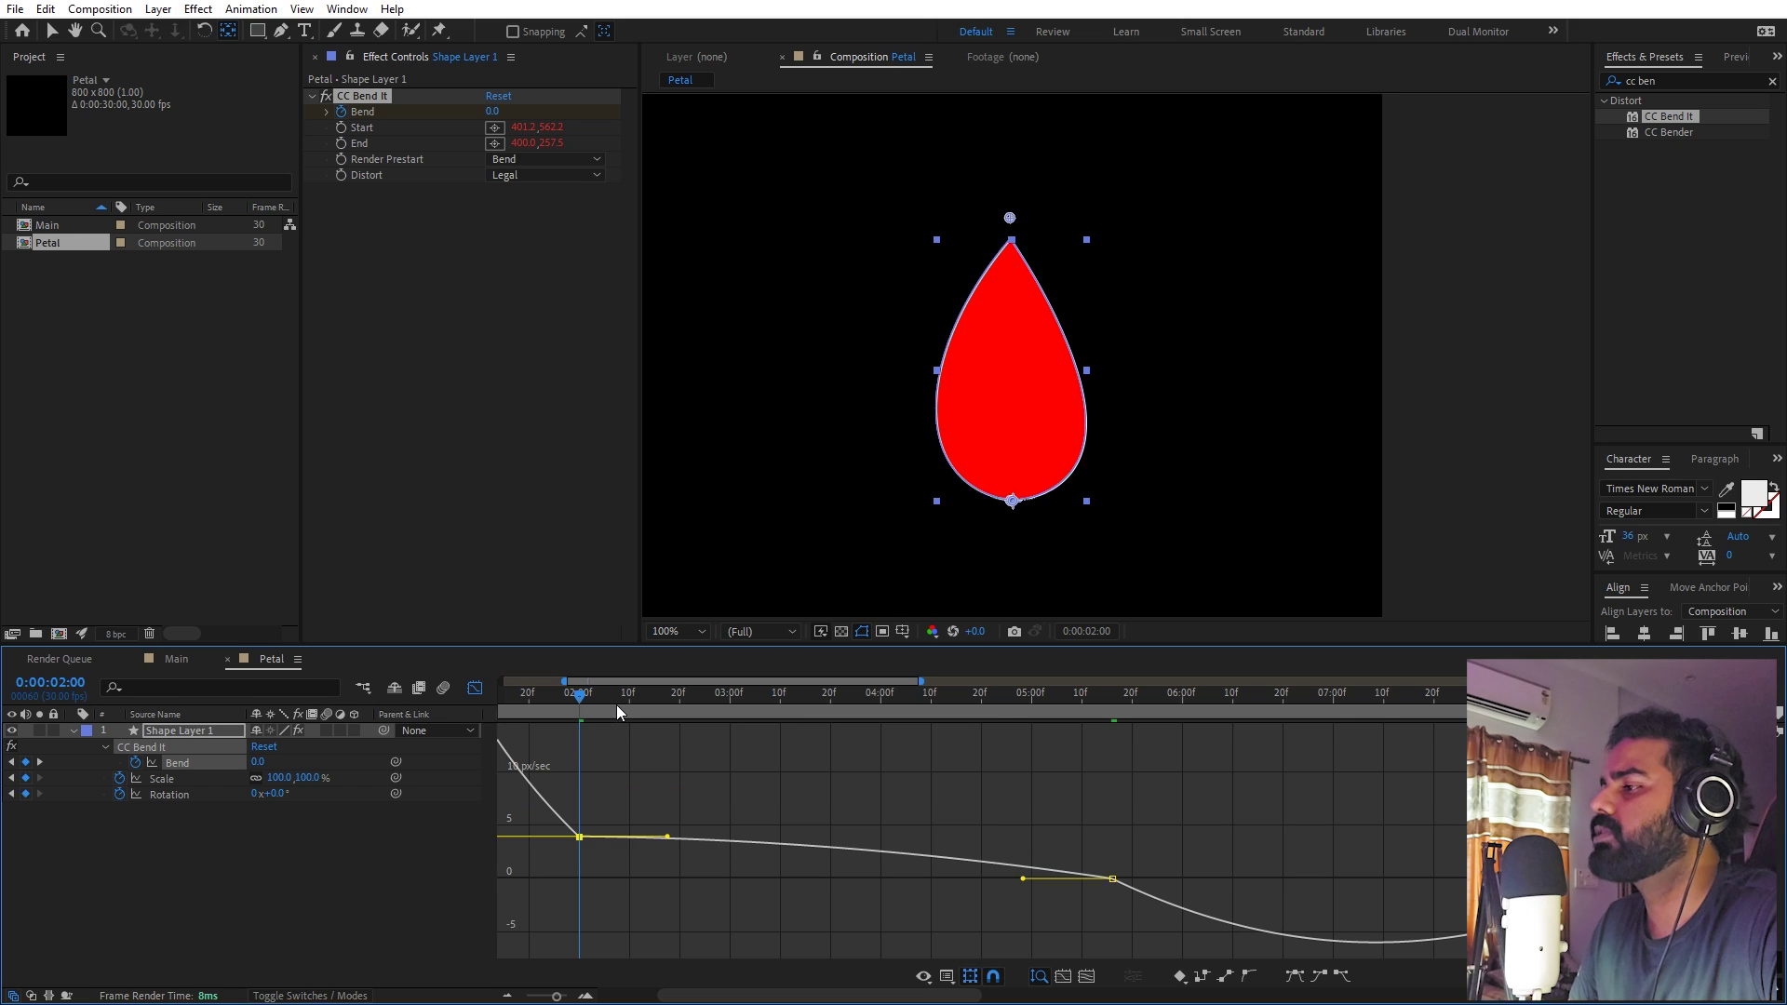
{"action": "key", "text": "Home"}
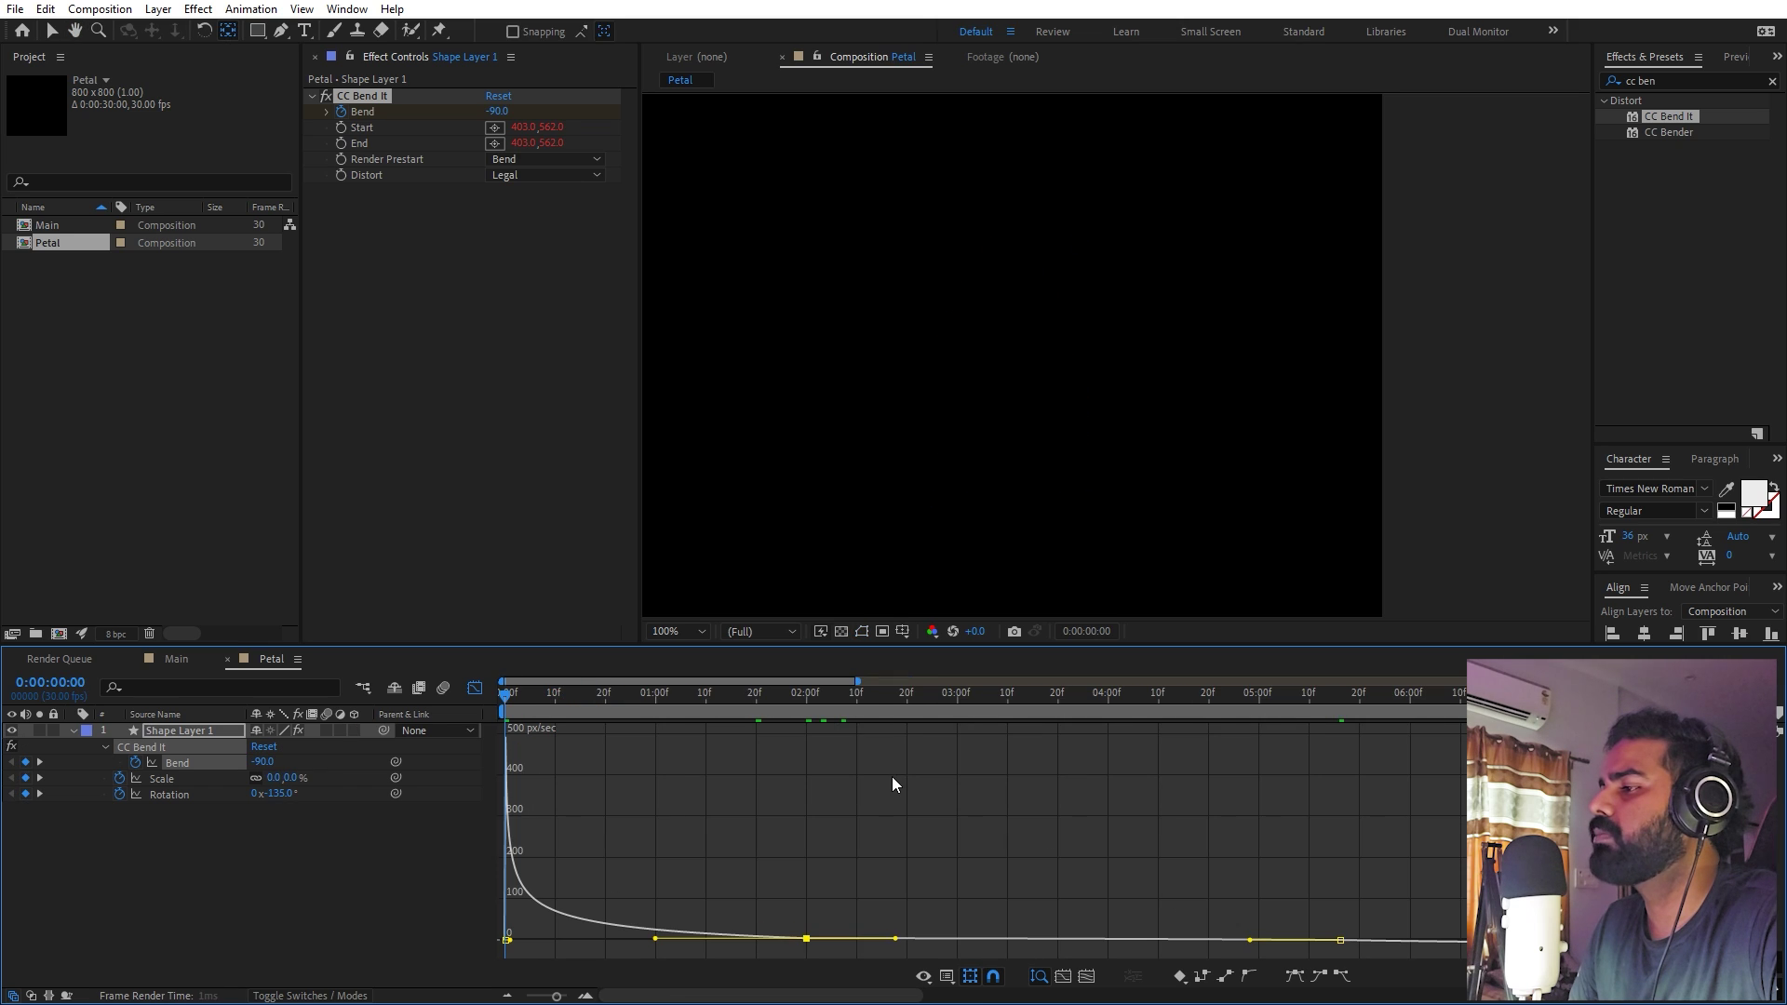
{"action": "key", "text": "space"}
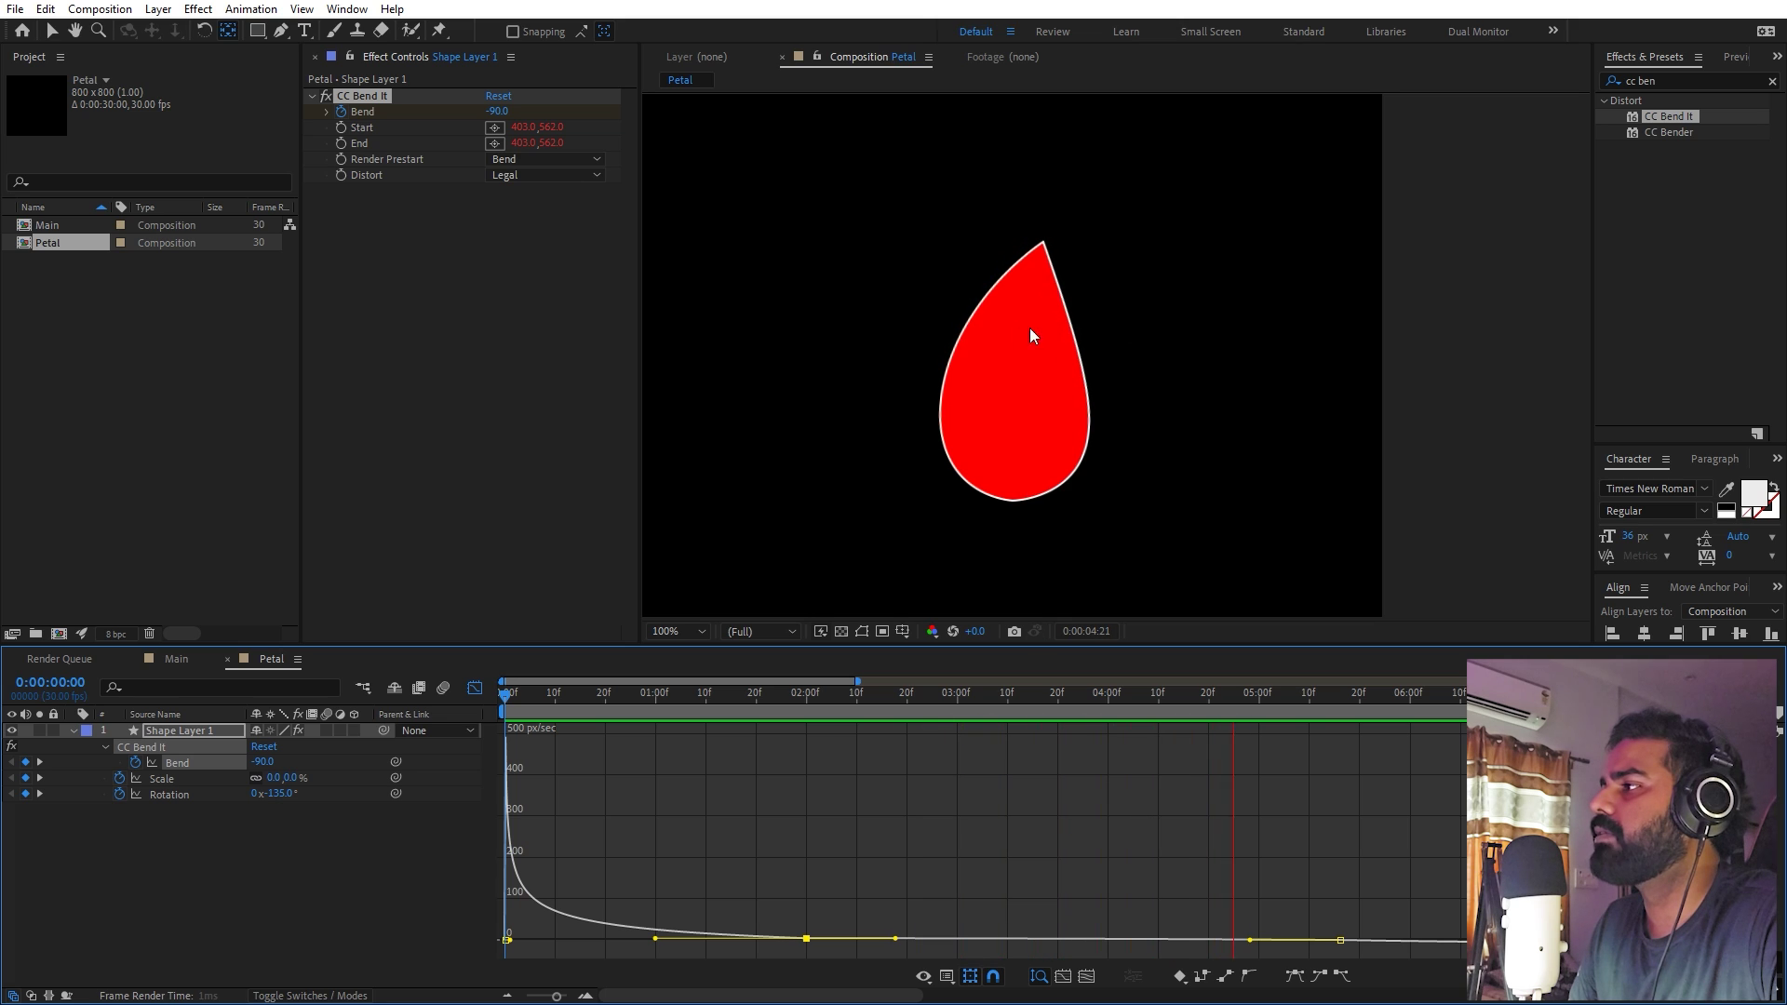
Shift the five Bend keyframes after the 2-second mark earlier, to about 5.2, 7.7, 10.7, 14.2 and 17 seconds
{"action": "key", "text": "shift+F3"}
{"action": "key", "text": "minus"}
{"action": "key", "text": "minus"}
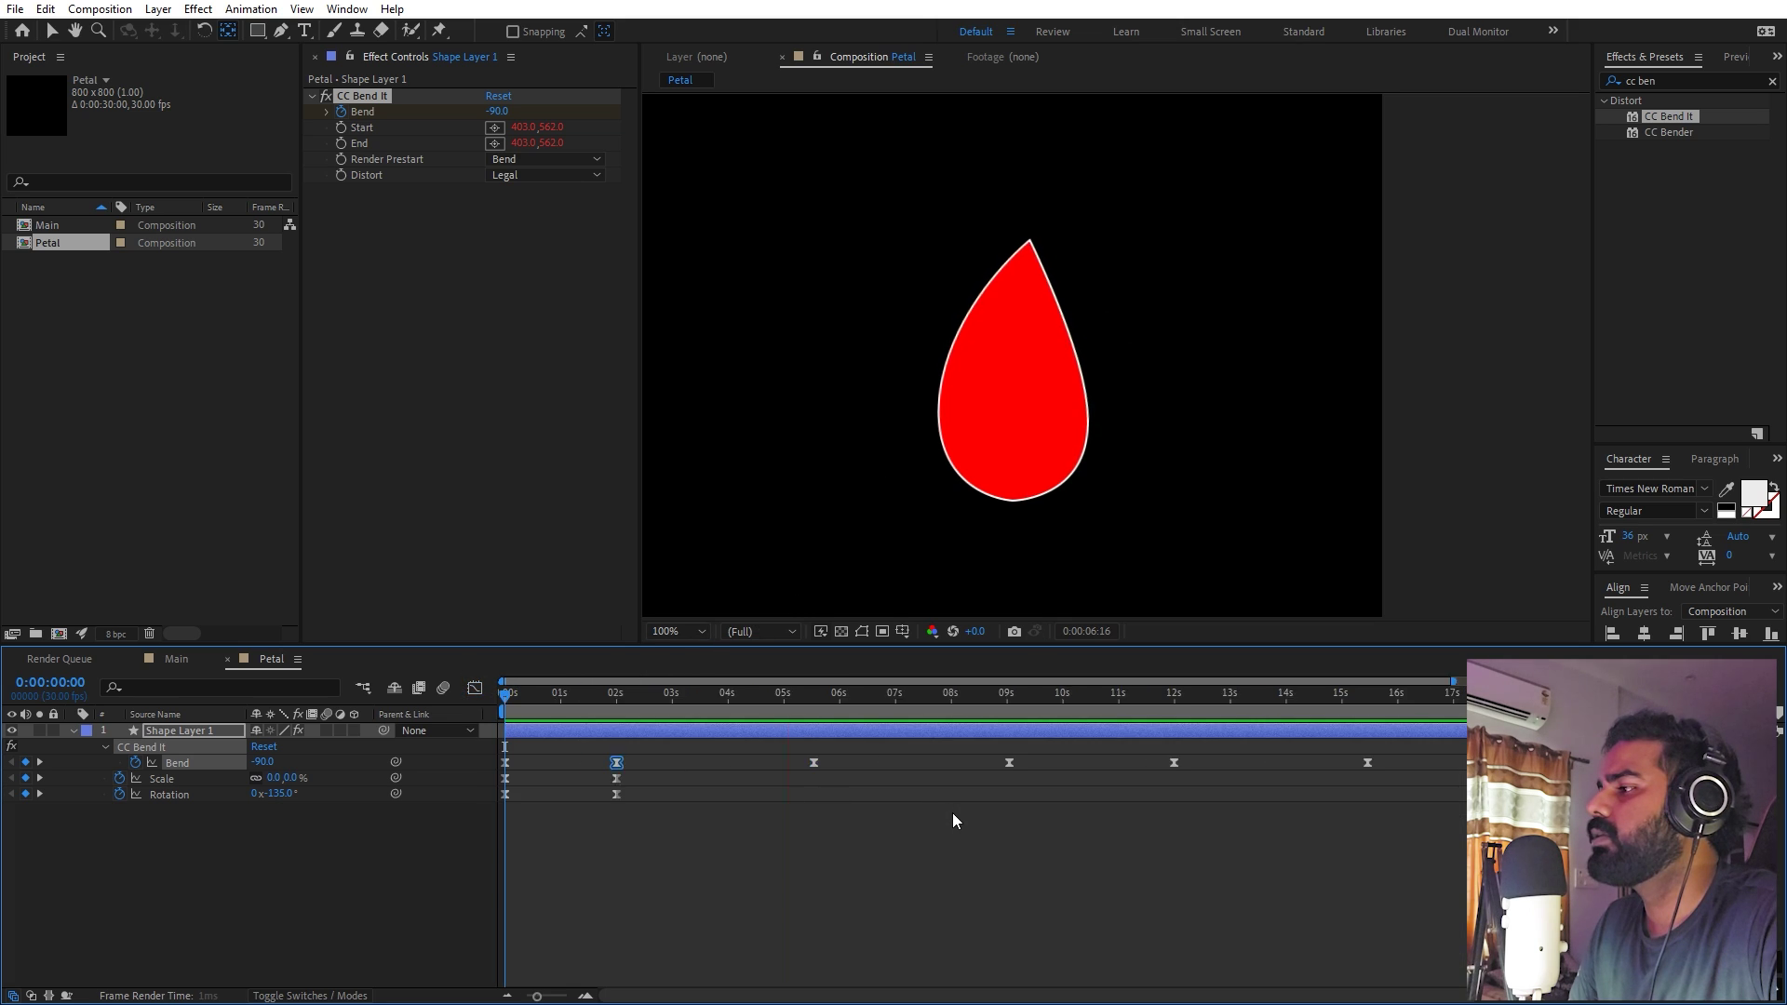
{"action": "key", "text": "space"}
{"action": "left_click_drag", "start_coordinate": [1269, 761], "coordinate": [1229, 761]}
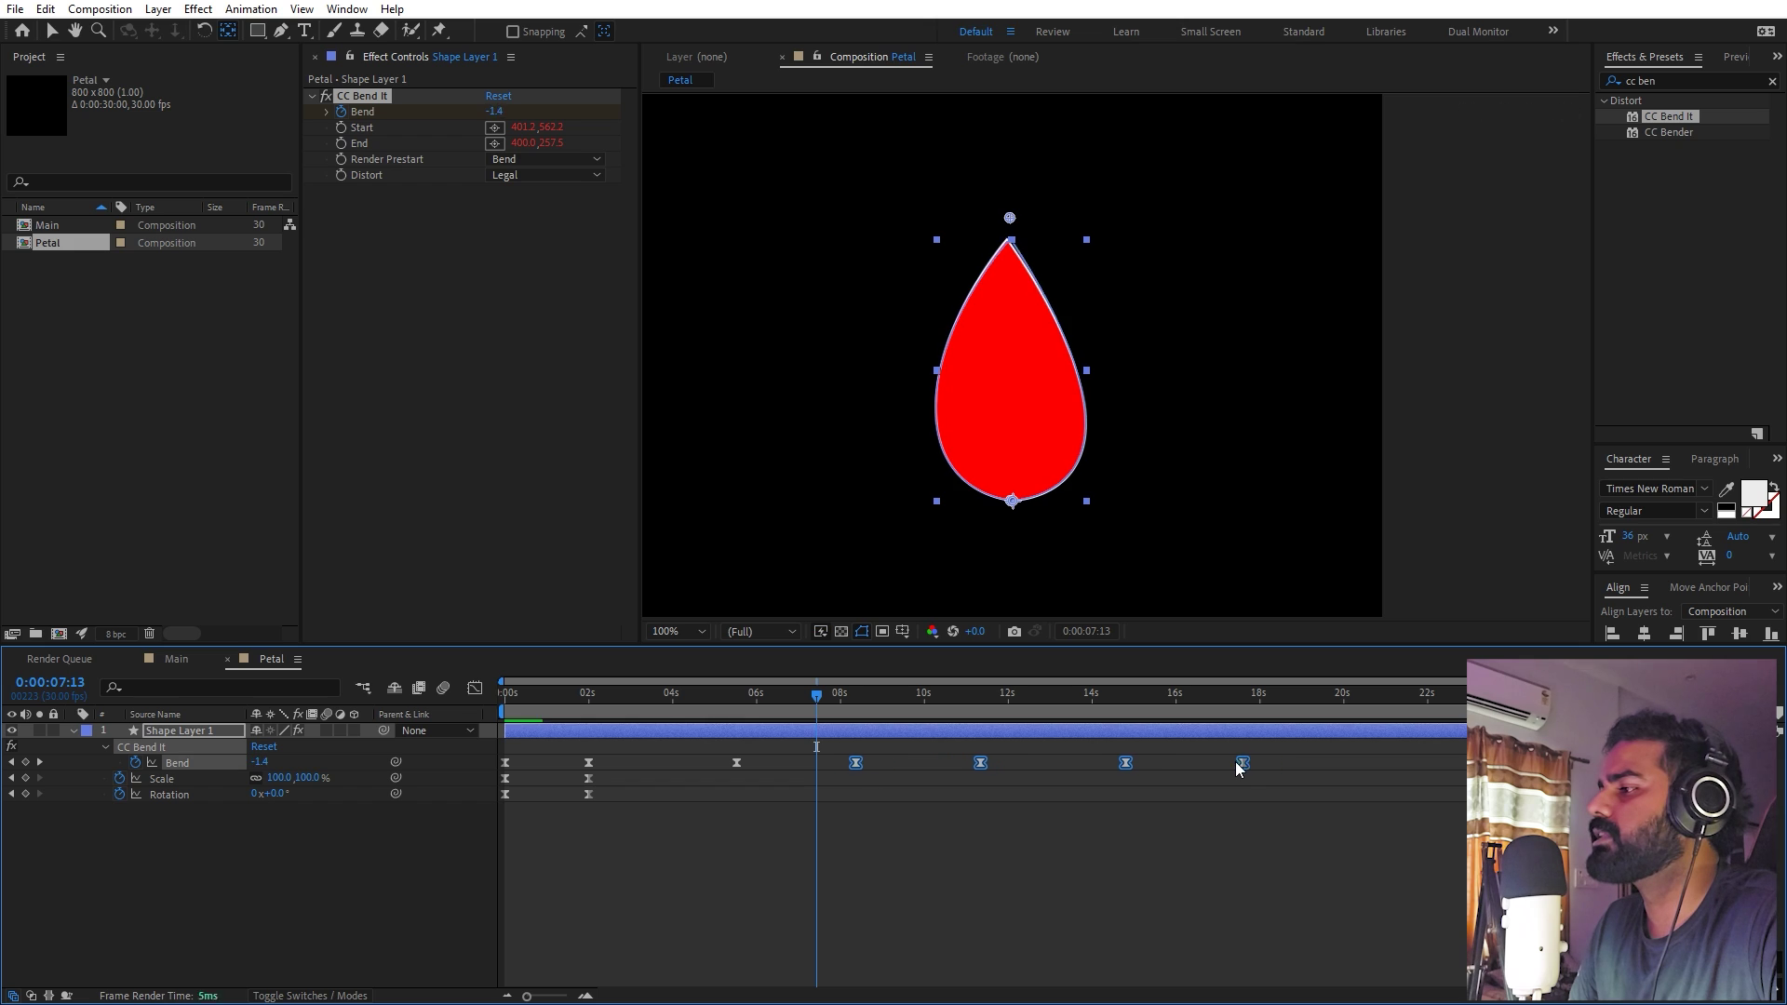
Extend the ease handles of the last five Bend keyframes in the speed graph, with incoming influence at about 55%
{"action": "left_click_drag", "start_coordinate": [1340, 752], "coordinate": [722, 762]}
{"action": "left_click", "coordinate": [475, 689]}
{"action": "scroll", "coordinate": [785, 919], "scroll_direction": "up", "scroll_amount": 3}
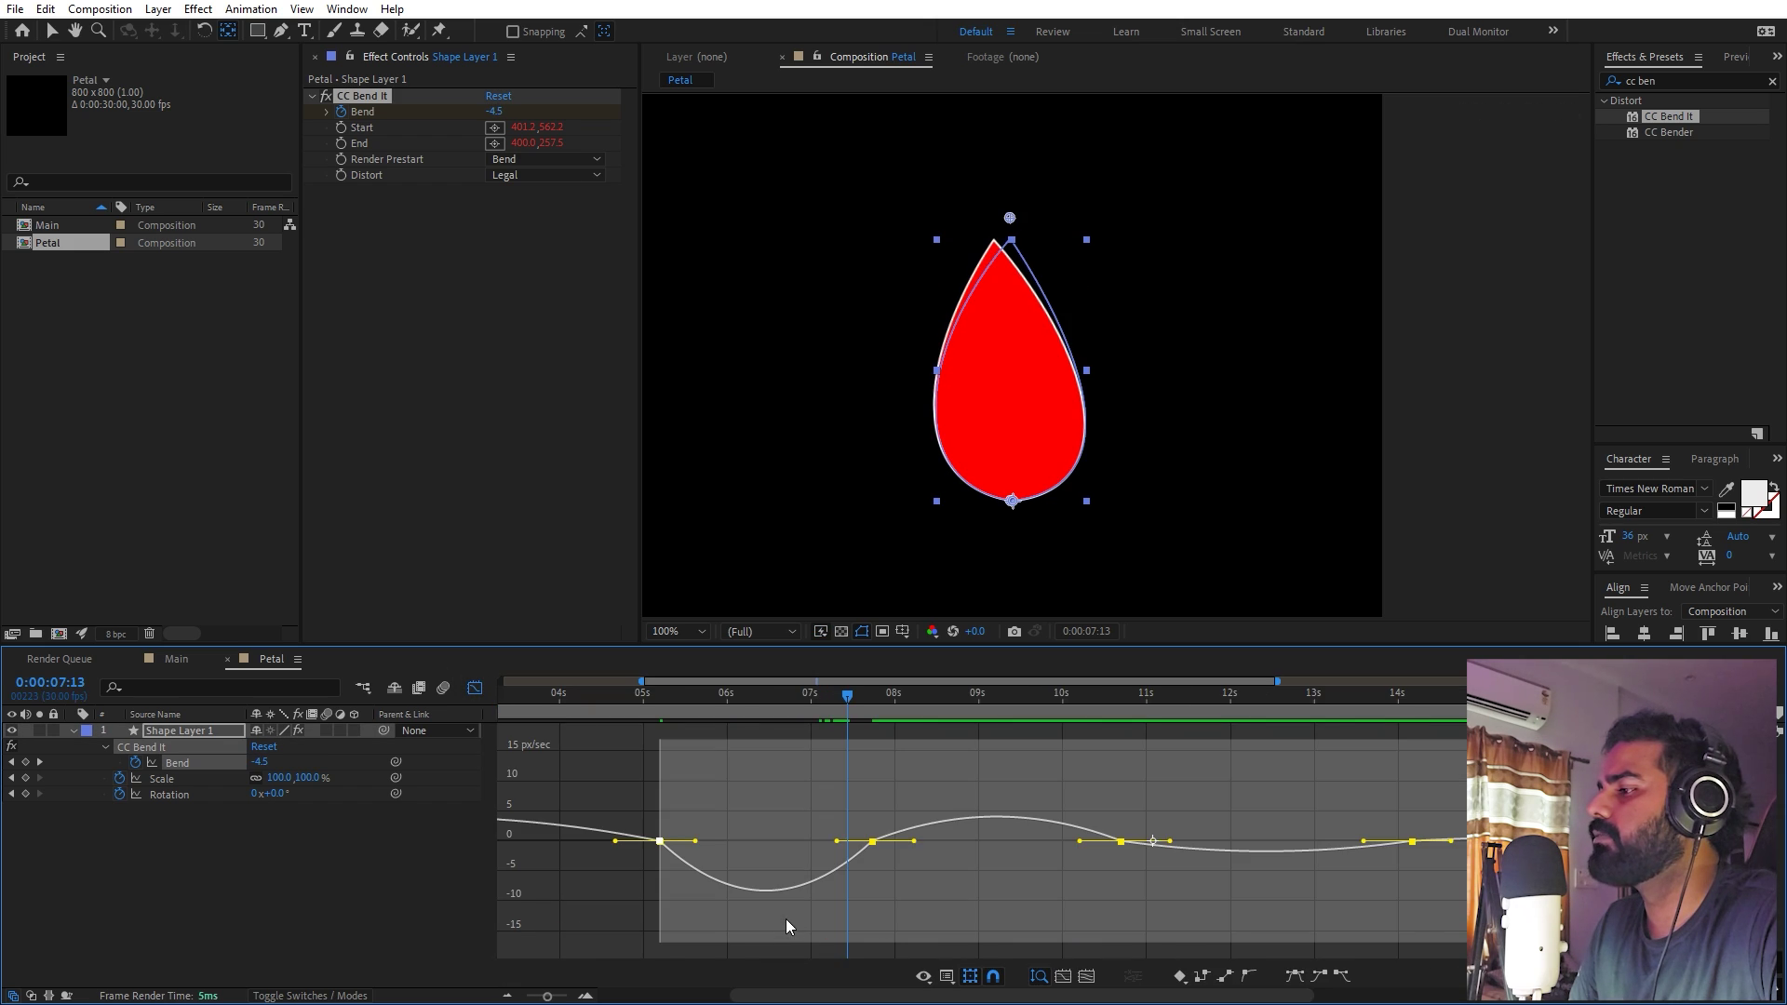
{"action": "left_click_drag", "start_coordinate": [694, 847], "coordinate": [705, 806]}
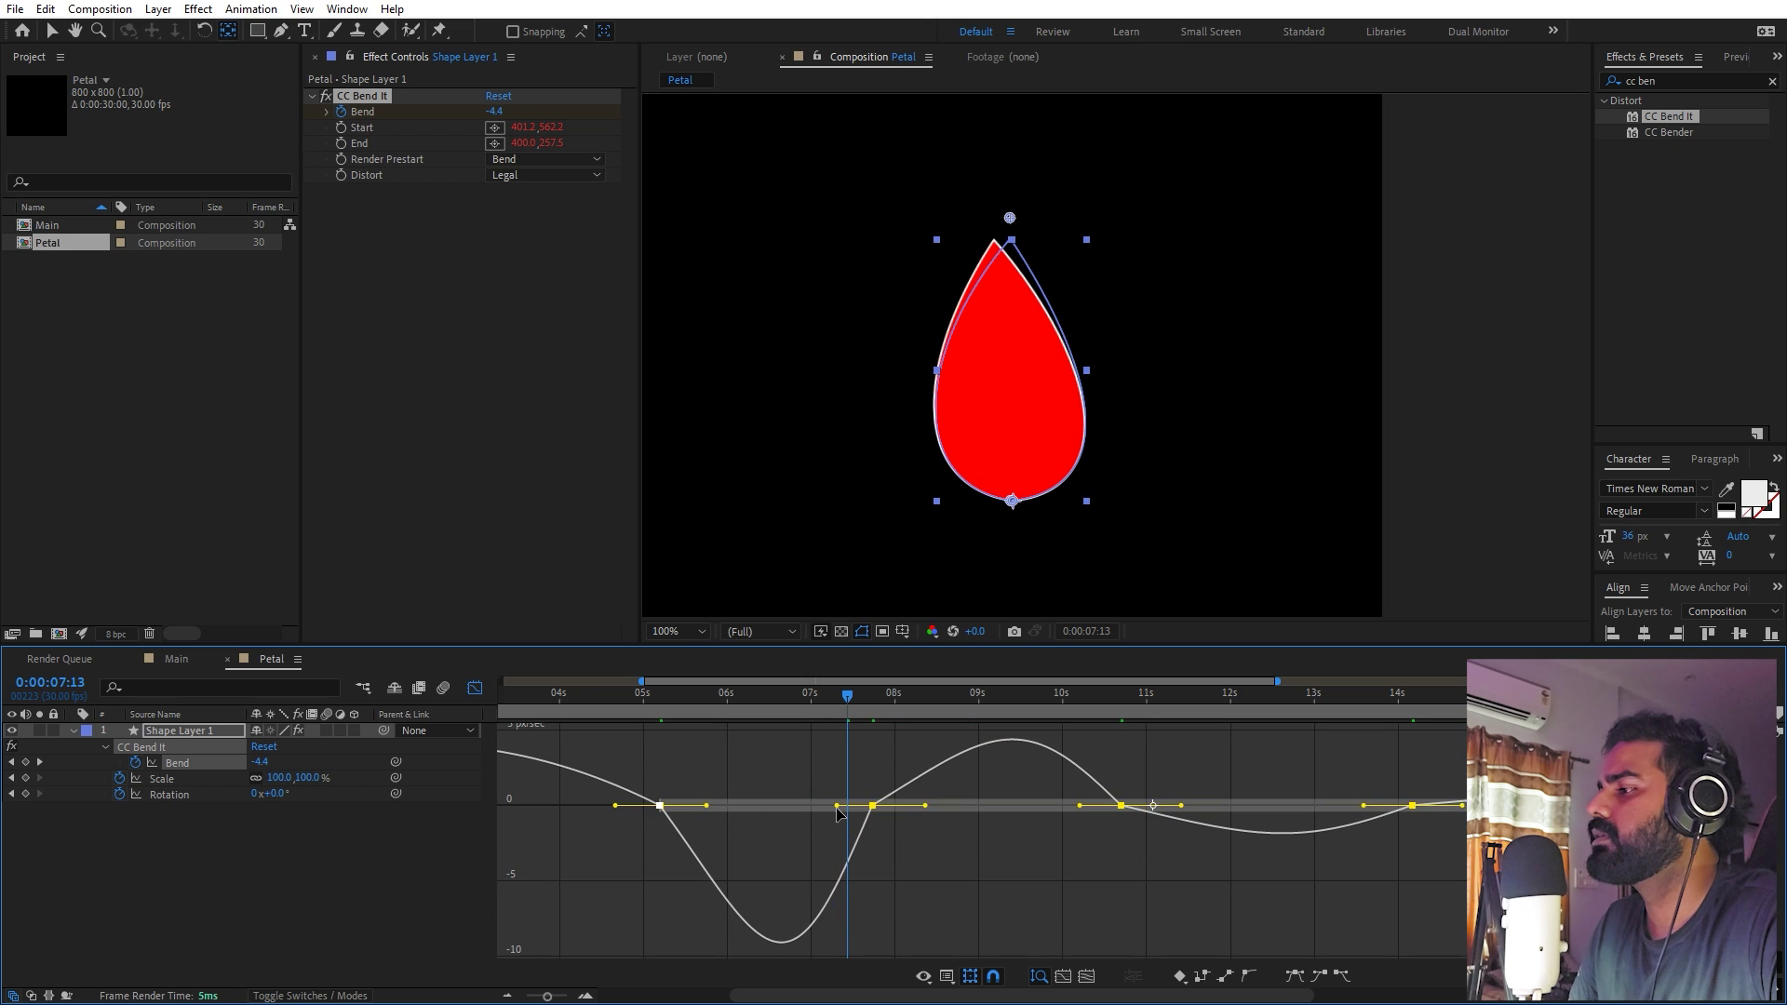
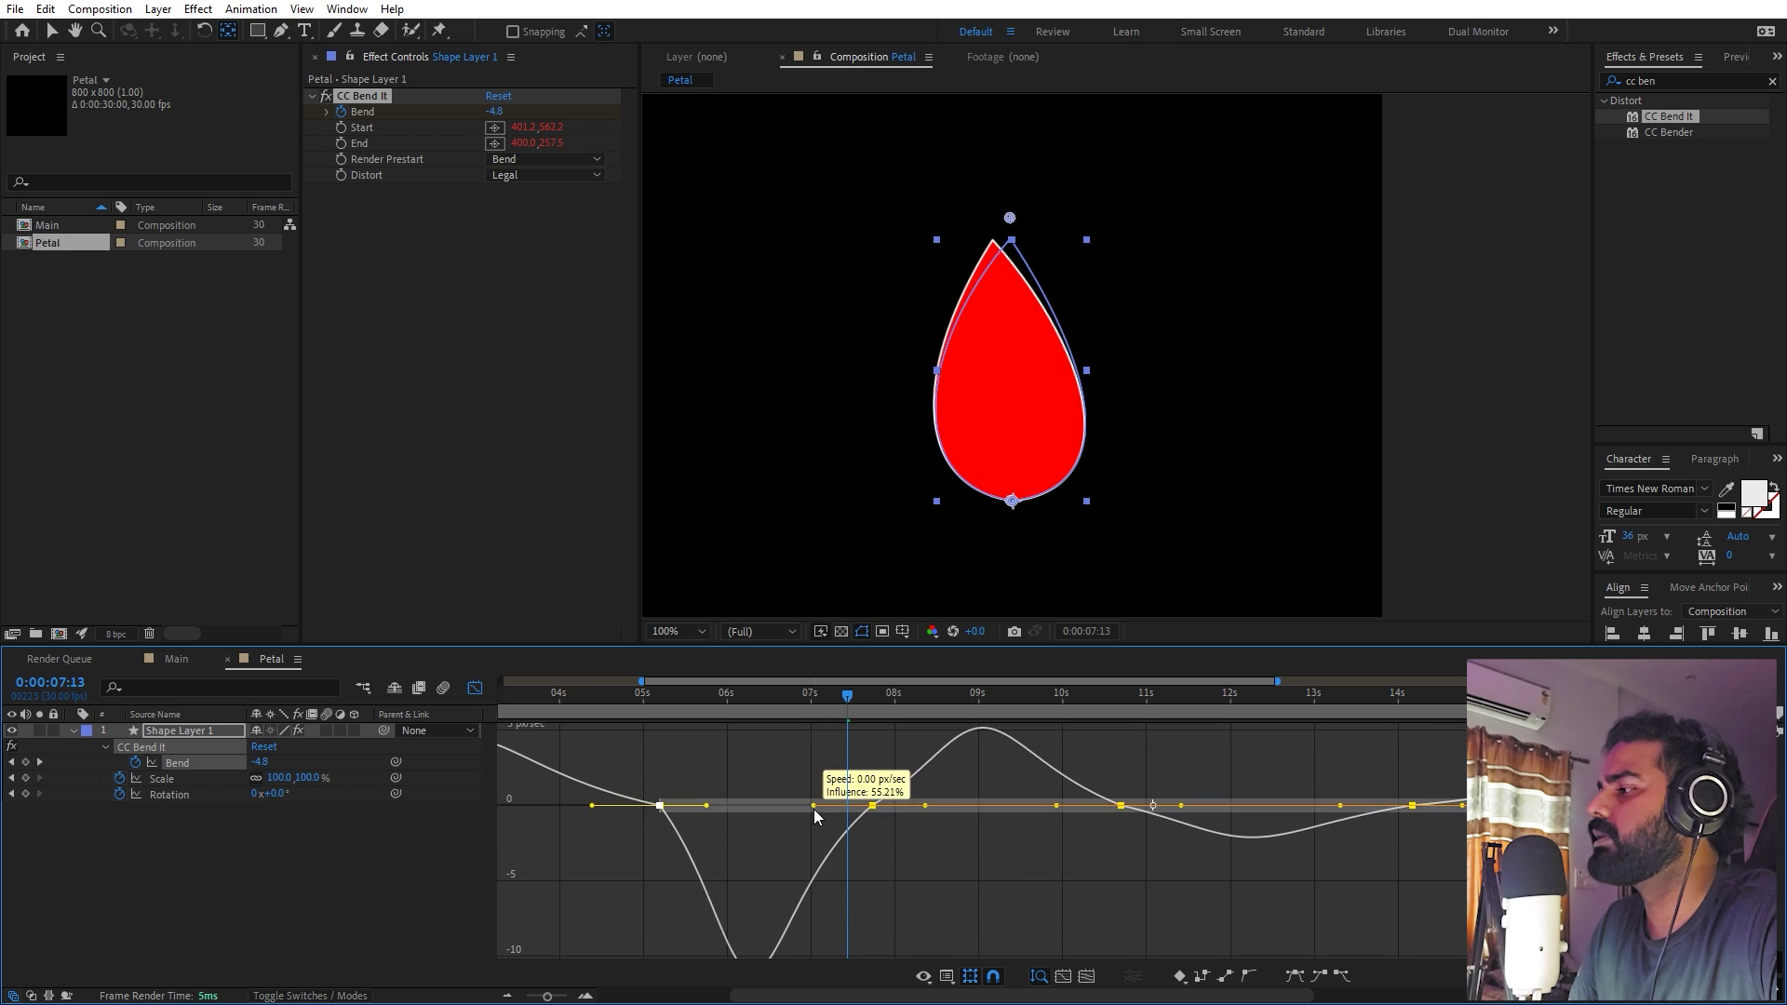
{"action": "left_click", "coordinate": [474, 687]}
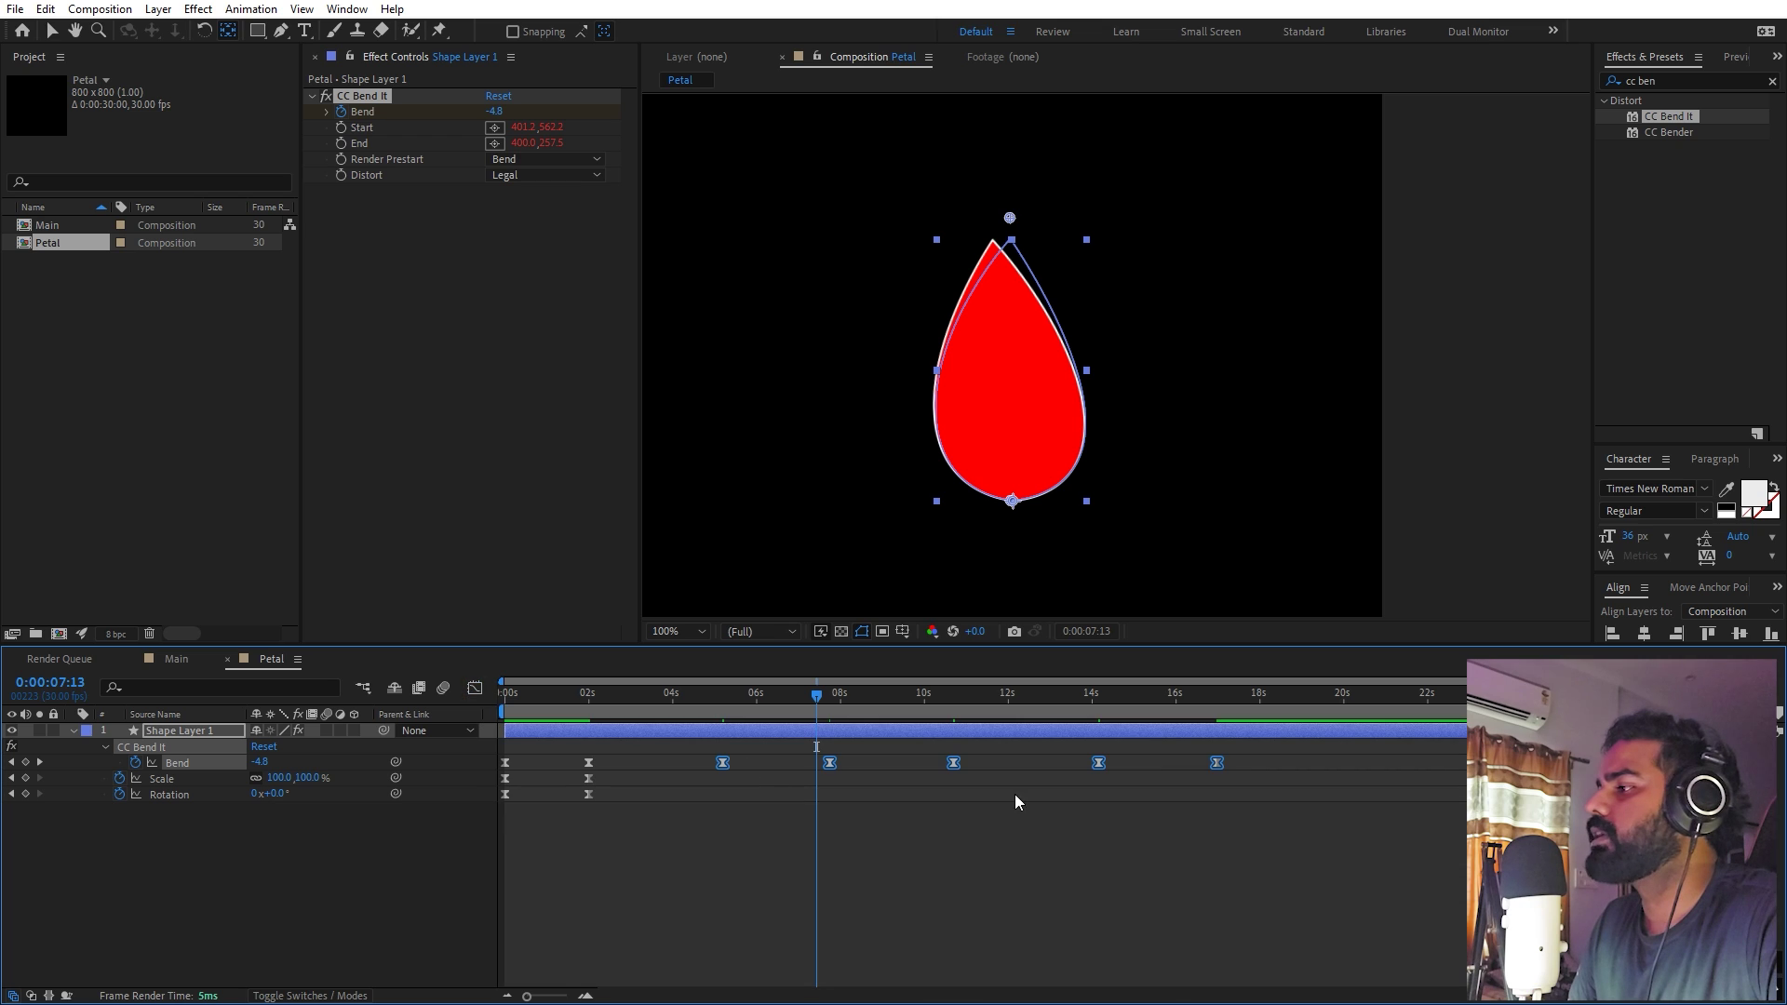
Change the petal's fill to a linear gradient while viewing the frame at 0:00:06:00
{"action": "left_click_drag", "start_coordinate": [839, 713], "coordinate": [757, 770]}
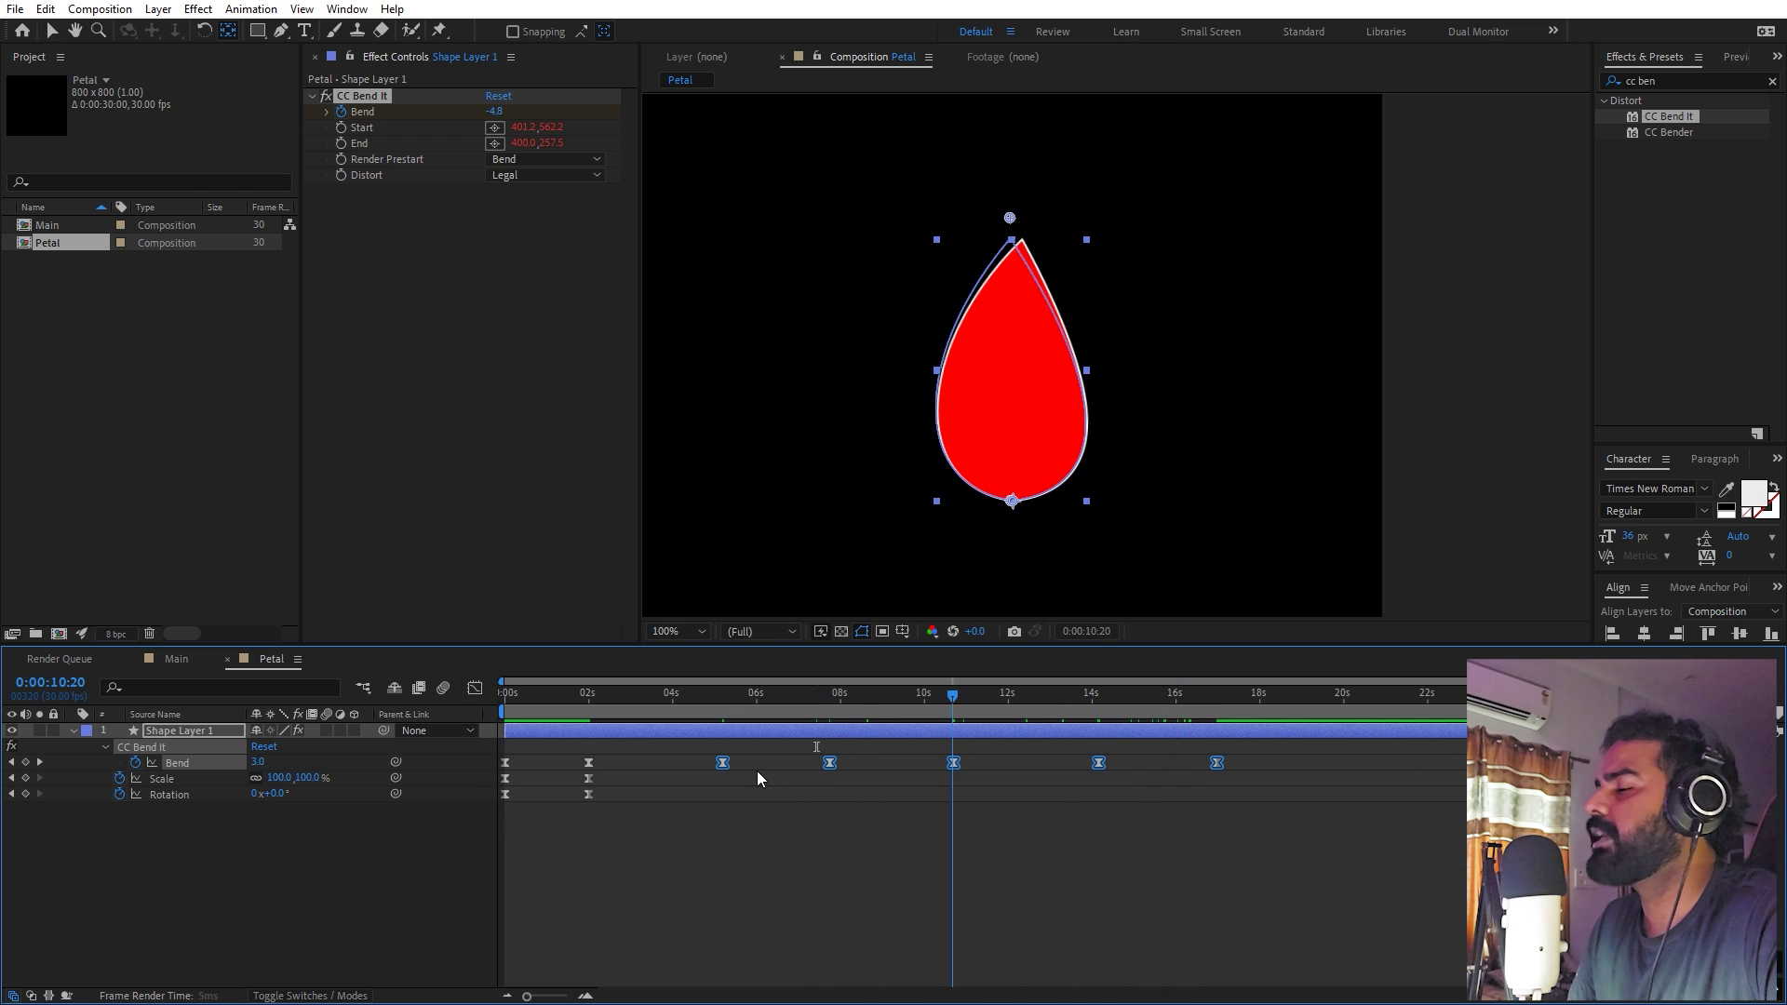
{"action": "left_click", "coordinate": [785, 818]}
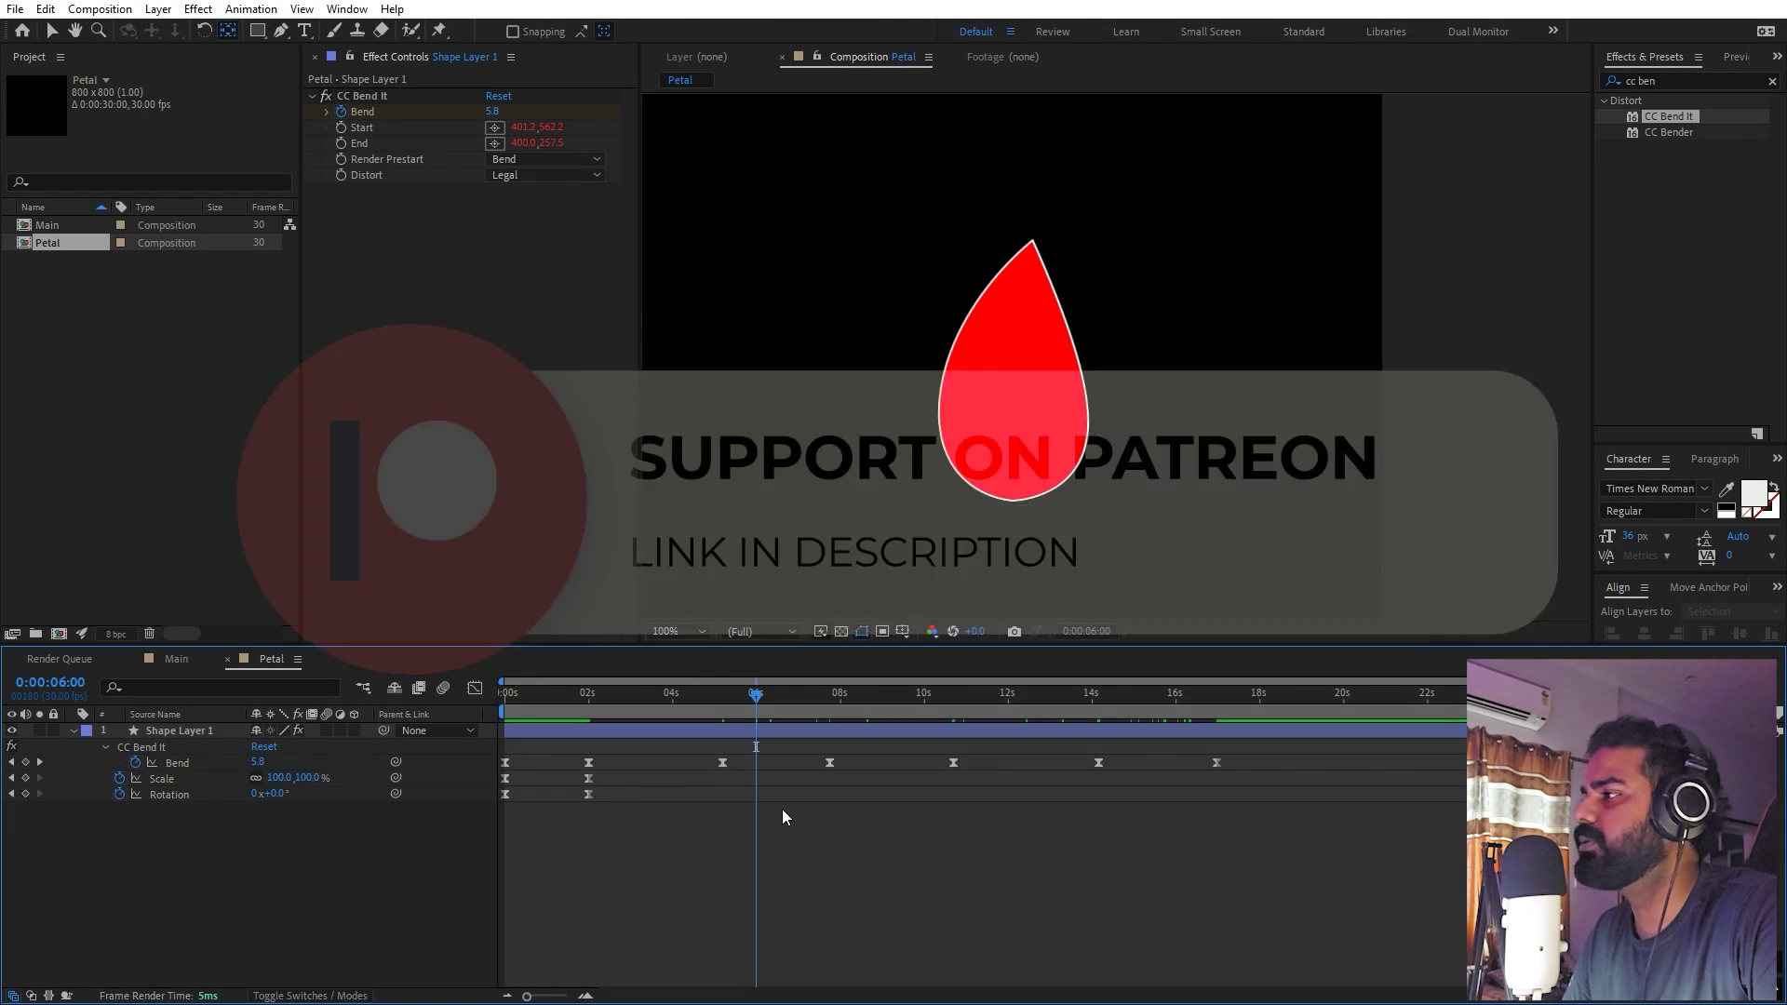
{"action": "key", "text": "q"}
{"action": "left_click", "coordinate": [566, 31]}
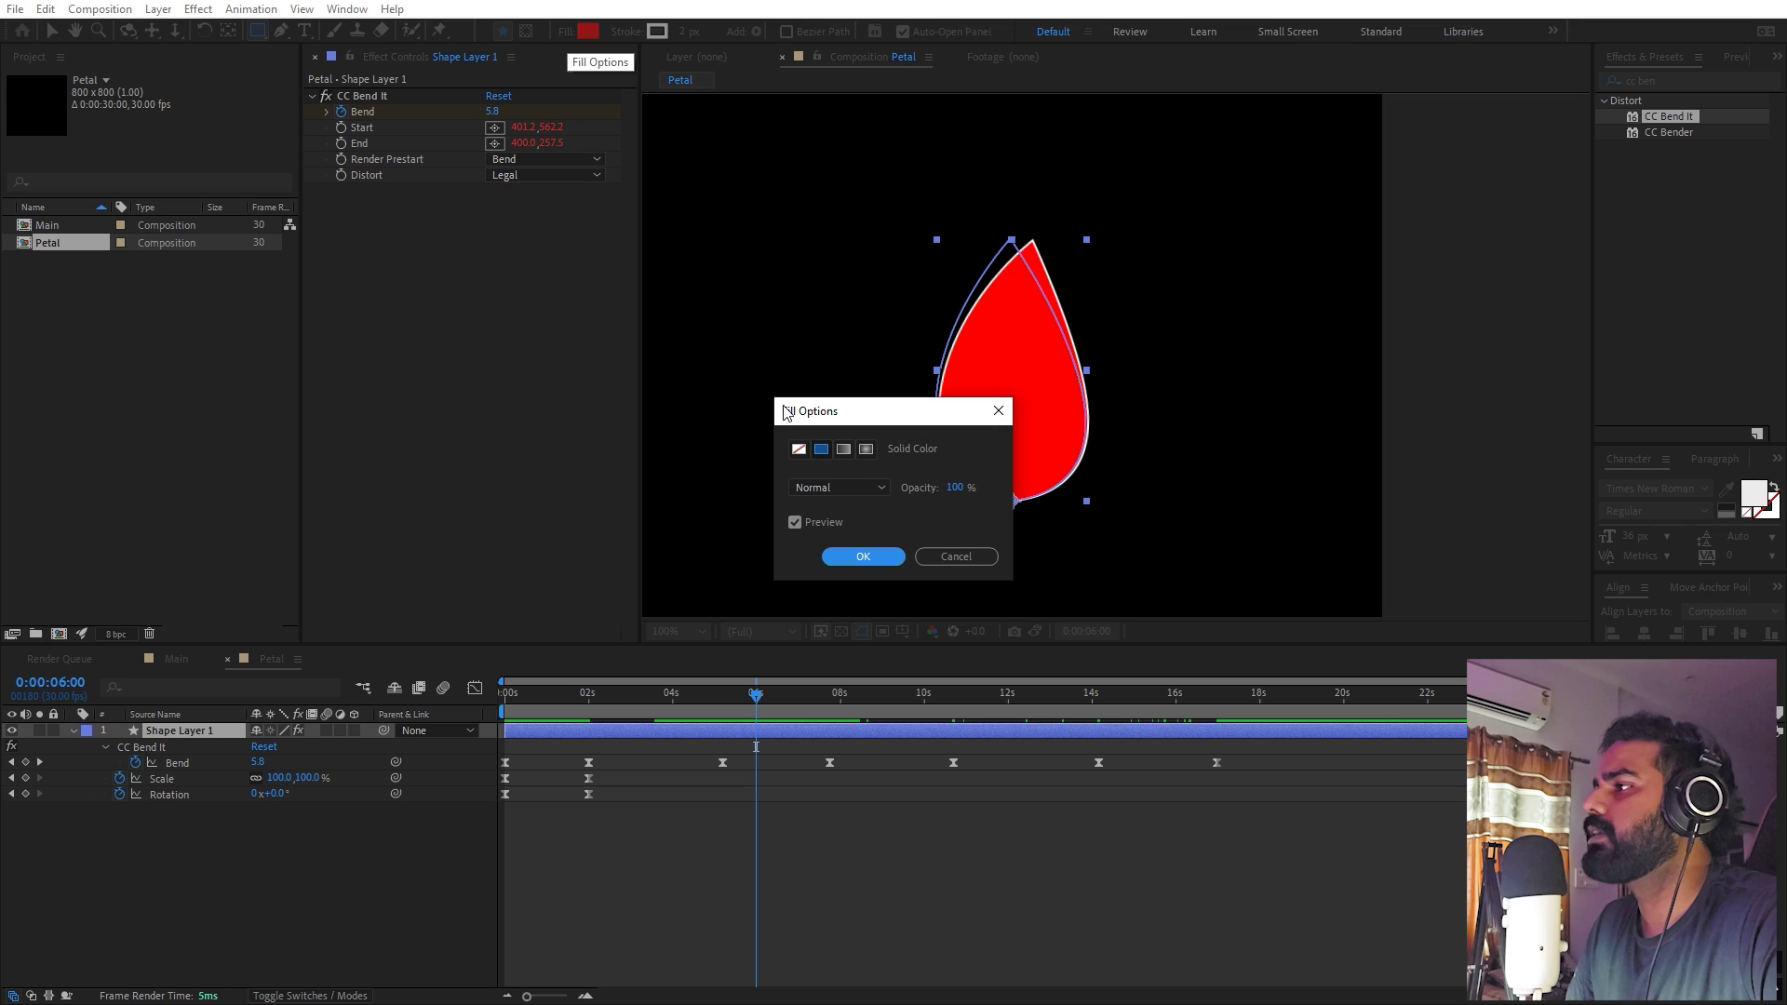
{"action": "left_click", "coordinate": [844, 449]}
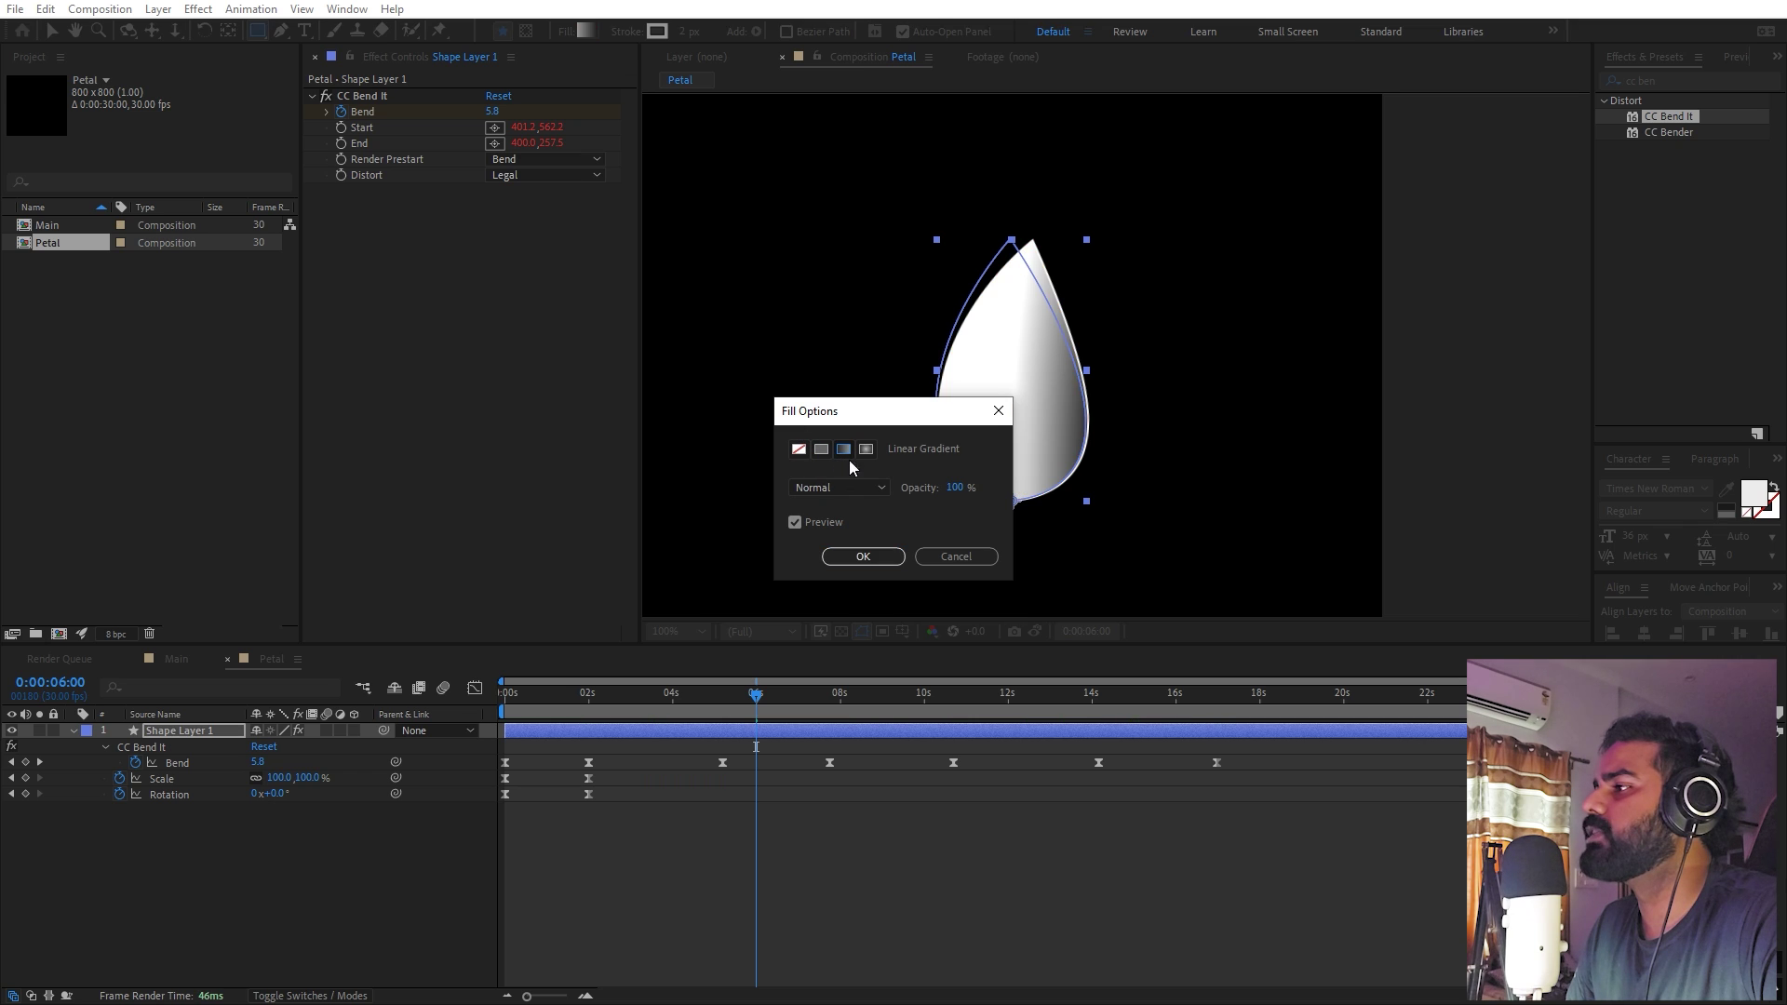
{"action": "left_click", "coordinate": [862, 557]}
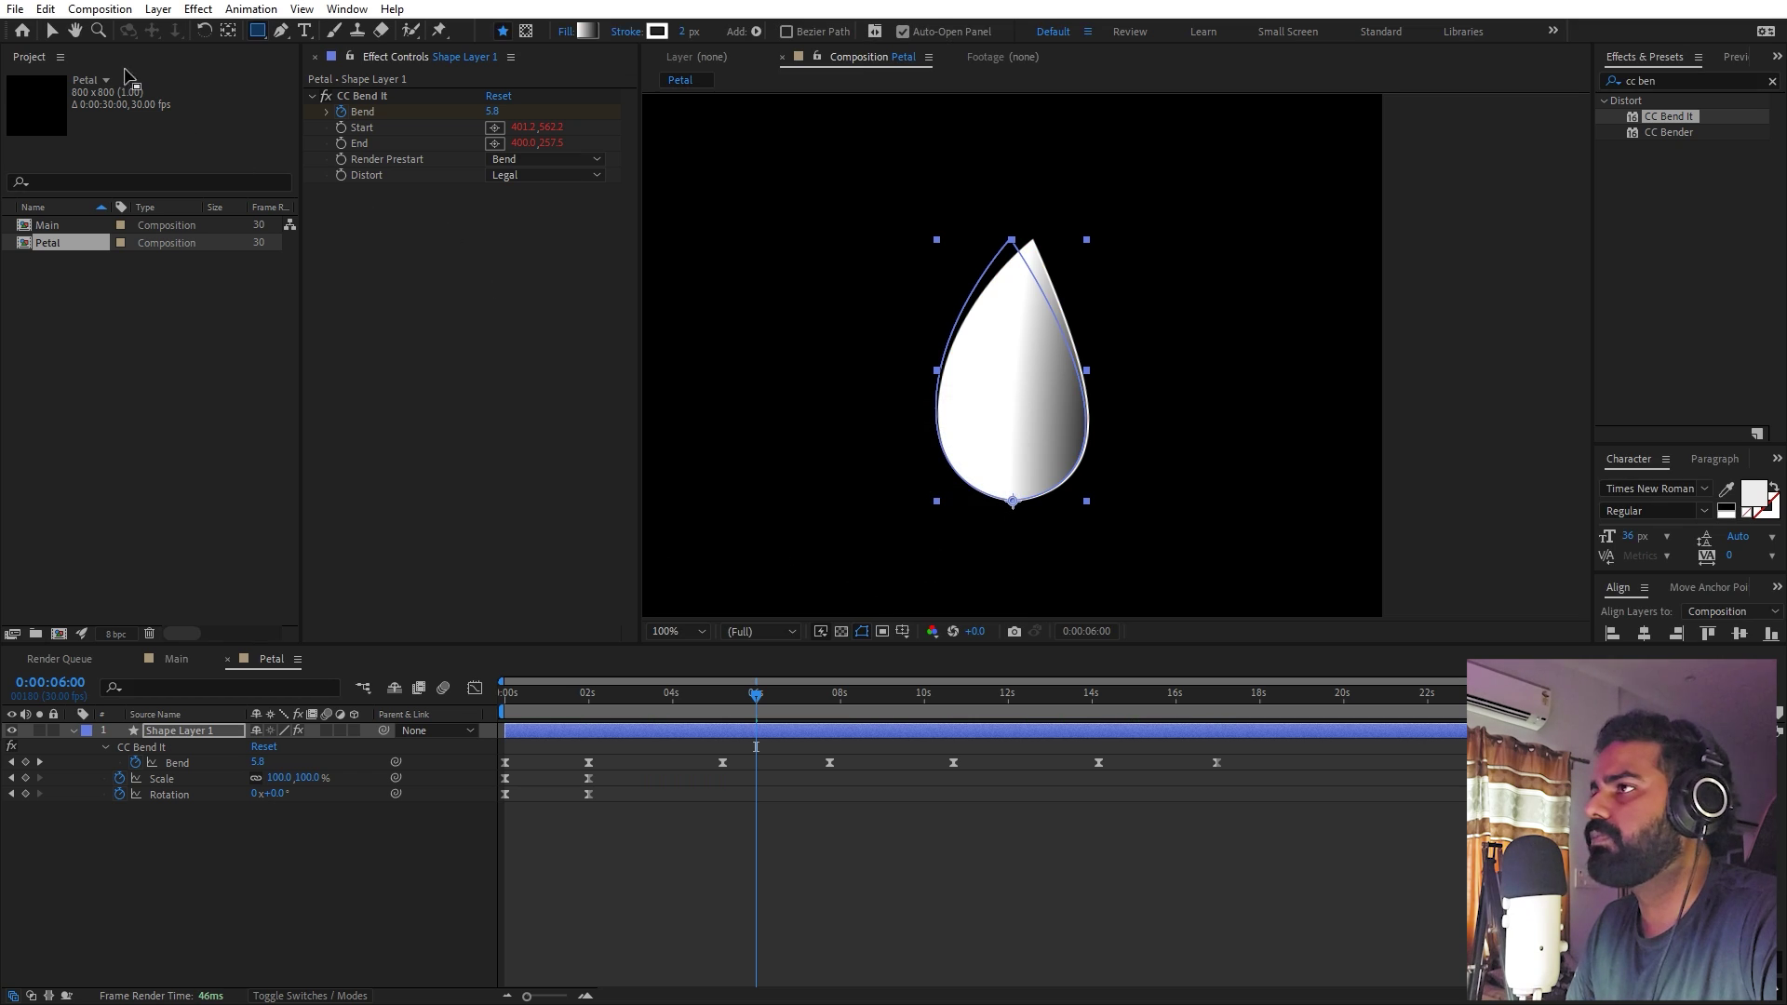
Reposition the petal's gradient so it starts just beneath the petal's lower right side and ends near its centre
{"action": "left_click", "coordinate": [58, 32]}
{"action": "left_click_drag", "start_coordinate": [1010, 352], "coordinate": [1086, 500]}
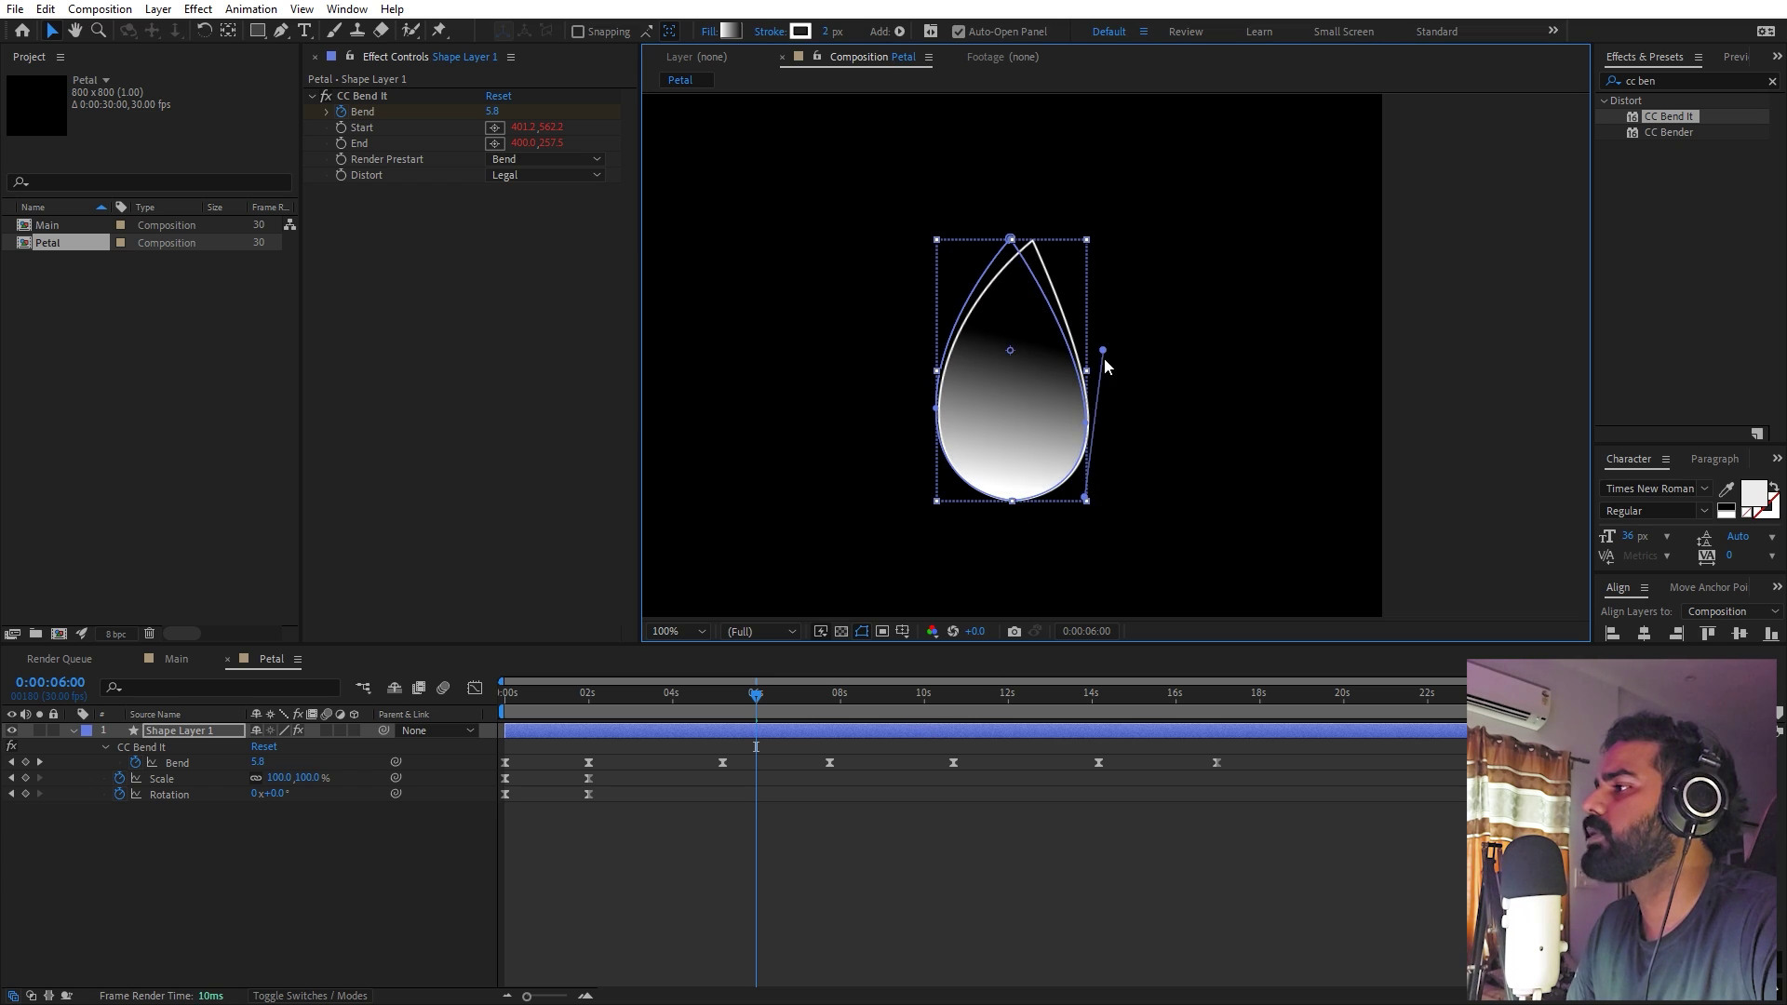
{"action": "left_click_drag", "start_coordinate": [1104, 354], "coordinate": [1012, 332]}
{"action": "left_click_drag", "start_coordinate": [1087, 500], "coordinate": [1072, 501]}
Set the gradient's starting color stop to blue 226DDD
{"action": "left_click", "coordinate": [728, 32]}
{"action": "left_click", "coordinate": [656, 385]}
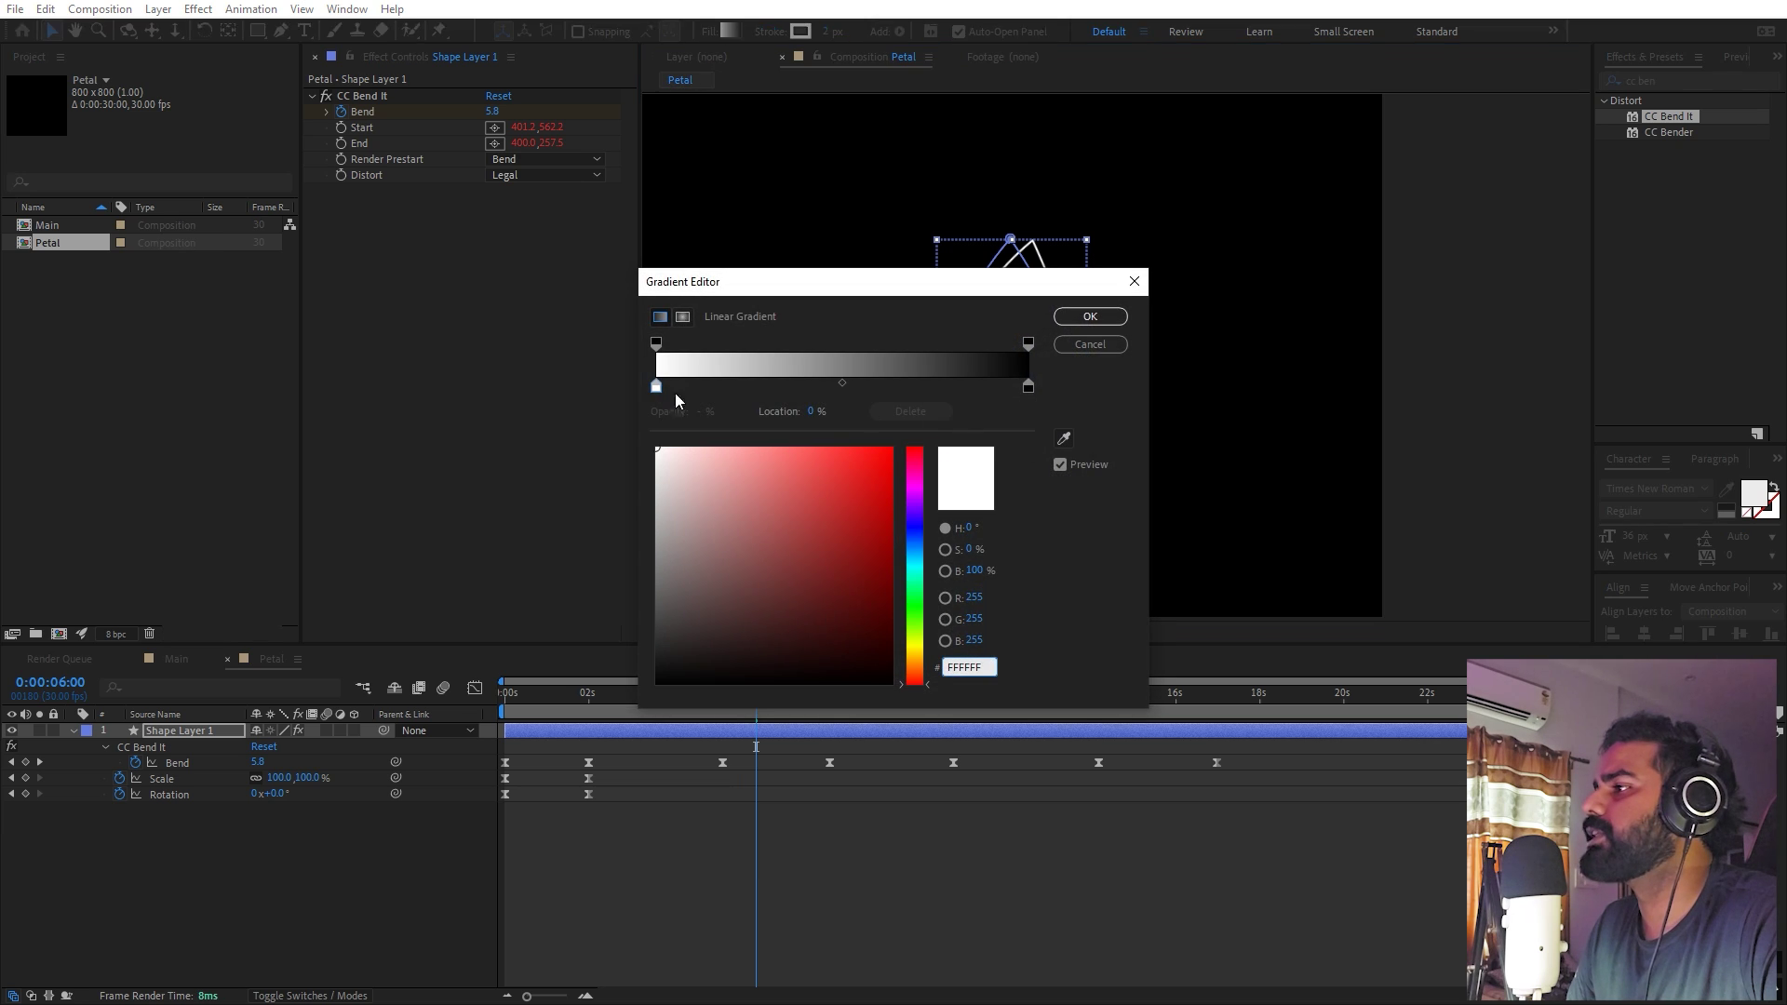
{"action": "left_click", "coordinate": [923, 541]}
{"action": "left_click_drag", "start_coordinate": [813, 519], "coordinate": [870, 515]}
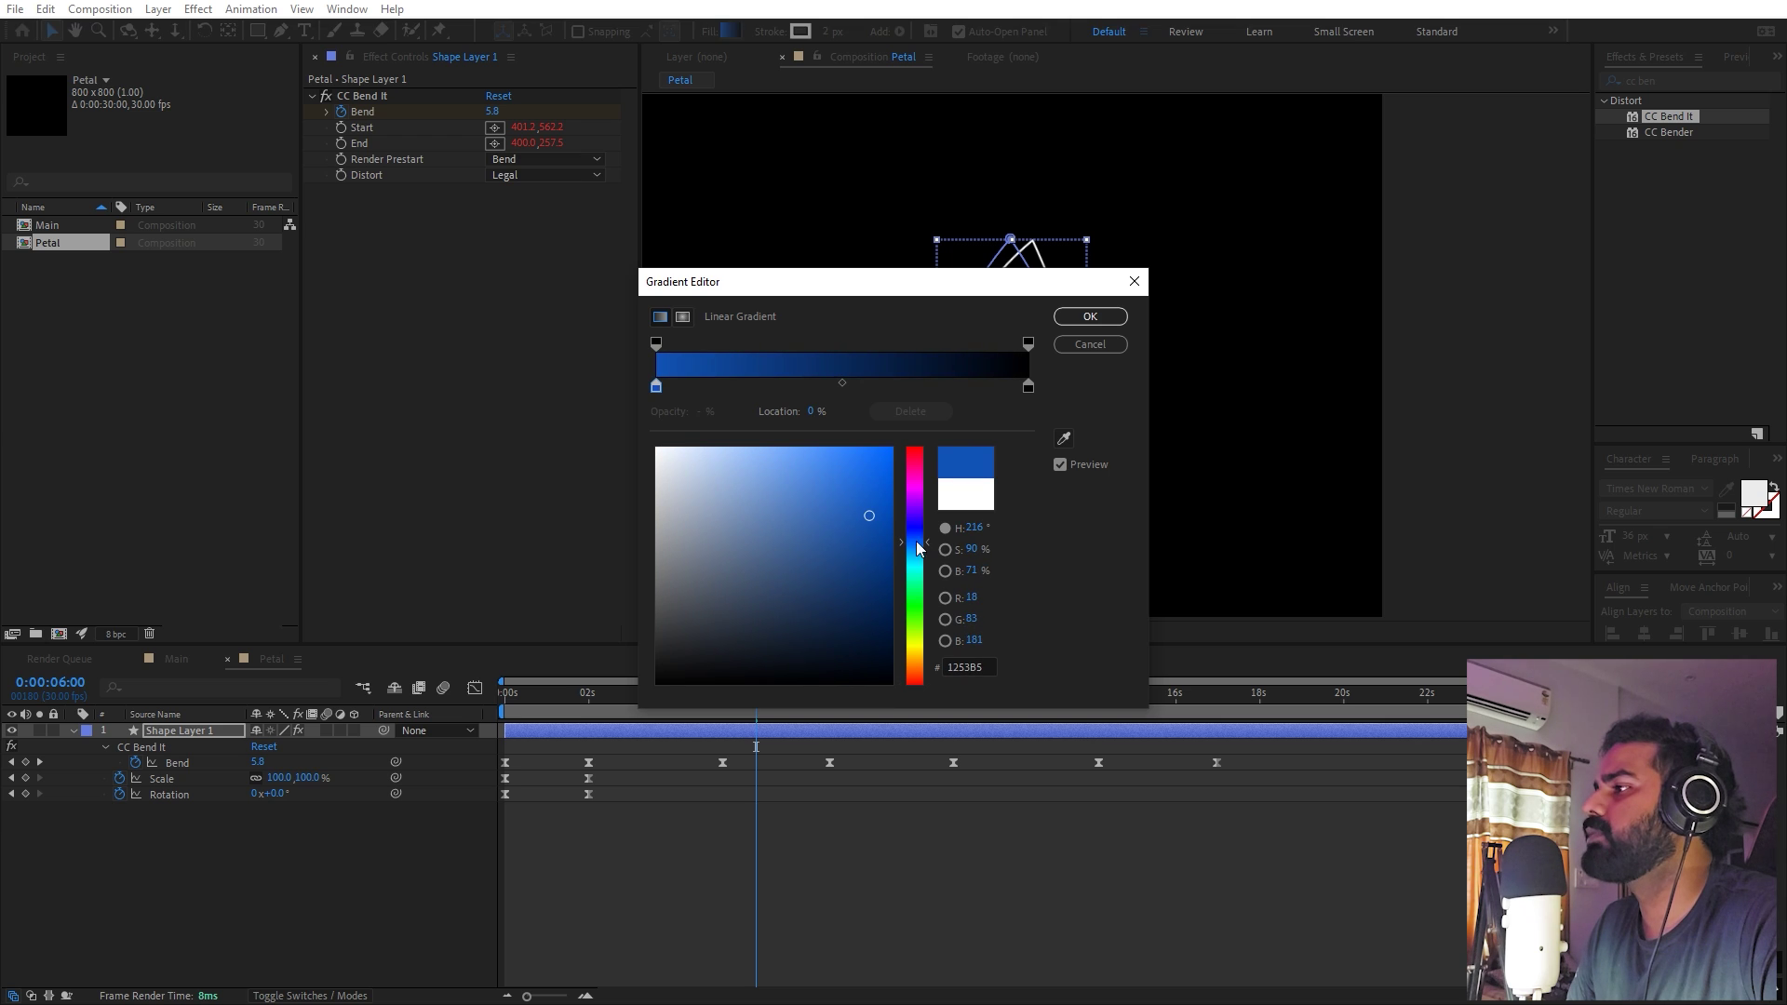
{"action": "left_click", "coordinate": [1084, 316]}
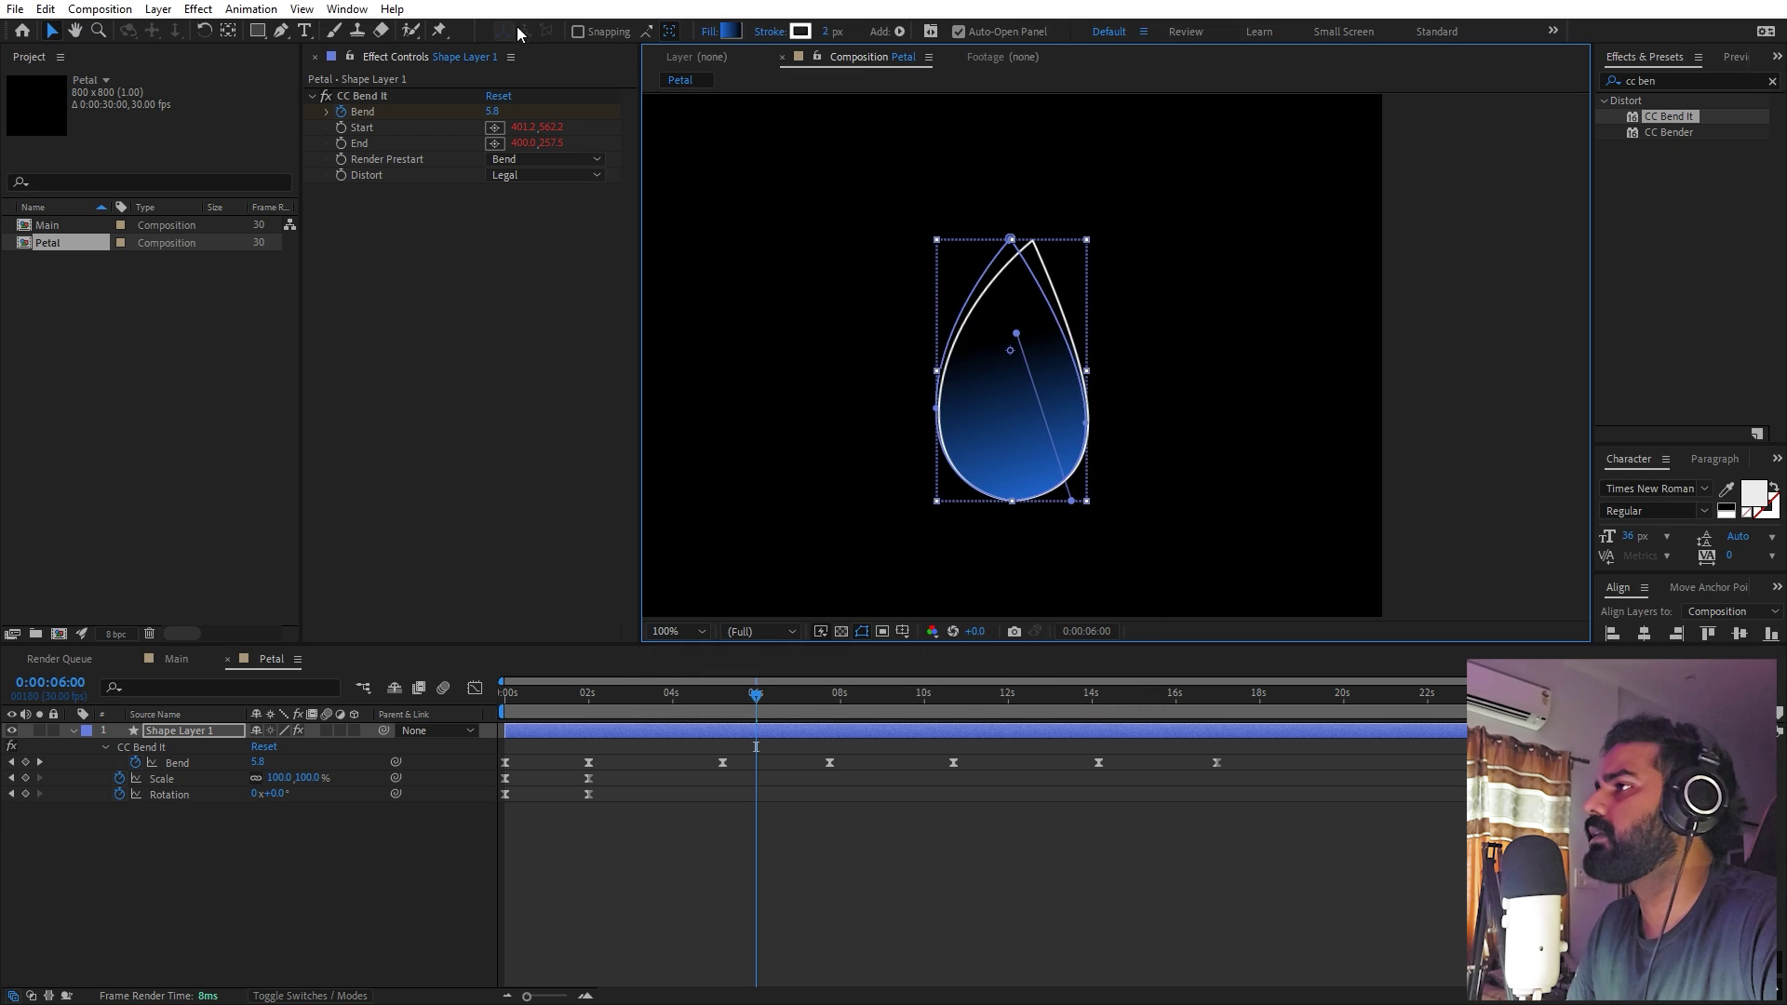
Set the gradient's end color stop to very dark blue 020A15, based on the sampled starting blue
{"action": "left_click", "coordinate": [731, 32]}
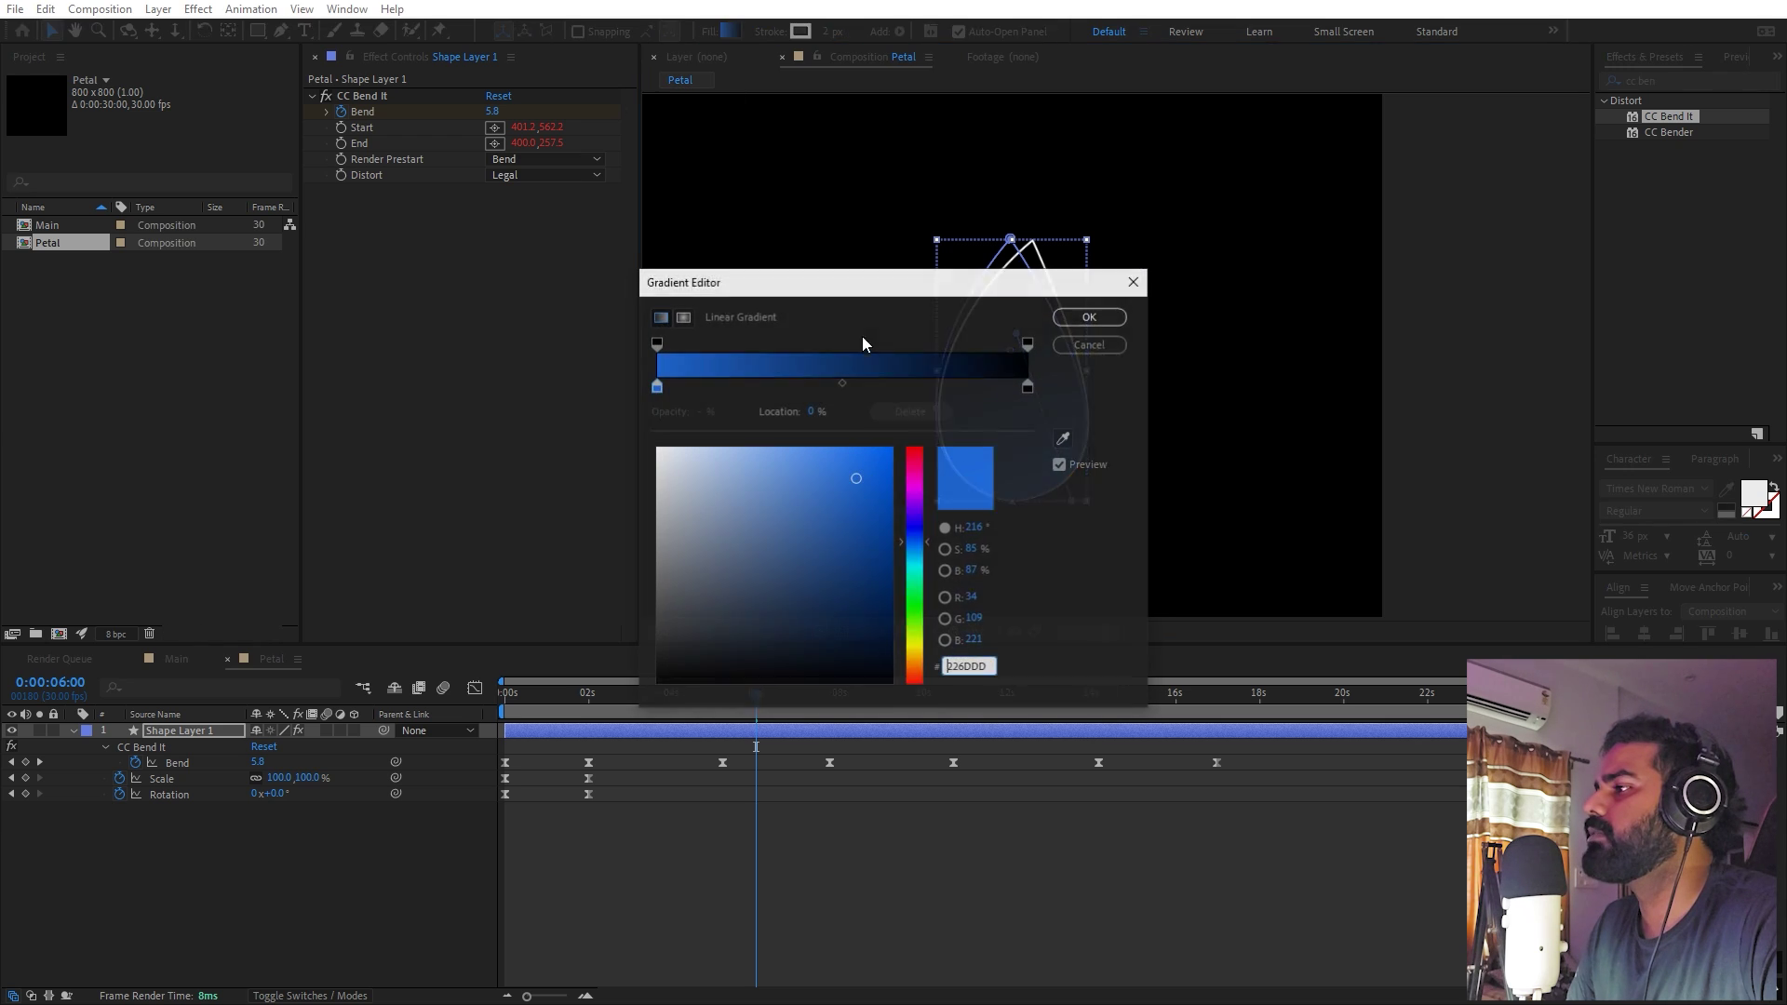
{"action": "left_click", "coordinate": [1027, 385]}
{"action": "left_click", "coordinate": [1063, 438]}
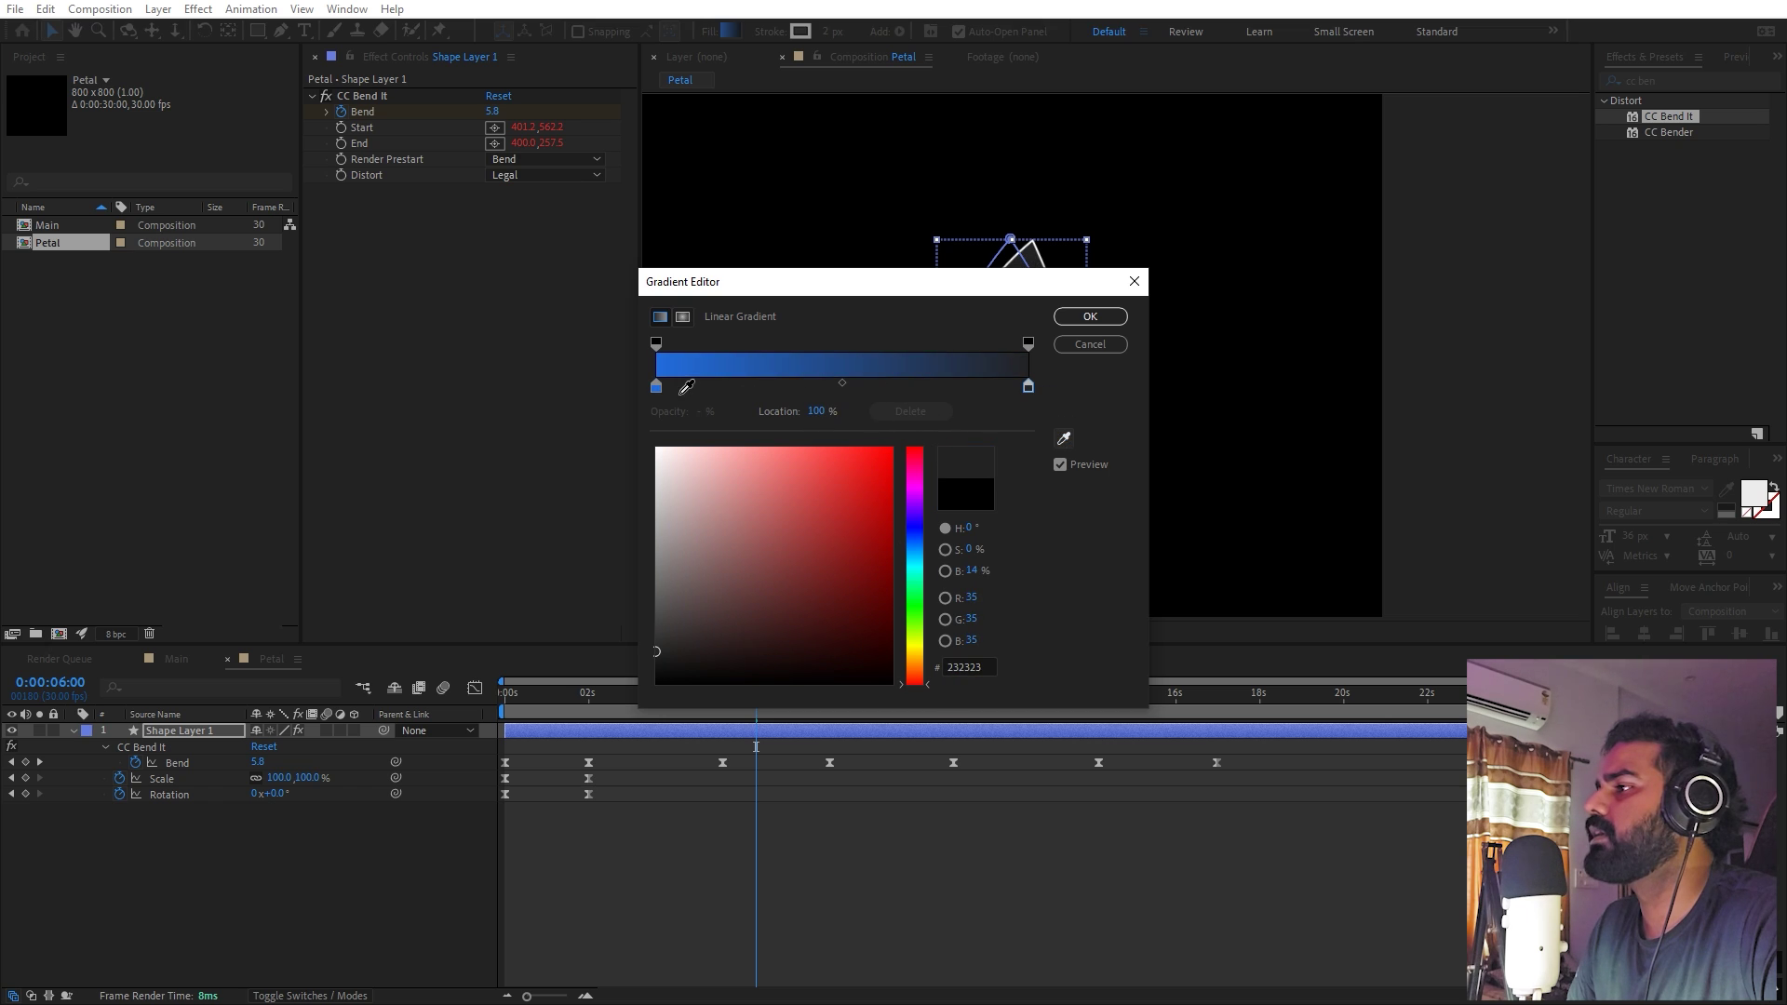
{"action": "left_click", "coordinate": [663, 376]}
{"action": "left_click", "coordinate": [874, 663]}
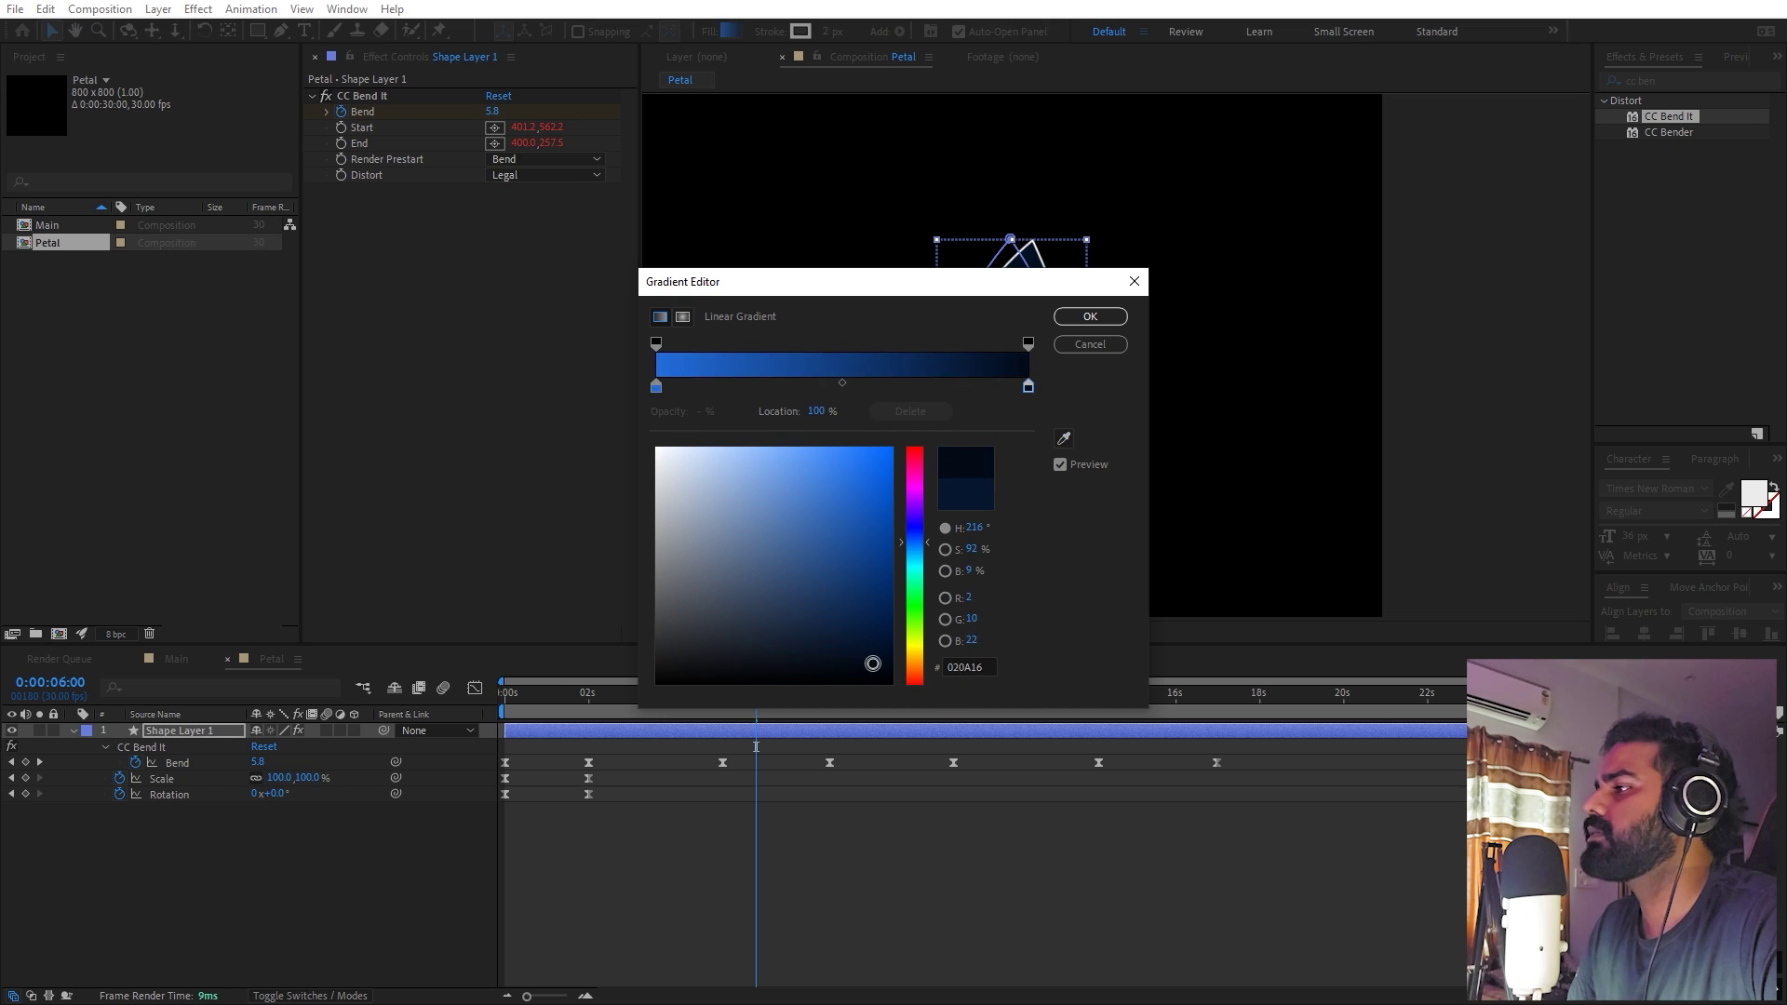
{"action": "left_click_drag", "start_coordinate": [872, 672], "coordinate": [871, 665]}
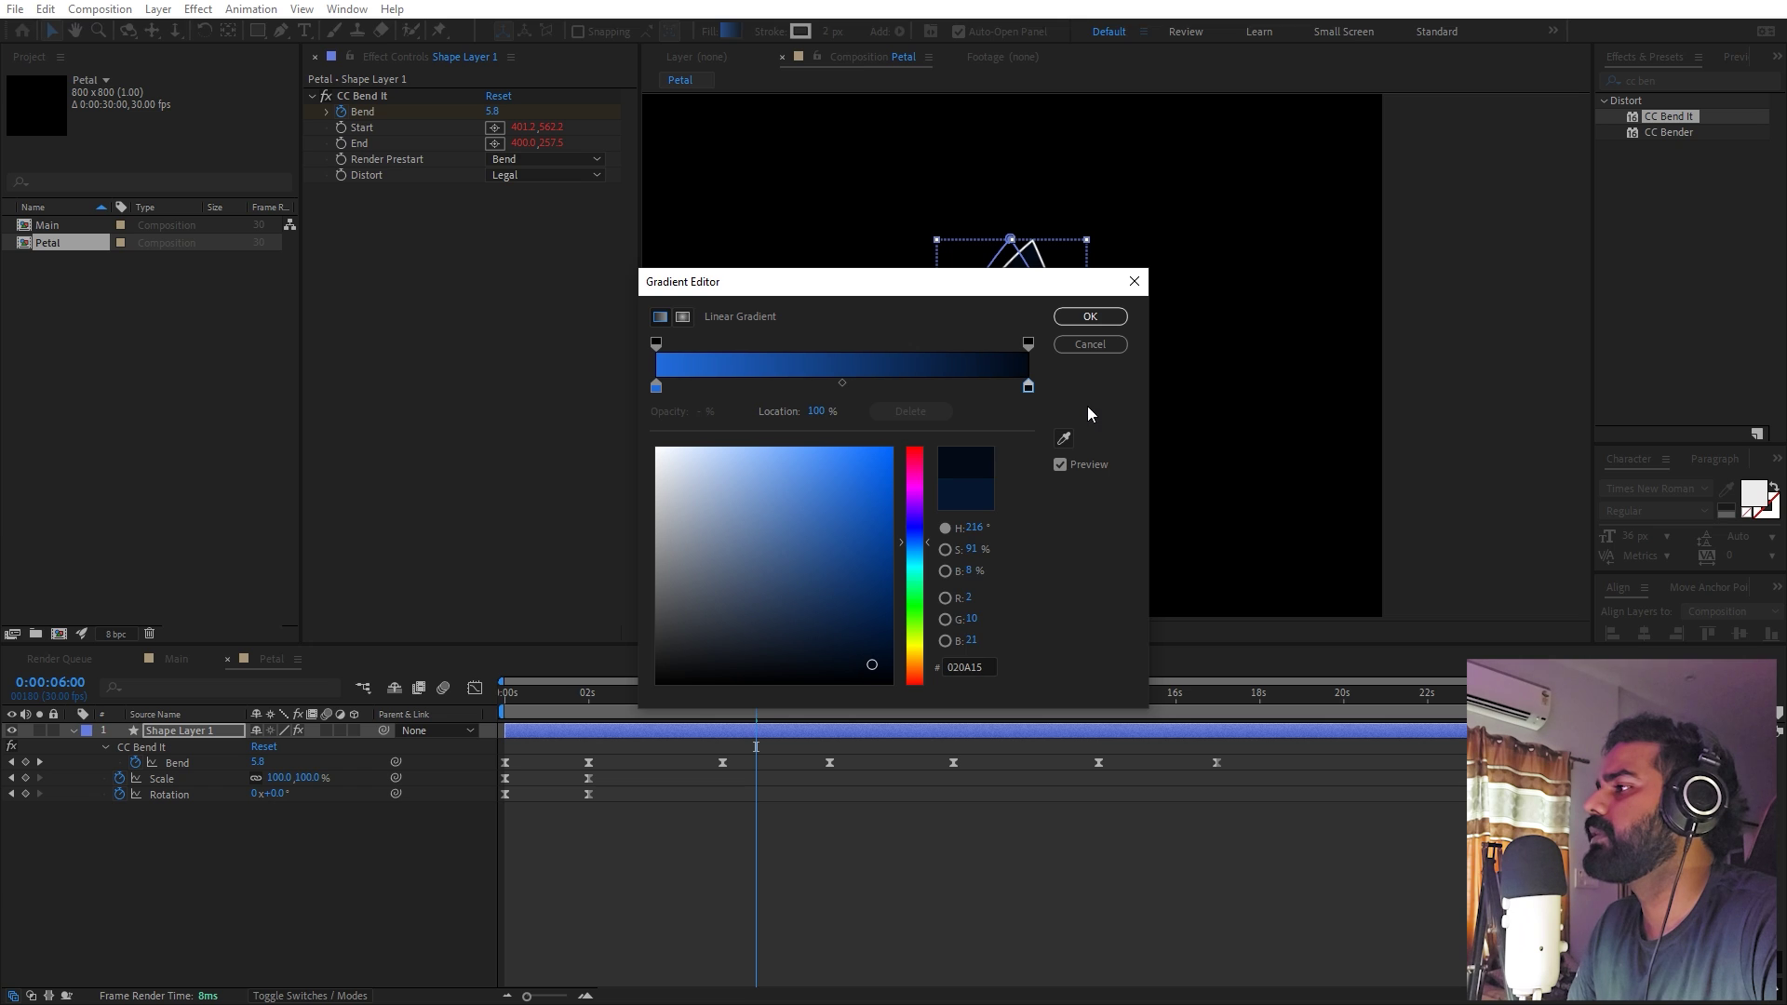
{"action": "left_click", "coordinate": [1090, 316]}
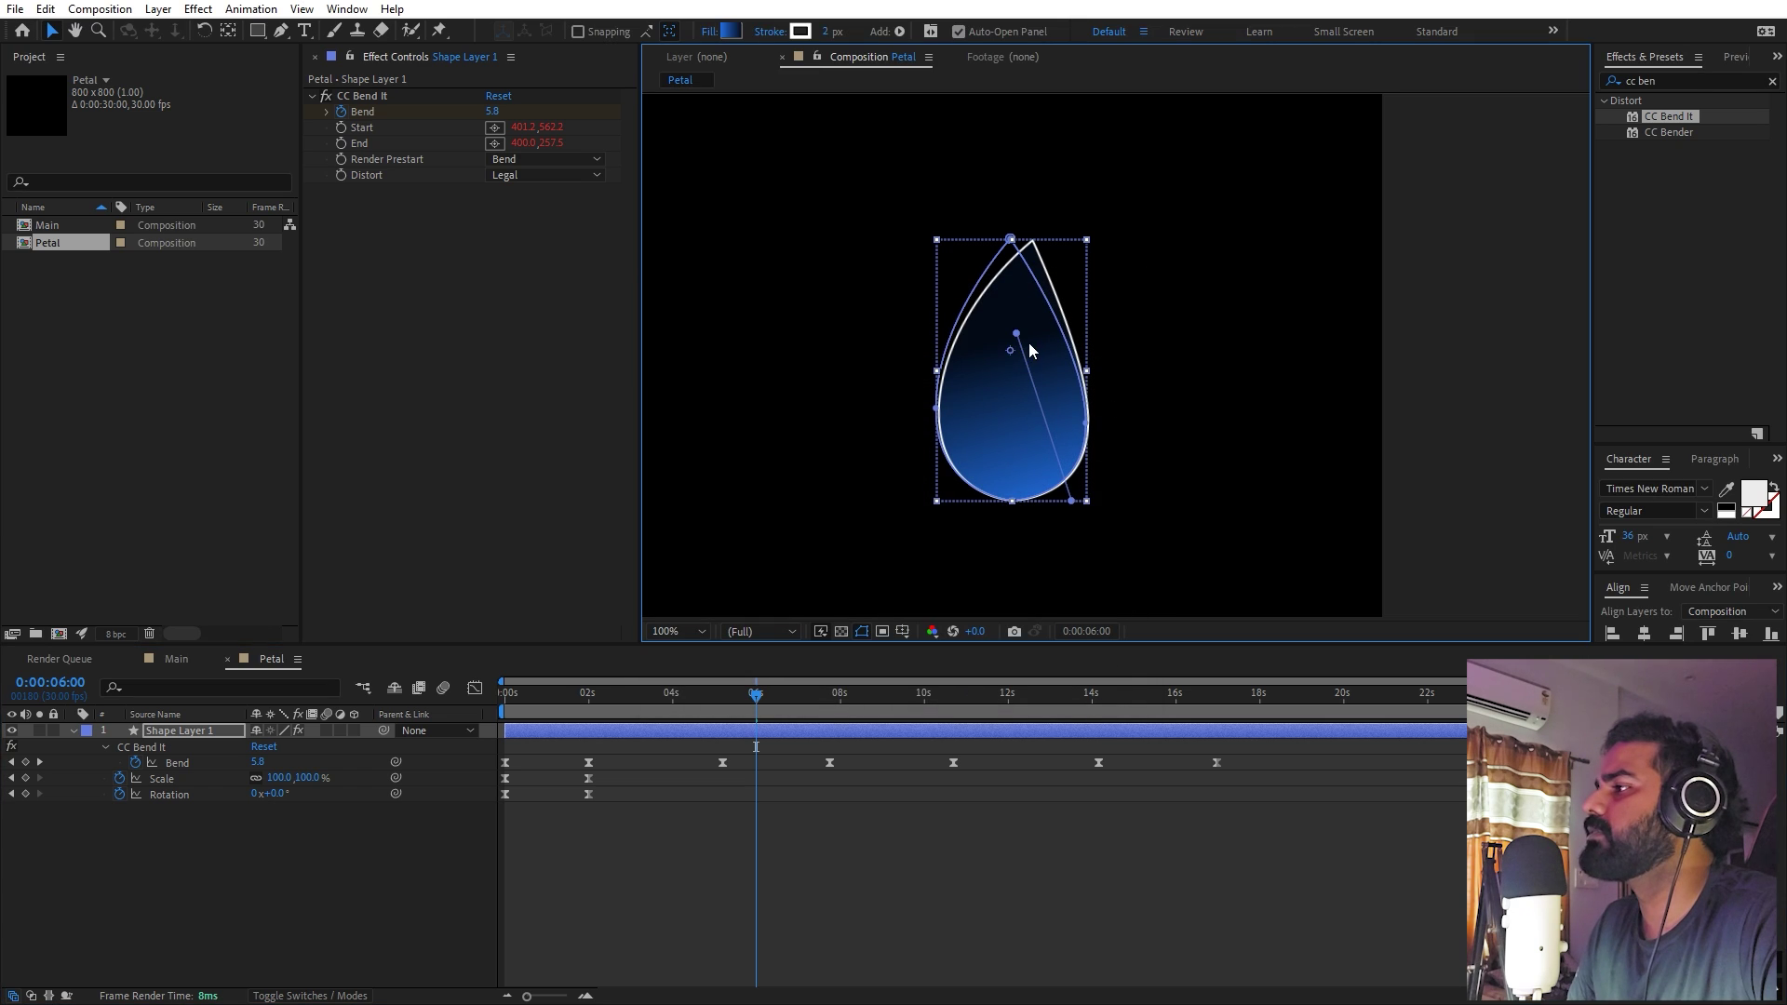
Move the gradient's end point down into the petal's lower half and its start point beyond the petal's lower right corner
{"action": "left_click_drag", "start_coordinate": [1016, 336], "coordinate": [1029, 397]}
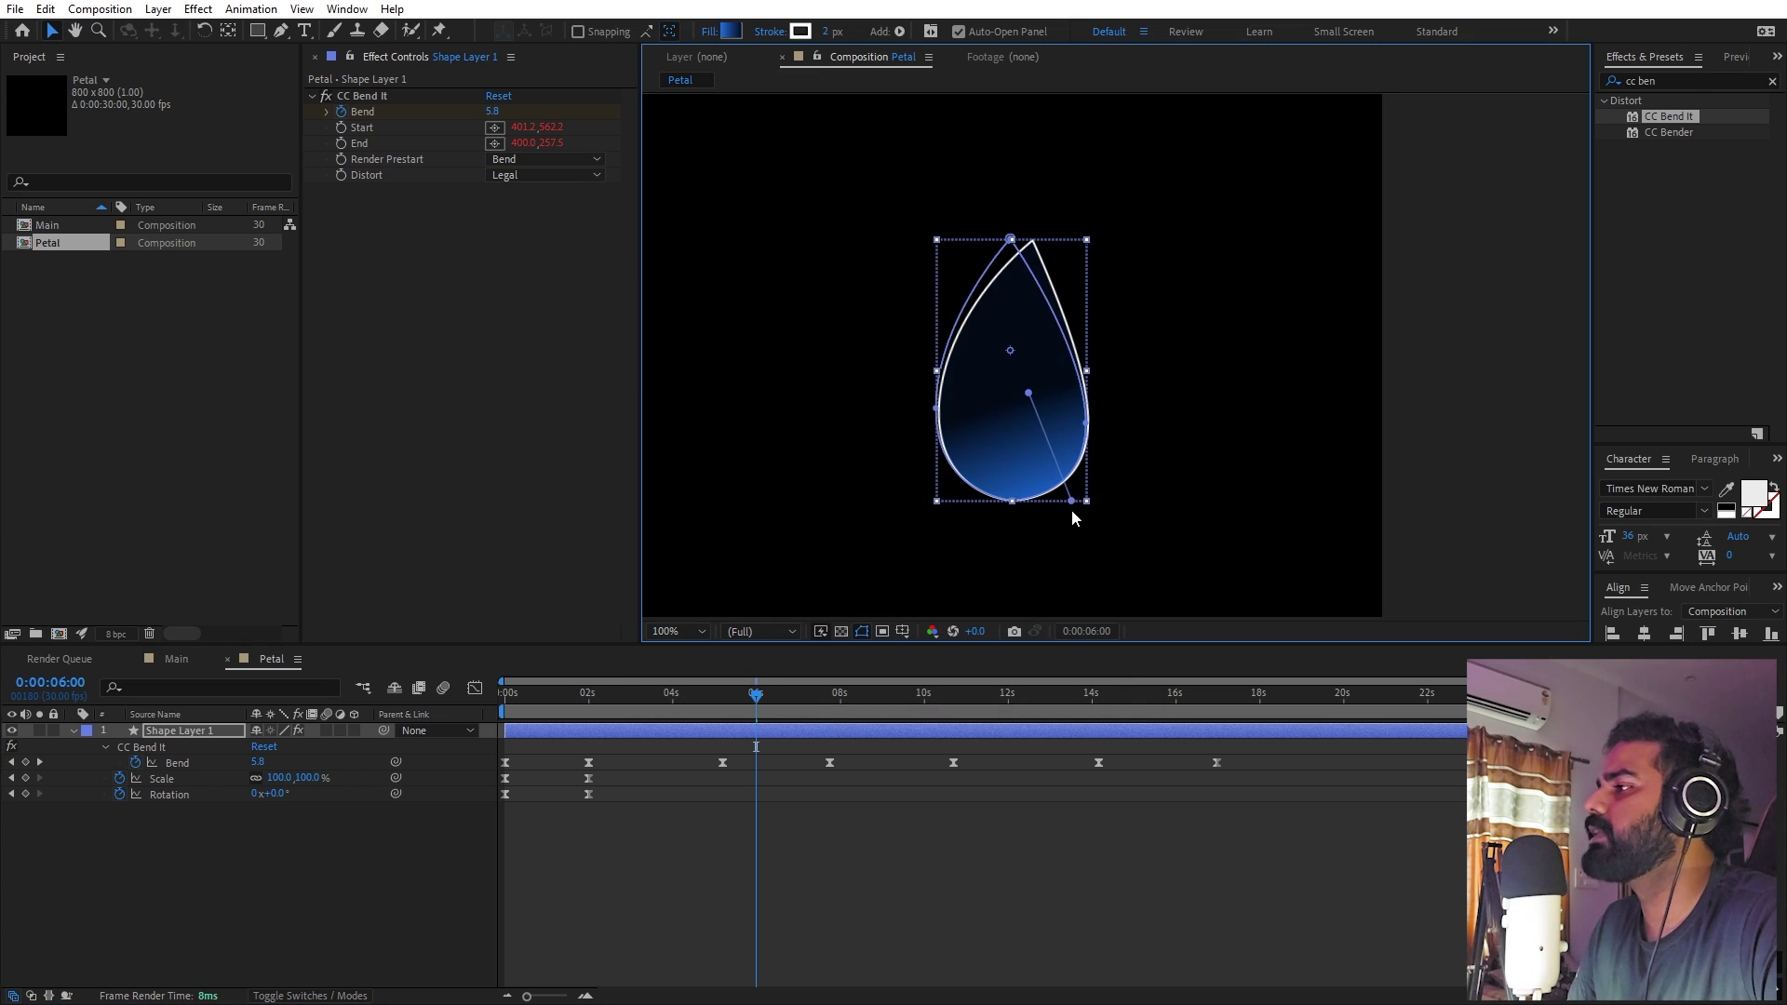
{"action": "left_click_drag", "start_coordinate": [1072, 503], "coordinate": [1101, 549]}
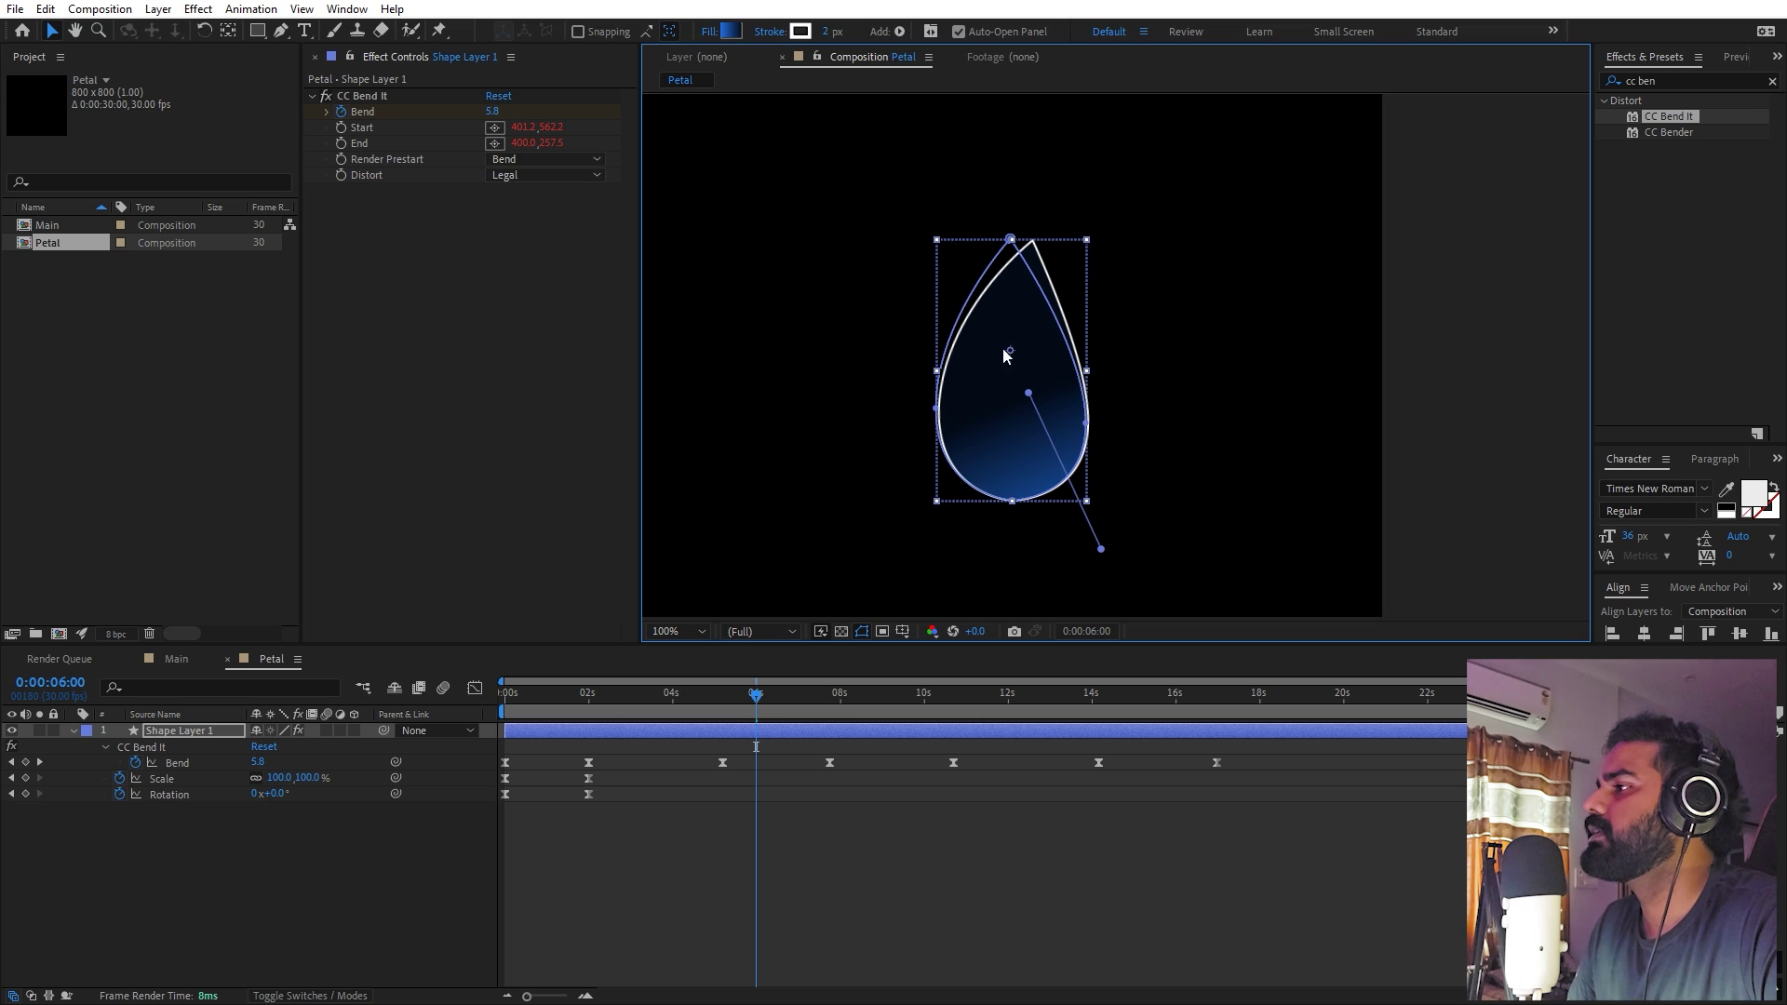
{"action": "left_click", "coordinate": [1015, 808]}
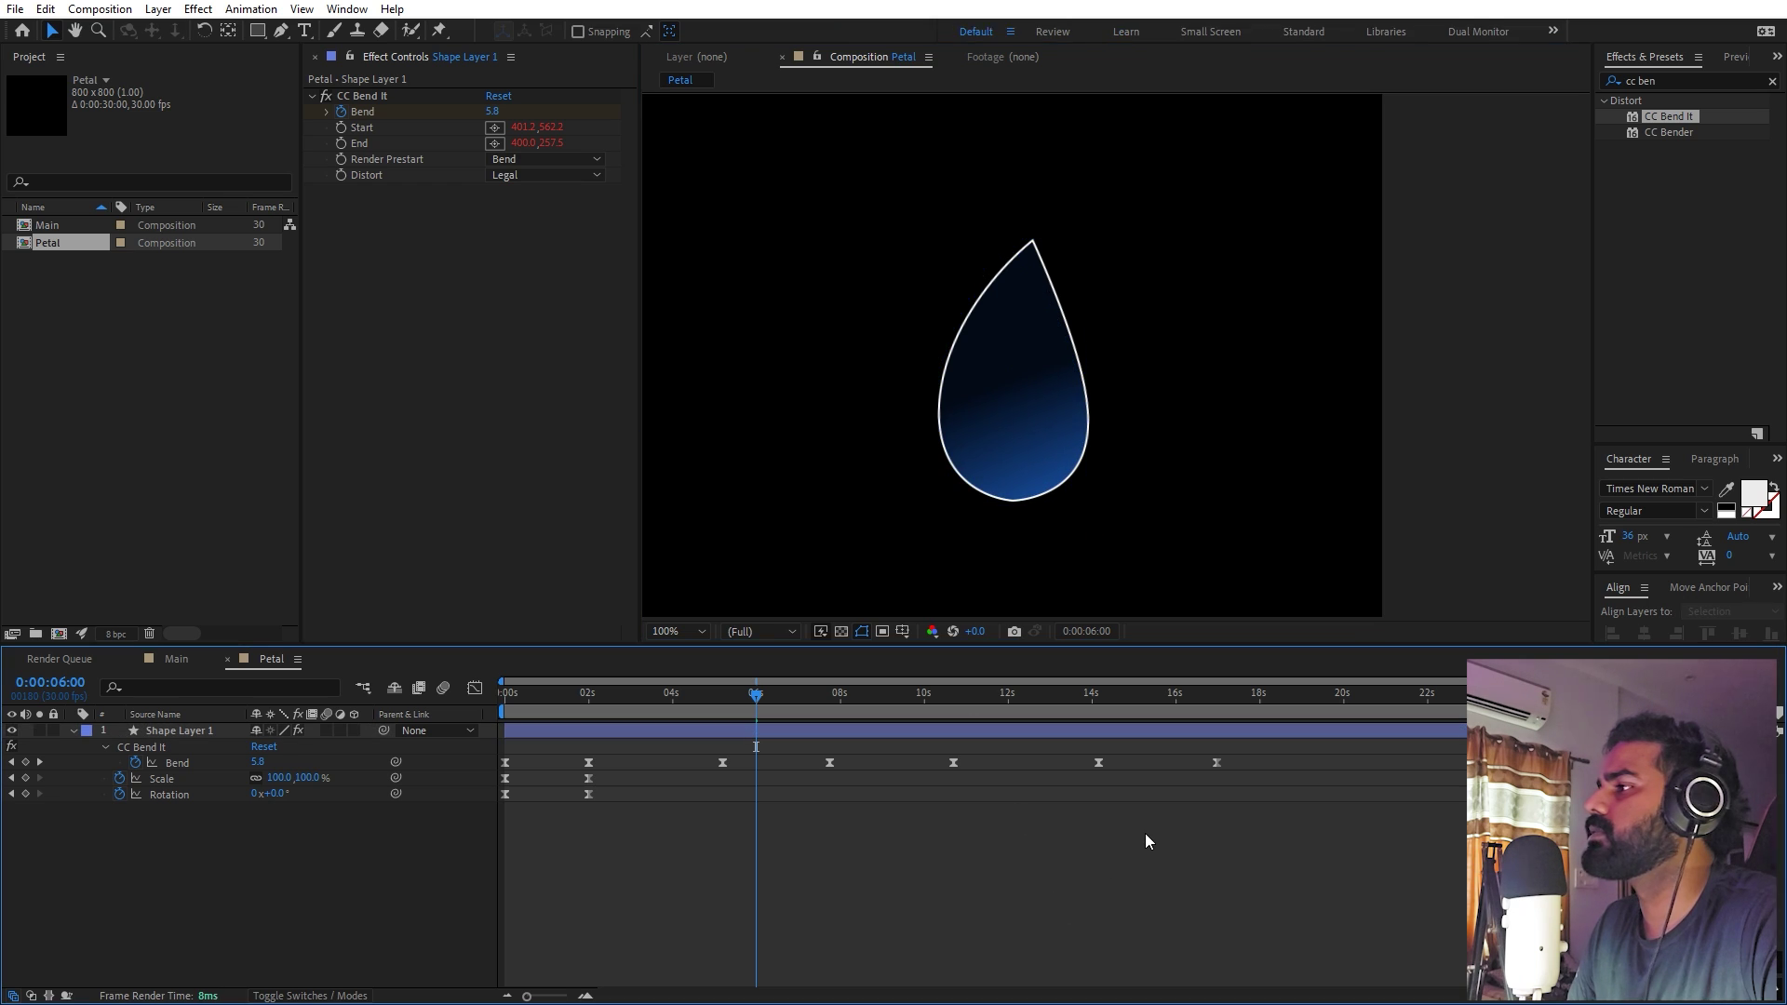
{"action": "left_click", "coordinate": [689, 727]}
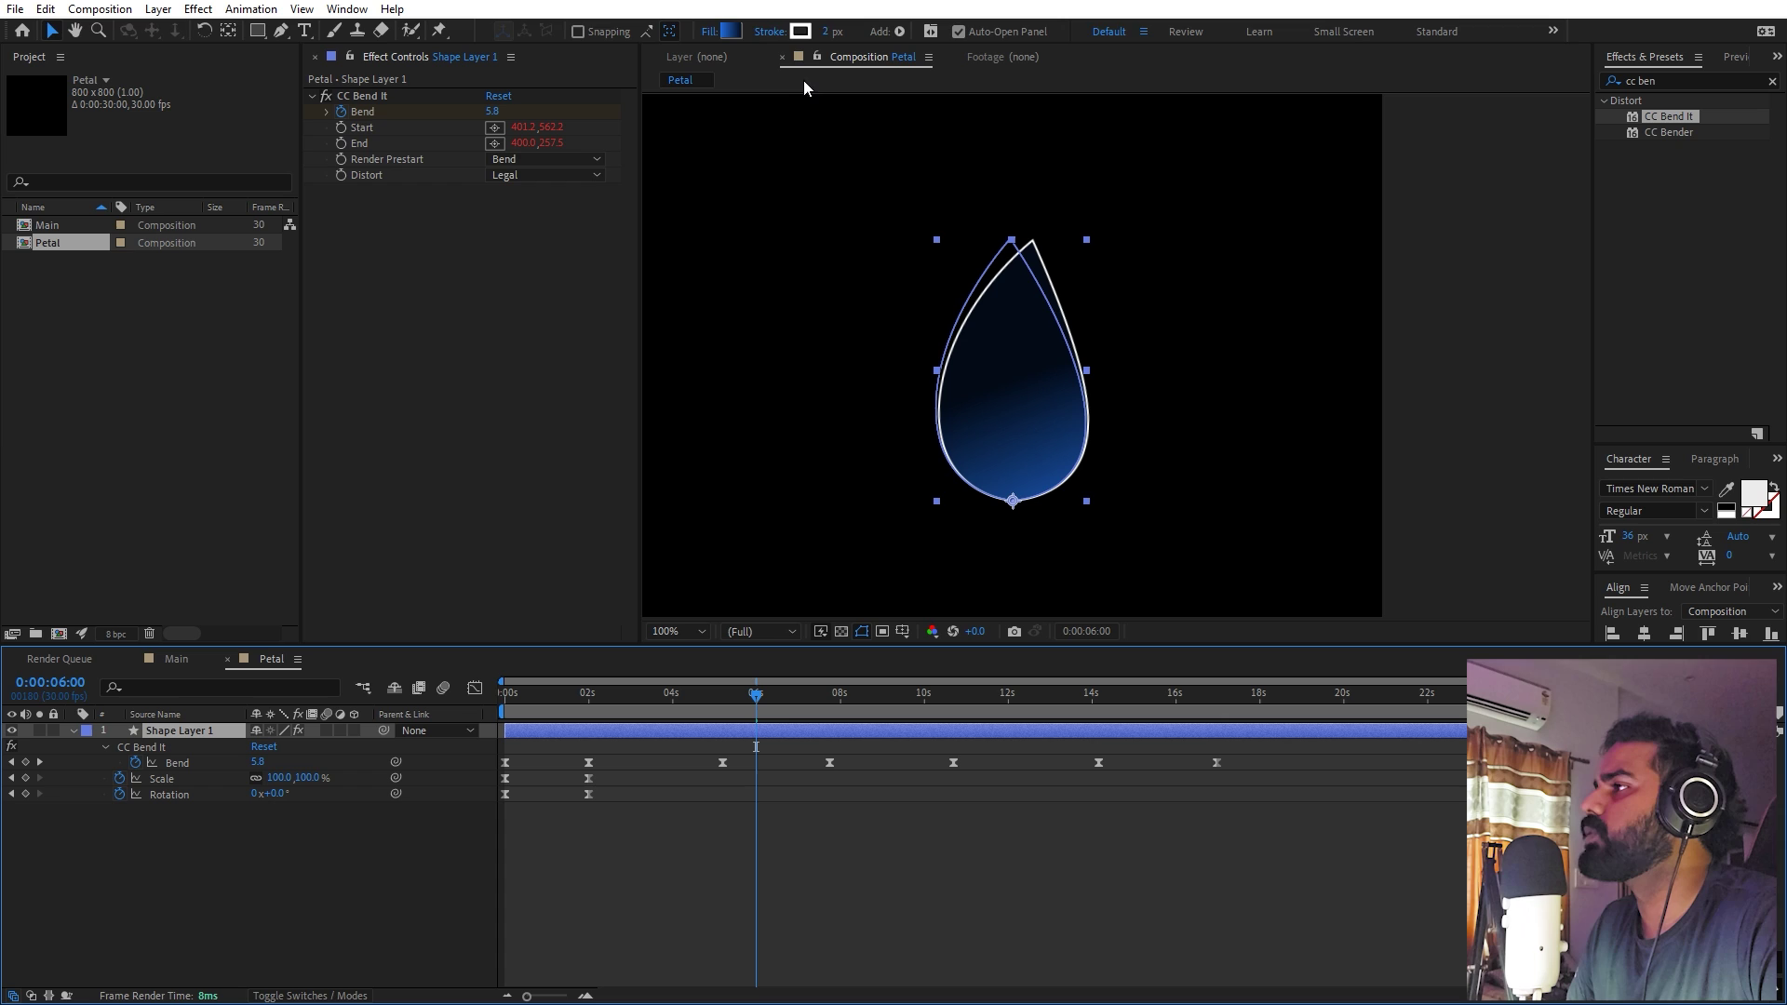
Change the petal's stroke from a solid color to a linear gradient
{"action": "left_click", "coordinate": [773, 33]}
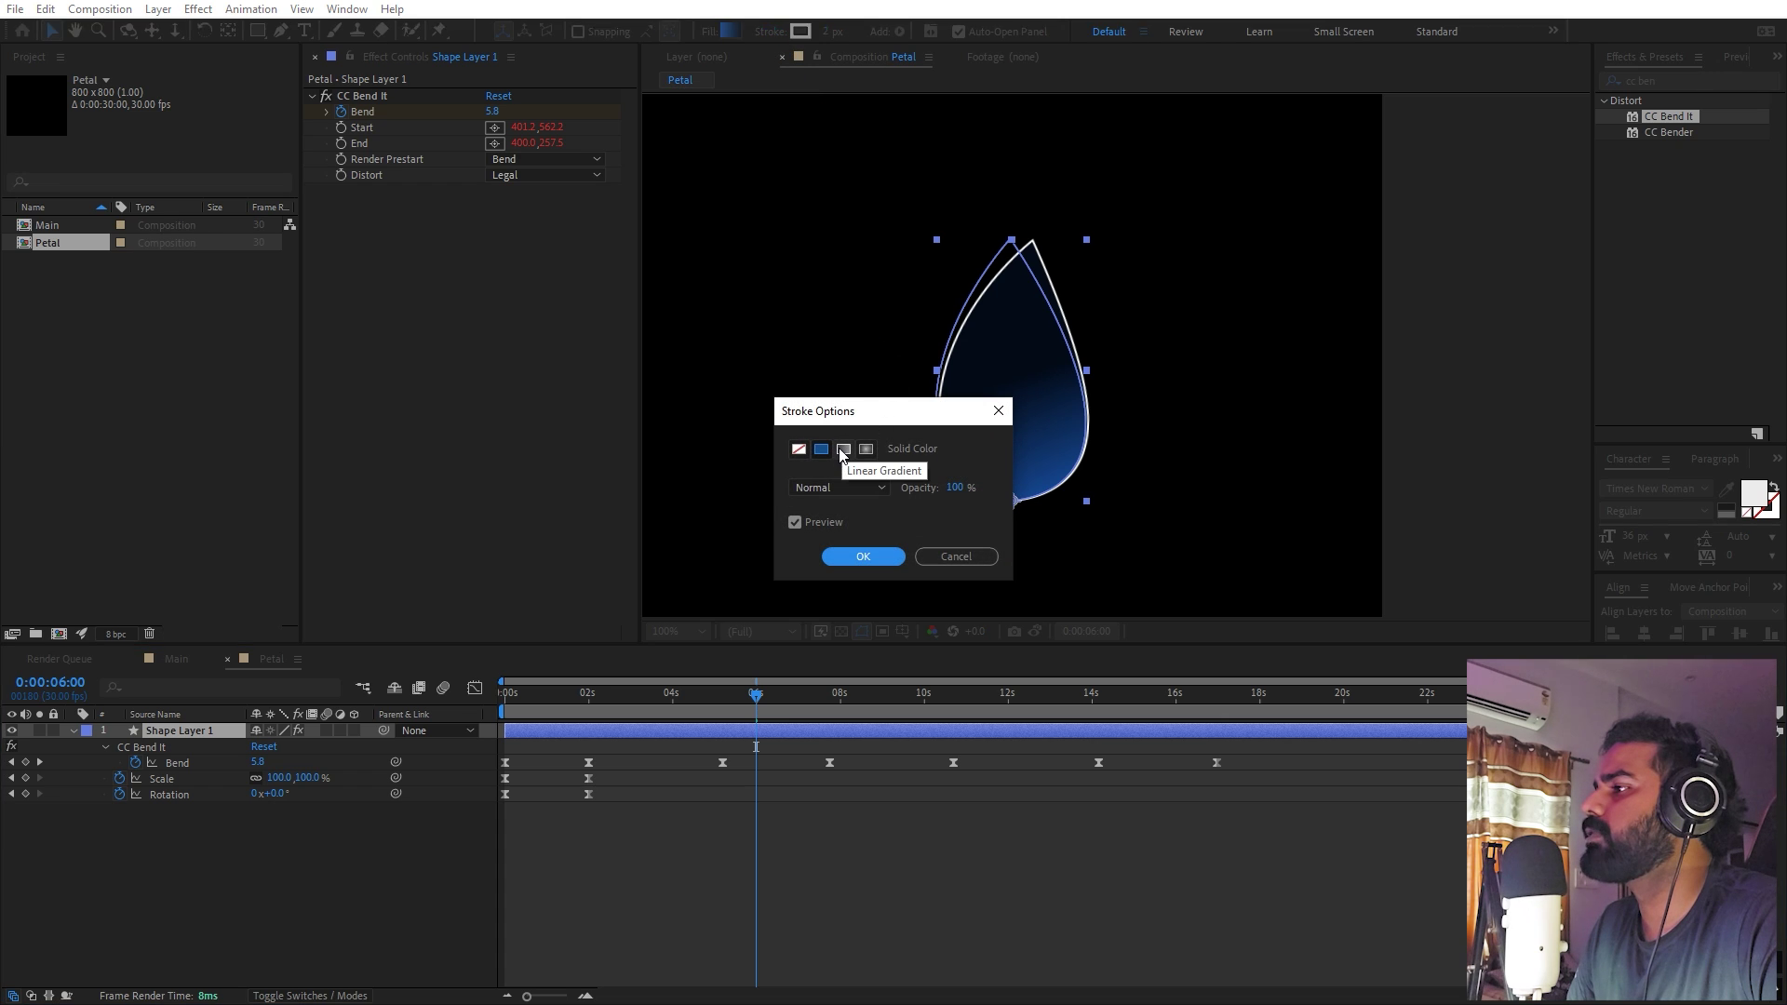
{"action": "left_click", "coordinate": [843, 449]}
{"action": "left_click", "coordinate": [866, 556]}
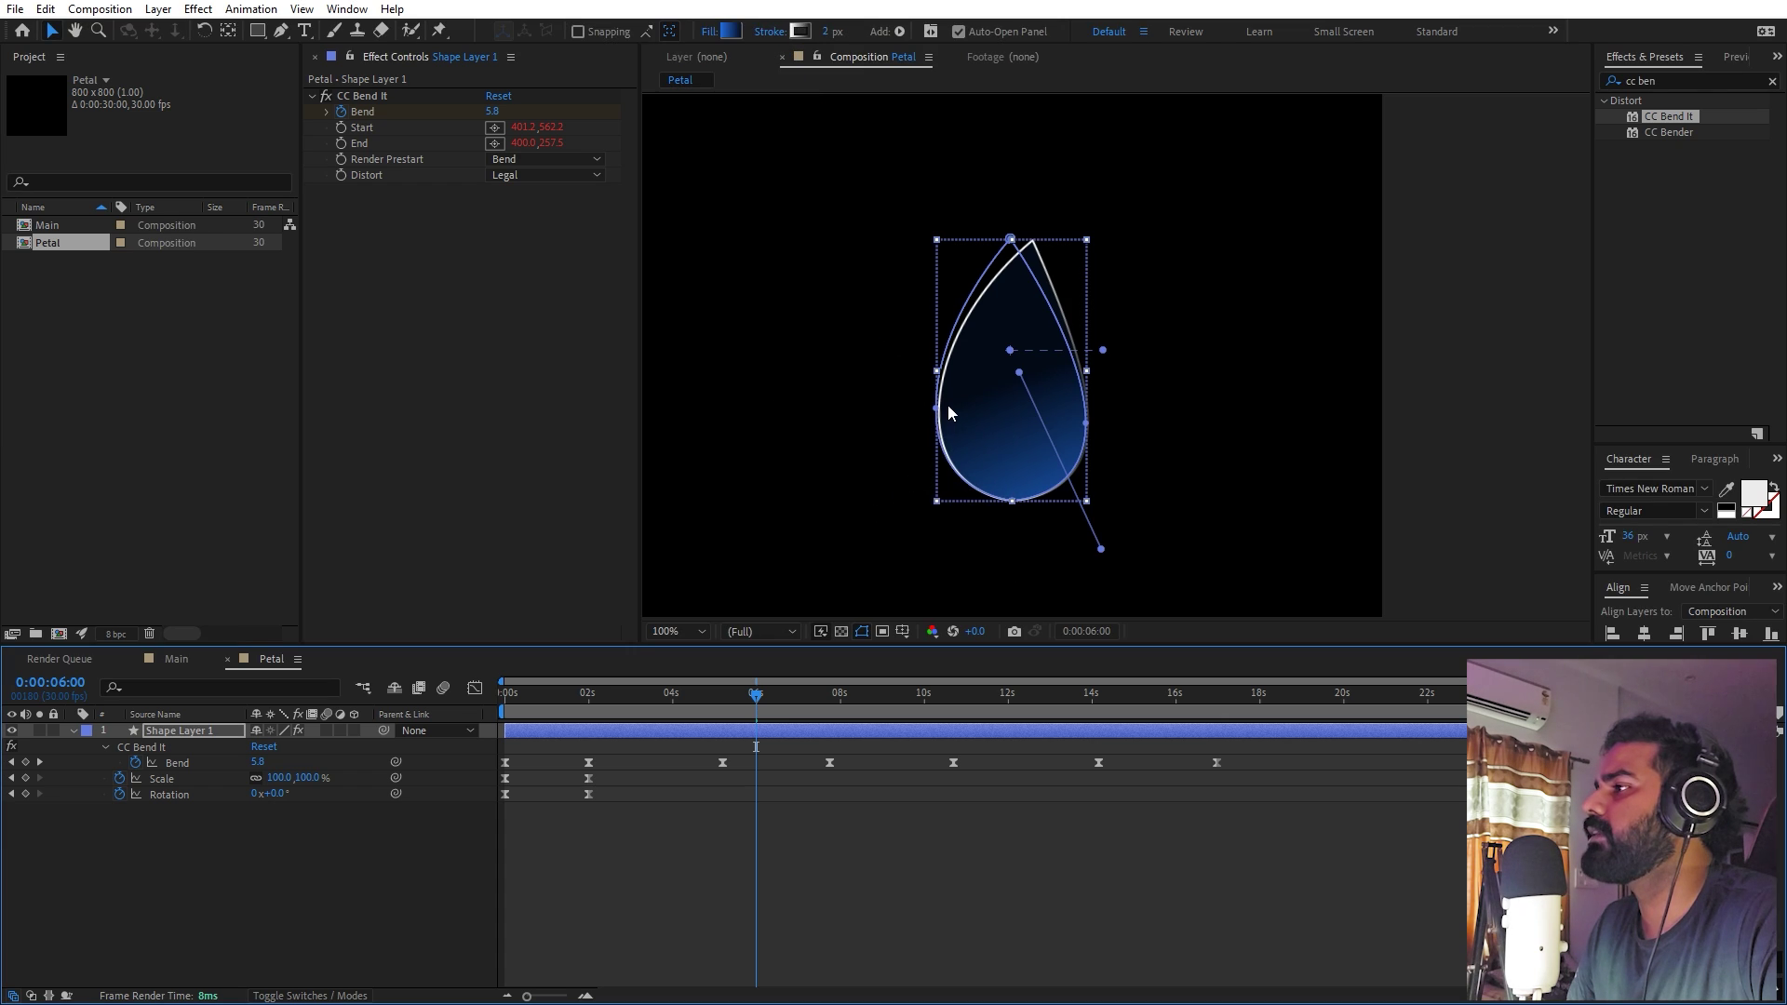
Place the stroke gradient's start point beyond the petal's upper right and its end point just below the petal's base
{"action": "mouse_move", "coordinate": [1019, 372]}
{"action": "left_mouse_down"}
{"action": "mouse_move", "coordinate": [1006, 332]}
{"action": "mouse_move", "coordinate": [1117, 281]}
{"action": "left_mouse_up"}
{"action": "key", "text": "ctrl+z"}
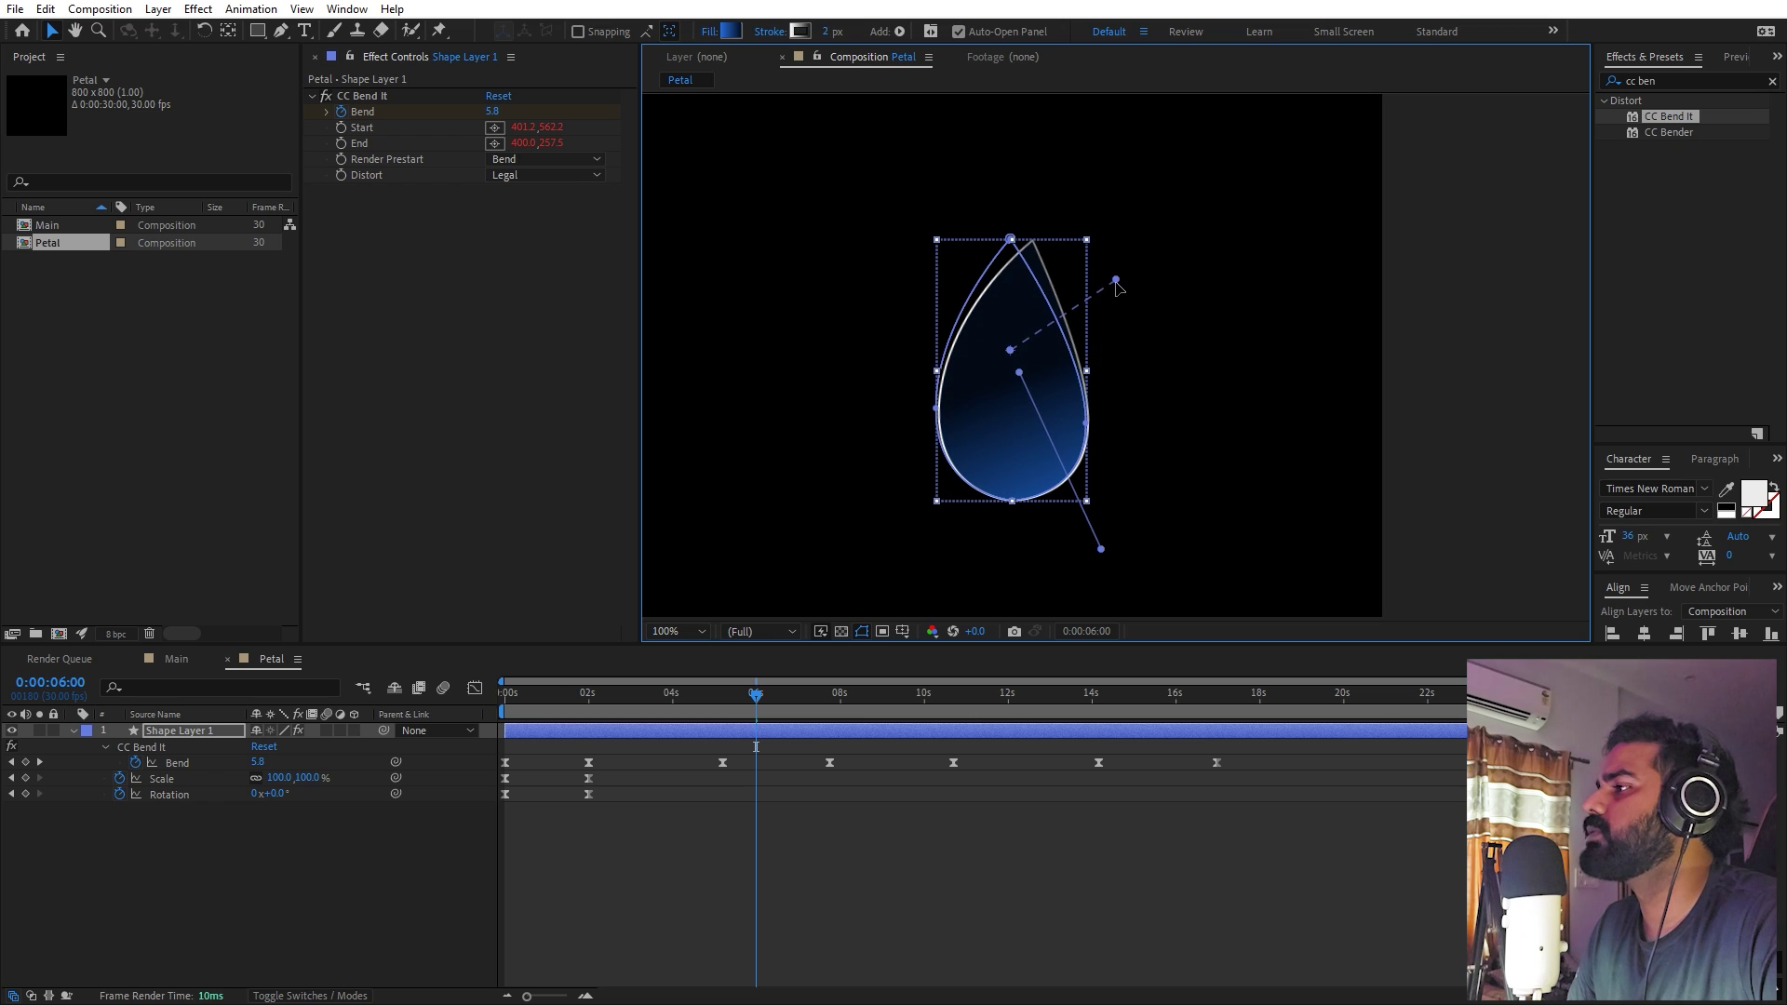
{"action": "mouse_move", "coordinate": [1008, 352]}
{"action": "left_mouse_down"}
{"action": "mouse_move", "coordinate": [937, 510]}
{"action": "mouse_move", "coordinate": [902, 540]}
{"action": "mouse_move", "coordinate": [951, 546]}
{"action": "mouse_move", "coordinate": [1014, 193]}
{"action": "left_mouse_up"}
{"action": "left_click_drag", "start_coordinate": [1117, 281], "coordinate": [1017, 542]}
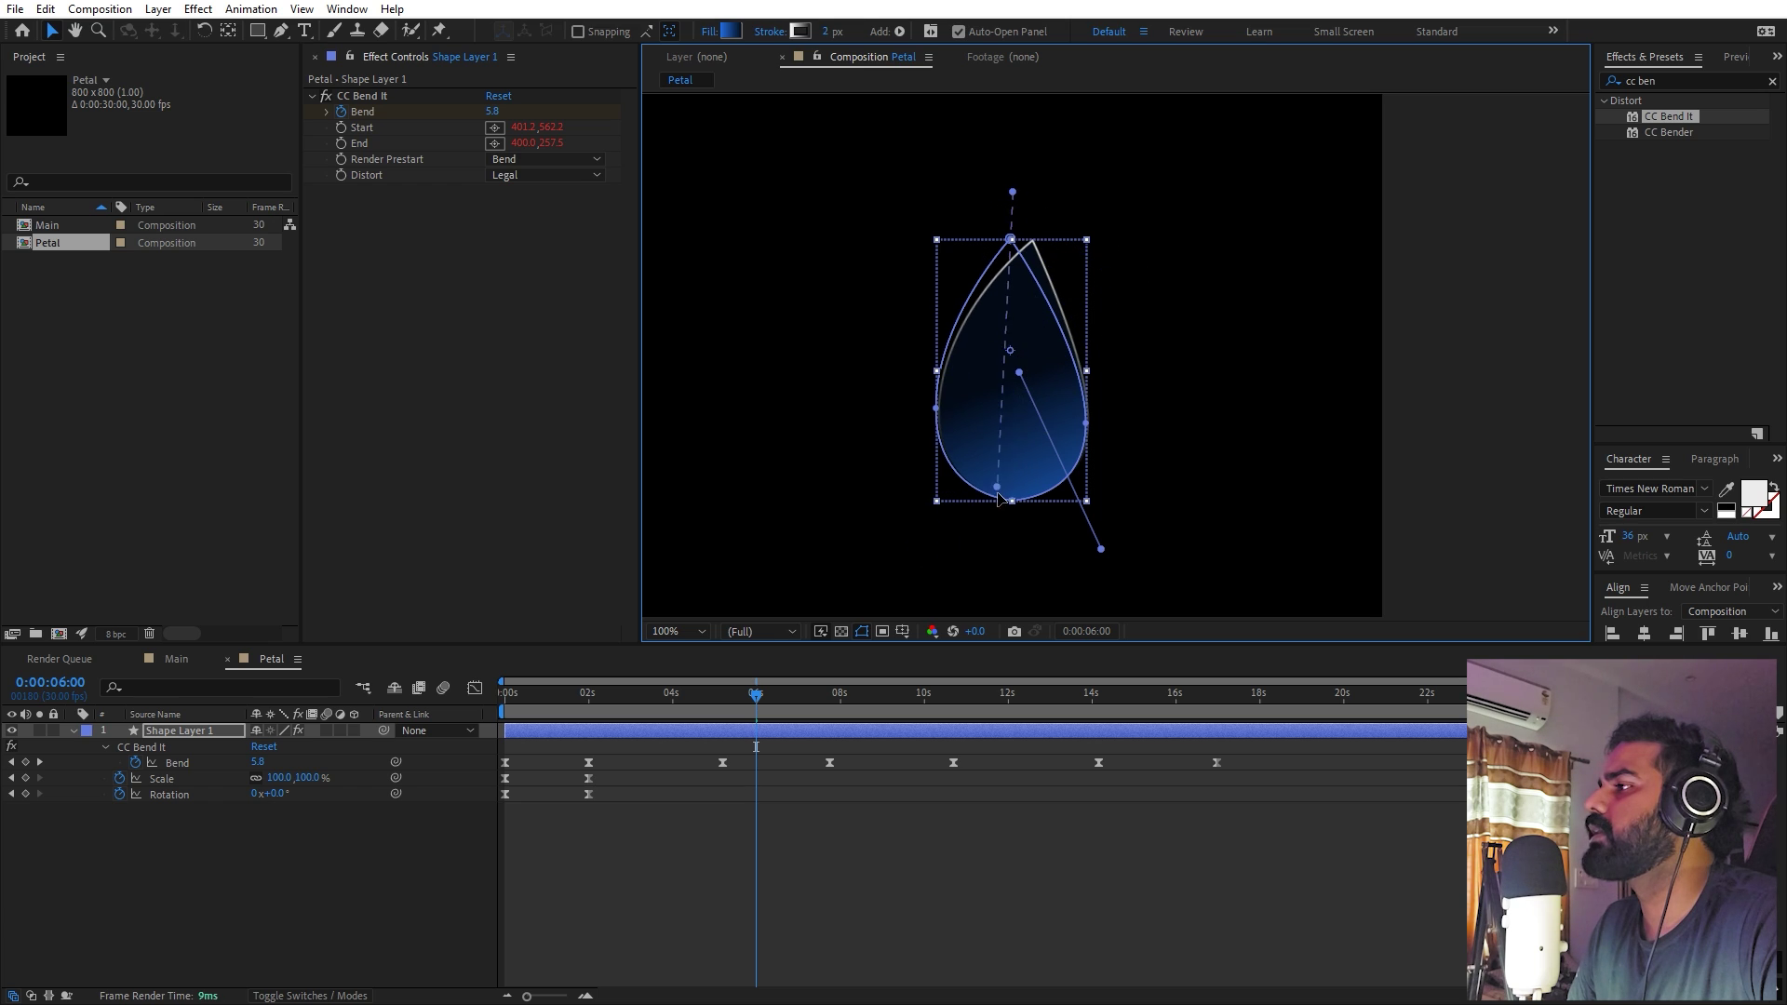
{"action": "left_click_drag", "start_coordinate": [1014, 194], "coordinate": [1106, 222]}
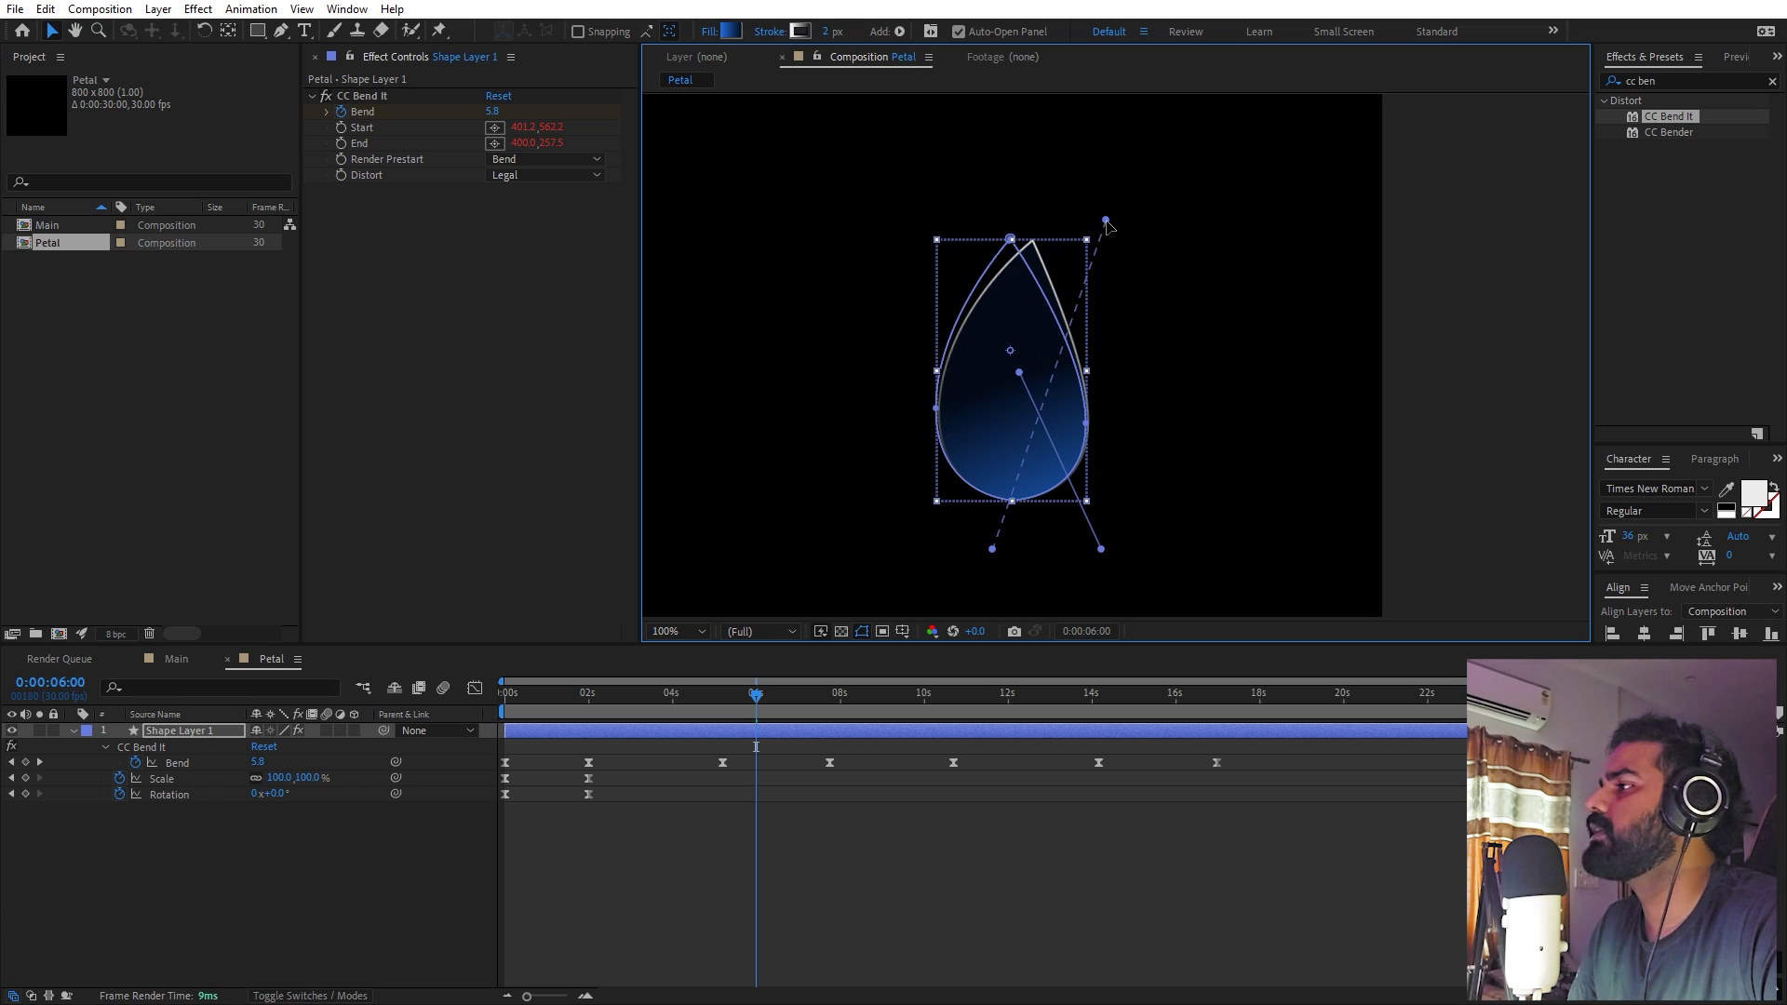
{"action": "left_click", "coordinate": [1079, 750]}
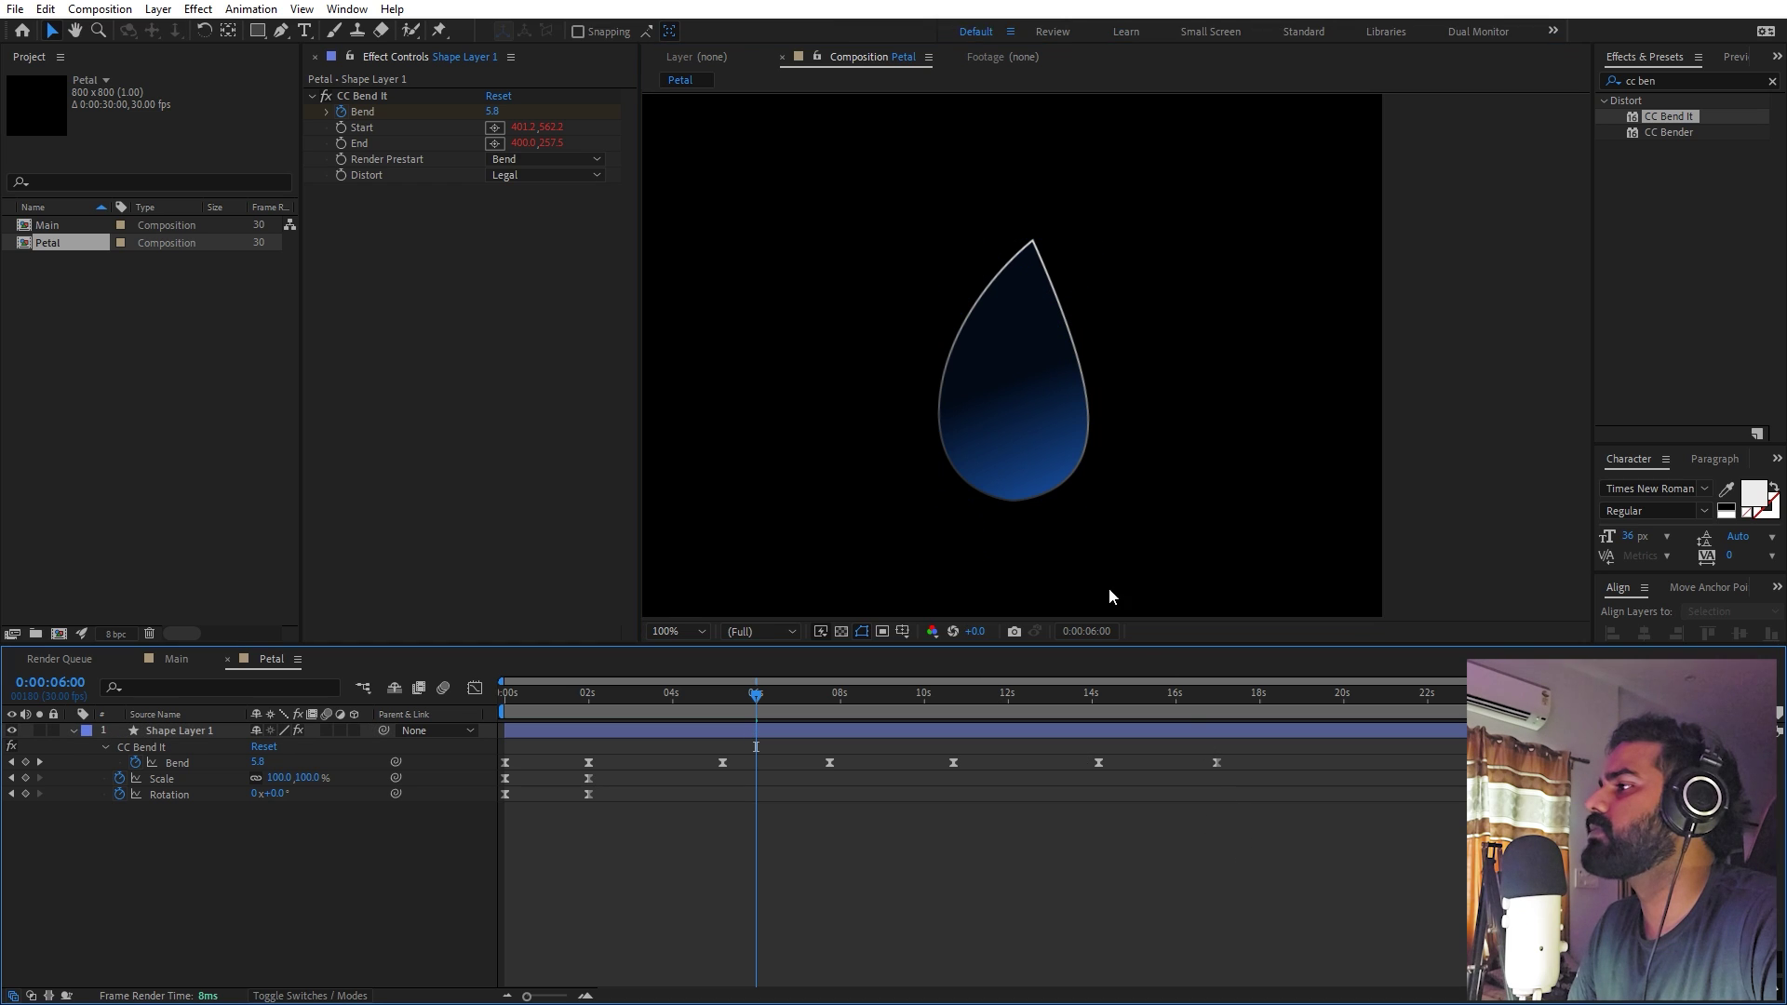
Draw a closed, rounded freeform shape beside the petal's upper left with the Pen tool, as a separate shape layer
{"action": "key", "text": "u"}
{"action": "left_click", "coordinate": [1004, 227]}
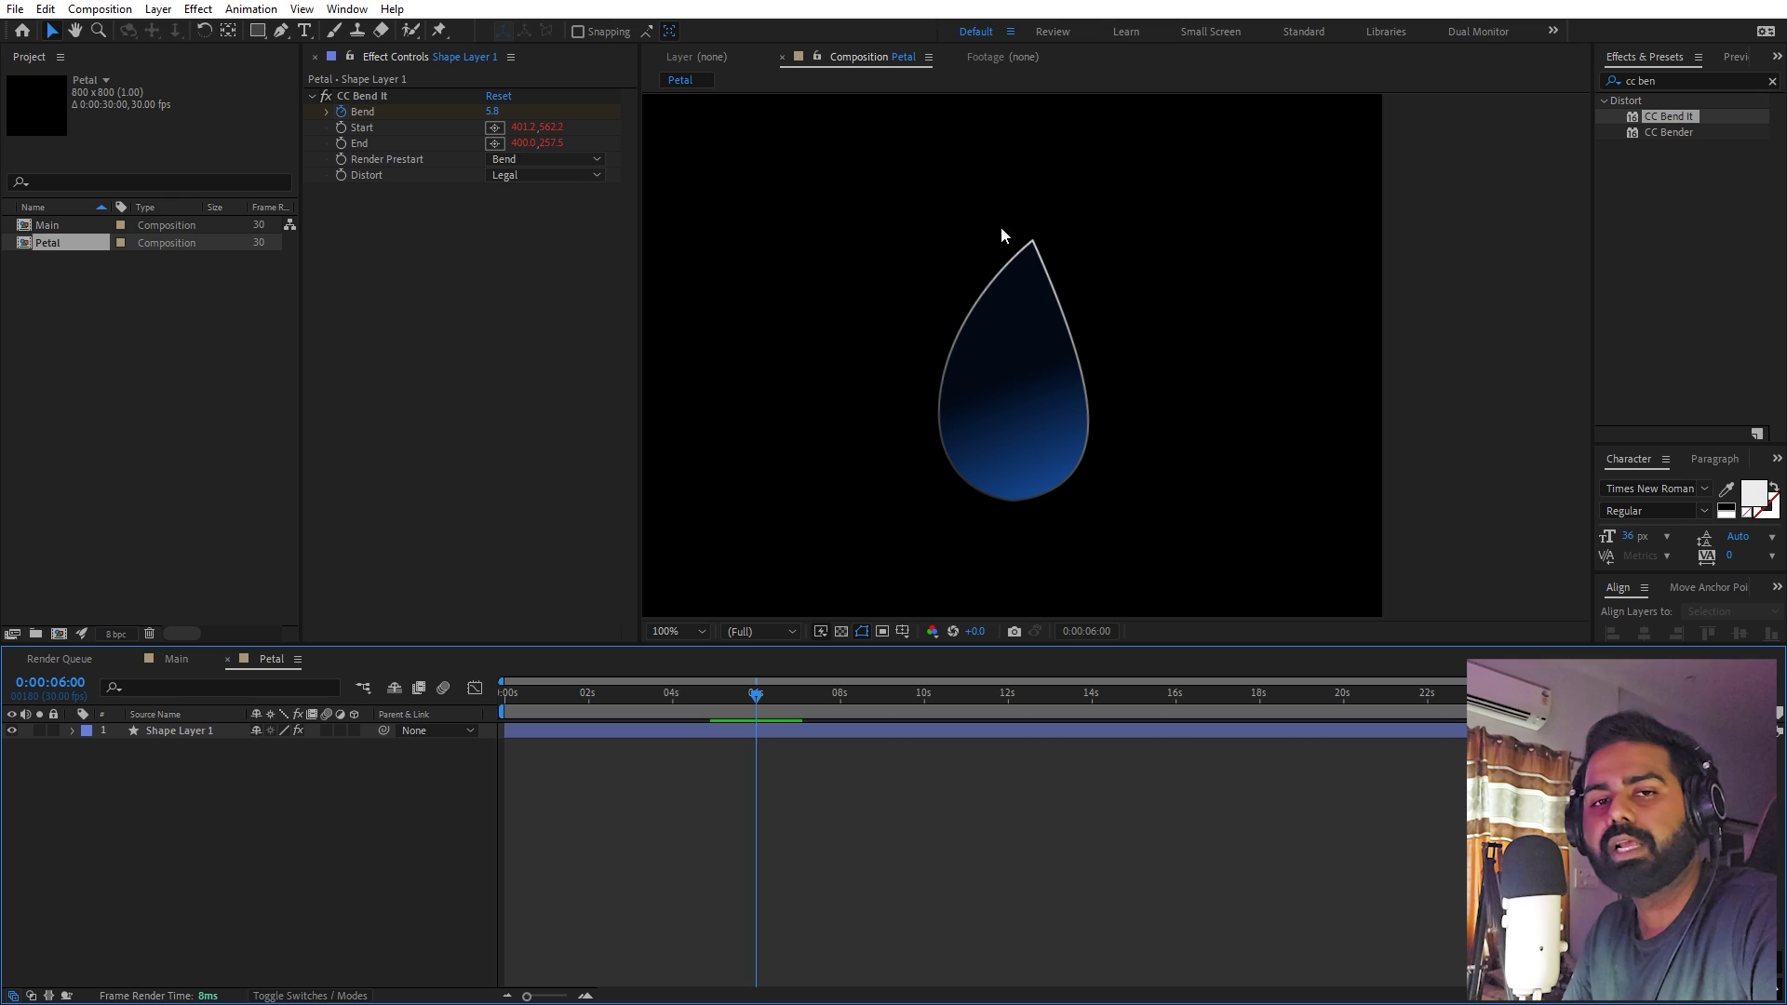
{"action": "left_click", "coordinate": [280, 30]}
{"action": "left_click", "coordinate": [756, 272]}
{"action": "left_click_drag", "start_coordinate": [807, 242], "coordinate": [829, 246]}
{"action": "left_click_drag", "start_coordinate": [887, 333], "coordinate": [872, 356]}
{"action": "left_click_drag", "start_coordinate": [872, 361], "coordinate": [854, 385]}
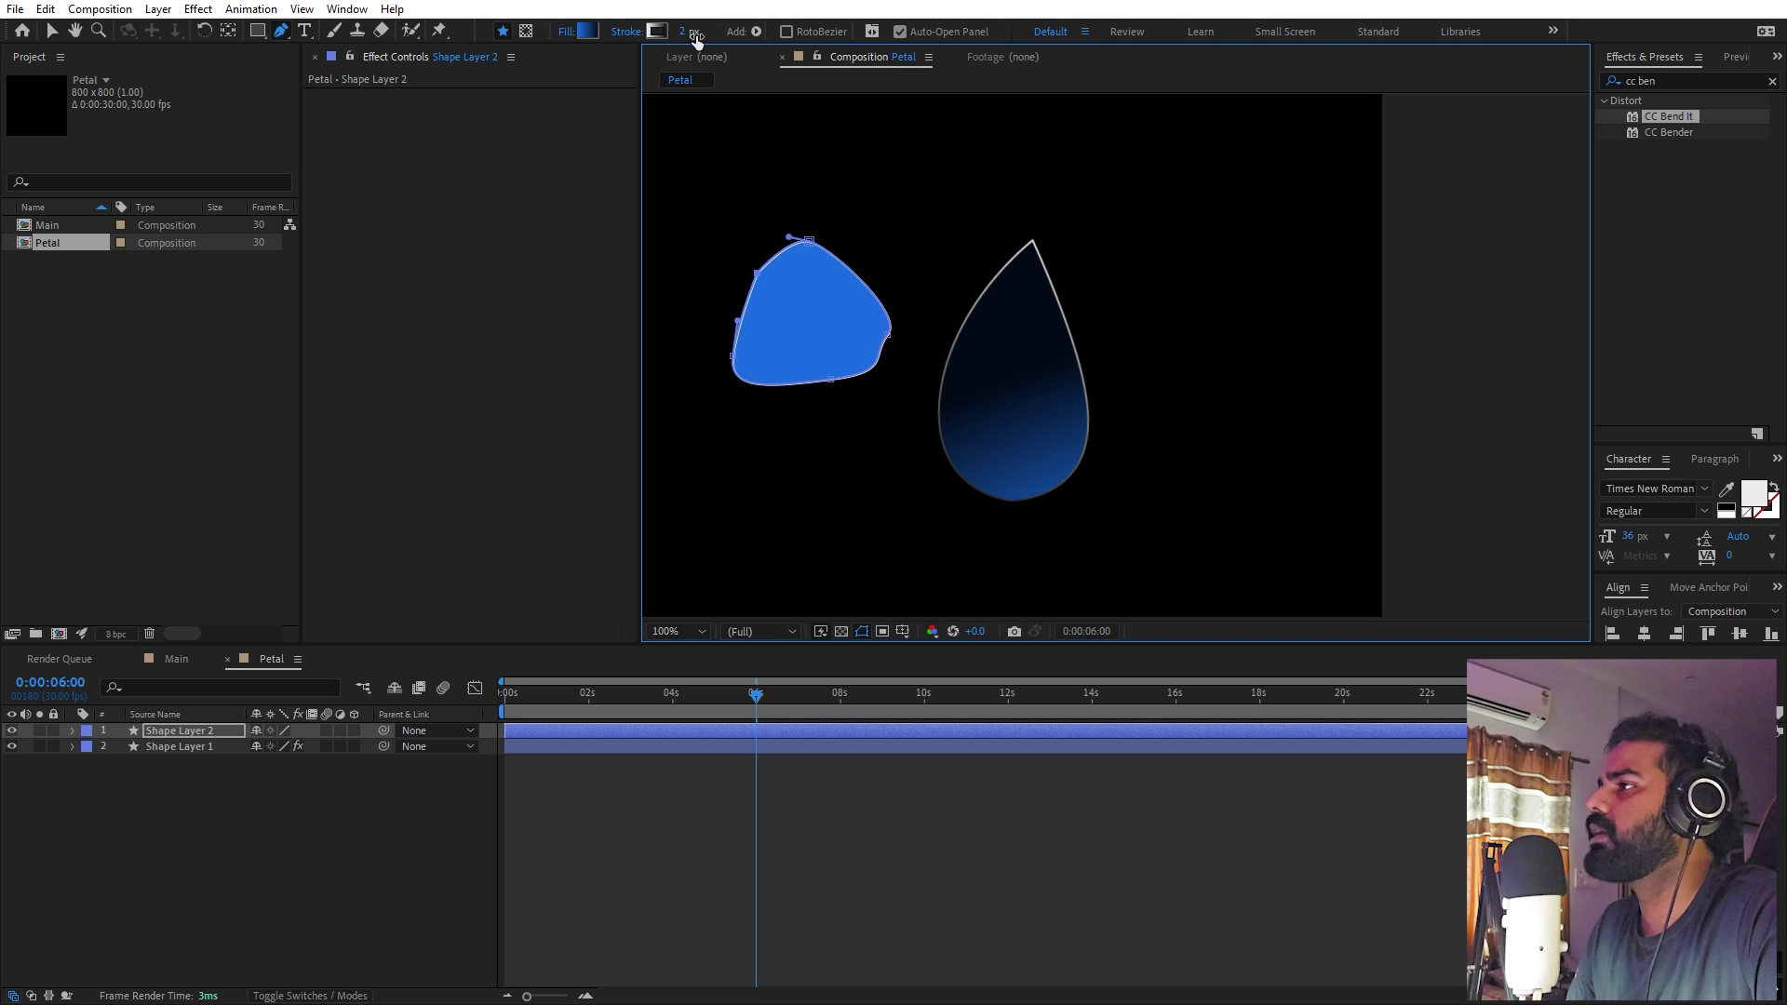
Set the new shape's stroke width to 0 px and its fill to solid white
{"action": "left_click_drag", "start_coordinate": [690, 33], "coordinate": [437, 57]}
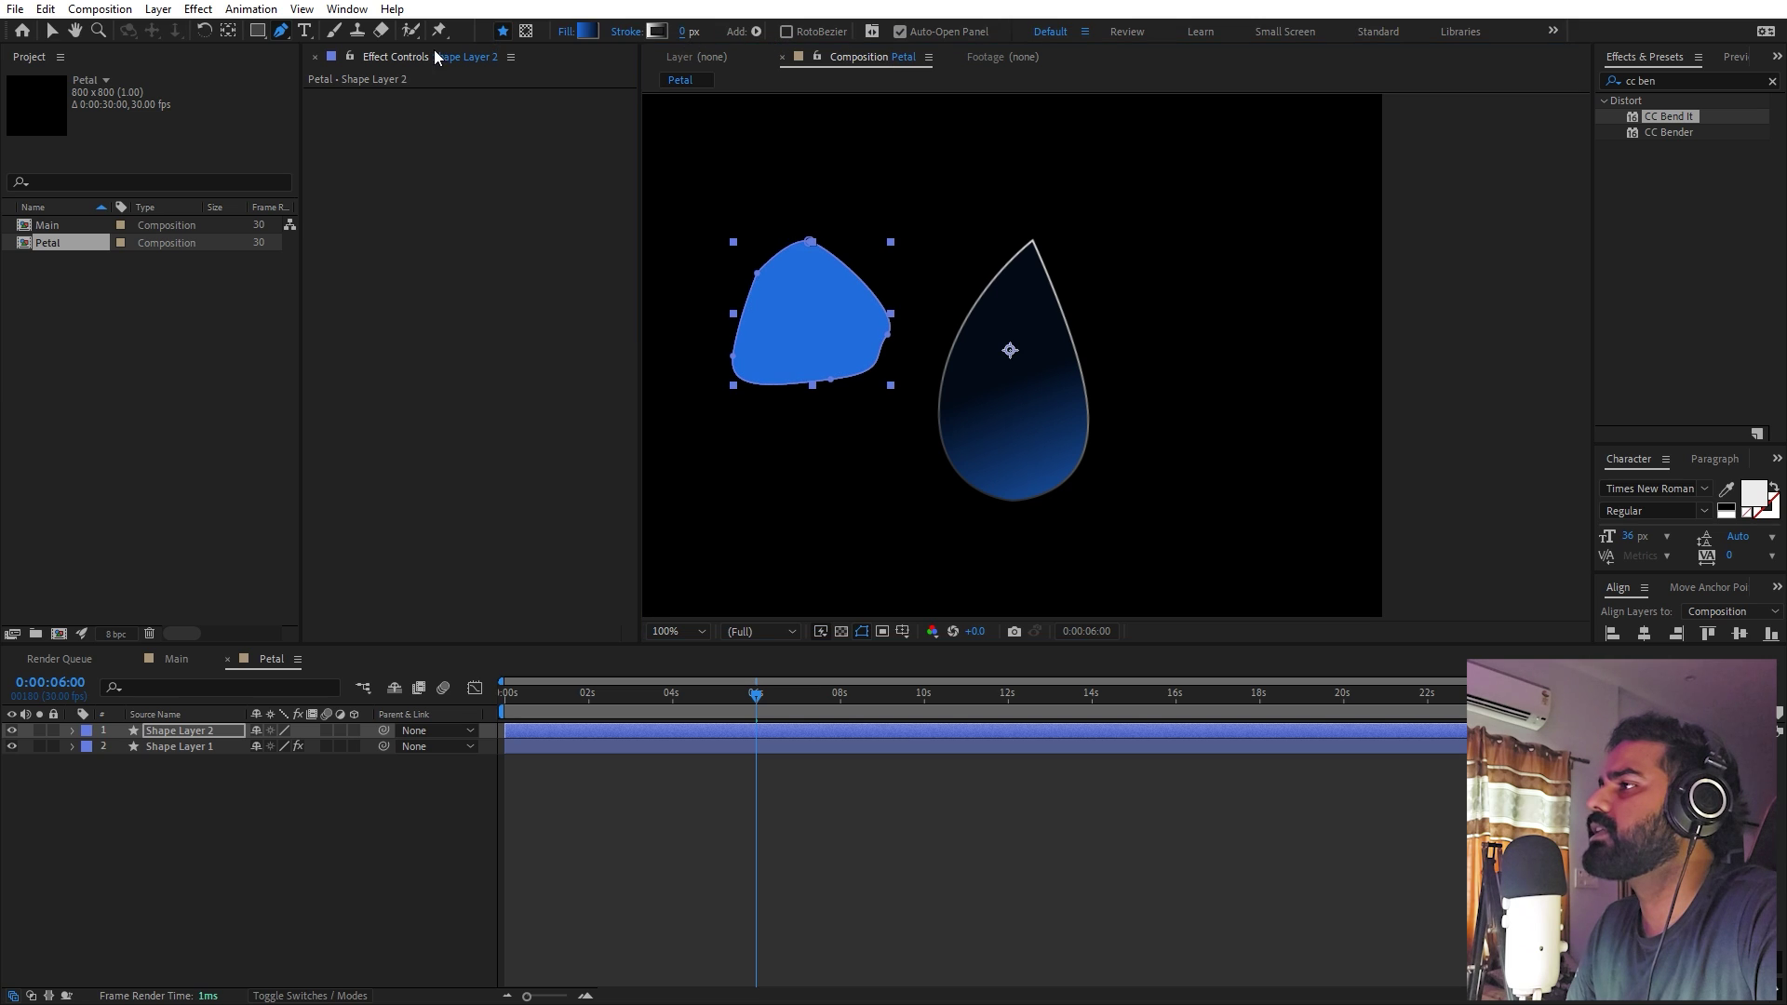
{"action": "left_click", "coordinate": [568, 32]}
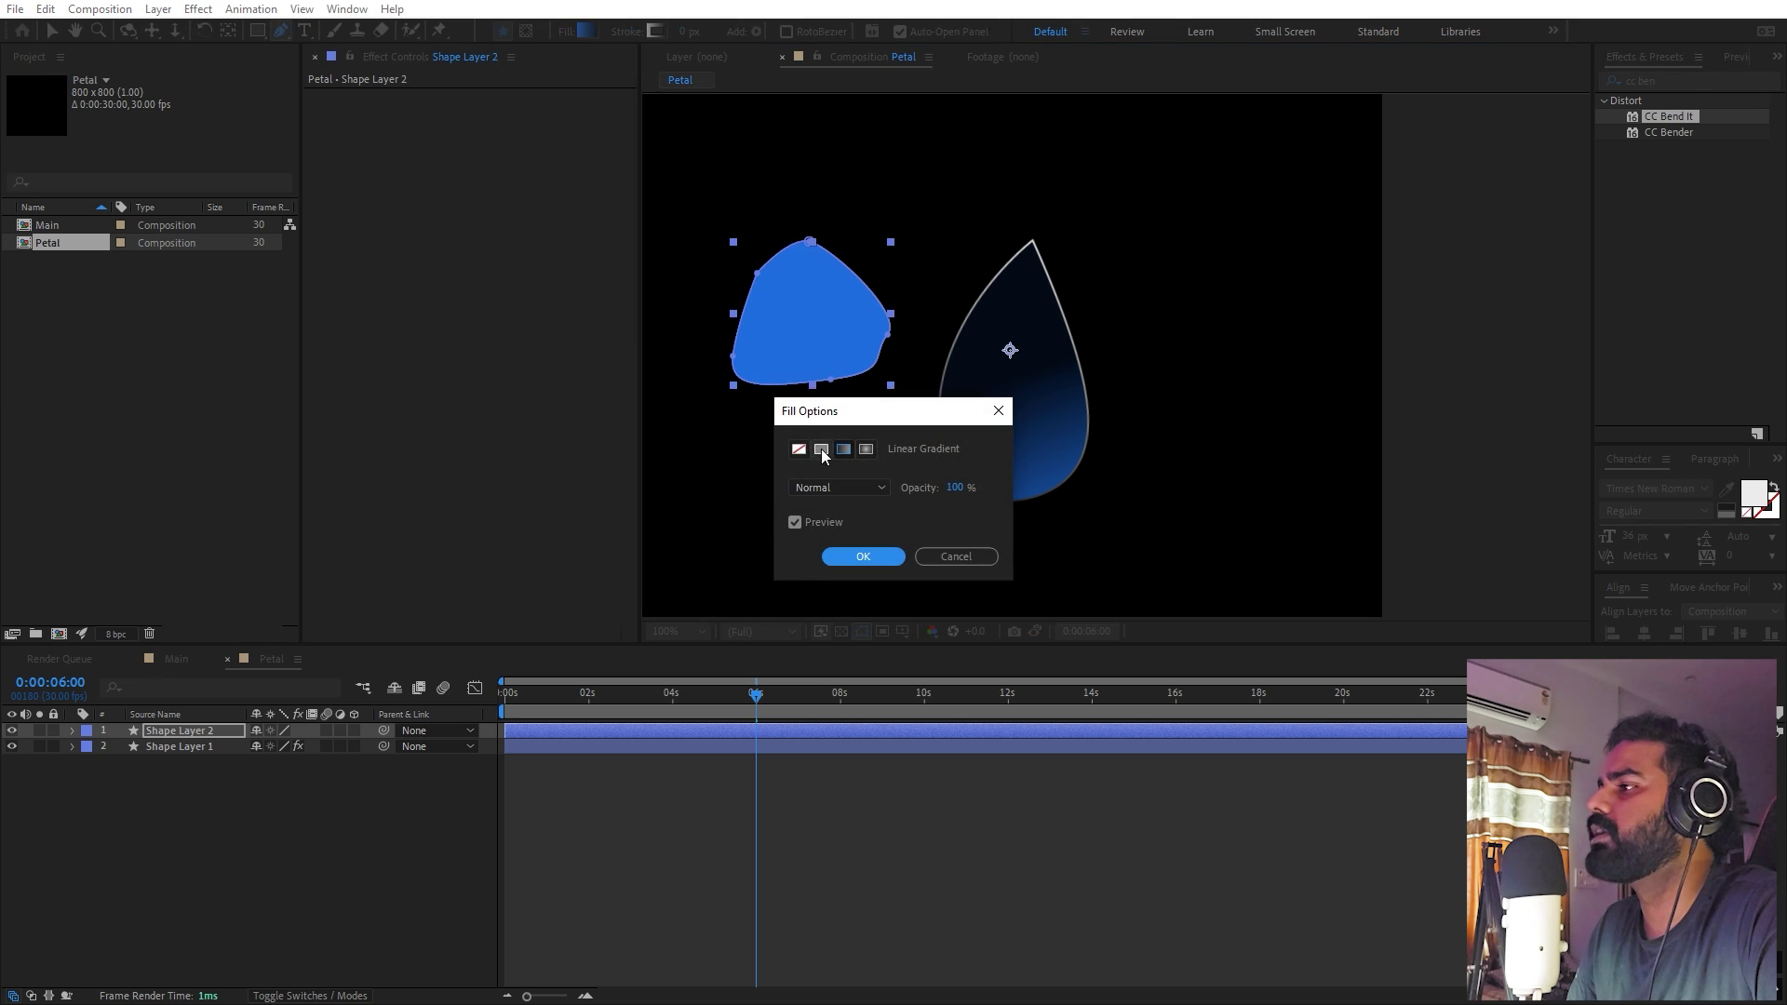
{"action": "left_click", "coordinate": [823, 455]}
{"action": "left_click", "coordinate": [896, 564]}
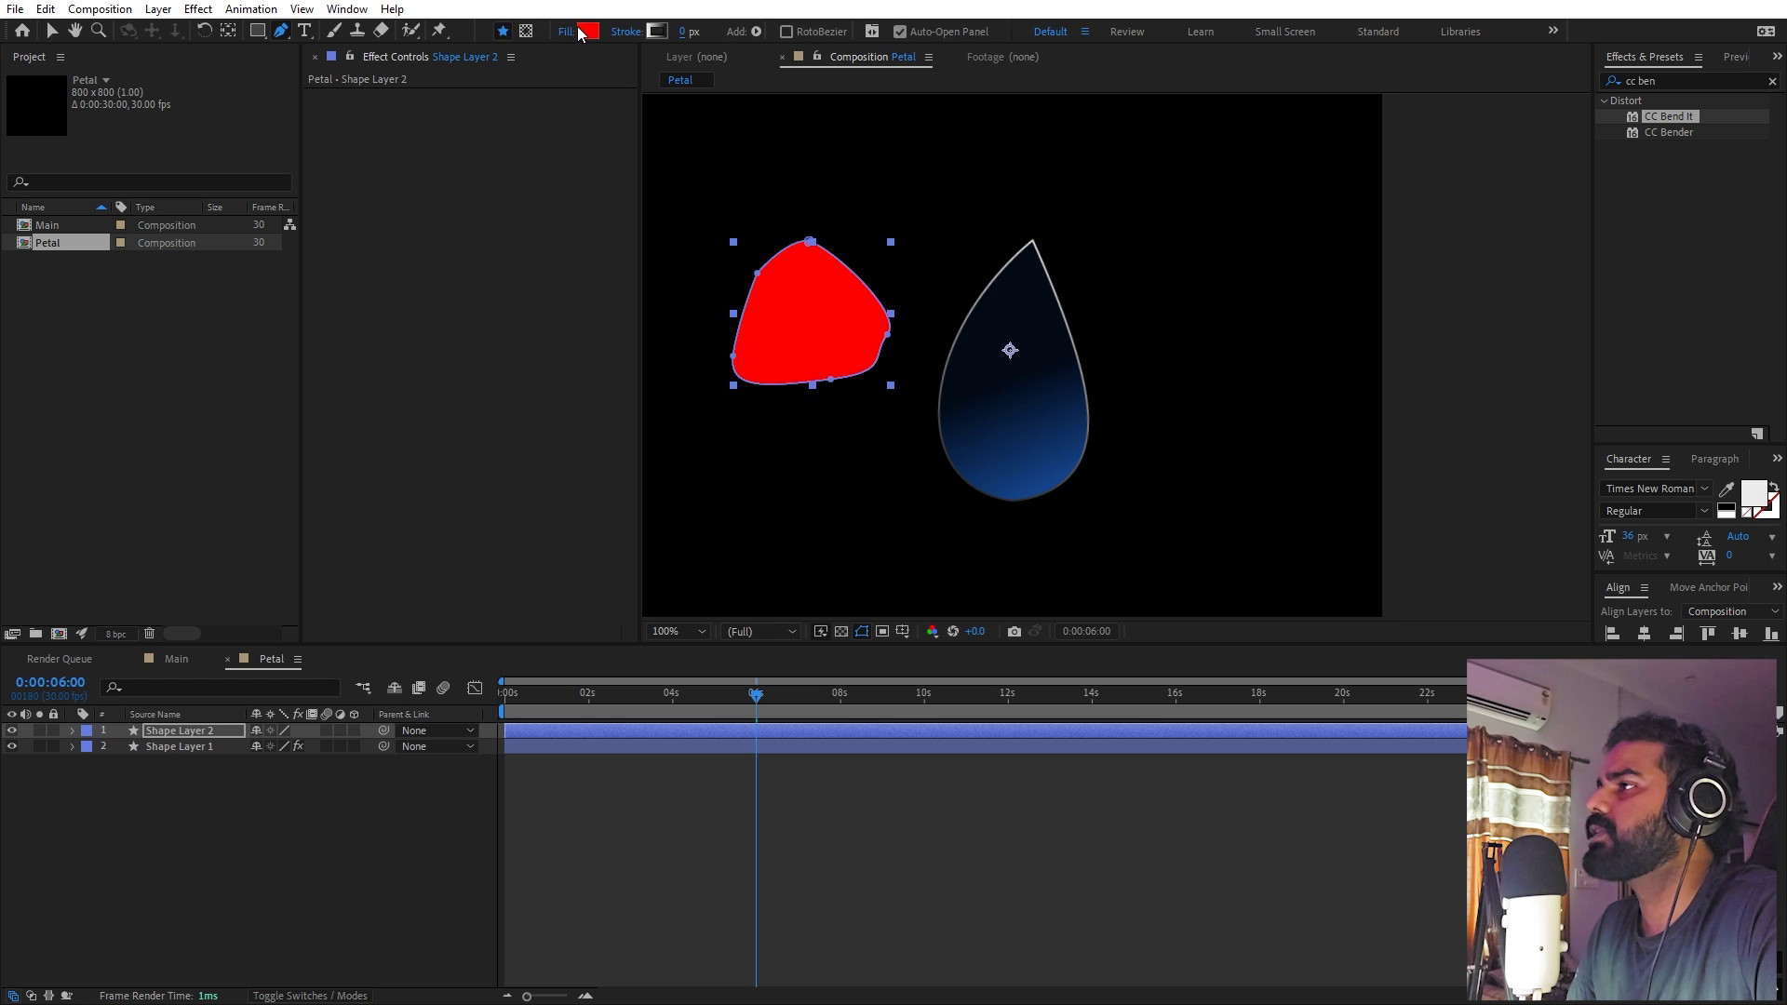
{"action": "left_click", "coordinate": [582, 32]}
{"action": "left_click", "coordinate": [648, 538]}
{"action": "left_click", "coordinate": [1061, 549]}
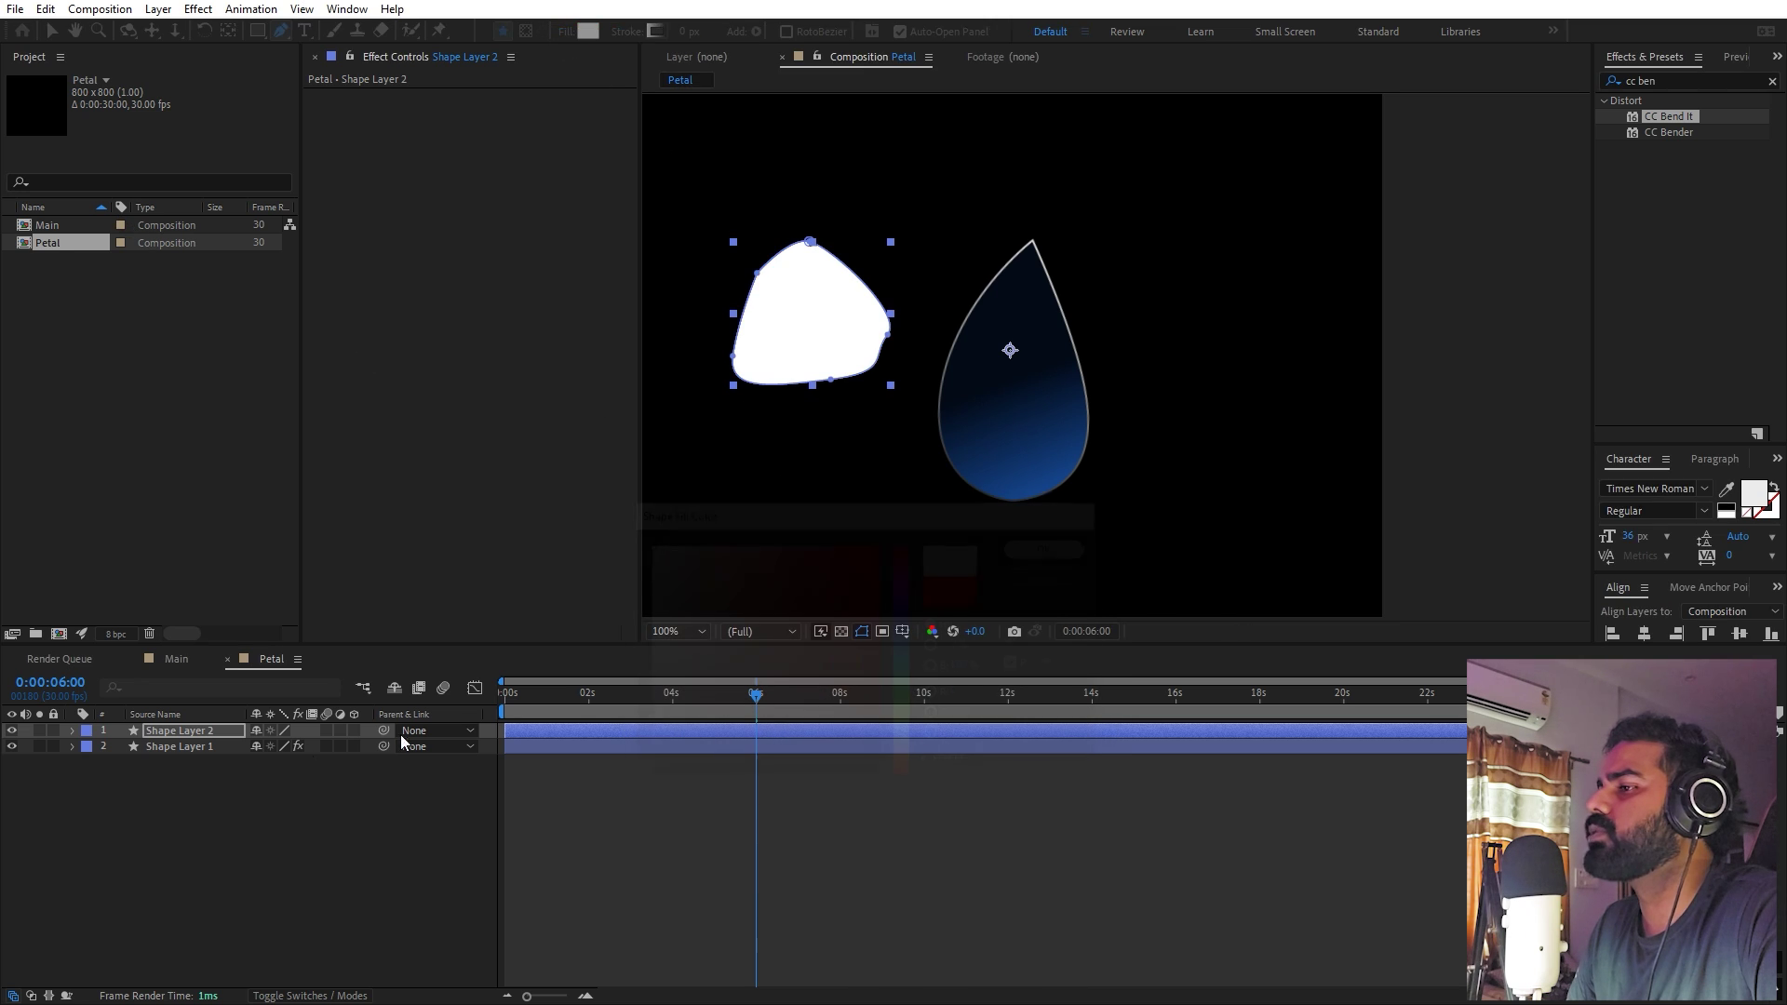
Apply Gaussian Blur to the white shape with blurriness 137 and Repeat Edge Pixels off, and move it beside the petal's upper right edge
{"action": "left_click", "coordinate": [1667, 81]}
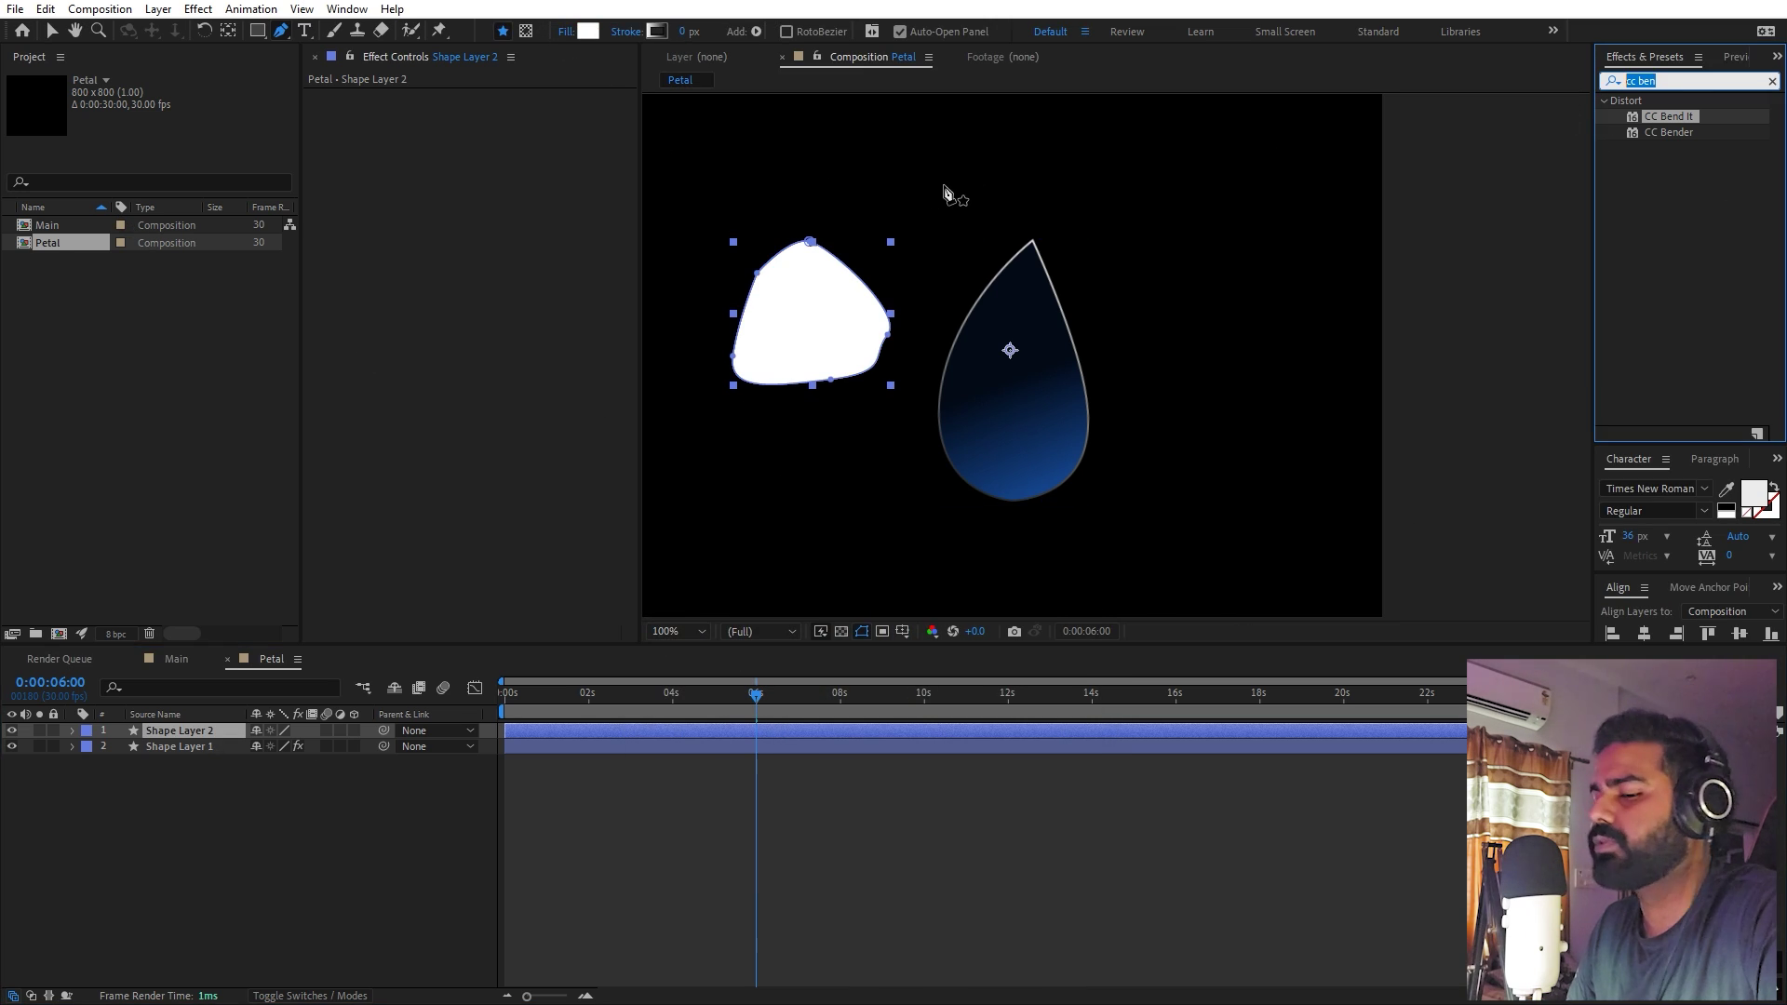
{"action": "type", "text": "gauss"}
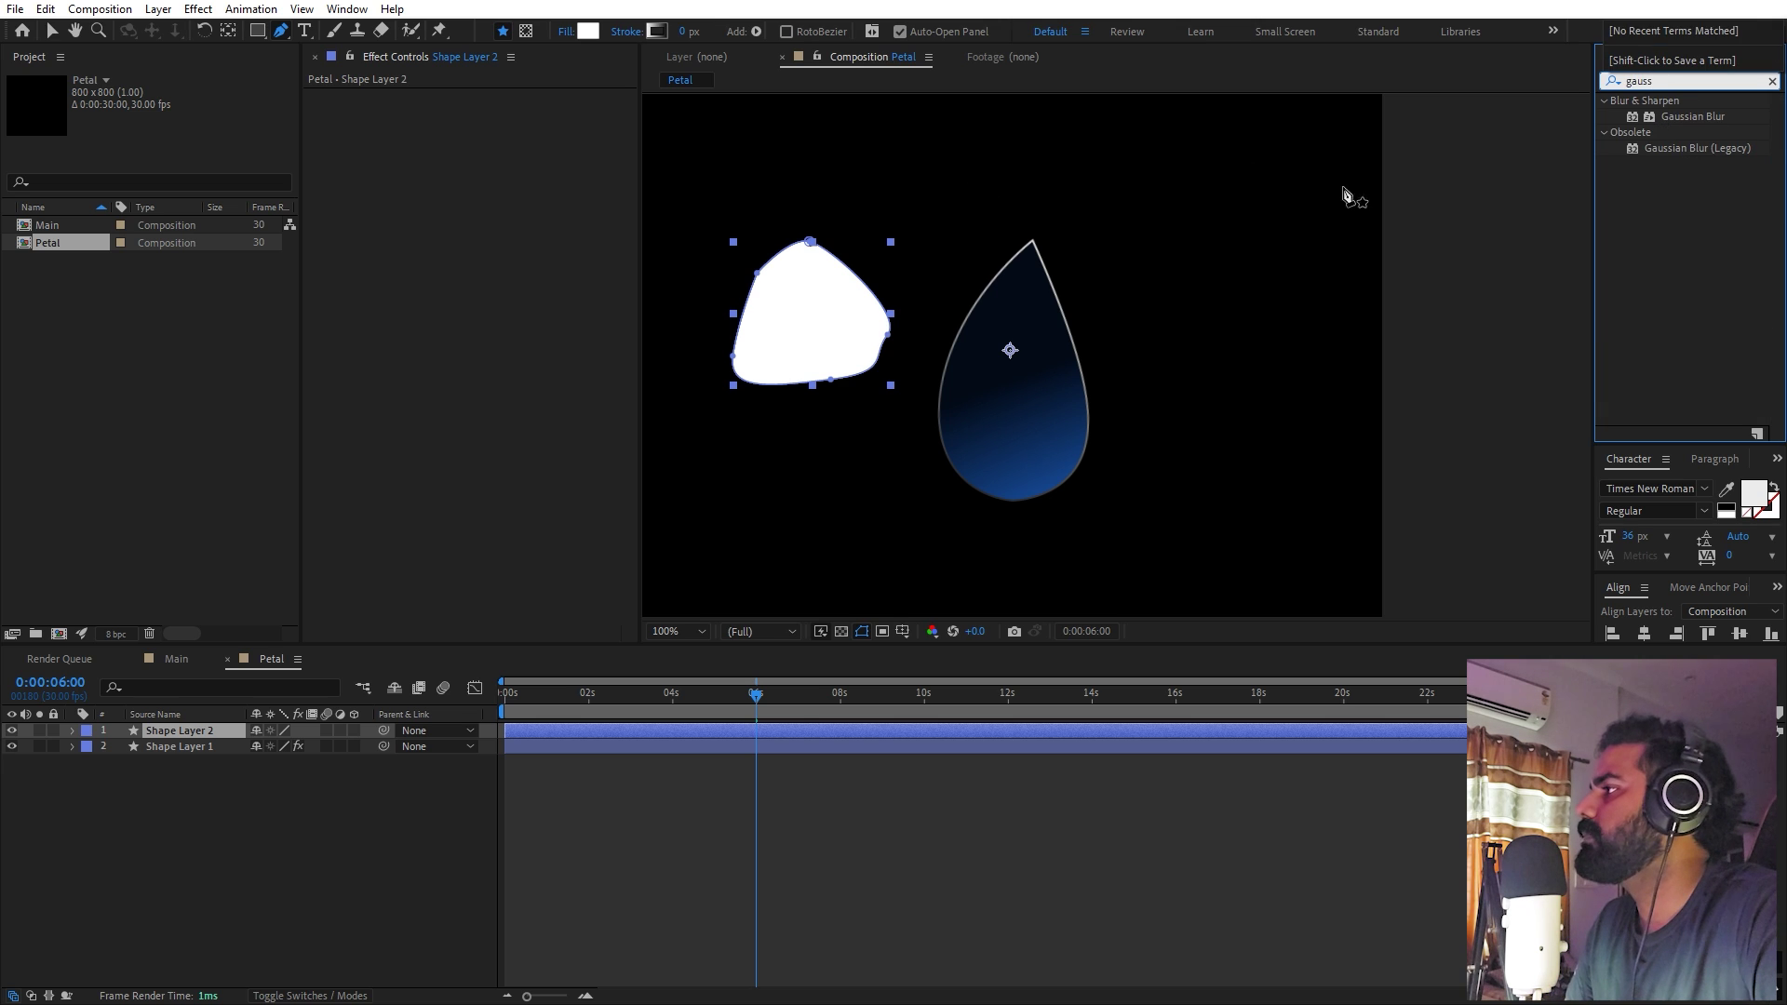
{"action": "left_click_drag", "start_coordinate": [1687, 118], "coordinate": [744, 310]}
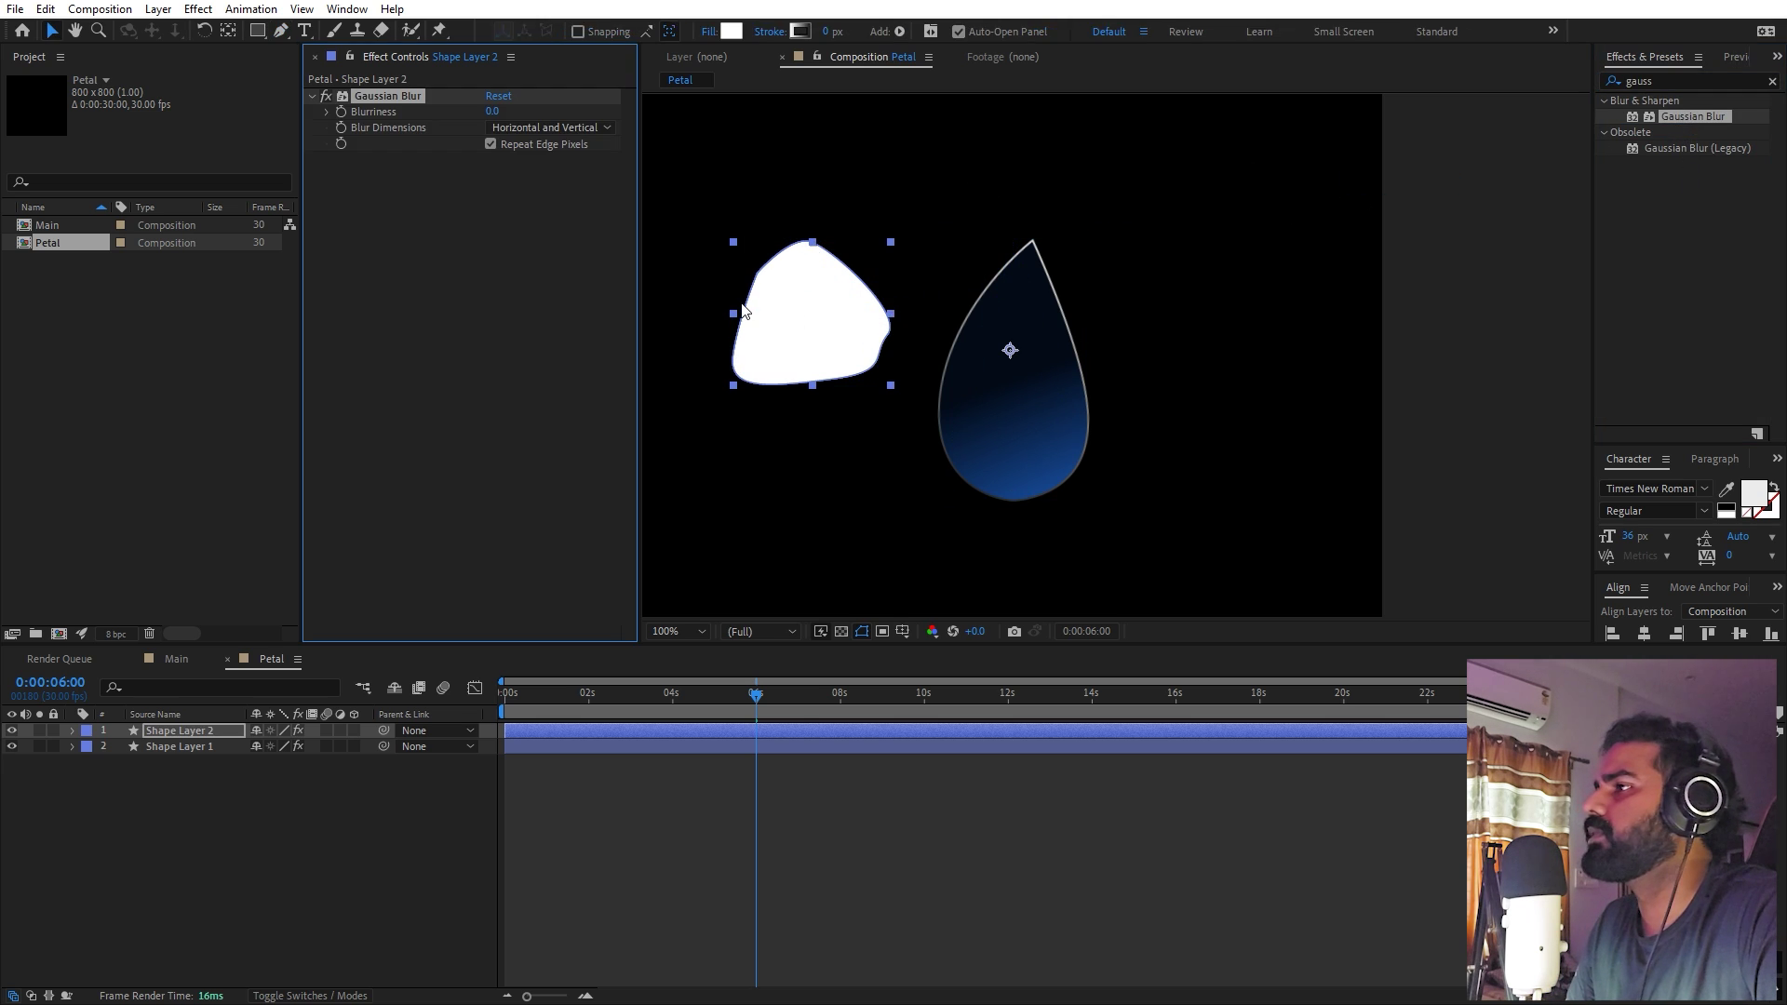
{"action": "mouse_move", "coordinate": [492, 111]}
{"action": "left_mouse_down"}
{"action": "mouse_move", "coordinate": [568, 113]}
{"action": "mouse_move", "coordinate": [499, 137]}
{"action": "left_mouse_up"}
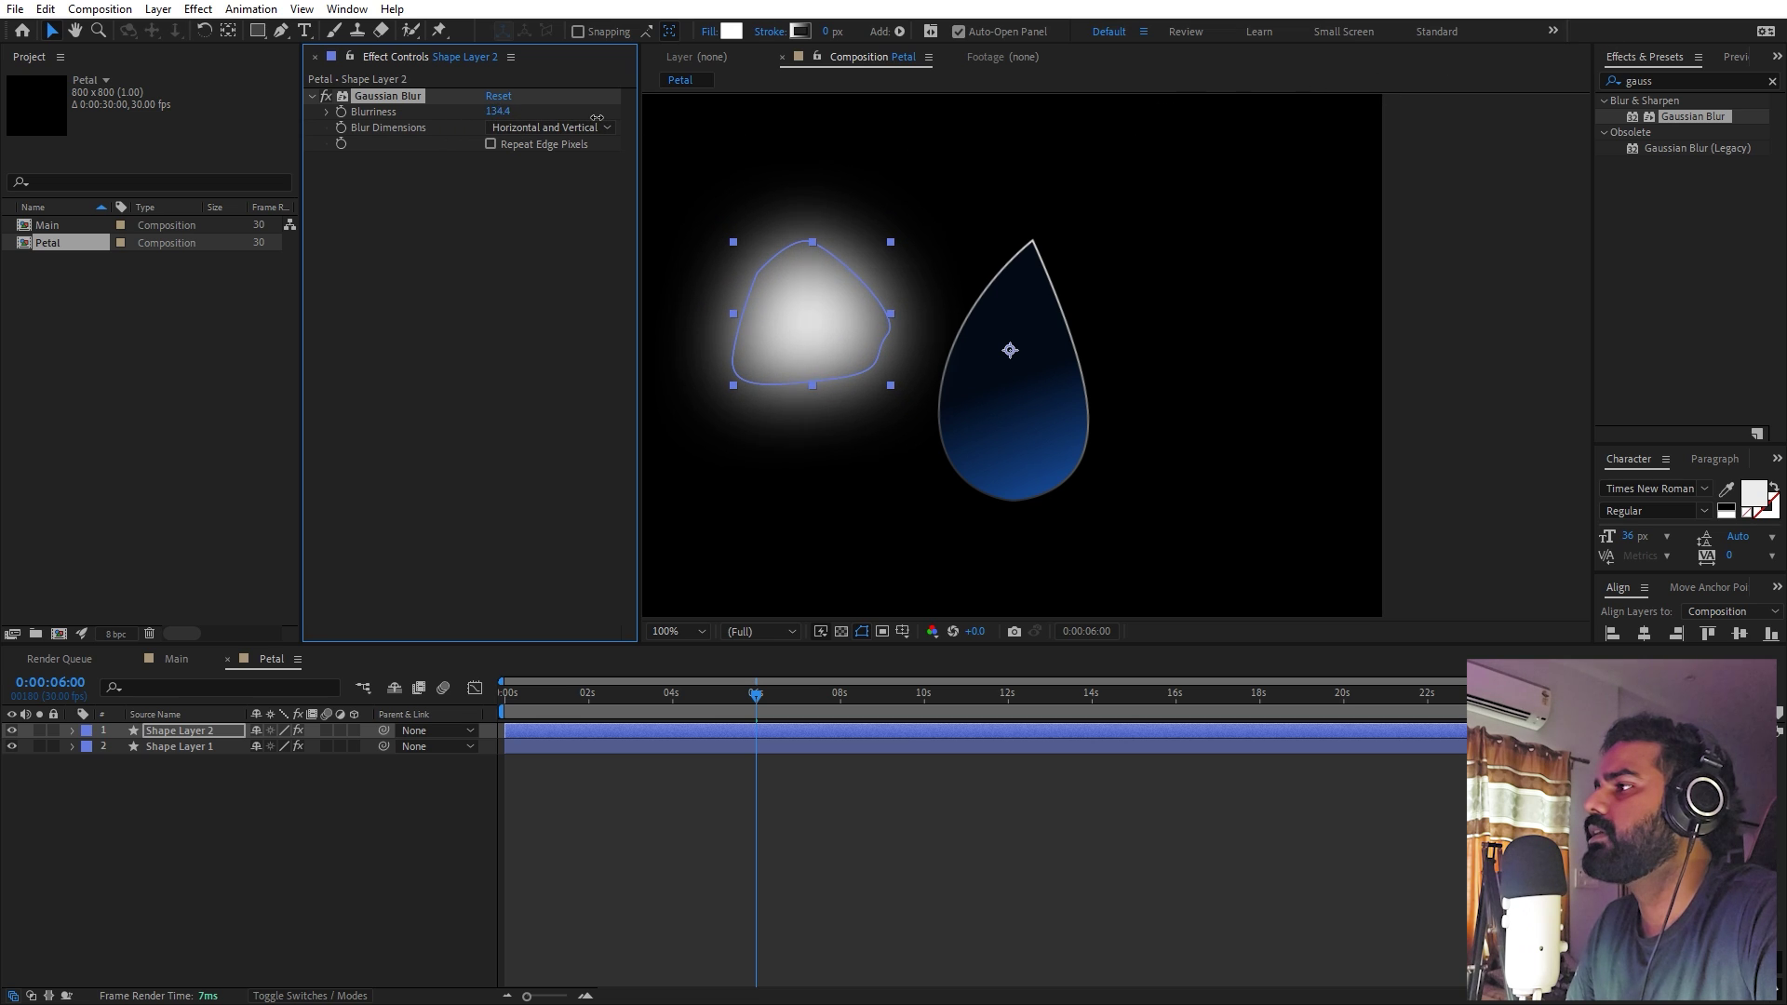
{"action": "left_click_drag", "start_coordinate": [819, 327], "coordinate": [1160, 302]}
Use Shape Layer 1 as the track matte for Shape Layer 2, and turn Shape Layer 1's visibility back on
{"action": "left_click", "coordinate": [280, 746], "text": "ctrl"}
{"action": "left_click", "coordinate": [286, 747], "text": "ctrl"}
{"action": "left_click", "coordinate": [31, 995]}
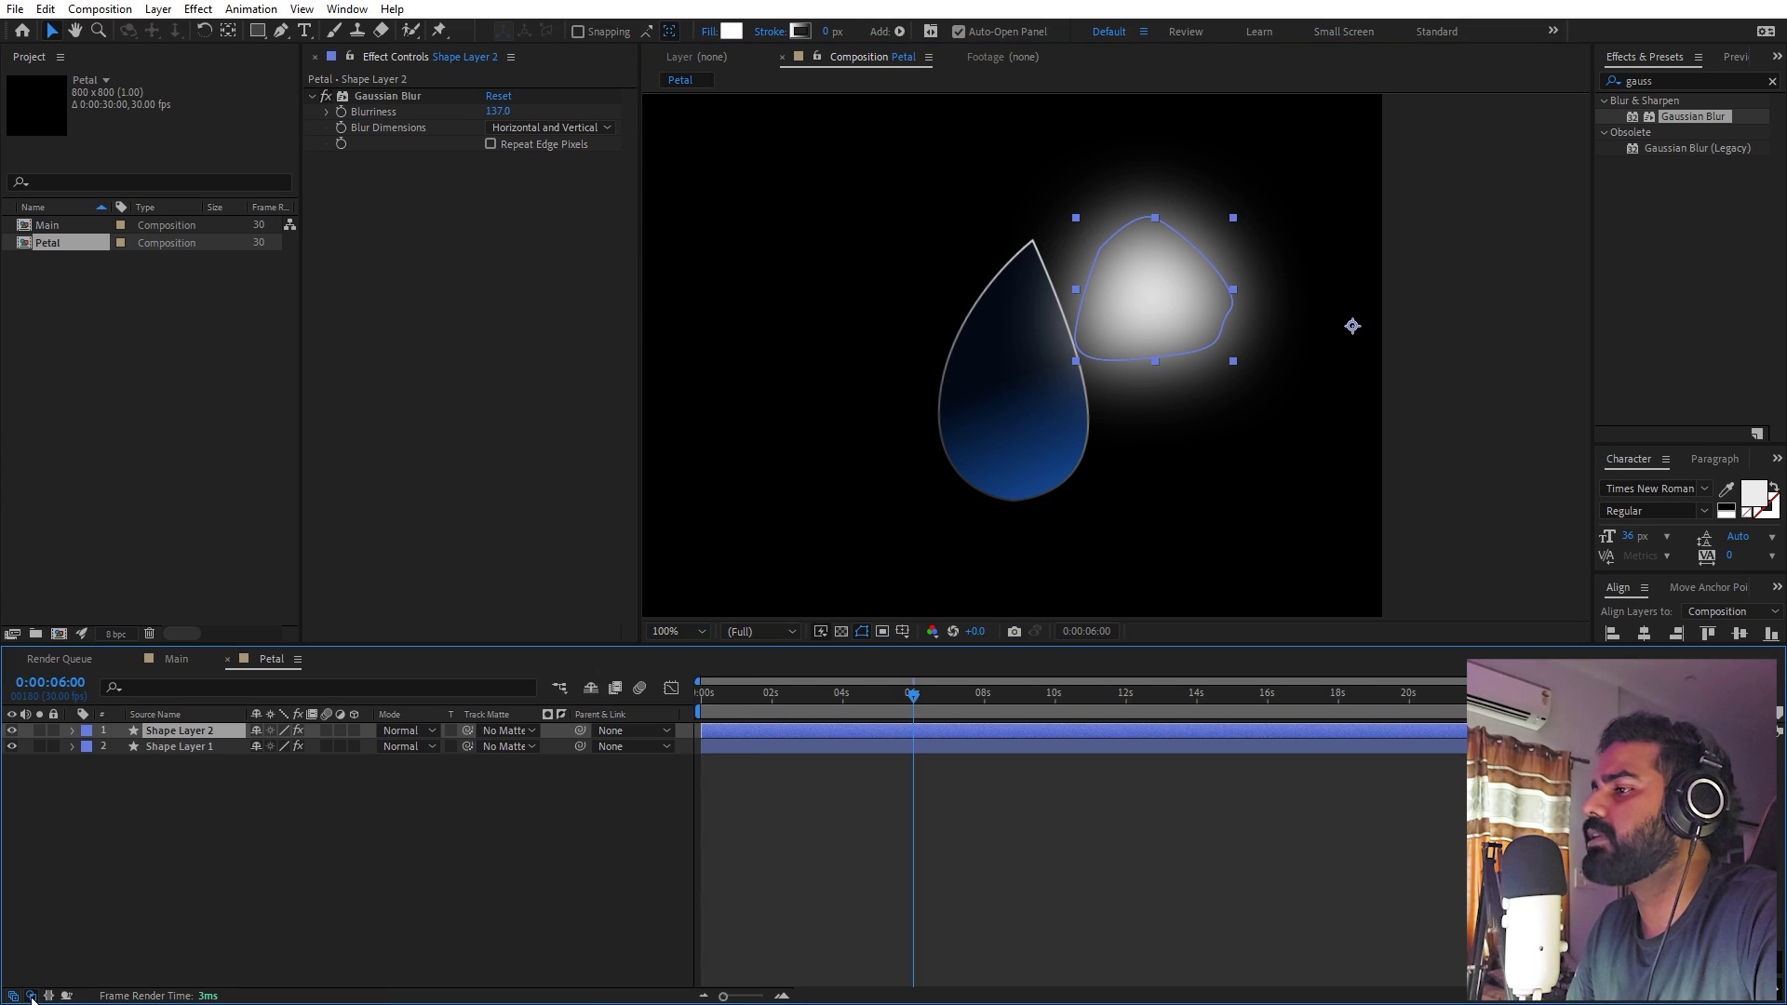
{"action": "left_click", "coordinate": [232, 919]}
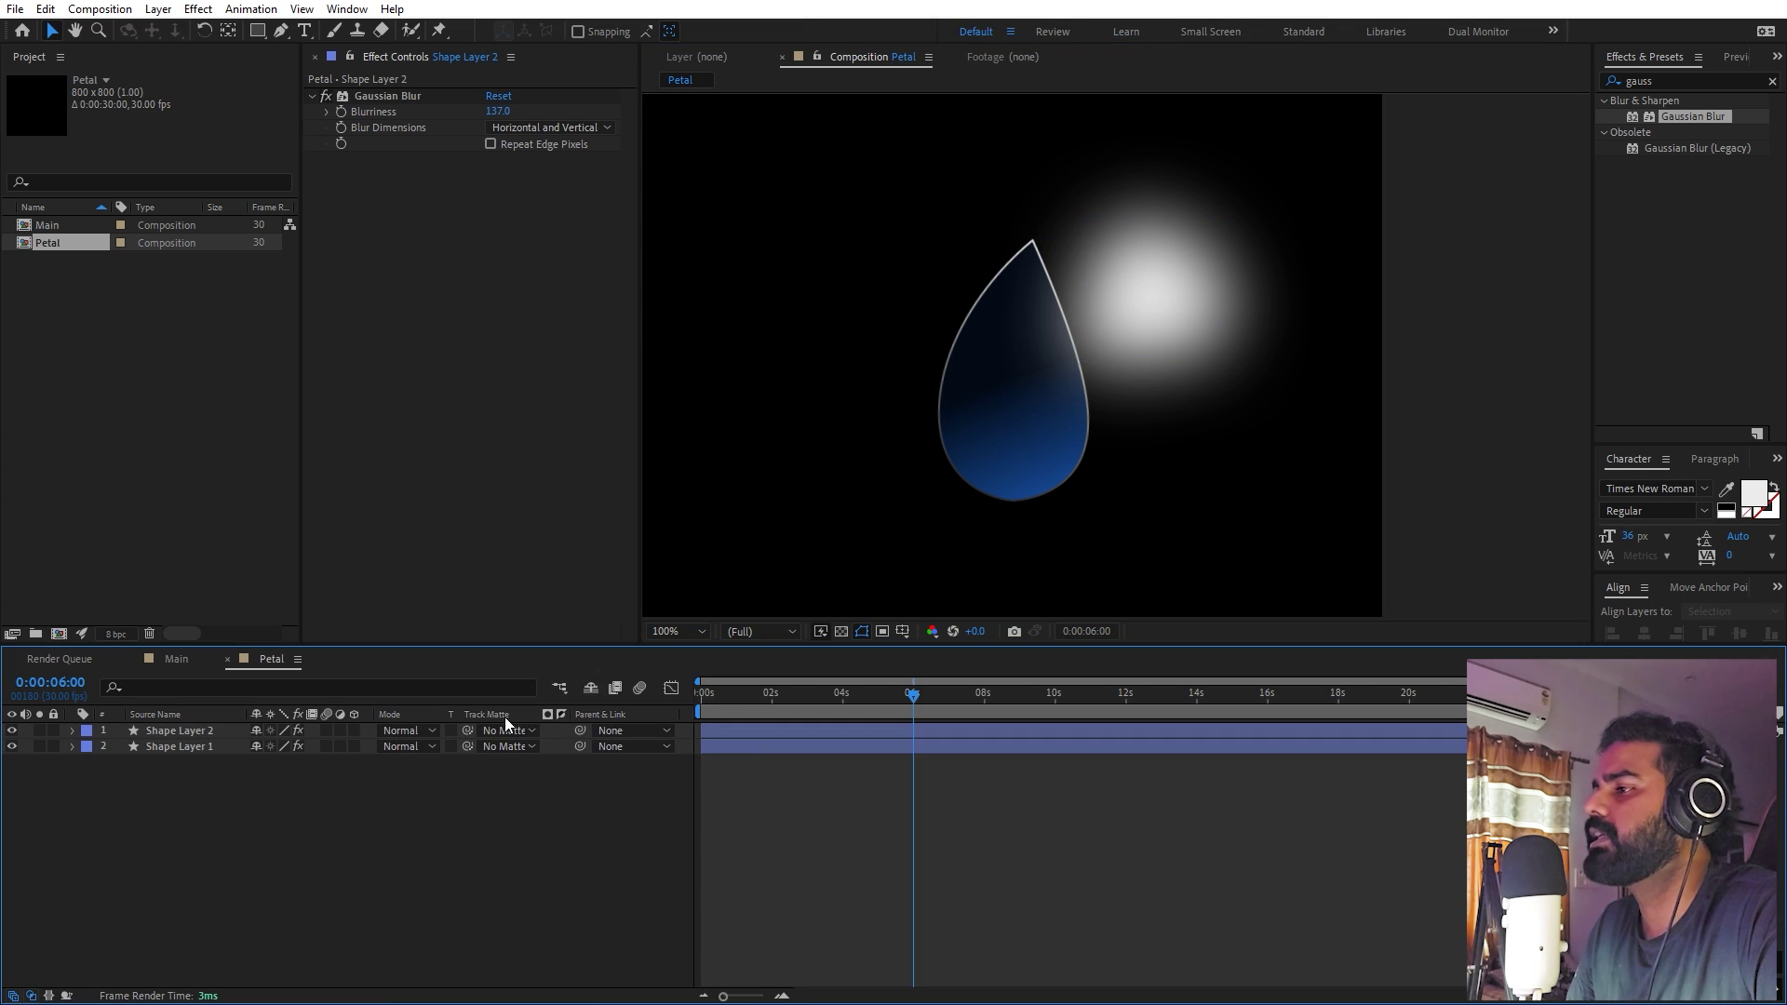
{"action": "left_click", "coordinate": [475, 732]}
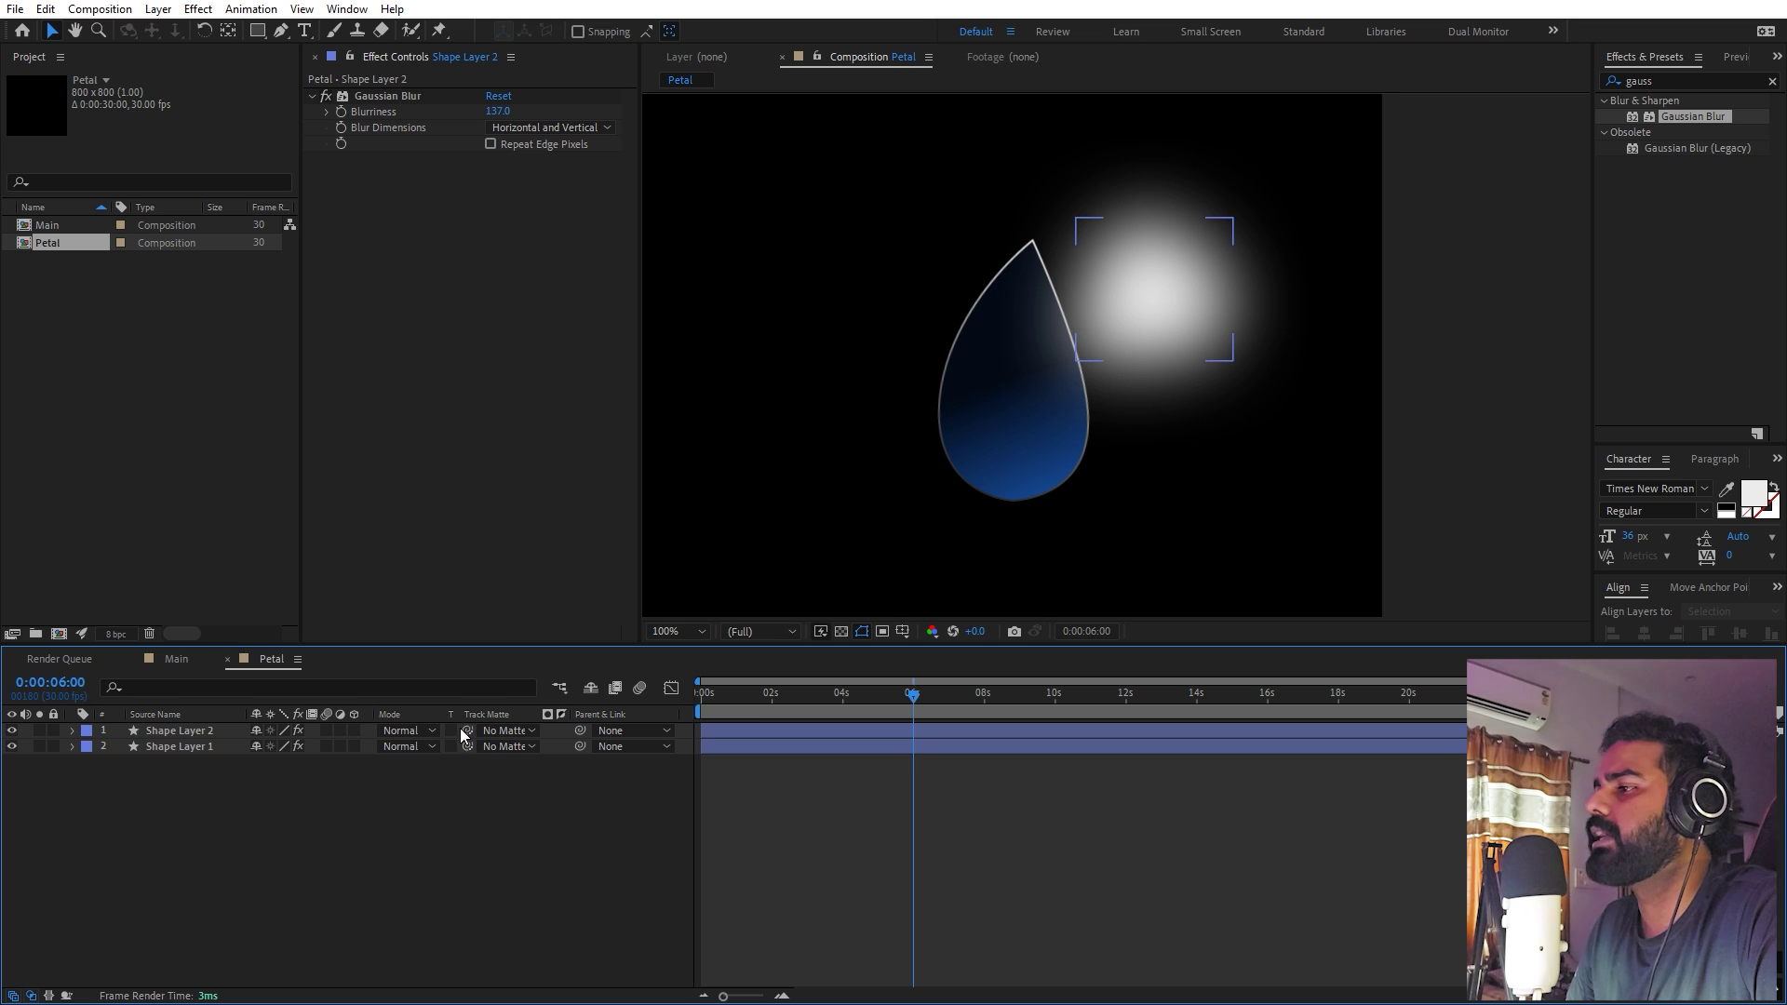
{"action": "left_click_drag", "start_coordinate": [468, 732], "coordinate": [208, 749]}
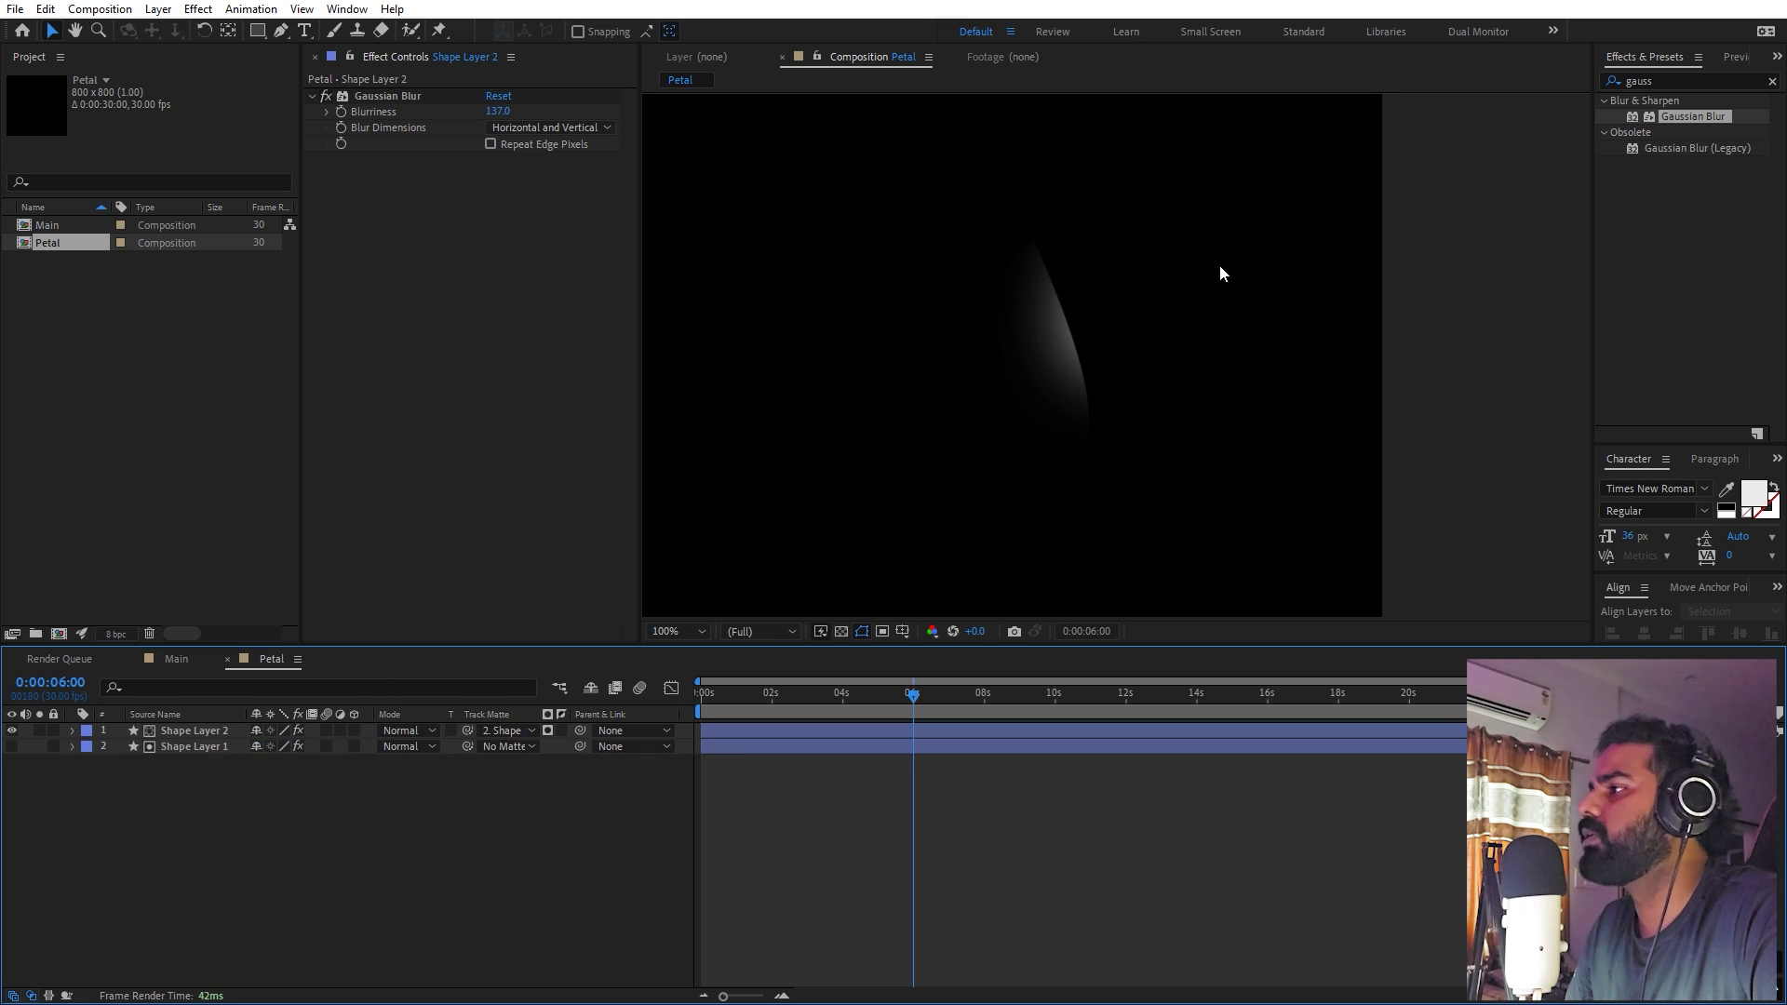
{"action": "left_click_drag", "start_coordinate": [1143, 289], "coordinate": [1128, 282]}
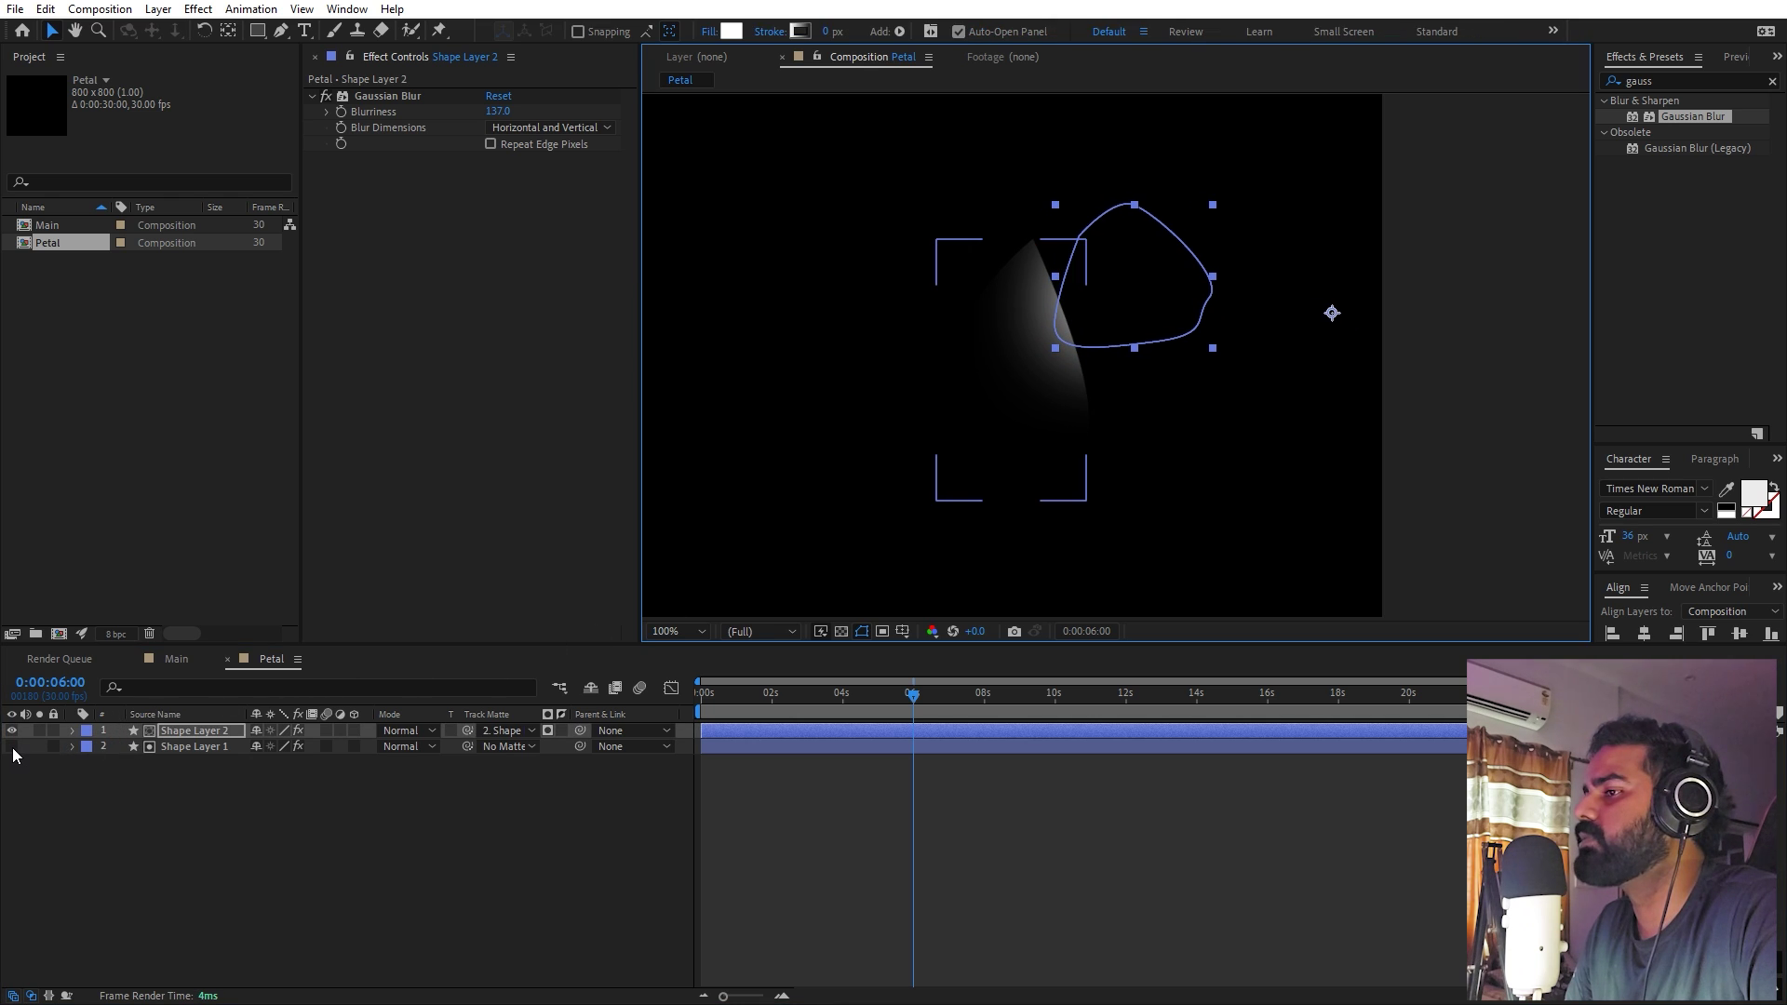
{"action": "left_click", "coordinate": [11, 748]}
Center Shape Layer 2's anchor point on its shape and stretch the shape taller with scale proportions unlinked
{"action": "left_click", "coordinate": [1150, 305]}
{"action": "key", "text": "y"}
{"action": "key", "text": "ctrl+alt+Home"}
{"action": "key", "text": "s"}
{"action": "left_click", "coordinate": [255, 745]}
{"action": "left_click_drag", "start_coordinate": [307, 746], "coordinate": [244, 747]}
Rotate Shape Layer 2 to -24.8° and nudge it closer to the petal's upper right edge
{"action": "key", "text": "r"}
{"action": "left_click", "coordinate": [1154, 296]}
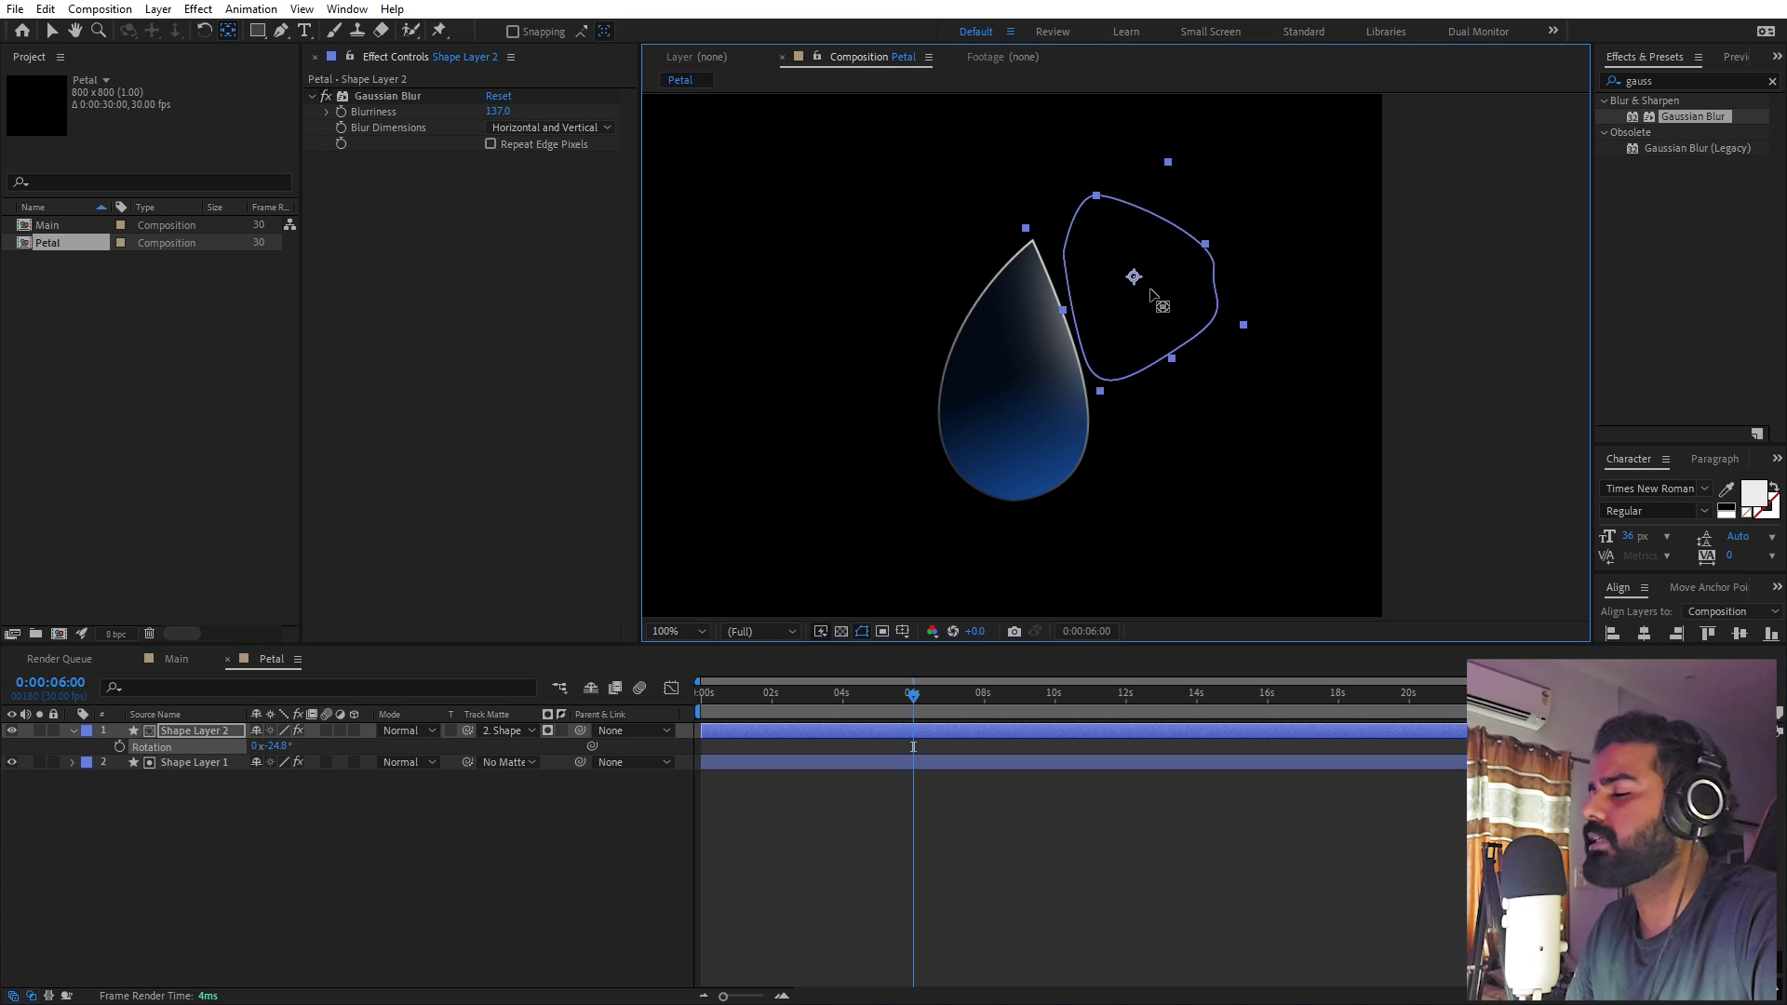
{"action": "key", "text": "v"}
{"action": "left_click_drag", "start_coordinate": [1152, 295], "coordinate": [1143, 296]}
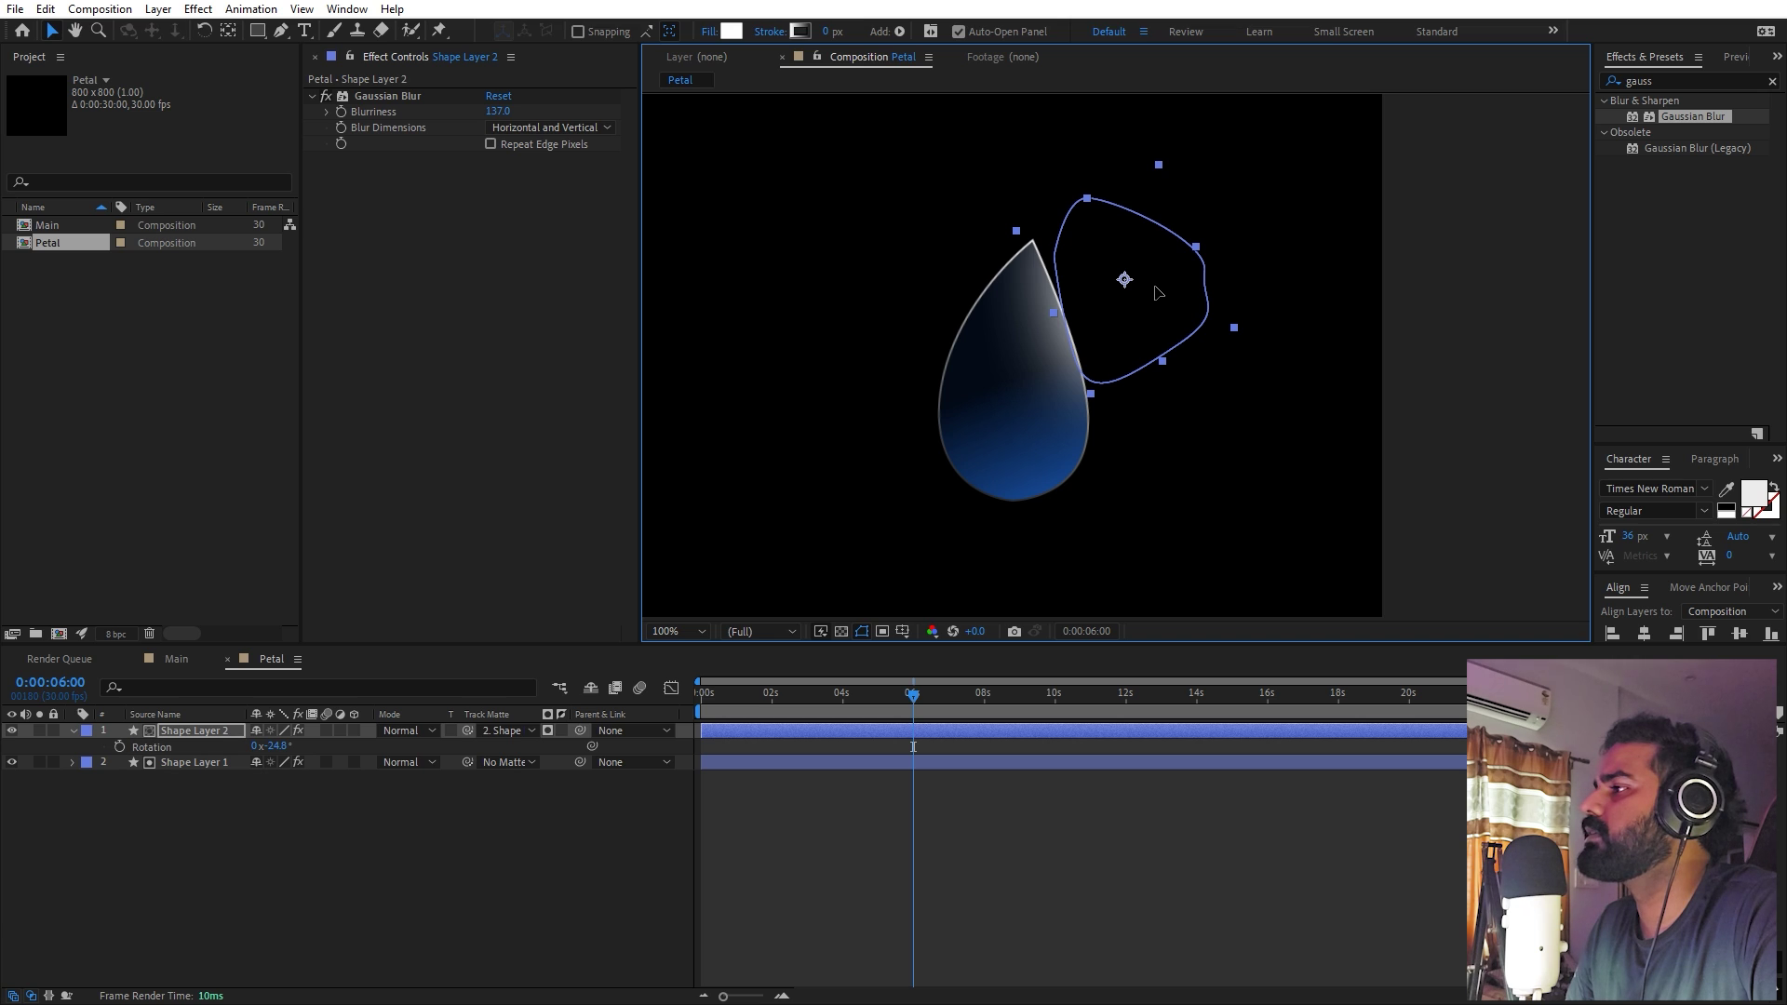
{"action": "left_click", "coordinate": [990, 874]}
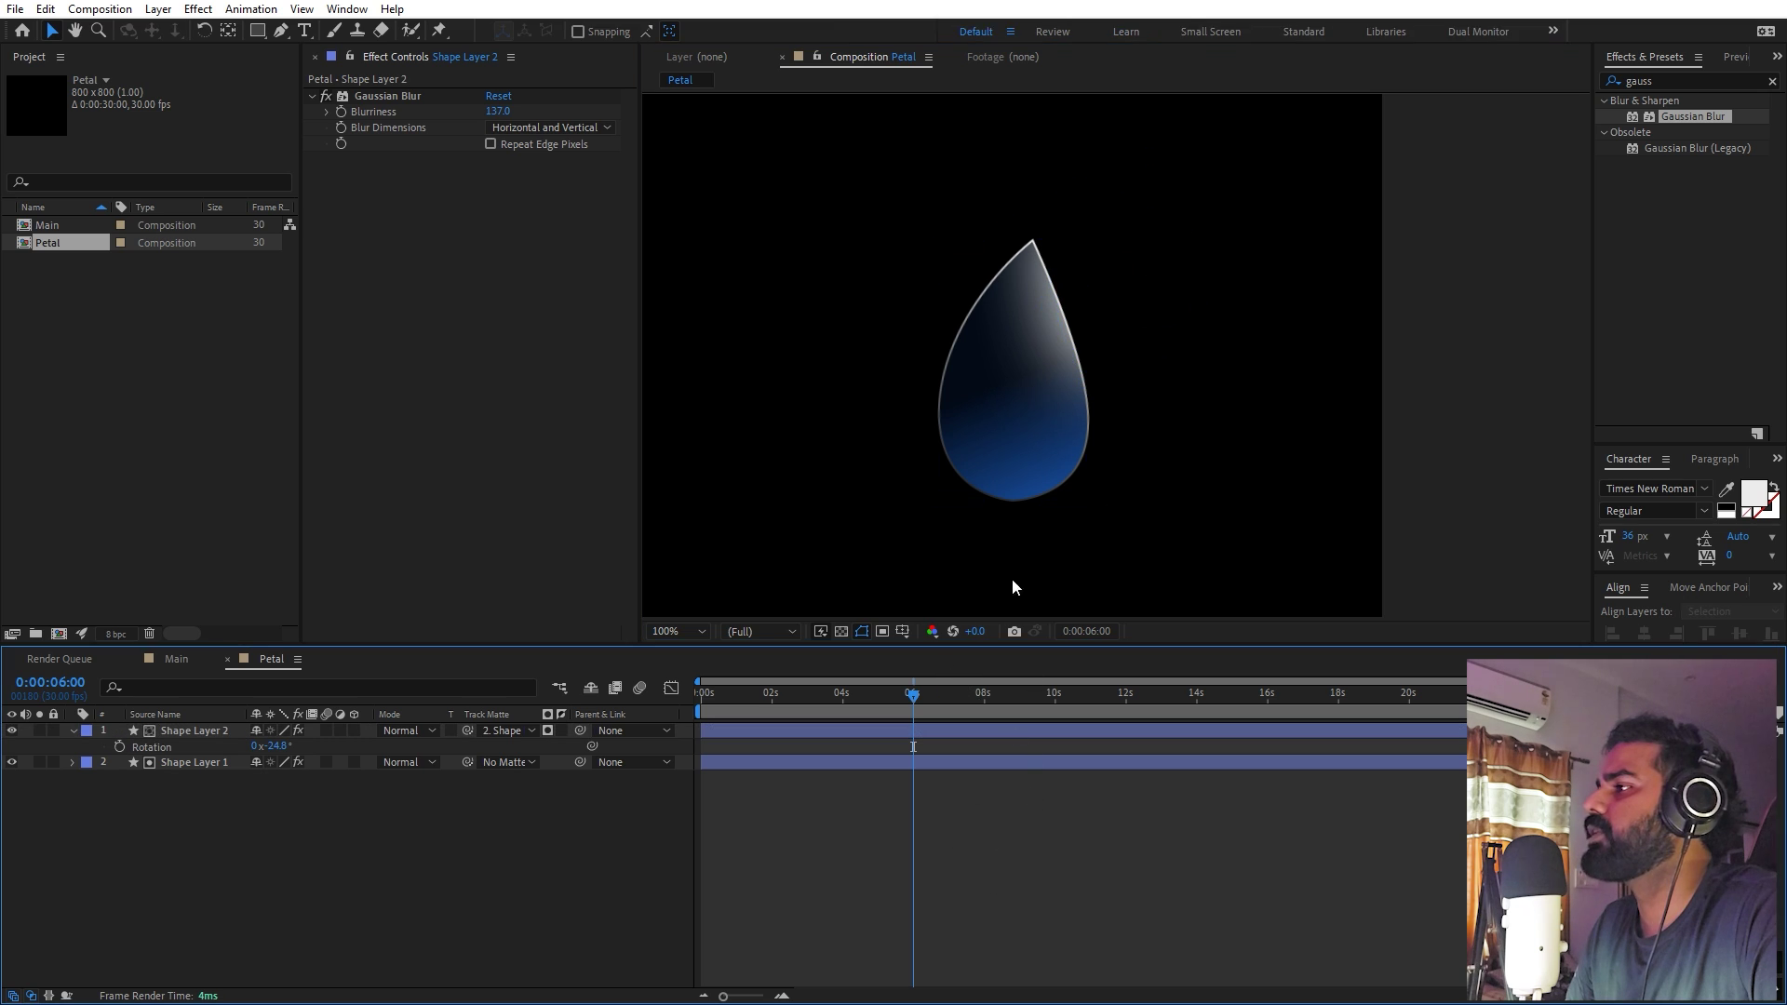
Duplicate Shape Layer 2 and move the copy to the petal's upper left side
{"action": "left_click", "coordinate": [203, 731]}
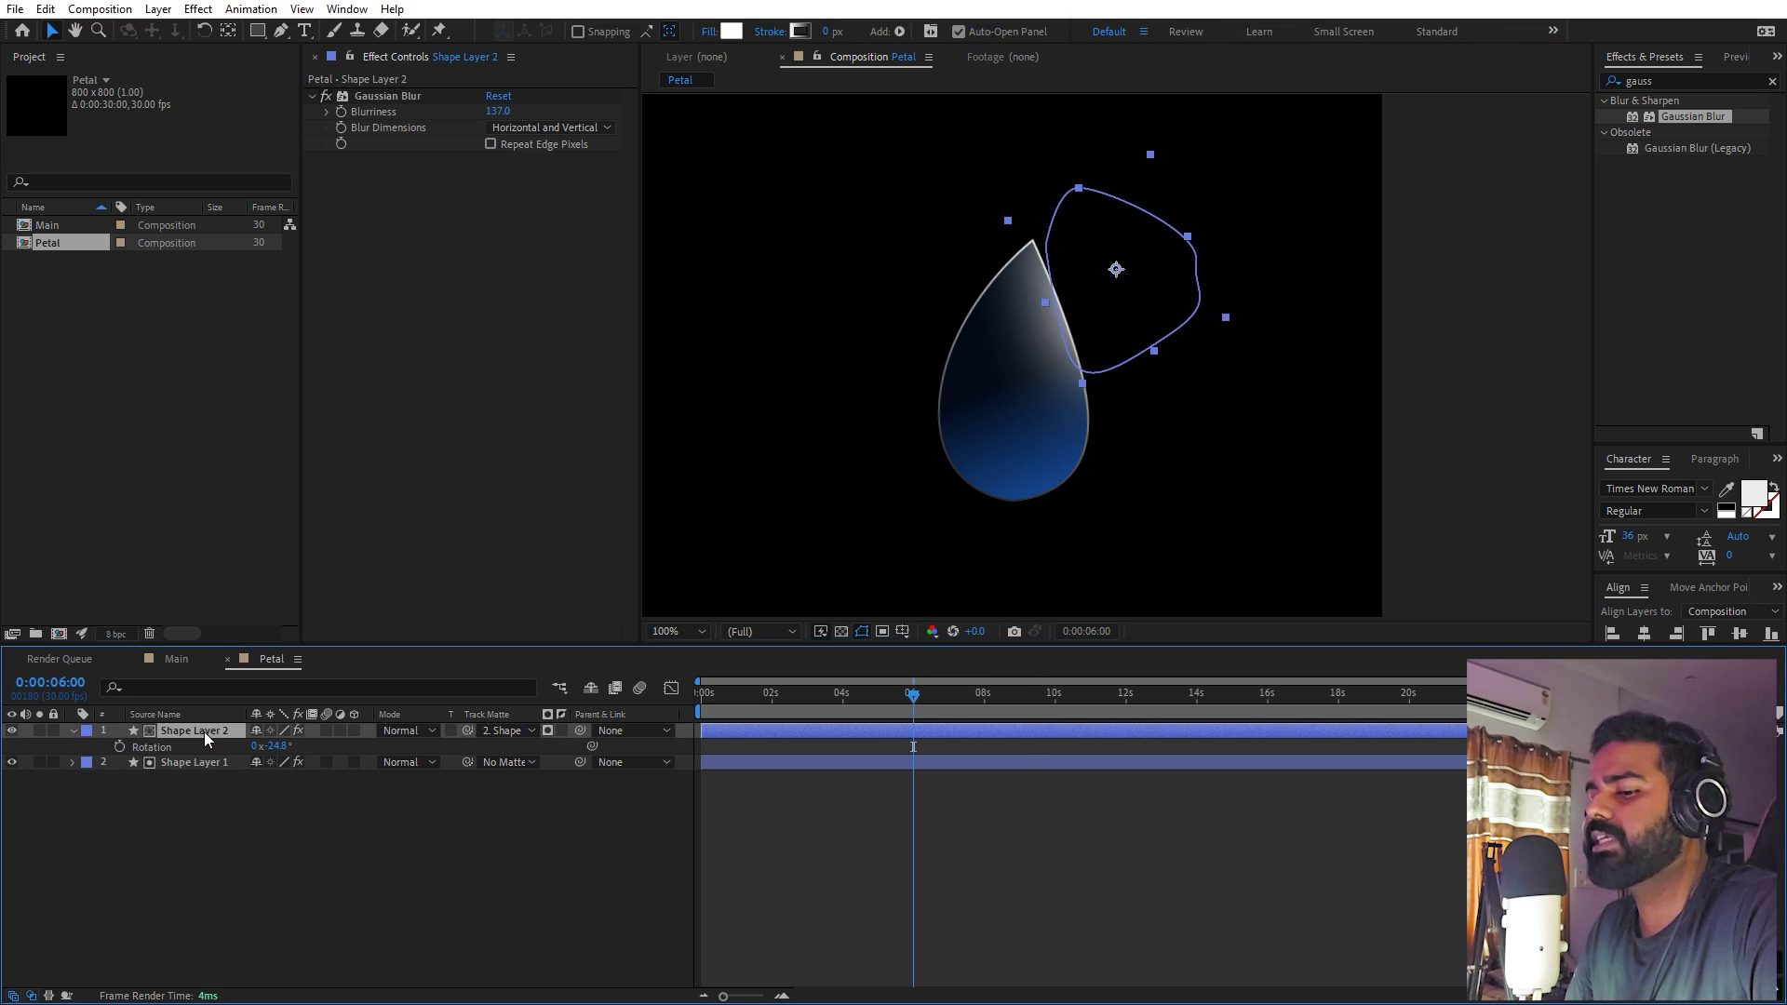
{"action": "key", "text": "ctrl+d"}
{"action": "left_click", "coordinate": [1115, 269]}
{"action": "left_click_drag", "start_coordinate": [1115, 269], "coordinate": [908, 289]}
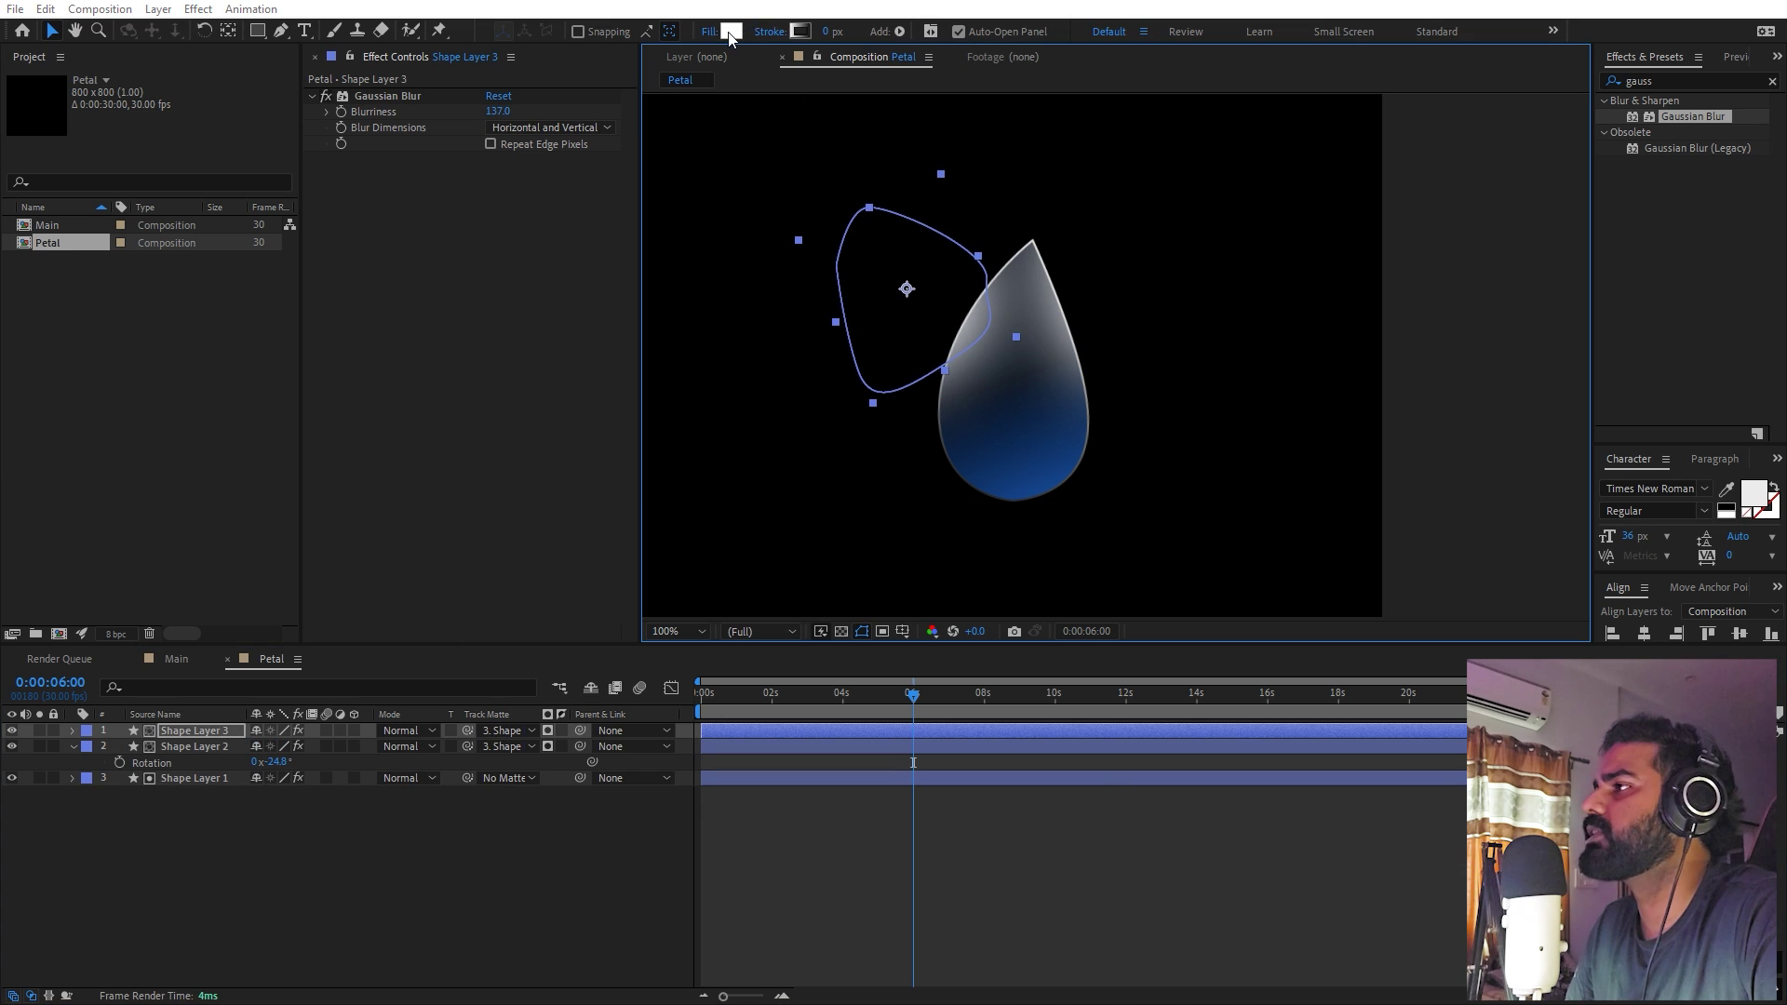
Set the duplicated shape's fill color to magenta F737FE
{"action": "left_click", "coordinate": [732, 31]}
{"action": "left_click", "coordinate": [902, 583]}
{"action": "left_click", "coordinate": [829, 543]}
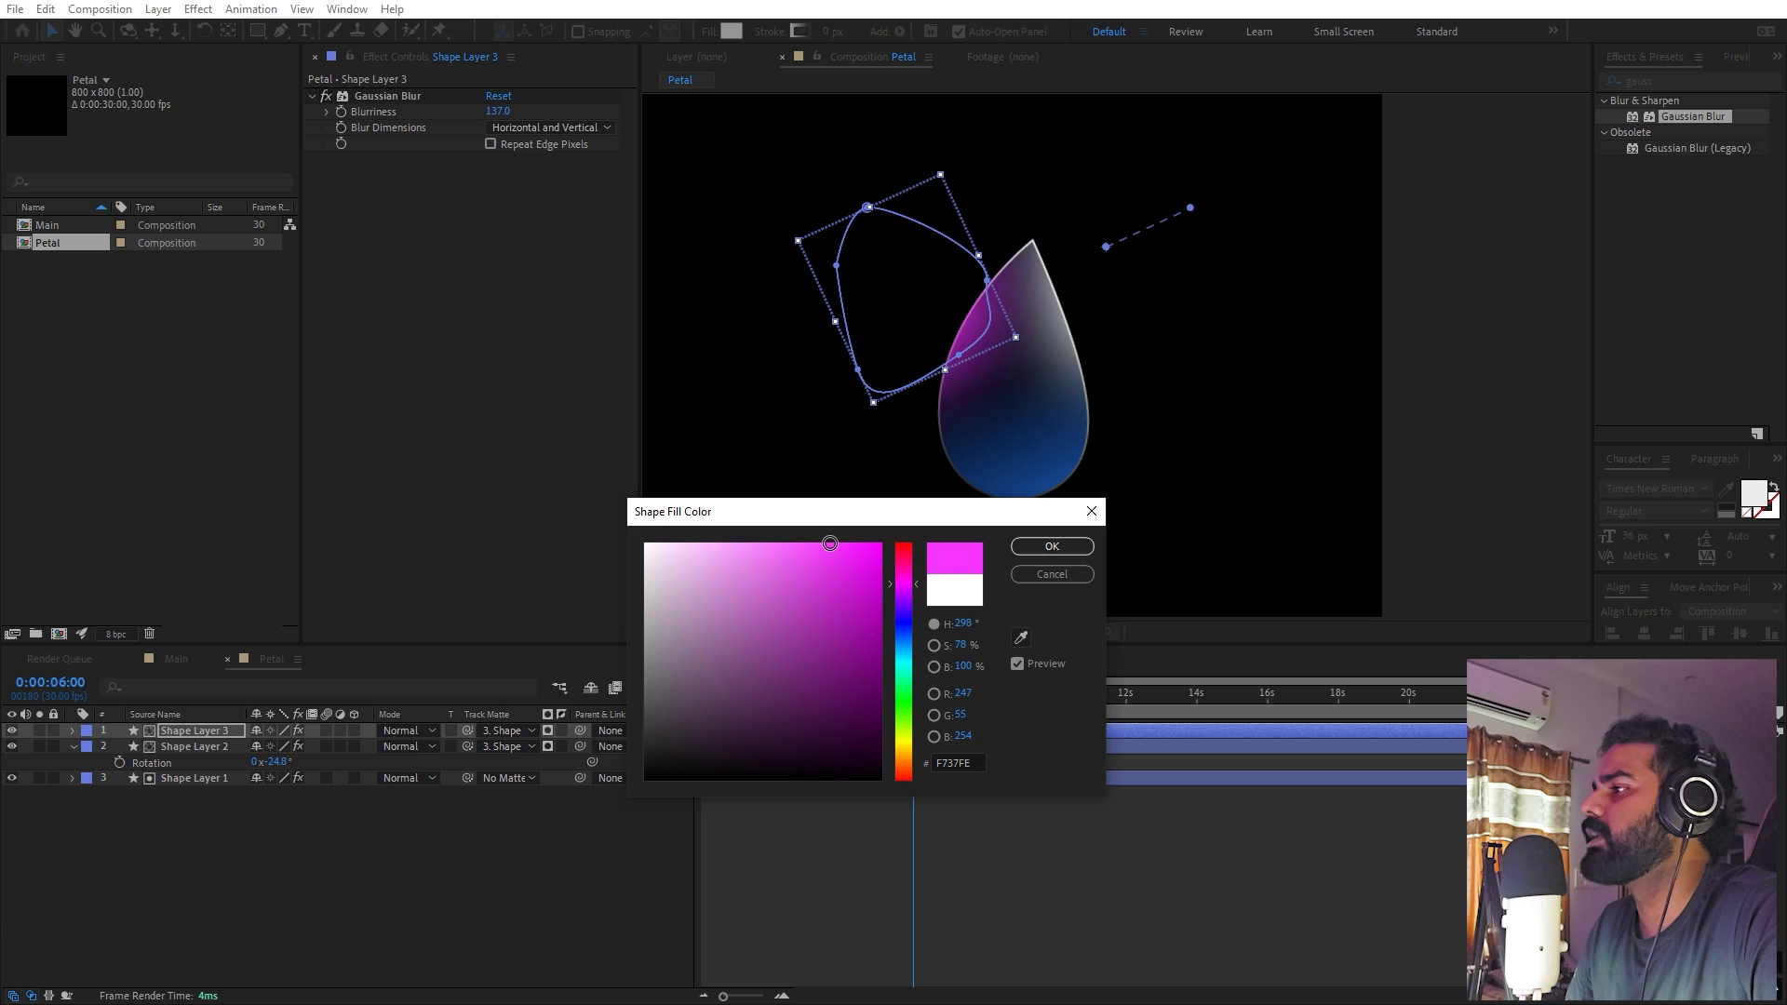
{"action": "left_click", "coordinate": [1052, 547]}
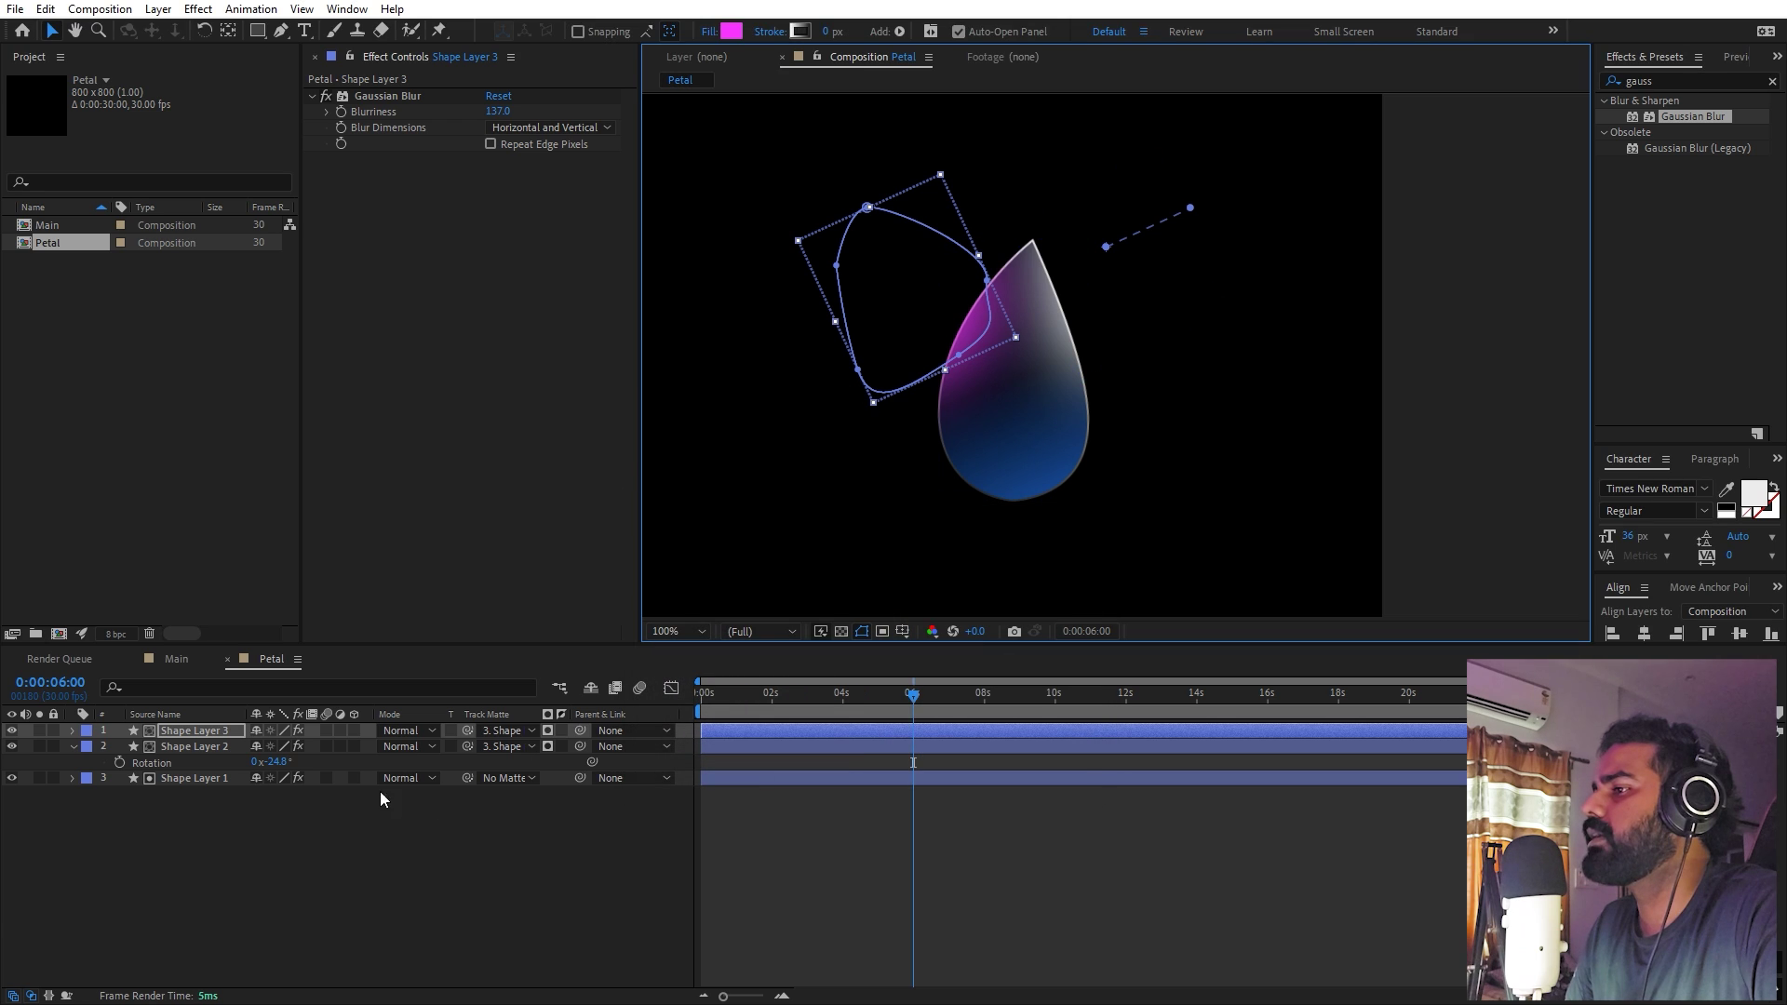
Rotate the magenta shape to 66.2° and nudge it slightly upward beside the petal
{"action": "key", "text": "r"}
{"action": "left_click_drag", "start_coordinate": [291, 742], "coordinate": [369, 744]}
{"action": "mouse_move", "coordinate": [903, 293]}
{"action": "left_mouse_down"}
{"action": "mouse_move", "coordinate": [919, 264]}
{"action": "mouse_move", "coordinate": [908, 283]}
{"action": "left_mouse_up"}
Preview the petal animation with its white and magenta highlights
{"action": "left_click", "coordinate": [880, 750]}
{"action": "key", "text": "space"}
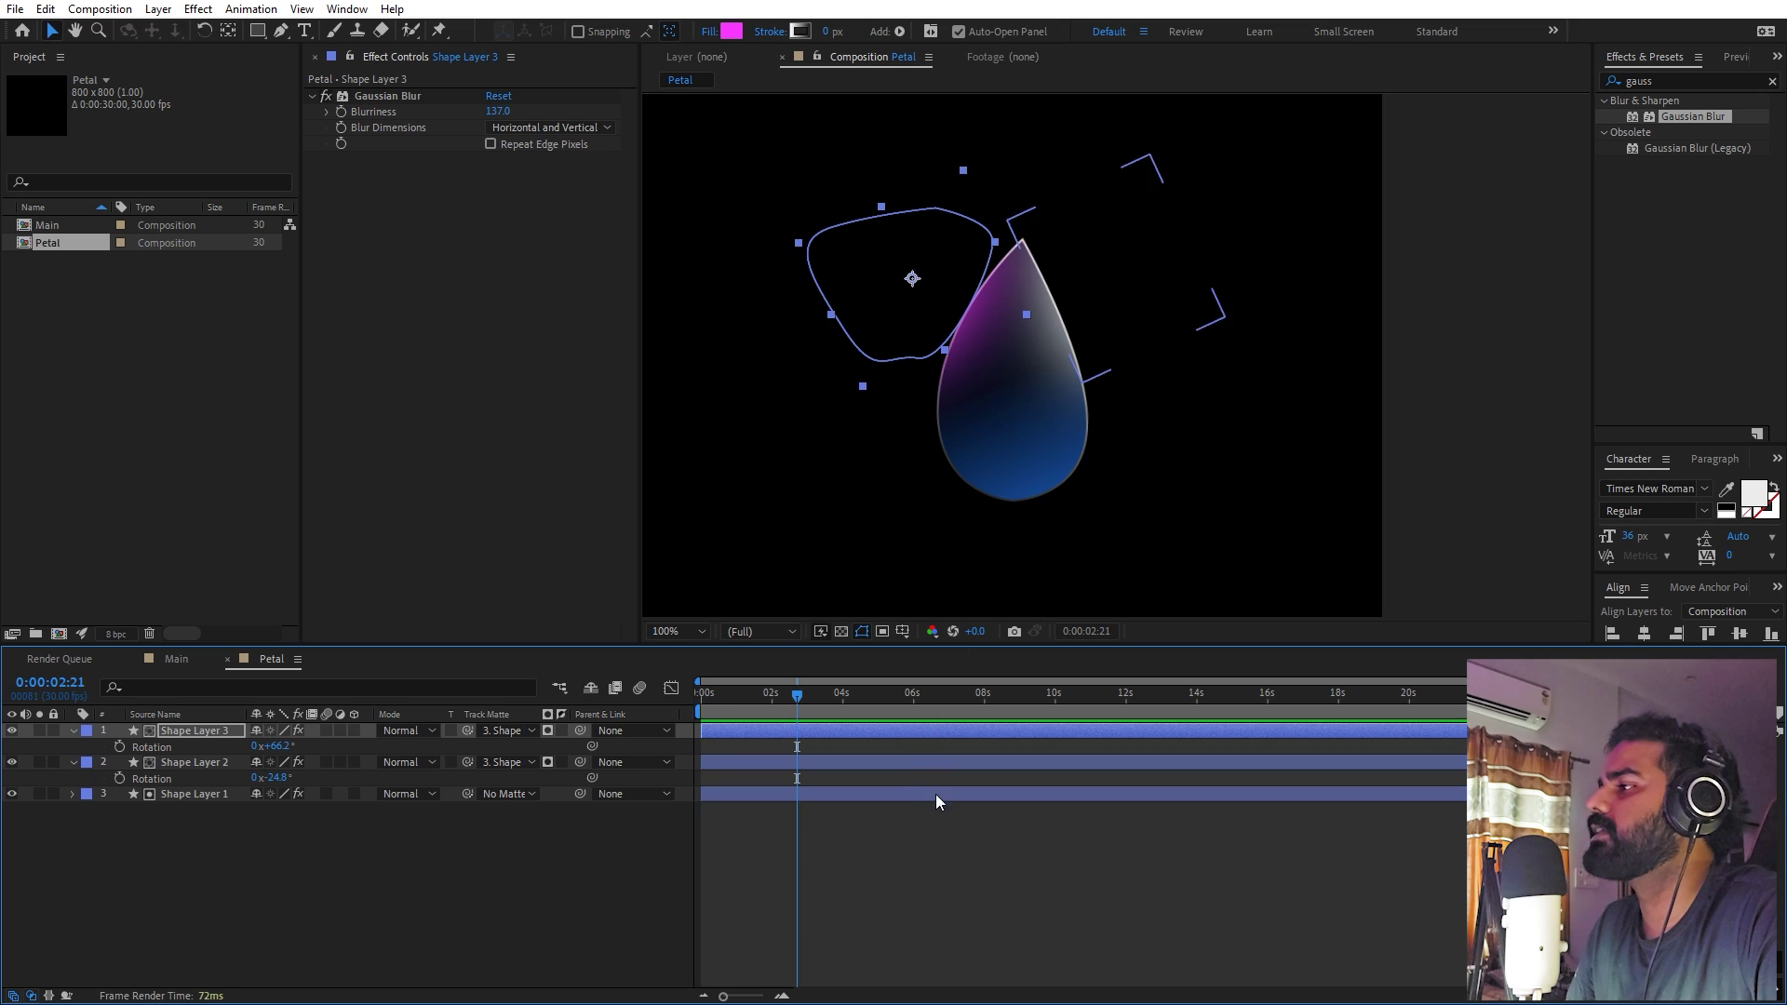
{"action": "left_click", "coordinate": [1001, 810]}
Add an adjustment layer above all layers of the Petal composition
{"action": "right_click", "coordinate": [209, 929]}
{"action": "key", "text": "Escape"}
{"action": "right_click", "coordinate": [273, 954]}
{"action": "mouse_move", "coordinate": [377, 724]}
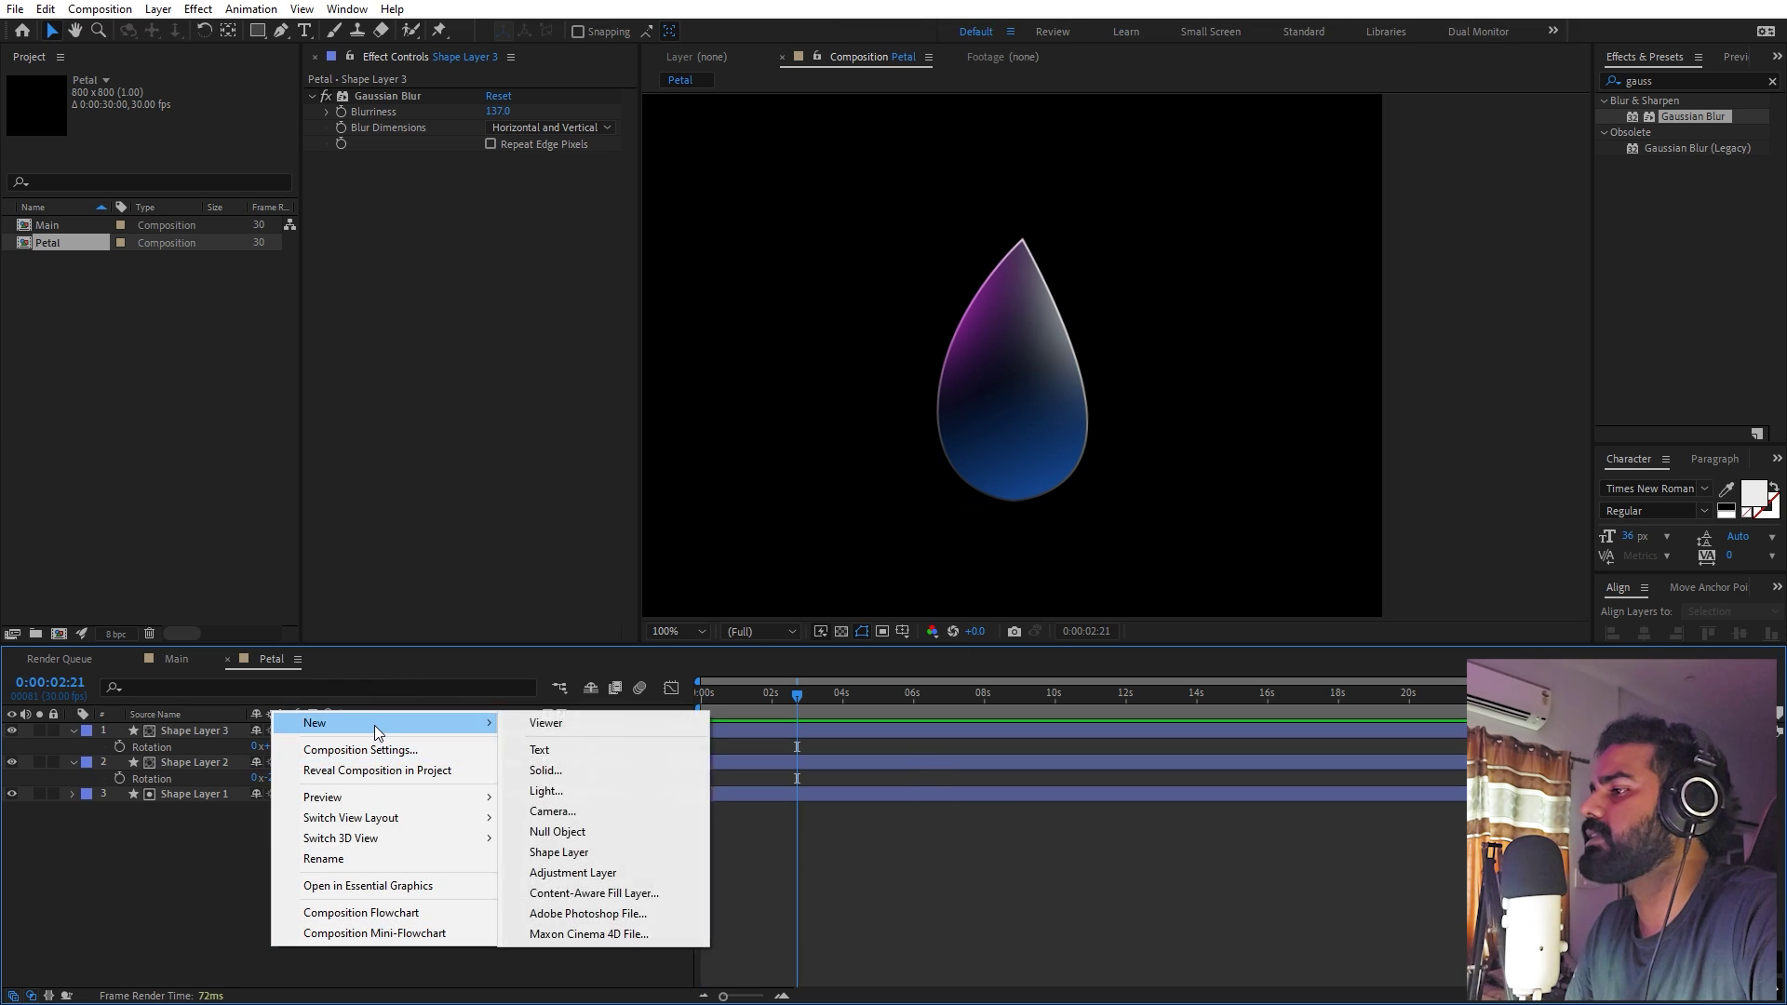
{"action": "left_click", "coordinate": [590, 875]}
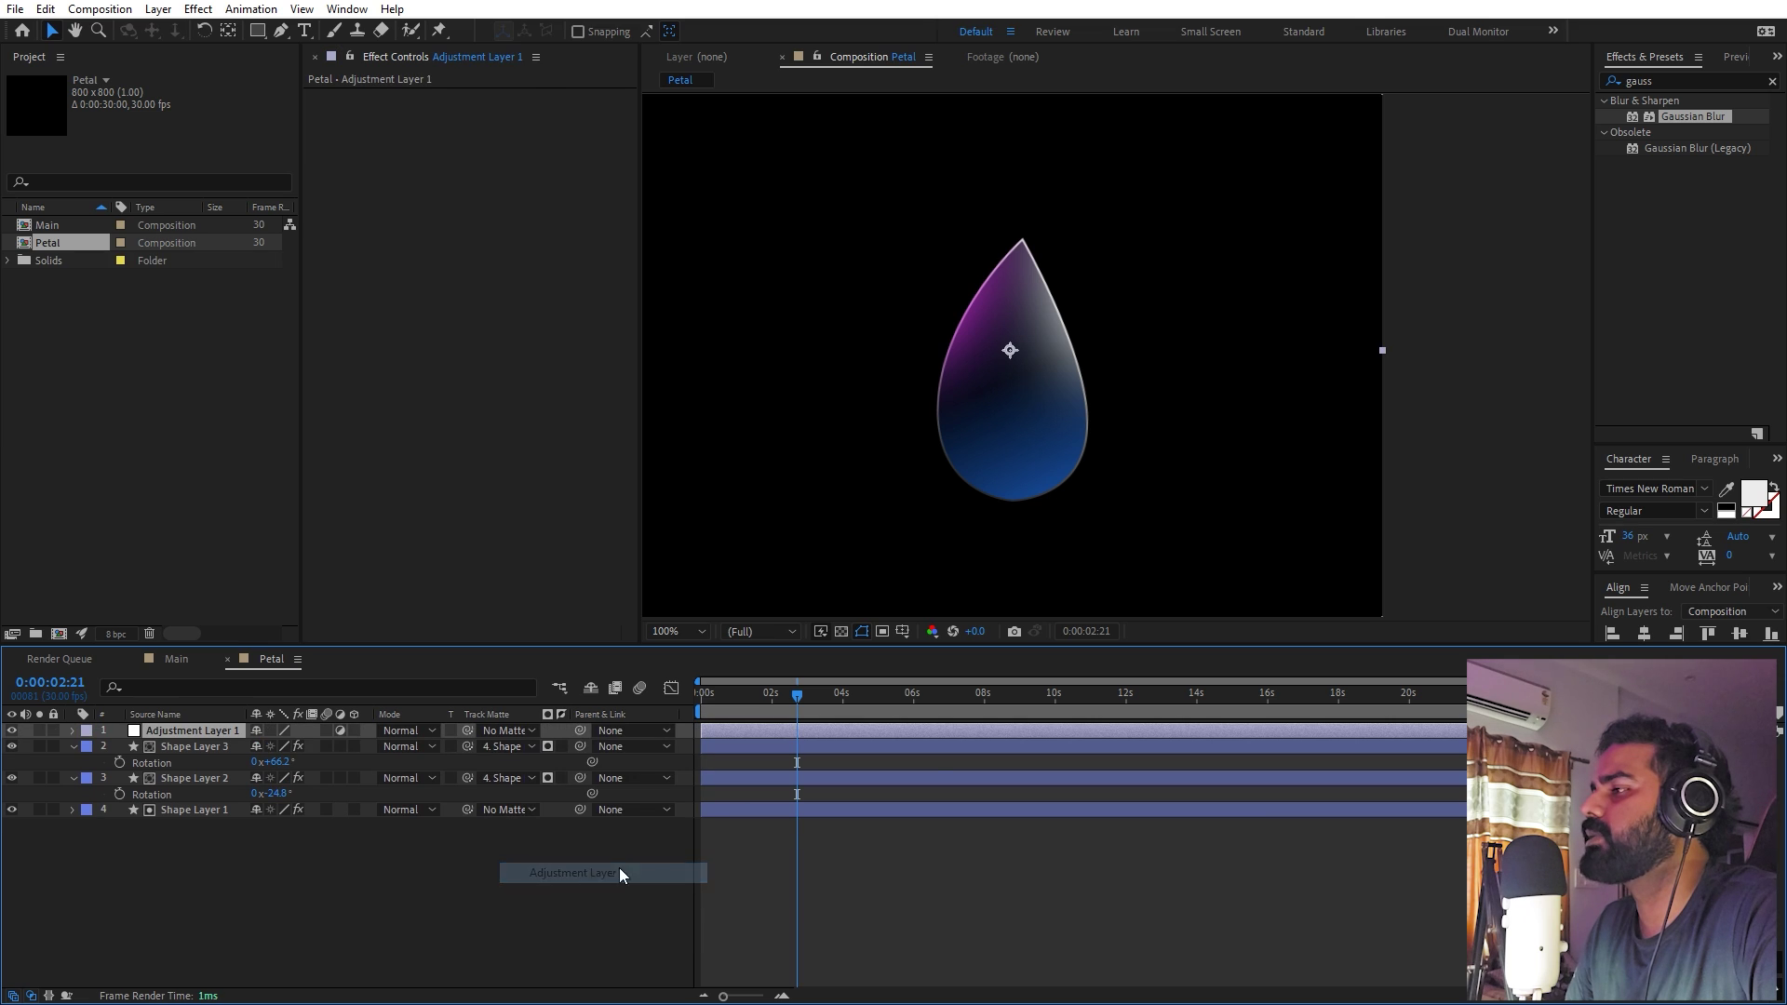
Apply the Glow effect to the adjustment layer with a radius of 41 and an intensity of 0.4
{"action": "left_click", "coordinate": [1703, 80]}
{"action": "type", "text": "glow"}
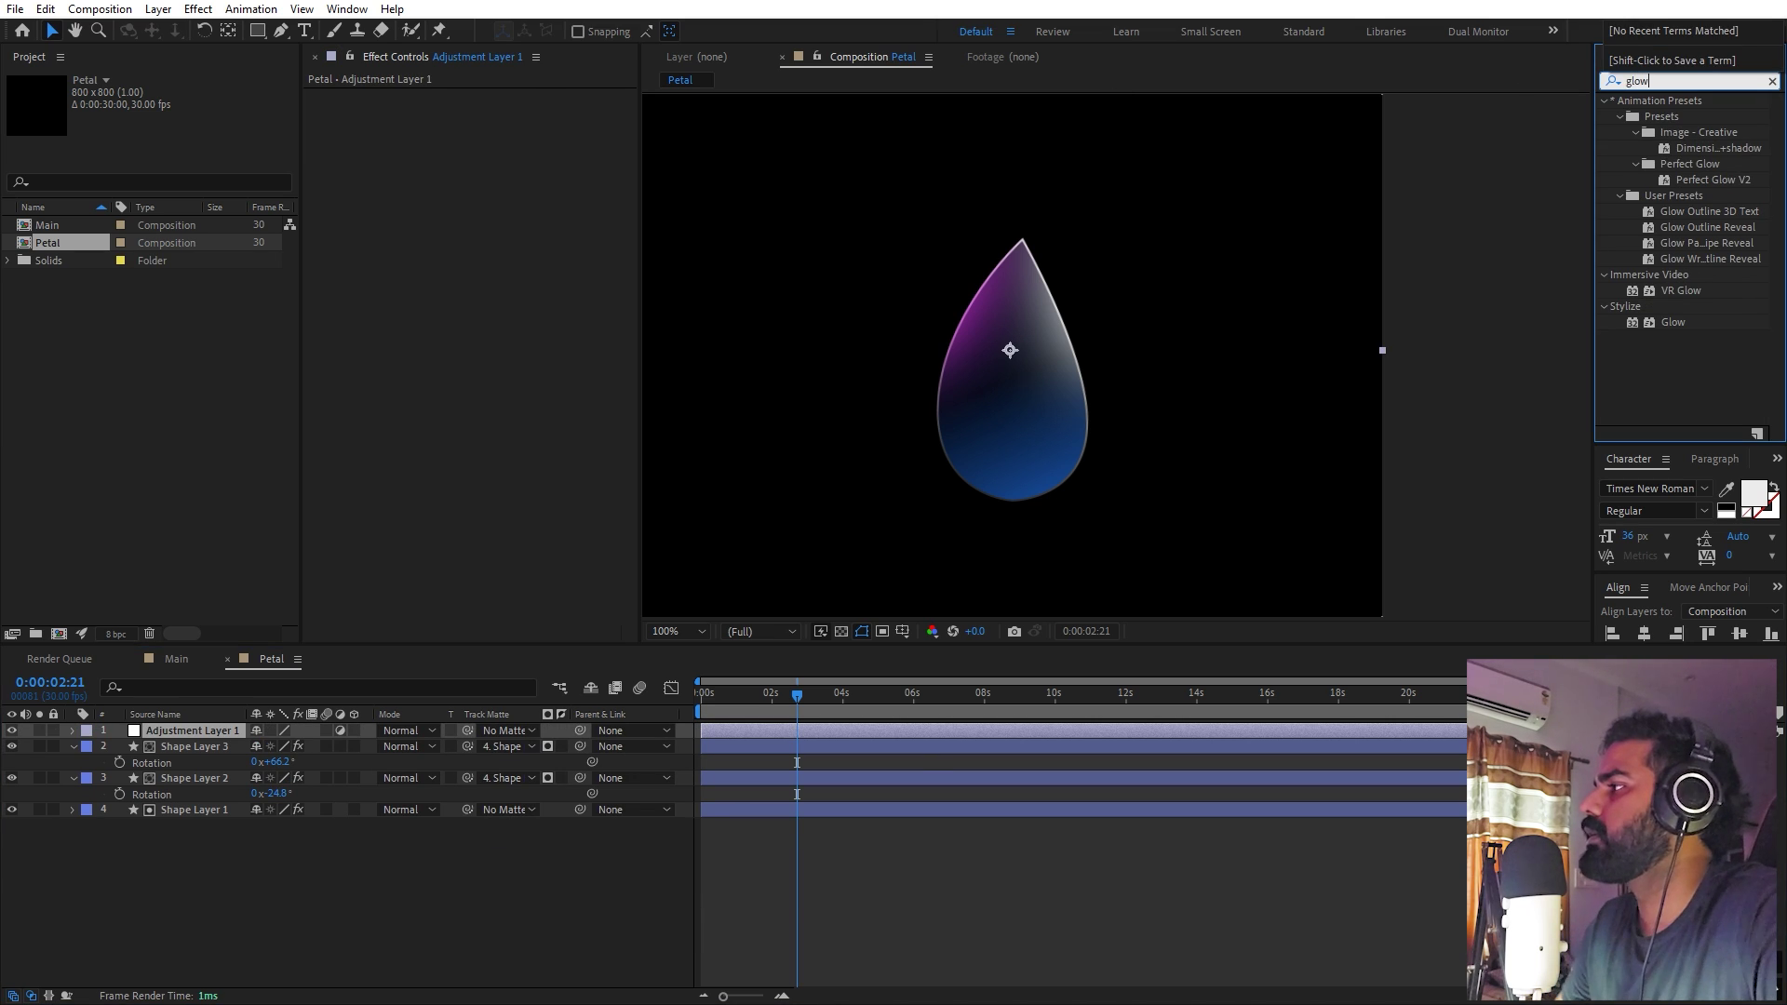
{"action": "left_click_drag", "start_coordinate": [1669, 325], "coordinate": [191, 731]}
{"action": "mouse_move", "coordinate": [501, 143]}
{"action": "left_mouse_down"}
{"action": "mouse_move", "coordinate": [530, 145]}
{"action": "mouse_move", "coordinate": [496, 166]}
{"action": "left_mouse_up"}
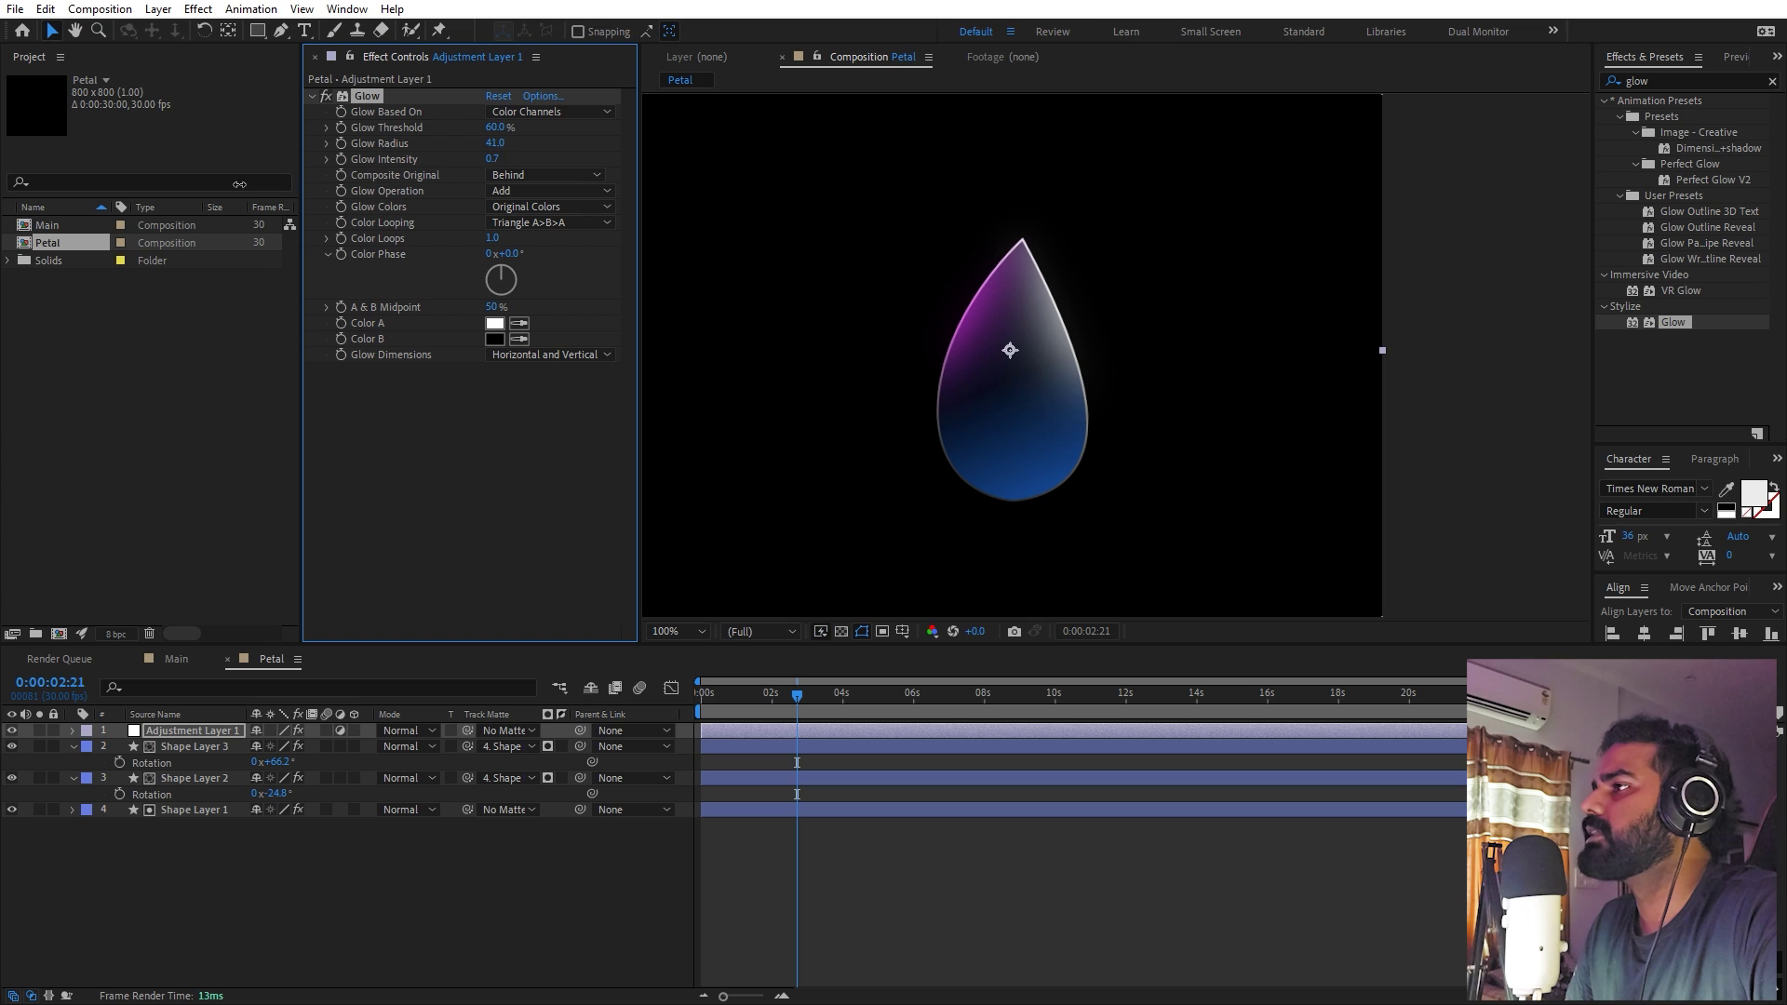
Duplicate the Glow, set the copy's radius to 121 and intensity to 0.6, and lower the first Glow's threshold to 43.9%
{"action": "key", "text": "ctrl+d"}
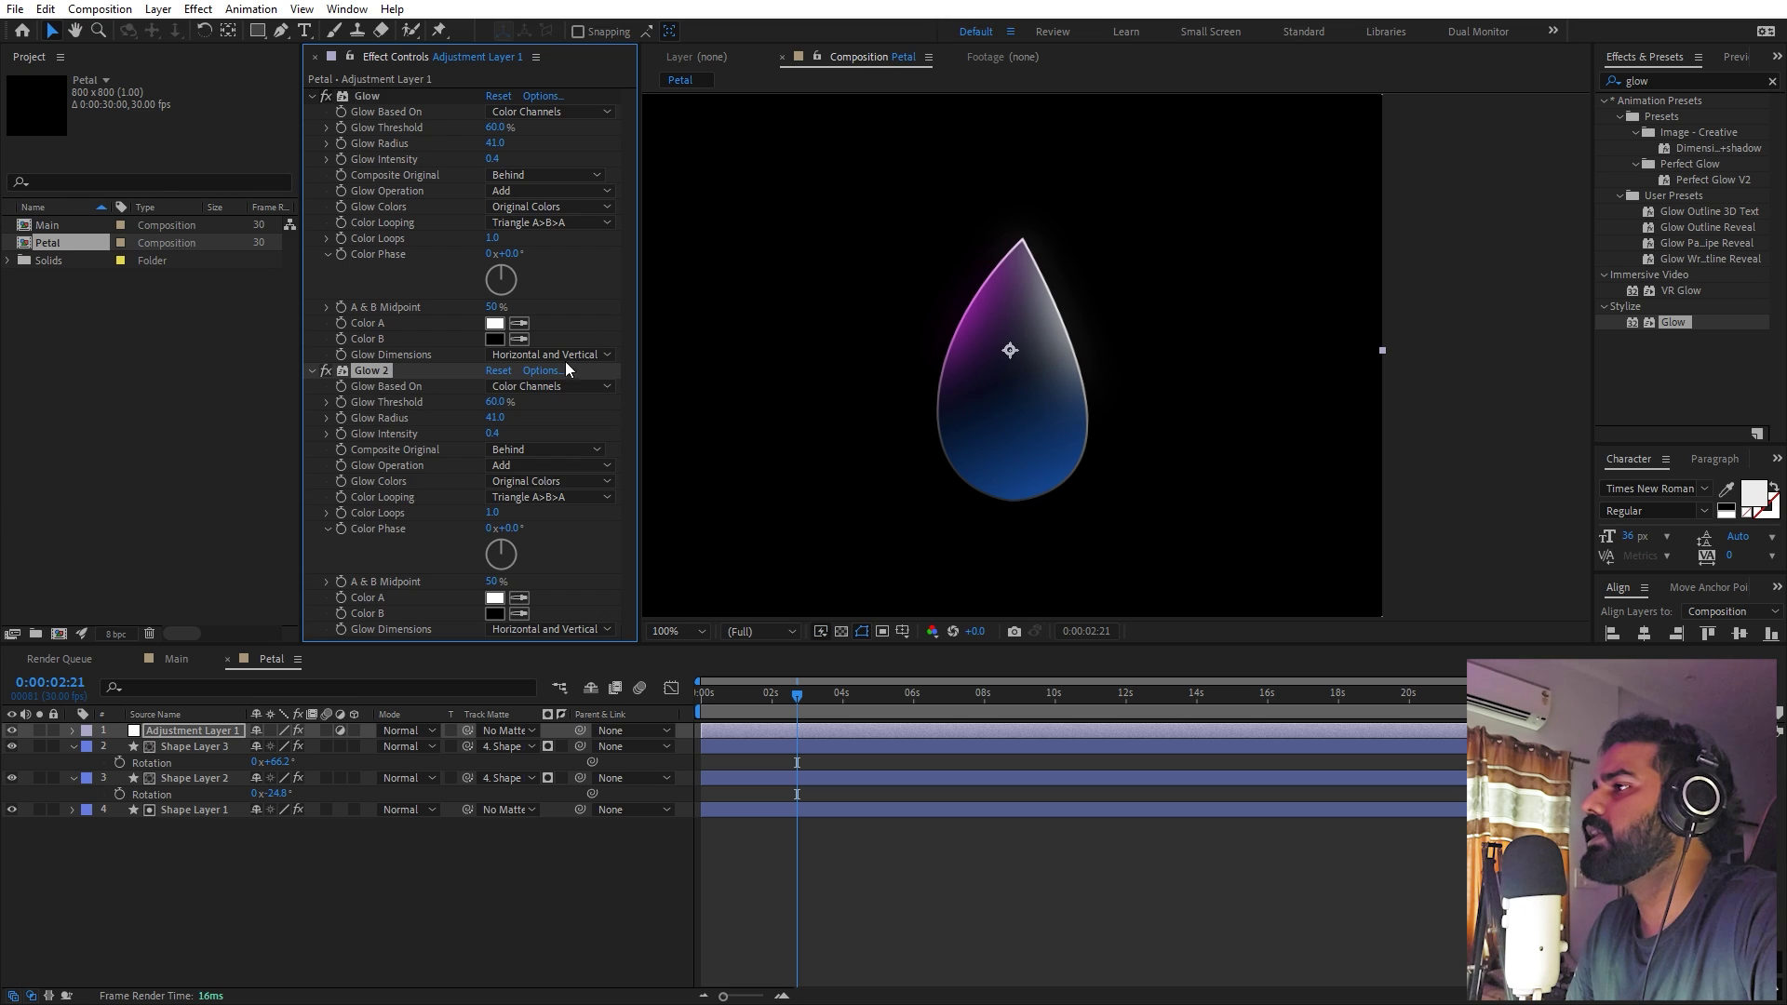
{"action": "left_click_drag", "start_coordinate": [492, 434], "coordinate": [575, 423]}
{"action": "left_click_drag", "start_coordinate": [494, 129], "coordinate": [466, 133]}
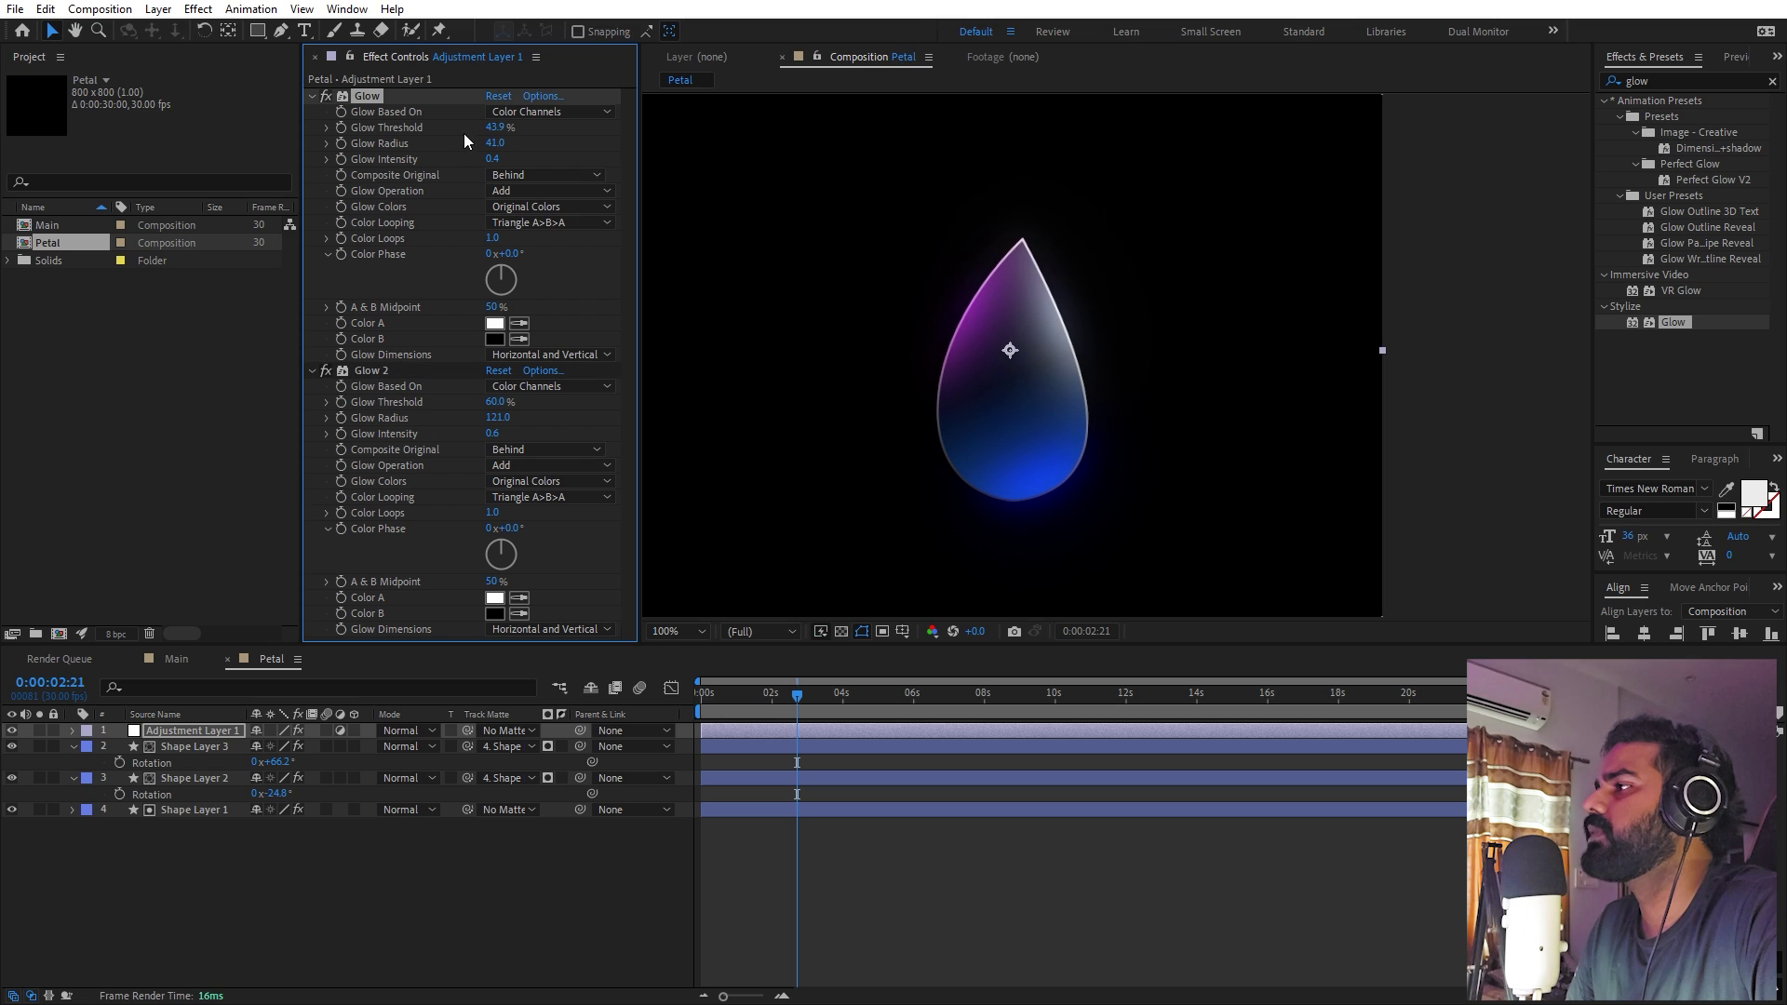
Preview the Petal composition from the first frame with both Glow effects applied
{"action": "left_click_drag", "start_coordinate": [729, 712], "coordinate": [701, 712]}
{"action": "key", "text": "space"}
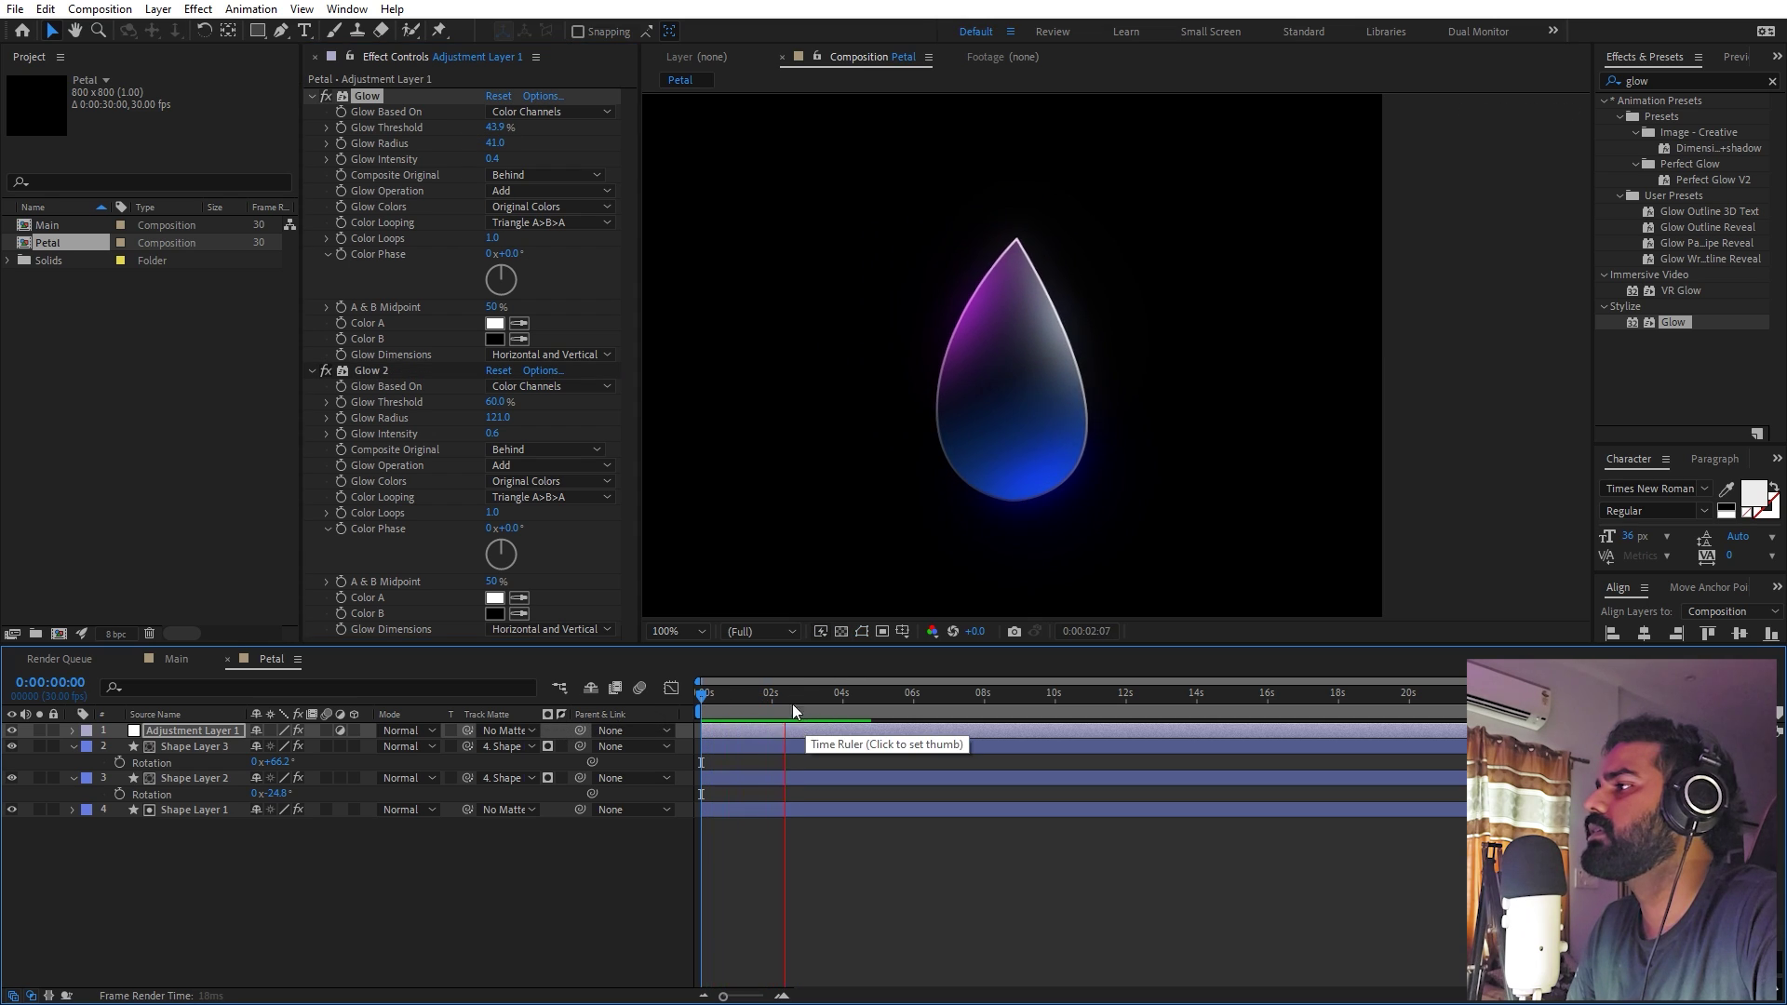
{"action": "key", "text": "space"}
Duplicate Glow 2, set the copy's radius to 210 and intensity to 0.8, and preview the petal from the start
{"action": "left_click", "coordinate": [373, 369]}
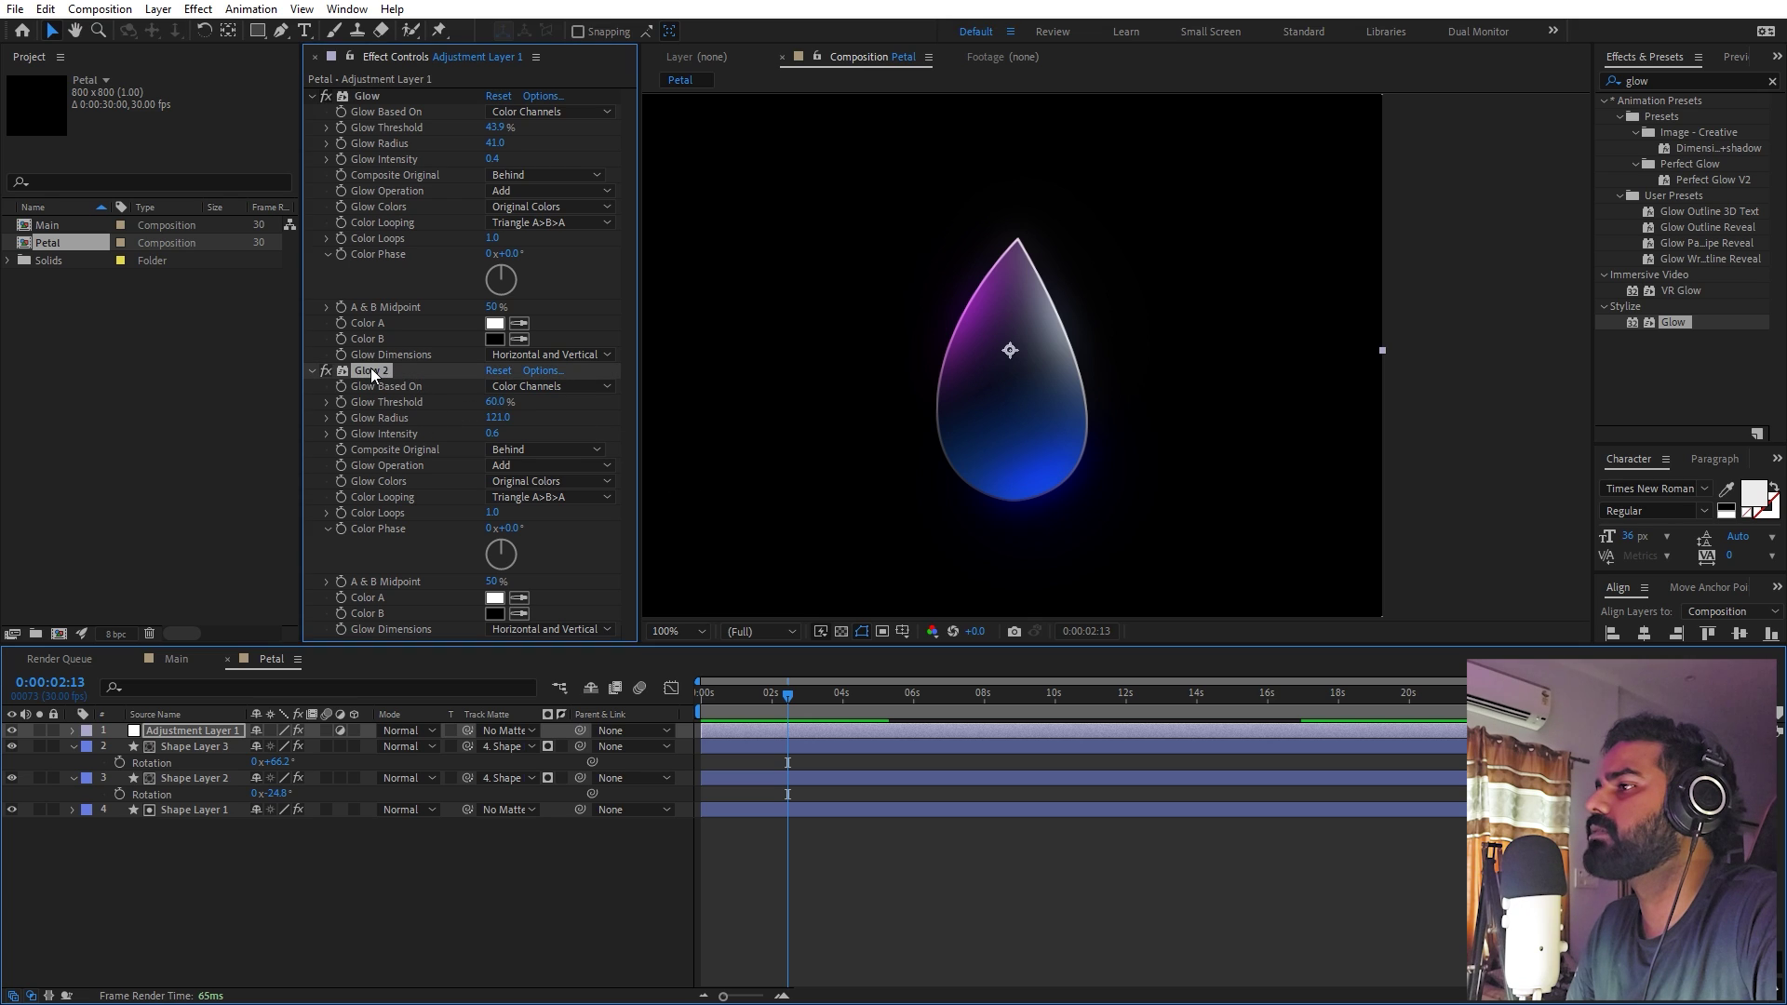
{"action": "key", "text": "ctrl+d"}
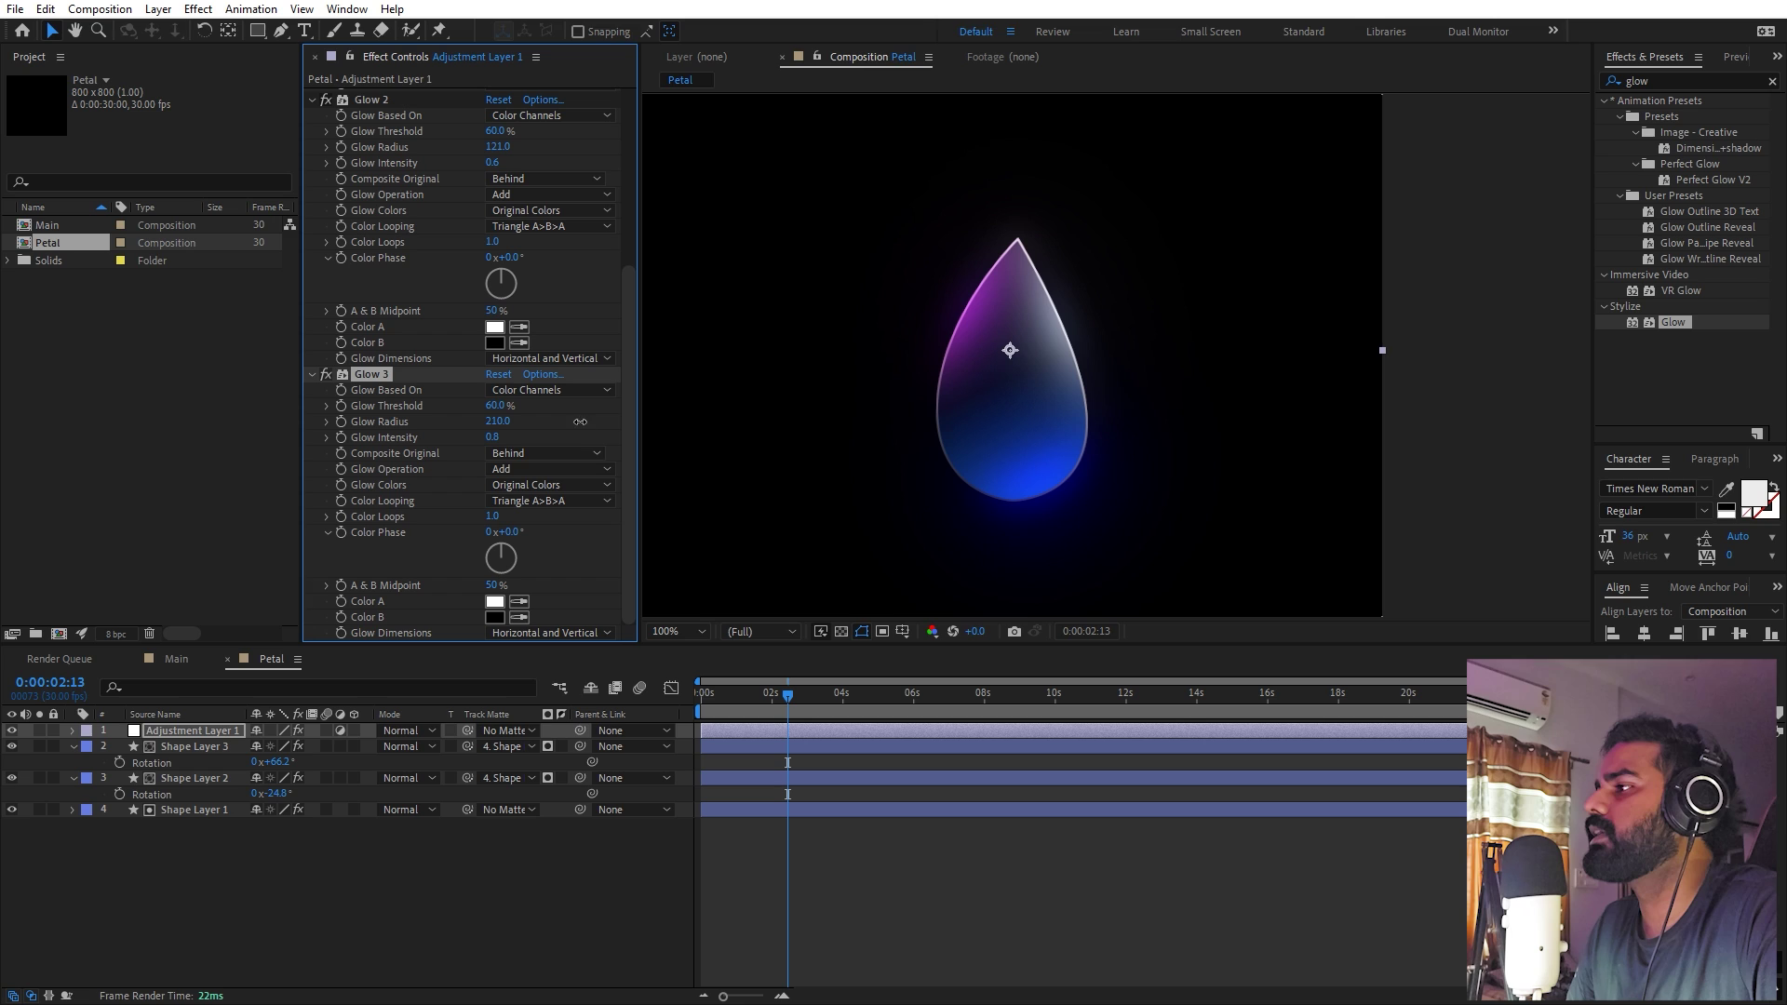
{"action": "left_click", "coordinate": [1065, 782]}
{"action": "key", "text": "Home"}
{"action": "key", "text": "space"}
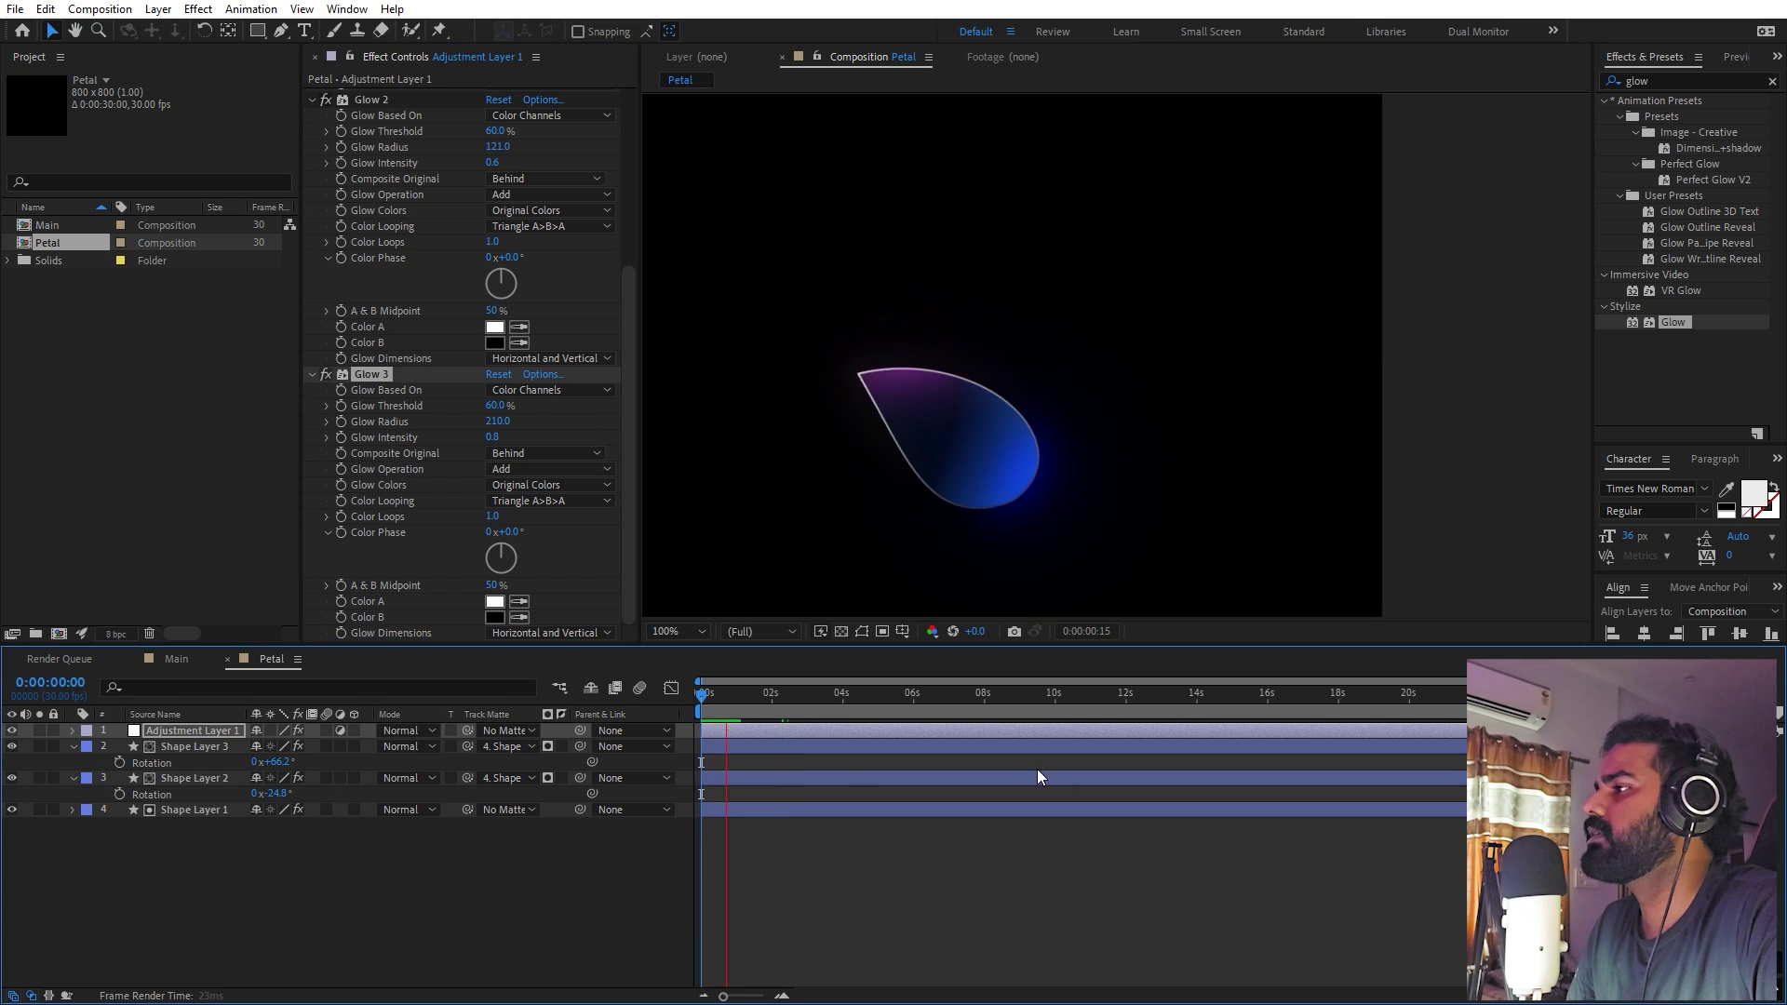
{"action": "key", "text": "space"}
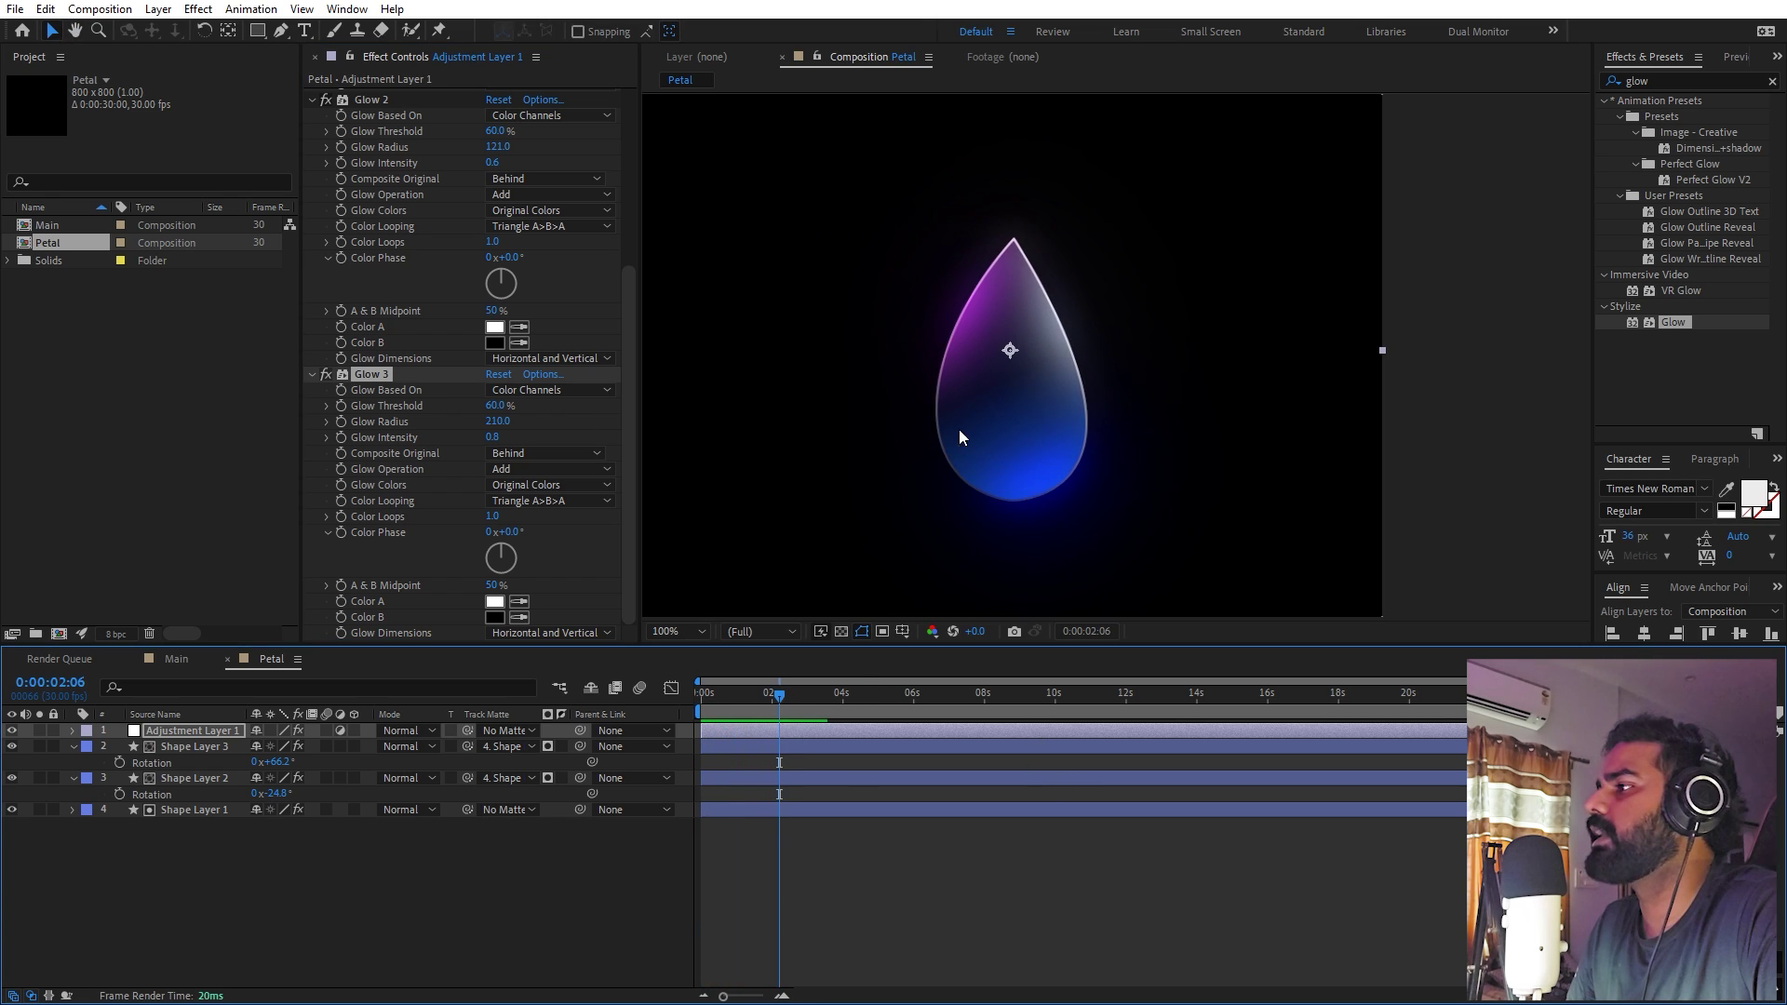
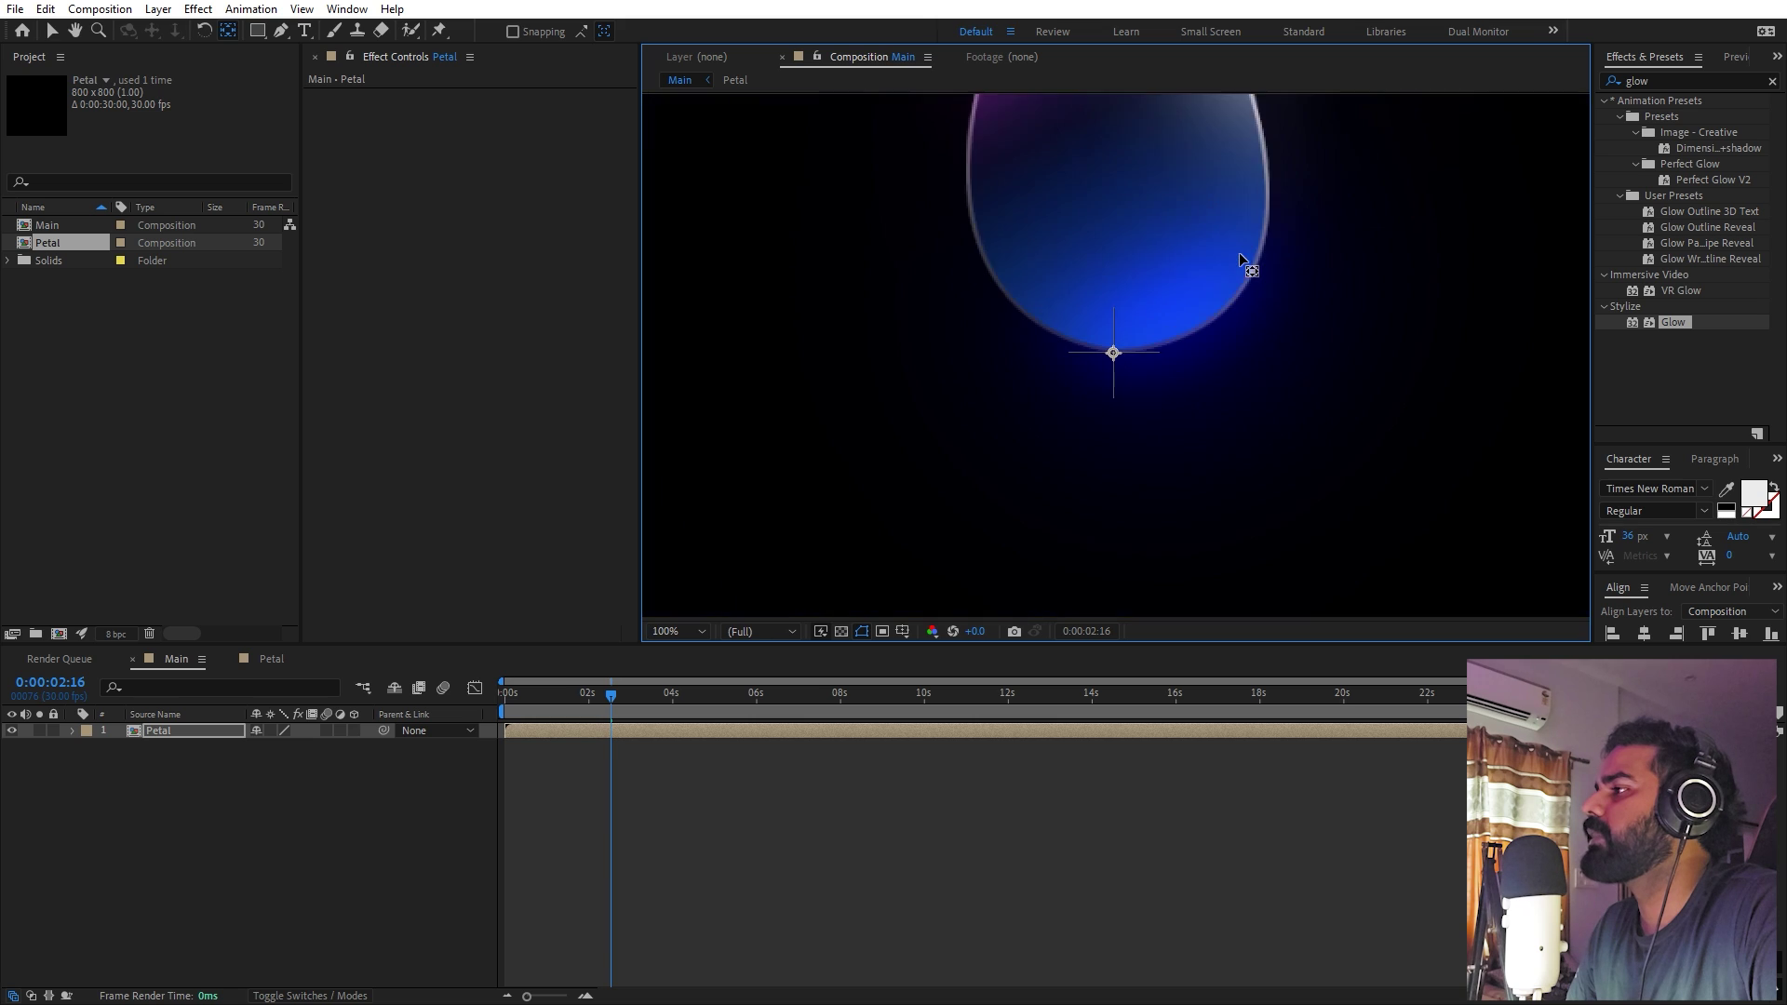
Duplicate the Petal layer in the Main composition until there are nine Petal layers
{"action": "scroll", "coordinate": [1171, 546], "scroll_direction": "up", "scroll_amount": 3}
{"action": "left_click", "coordinate": [1171, 546]}
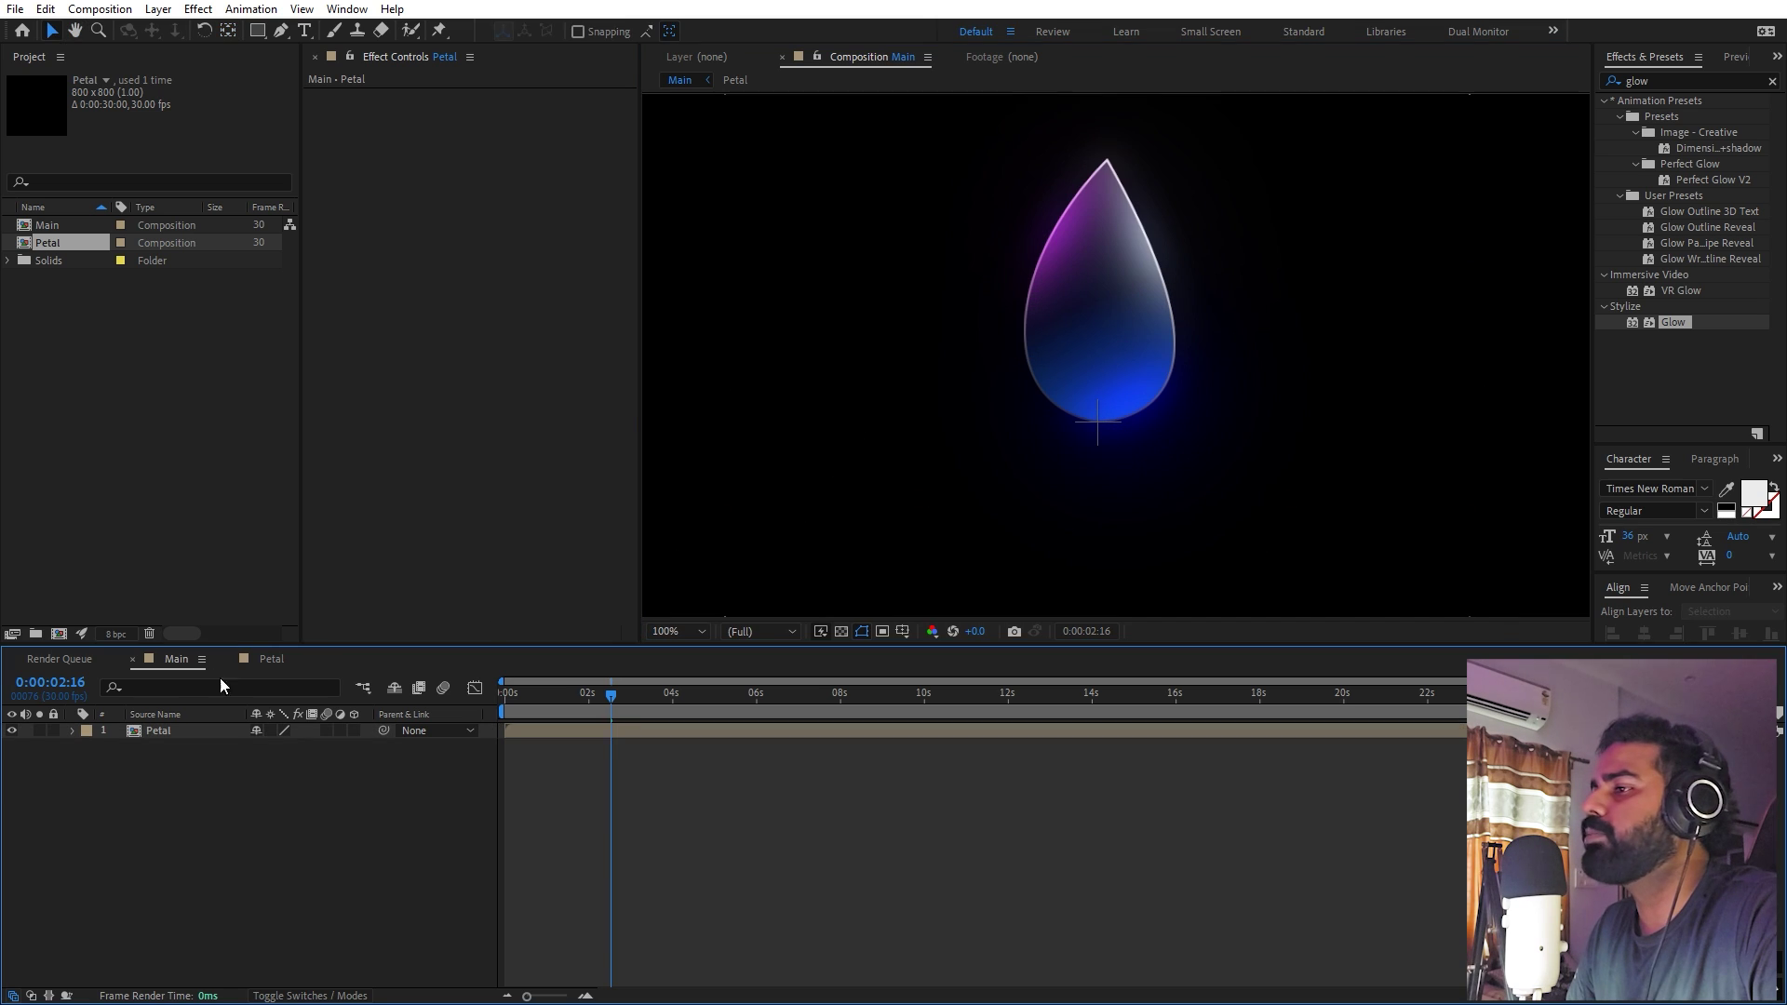
{"action": "left_click", "coordinate": [153, 730]}
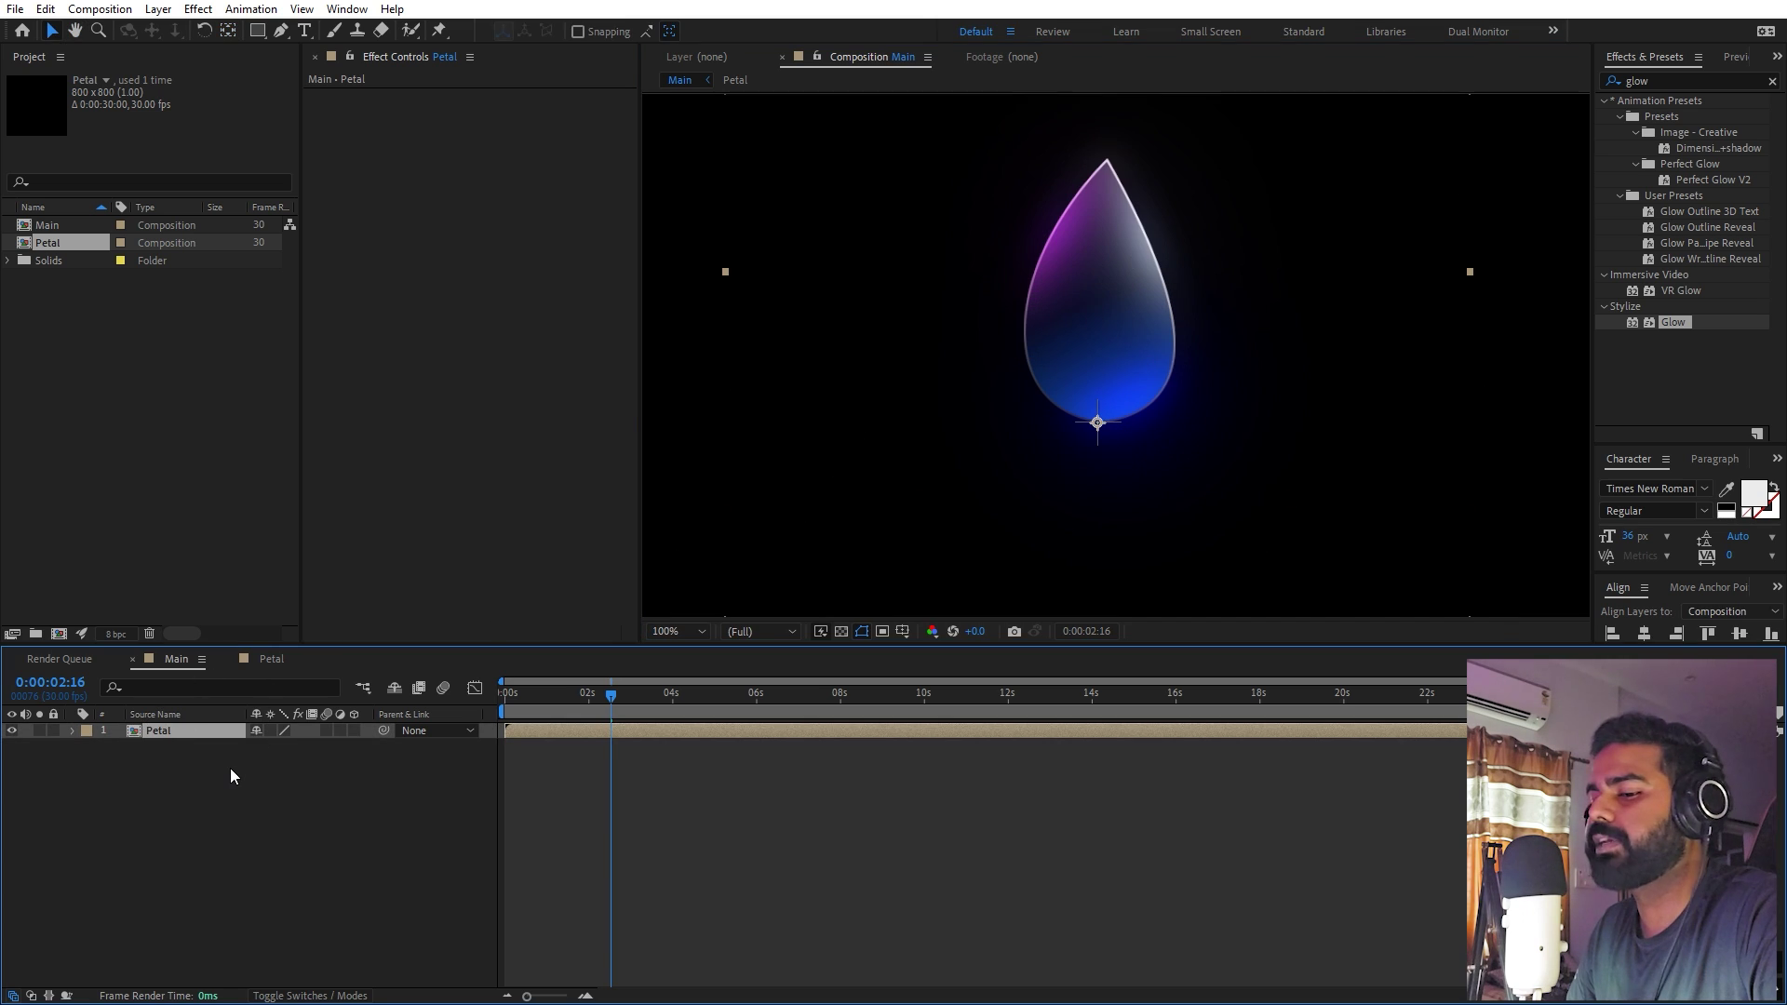
{"action": "key", "text": "ctrl+d"}
{"action": "key", "text": "ctrl+d"}
{"action": "key", "text": "ctrl+d"}
{"action": "key", "text": "ctrl+d"}
{"action": "key", "text": "ctrl+d"}
{"action": "key", "text": "ctrl+d"}
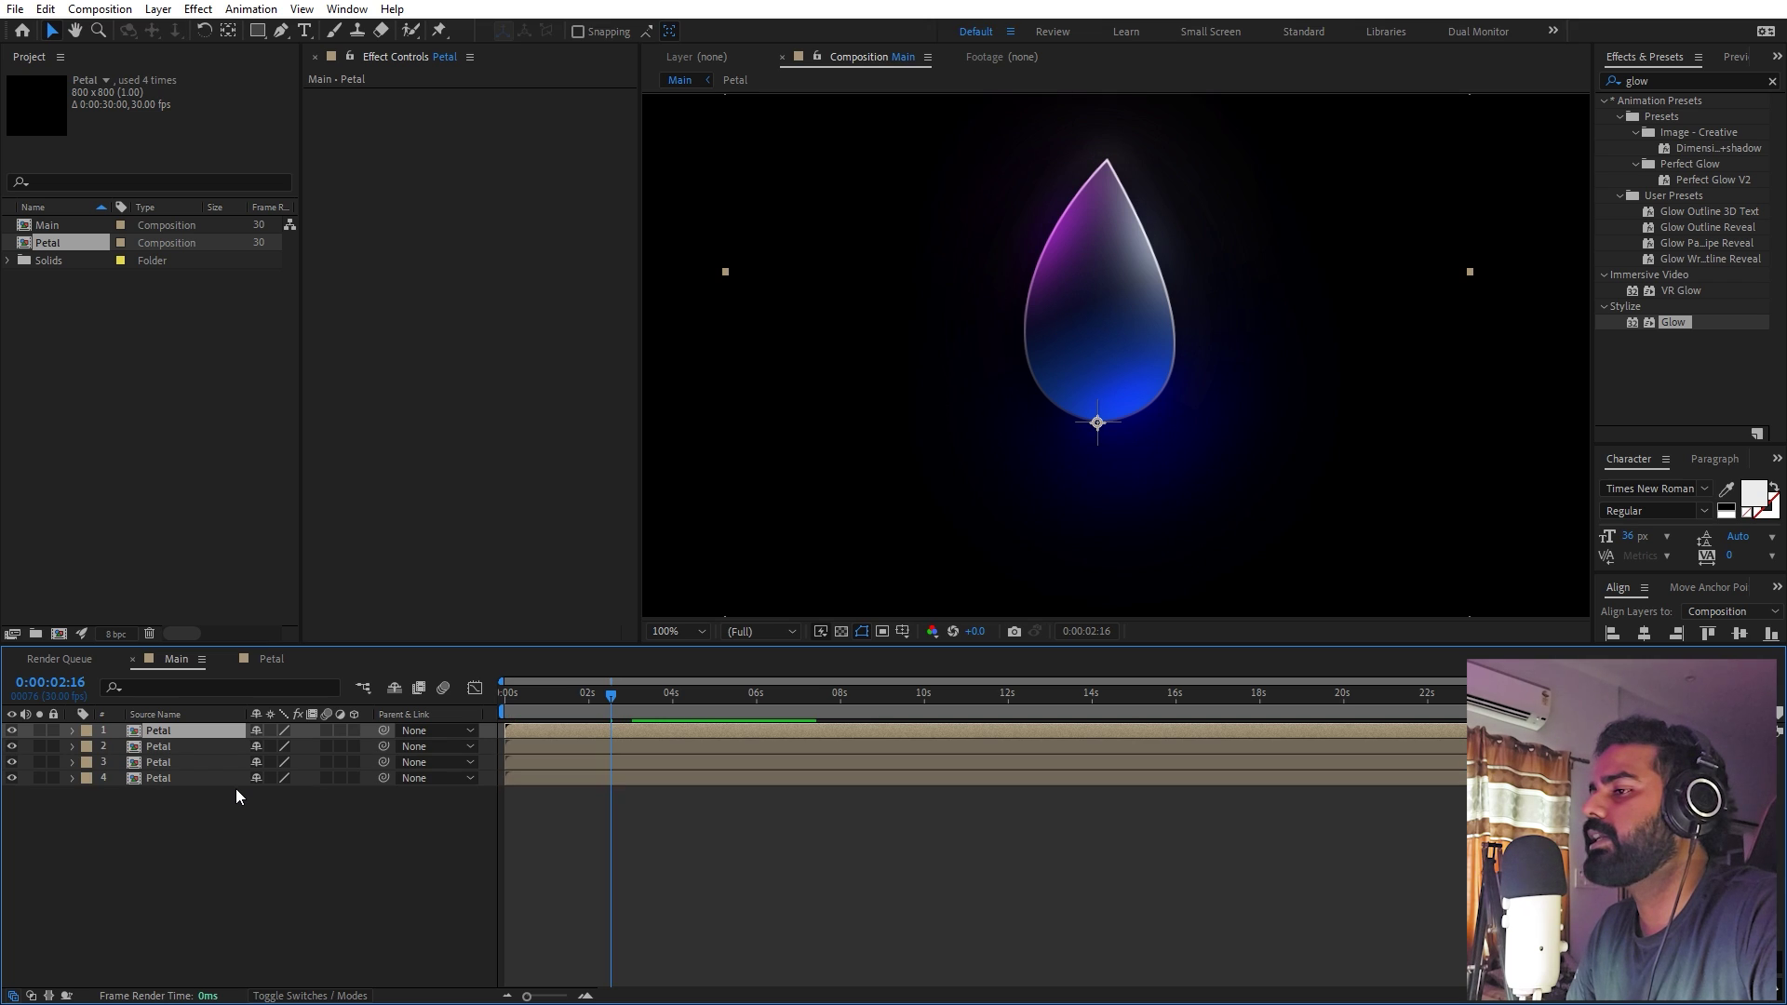
{"action": "key", "text": "ctrl+d"}
{"action": "key", "text": "ctrl+d"}
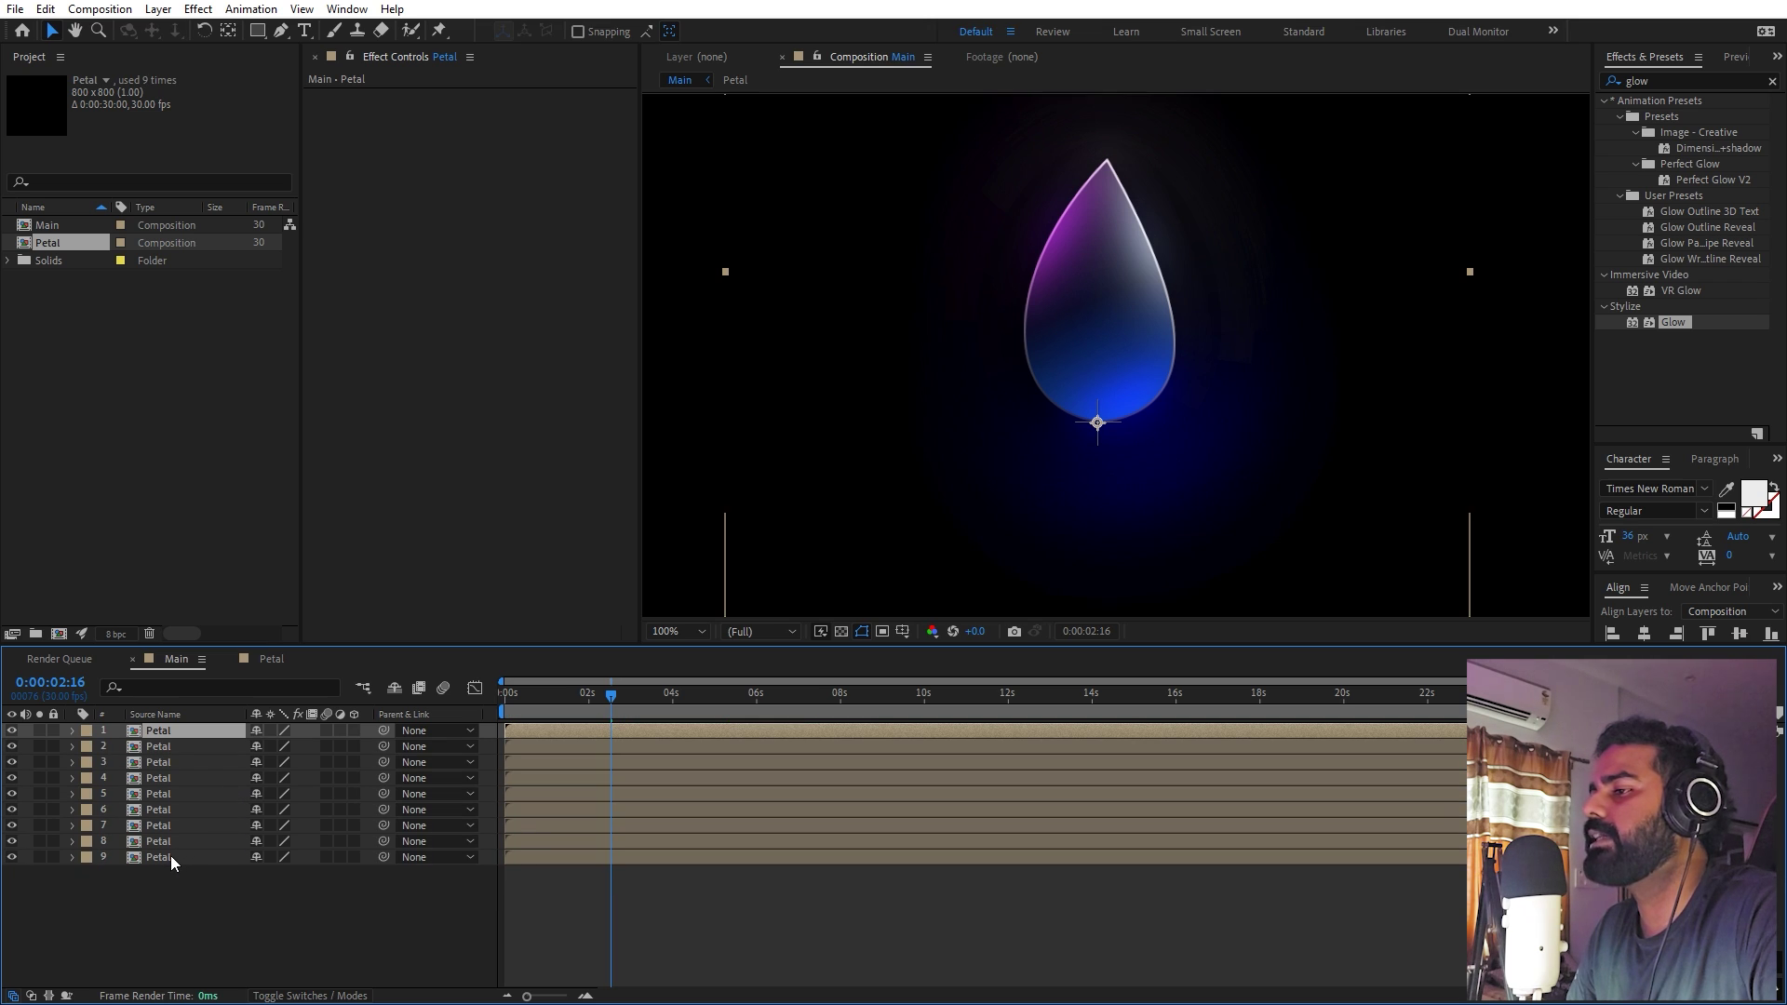
Show the rotation of all nine Petal layers and set the first layer's rotation to 360/9 (40°)
{"action": "left_click", "coordinate": [170, 856], "text": "shift"}
{"action": "key", "text": "r"}
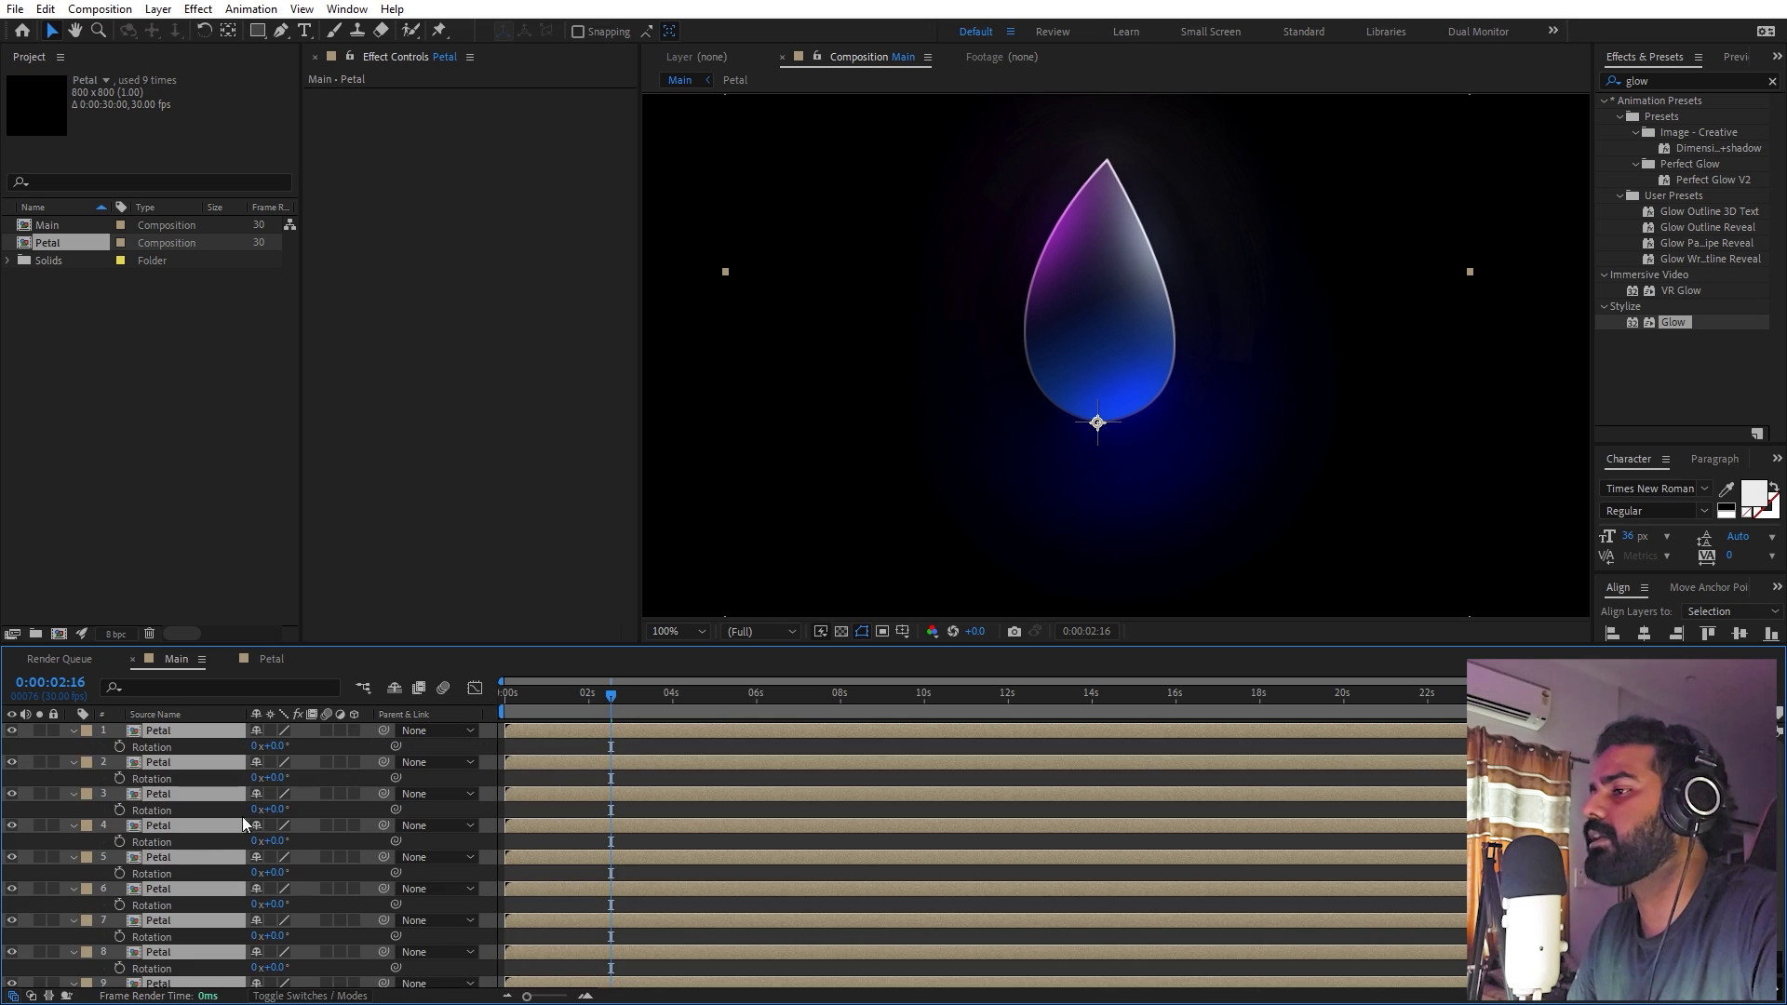
{"action": "left_click", "coordinate": [311, 748]}
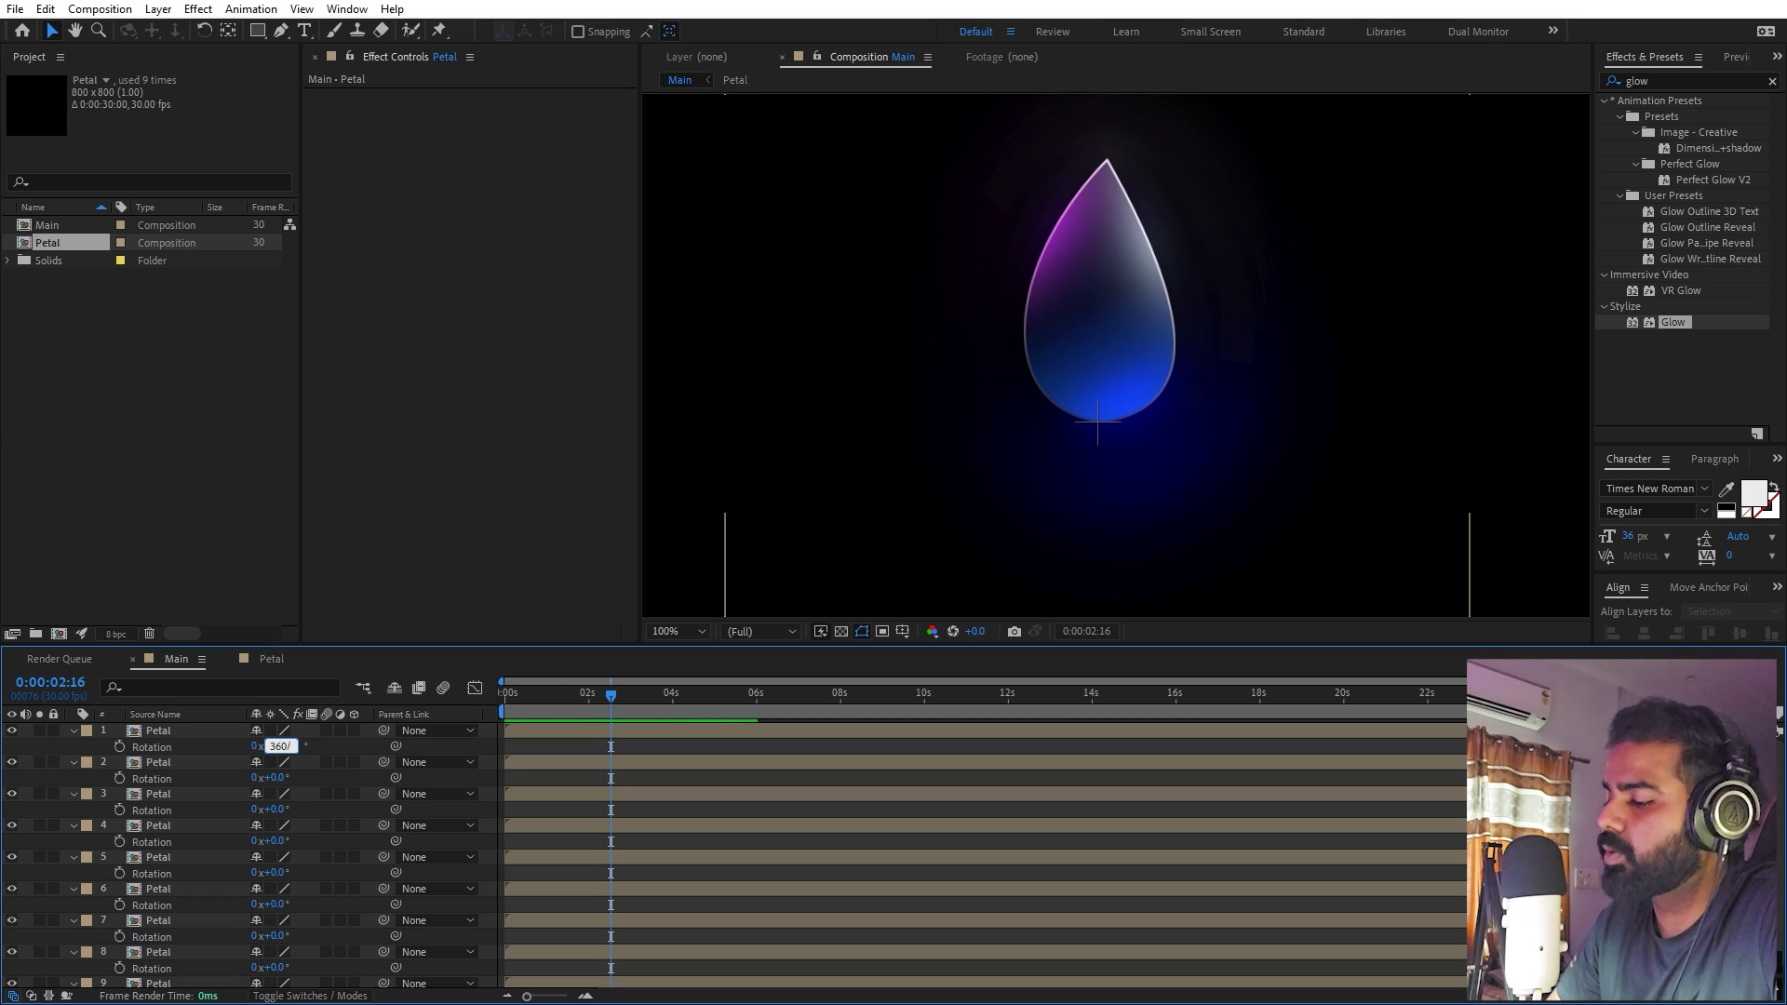
{"action": "type", "text": "360/9"}
{"action": "key", "text": "Return"}
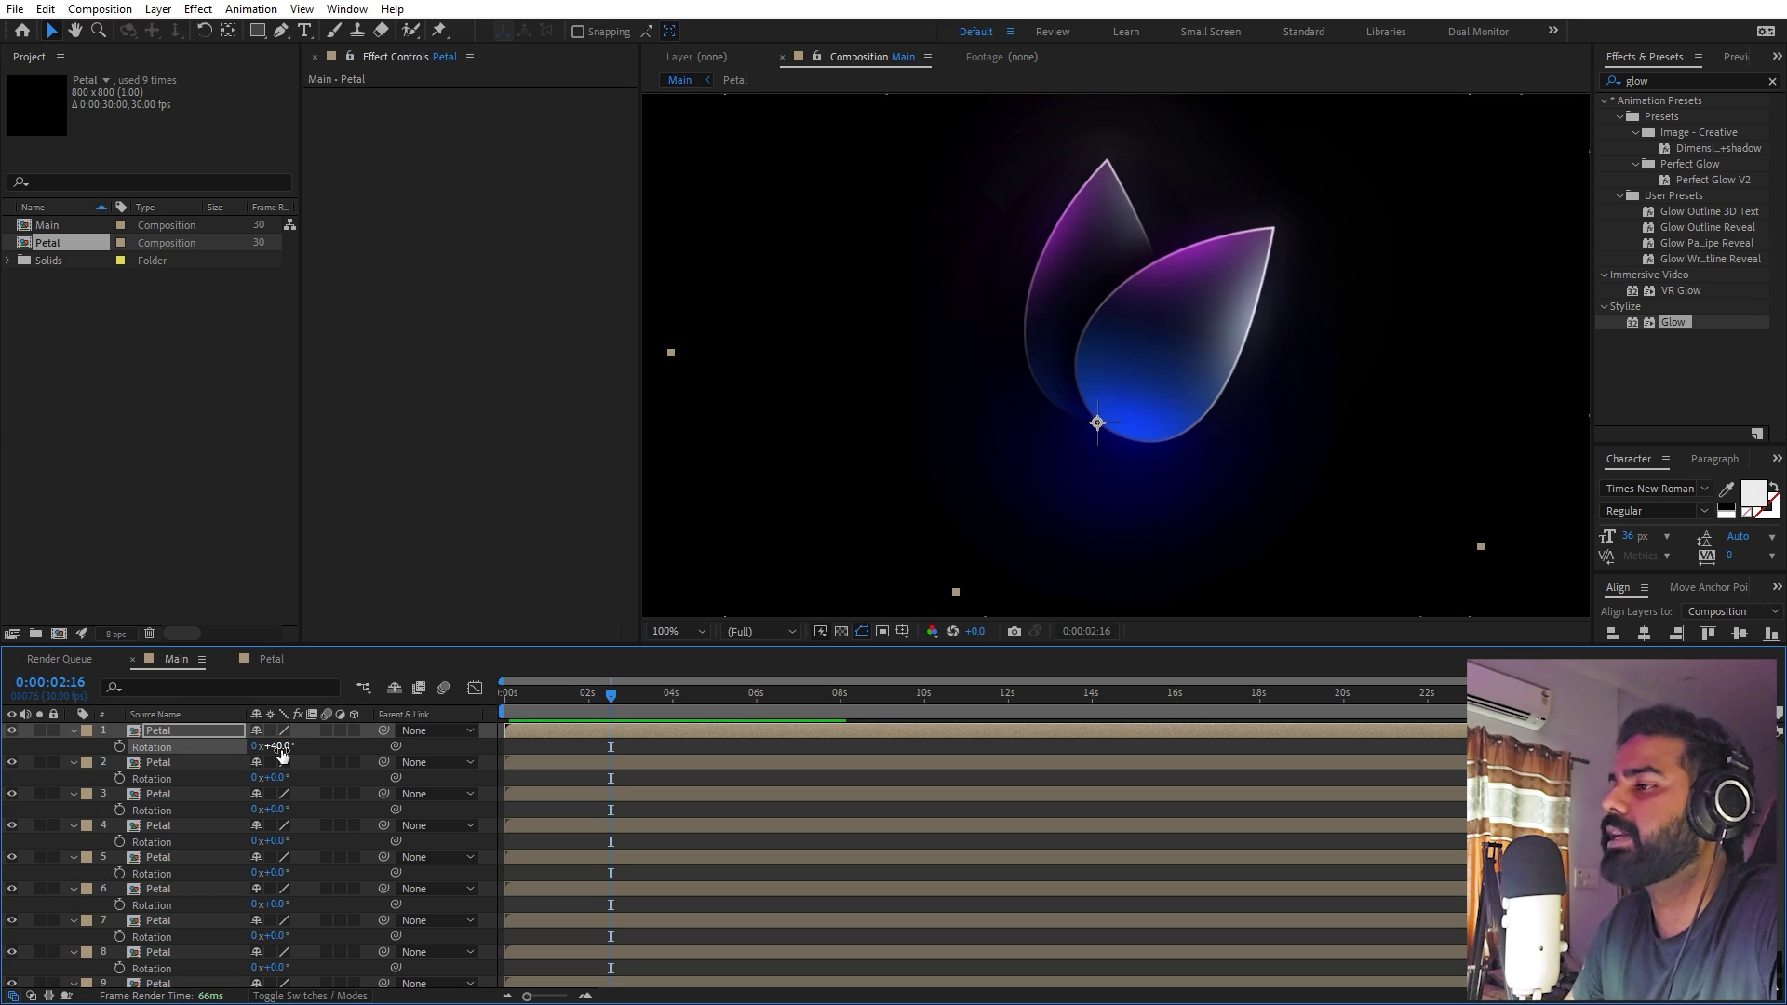
Rotate the second, third and fourth Petal layers to 80°, 120° and 160°
{"action": "left_click", "coordinate": [279, 777]}
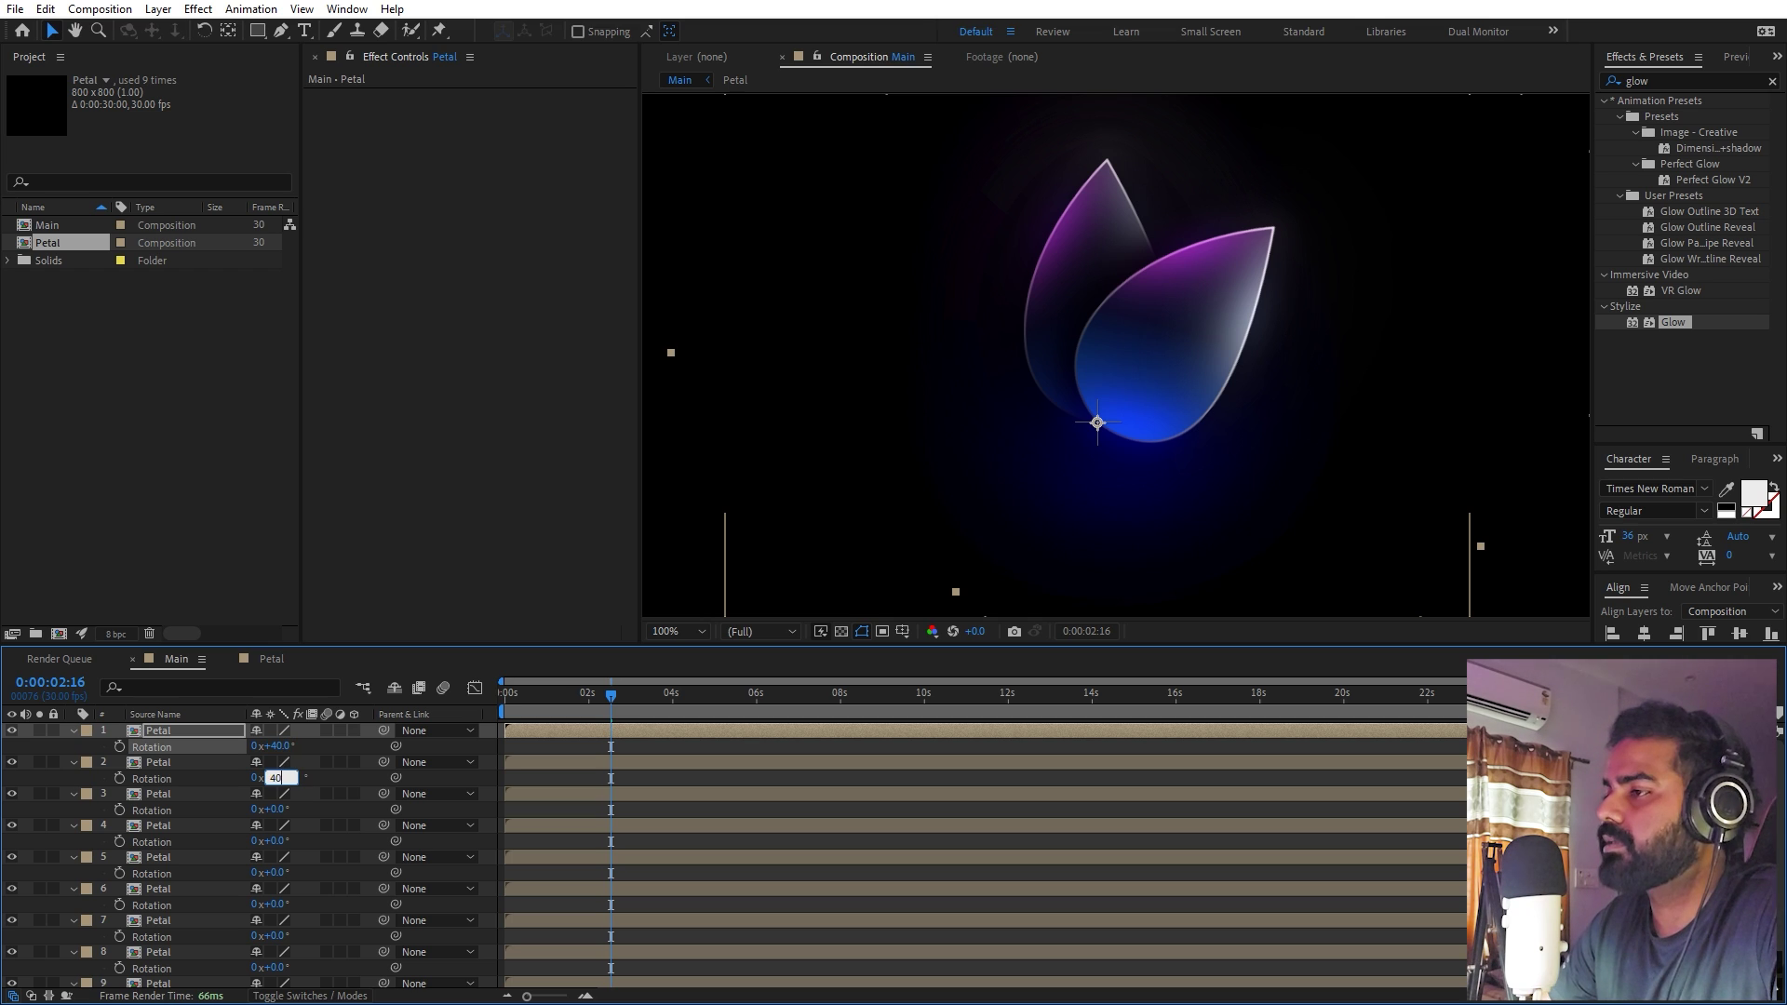
{"action": "type", "text": "40+40"}
{"action": "key", "text": "Return"}
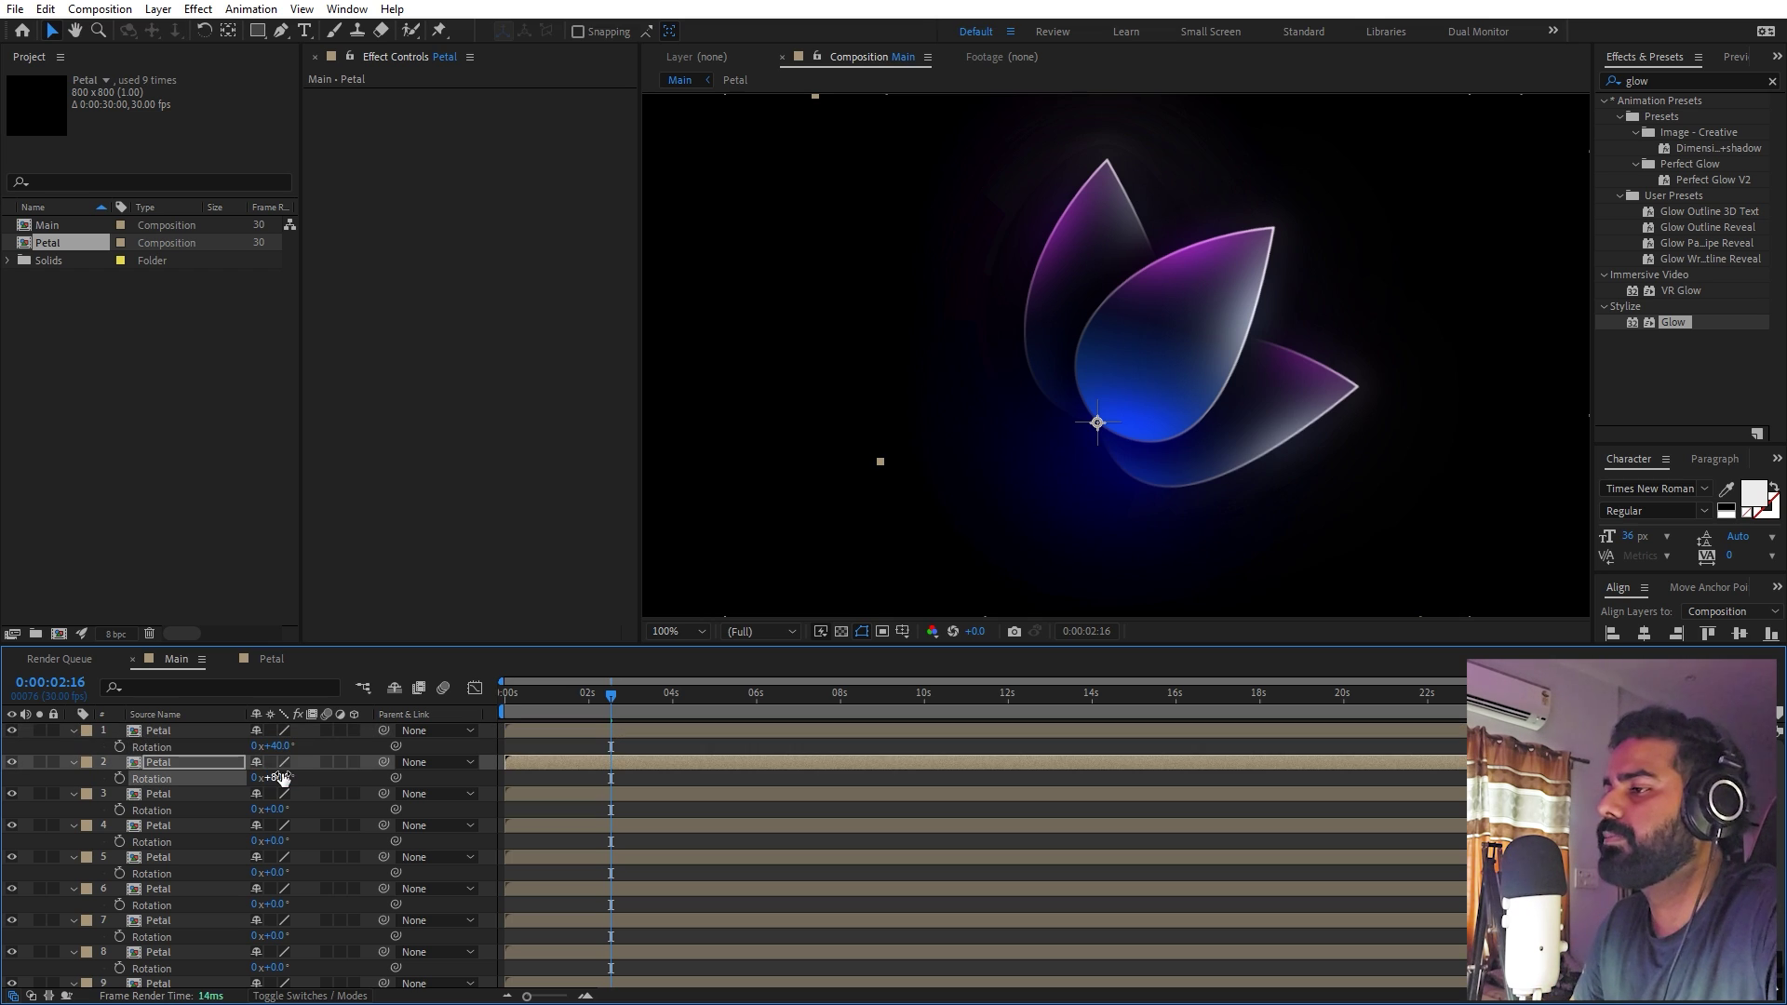
{"action": "left_click", "coordinate": [279, 809]}
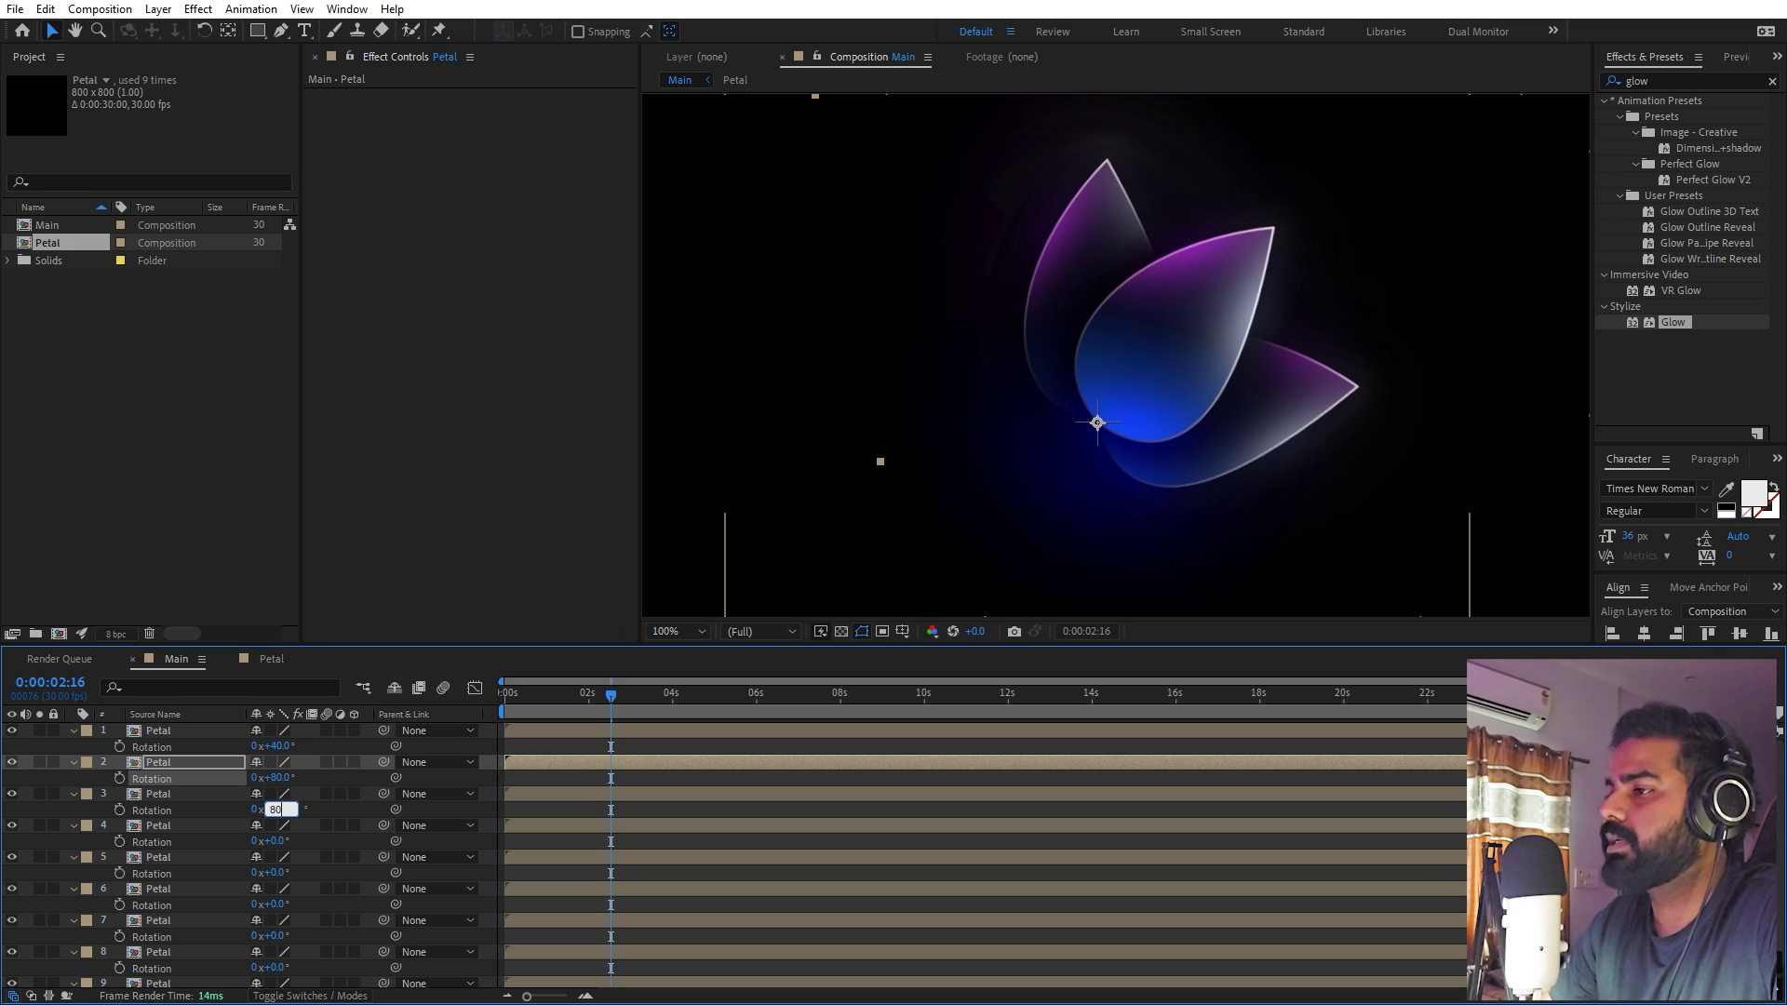
{"action": "type", "text": "80+40"}
{"action": "key", "text": "Return"}
{"action": "left_click", "coordinate": [279, 840]}
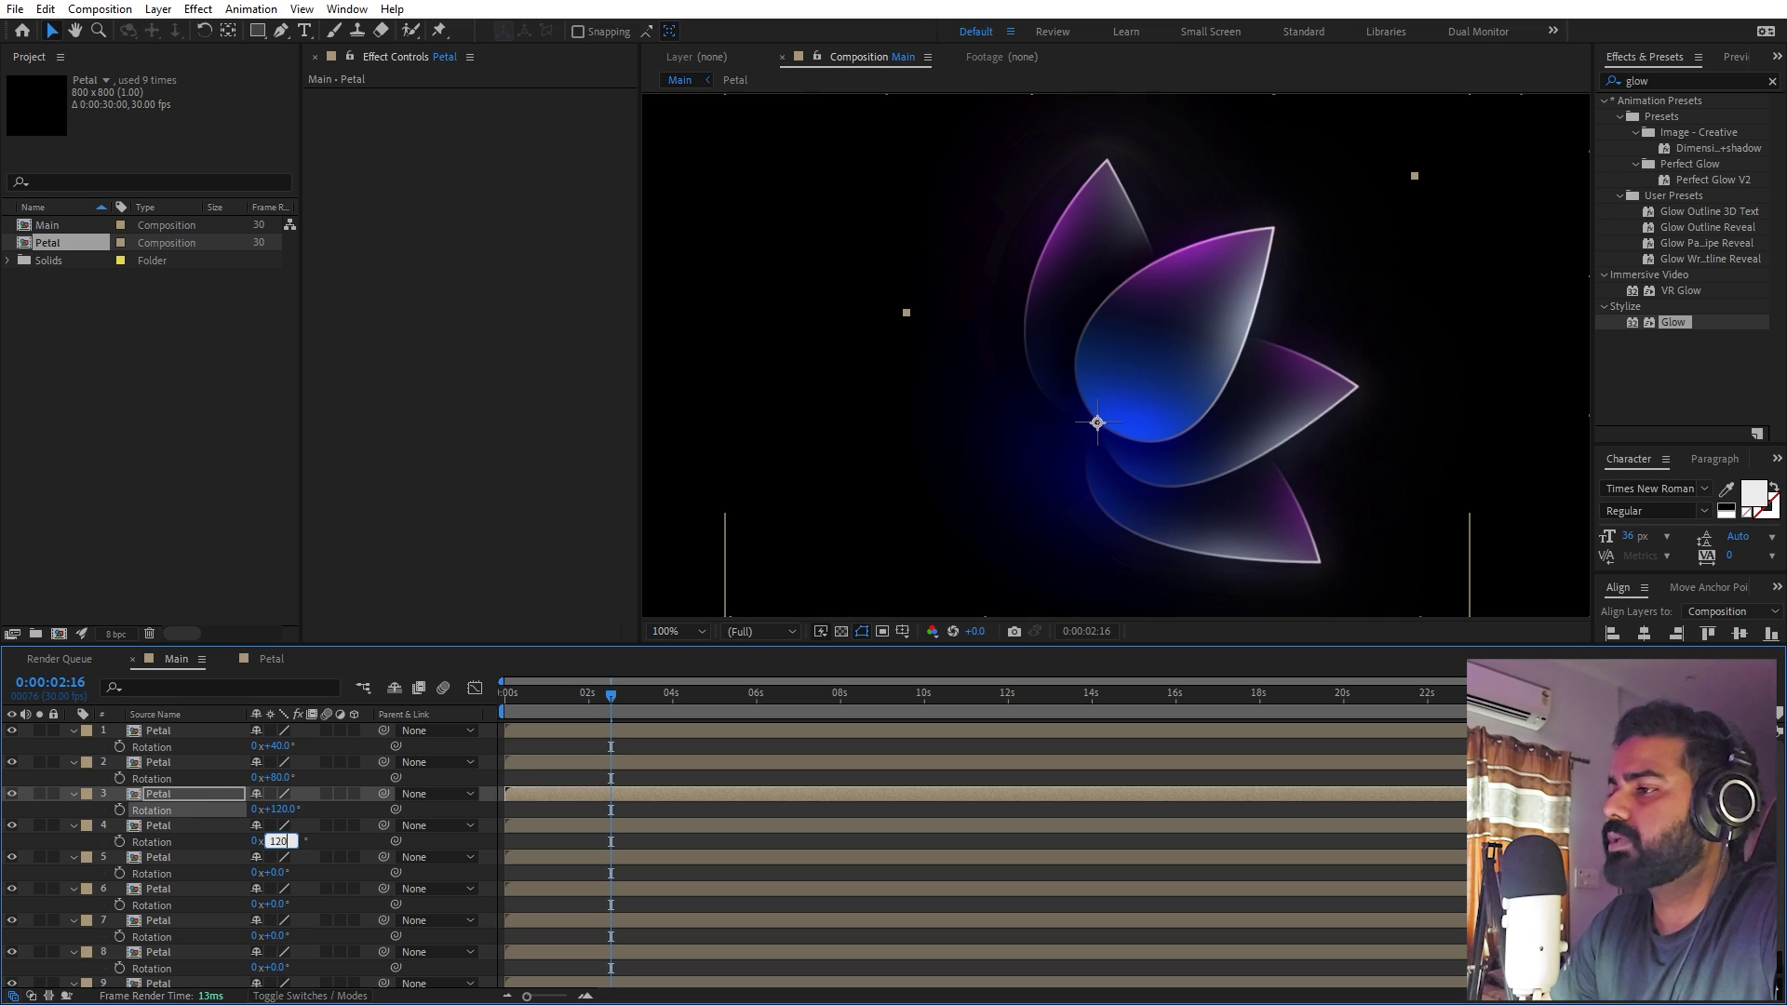
{"action": "type", "text": "120+40"}
{"action": "key", "text": "Return"}
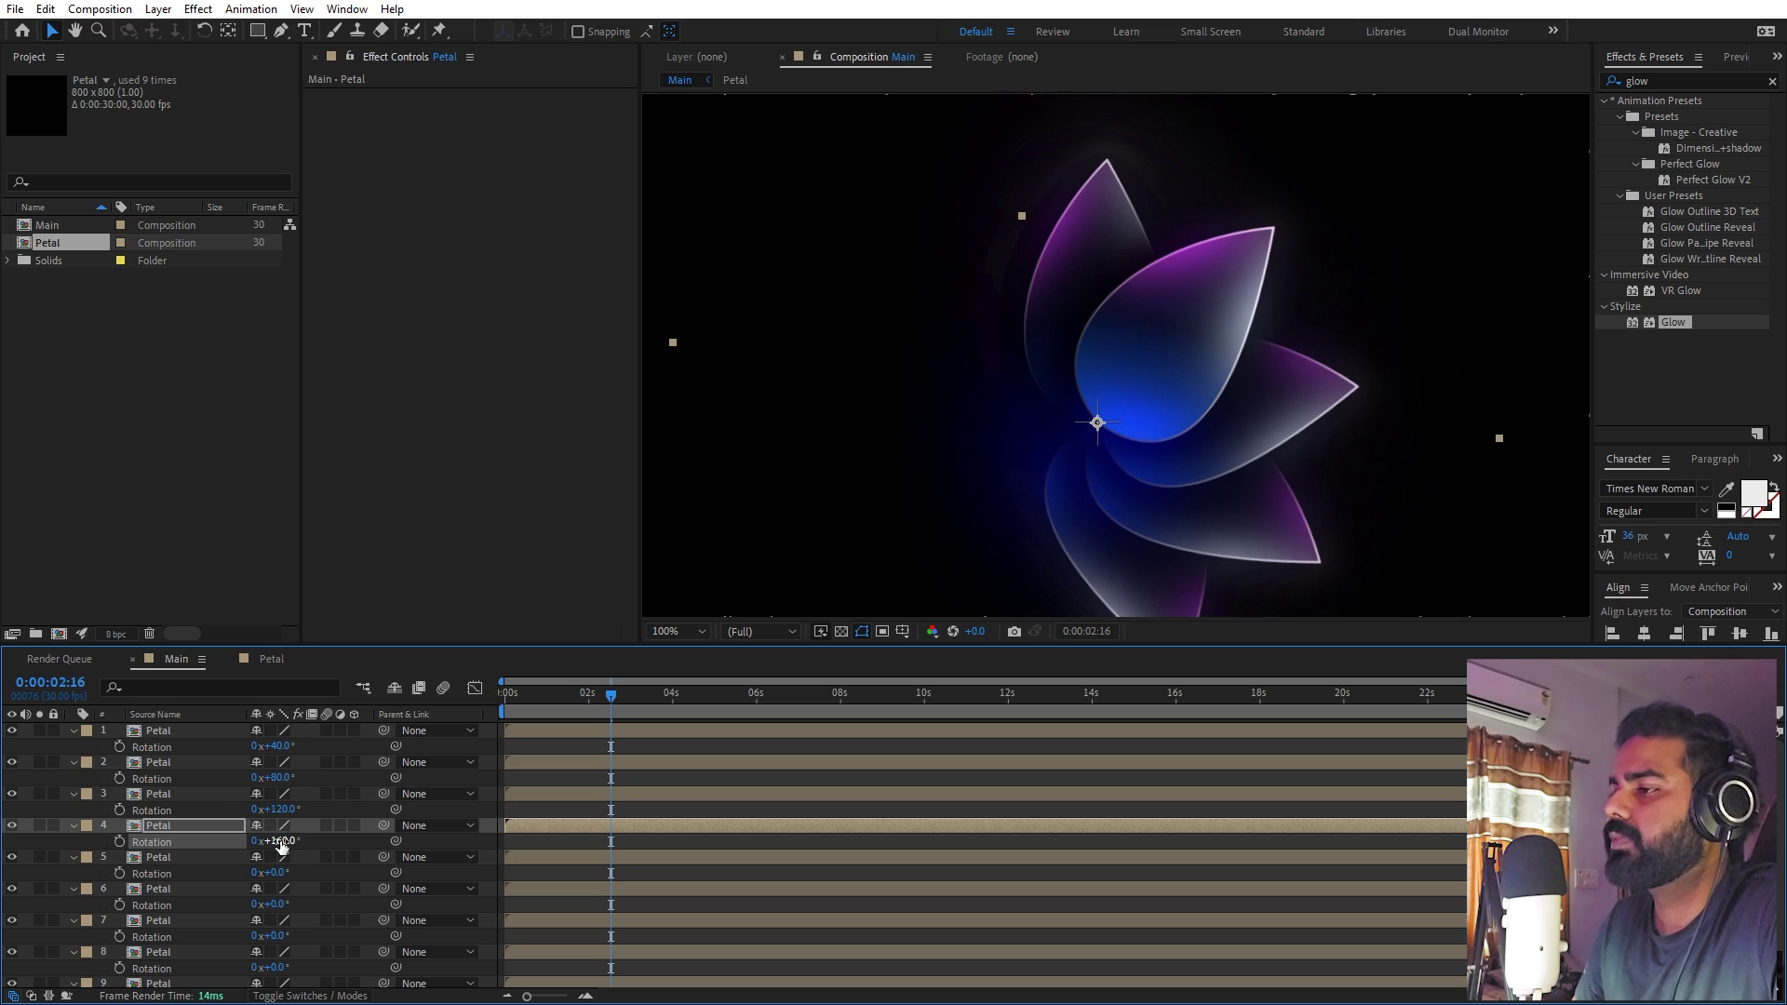
Rotate the fifth, sixth and seventh Petal layers to 200°, 240° and 280°
{"action": "left_click", "coordinate": [276, 872]}
{"action": "type", "text": "200"}
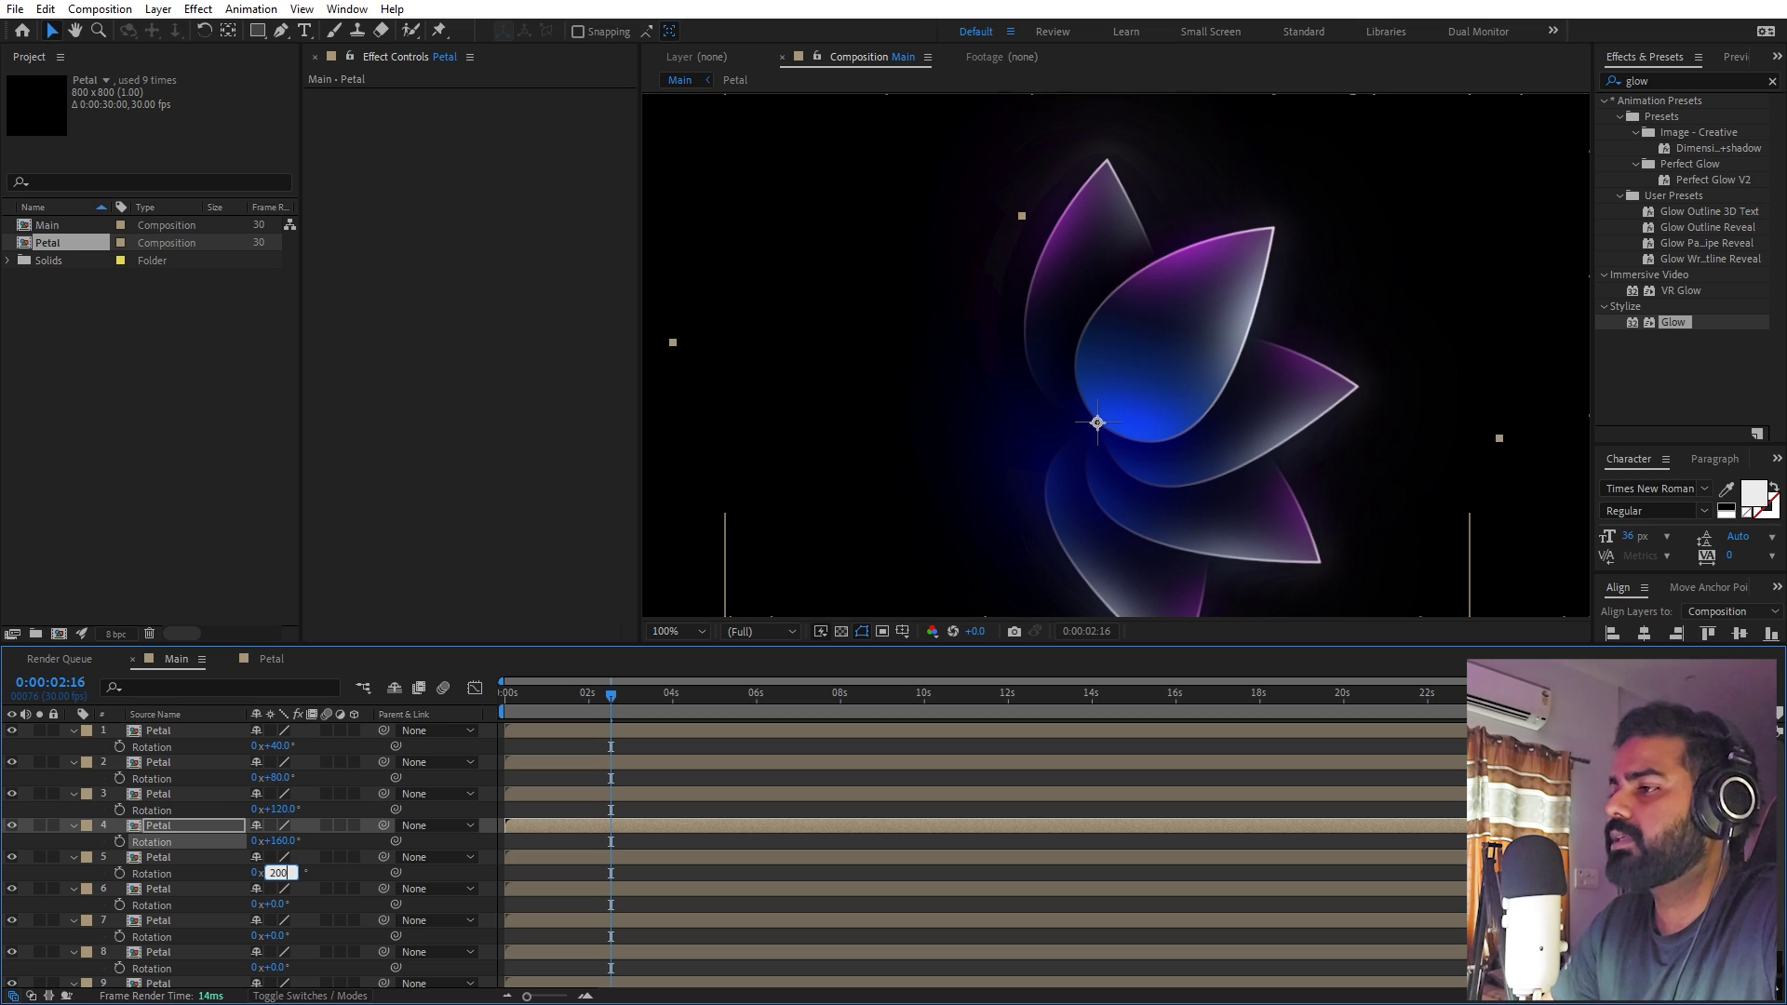
{"action": "key", "text": "Tab"}
{"action": "type", "text": "240"}
{"action": "key", "text": "Tab"}
{"action": "type", "text": "280"}
{"action": "key", "text": "Return"}
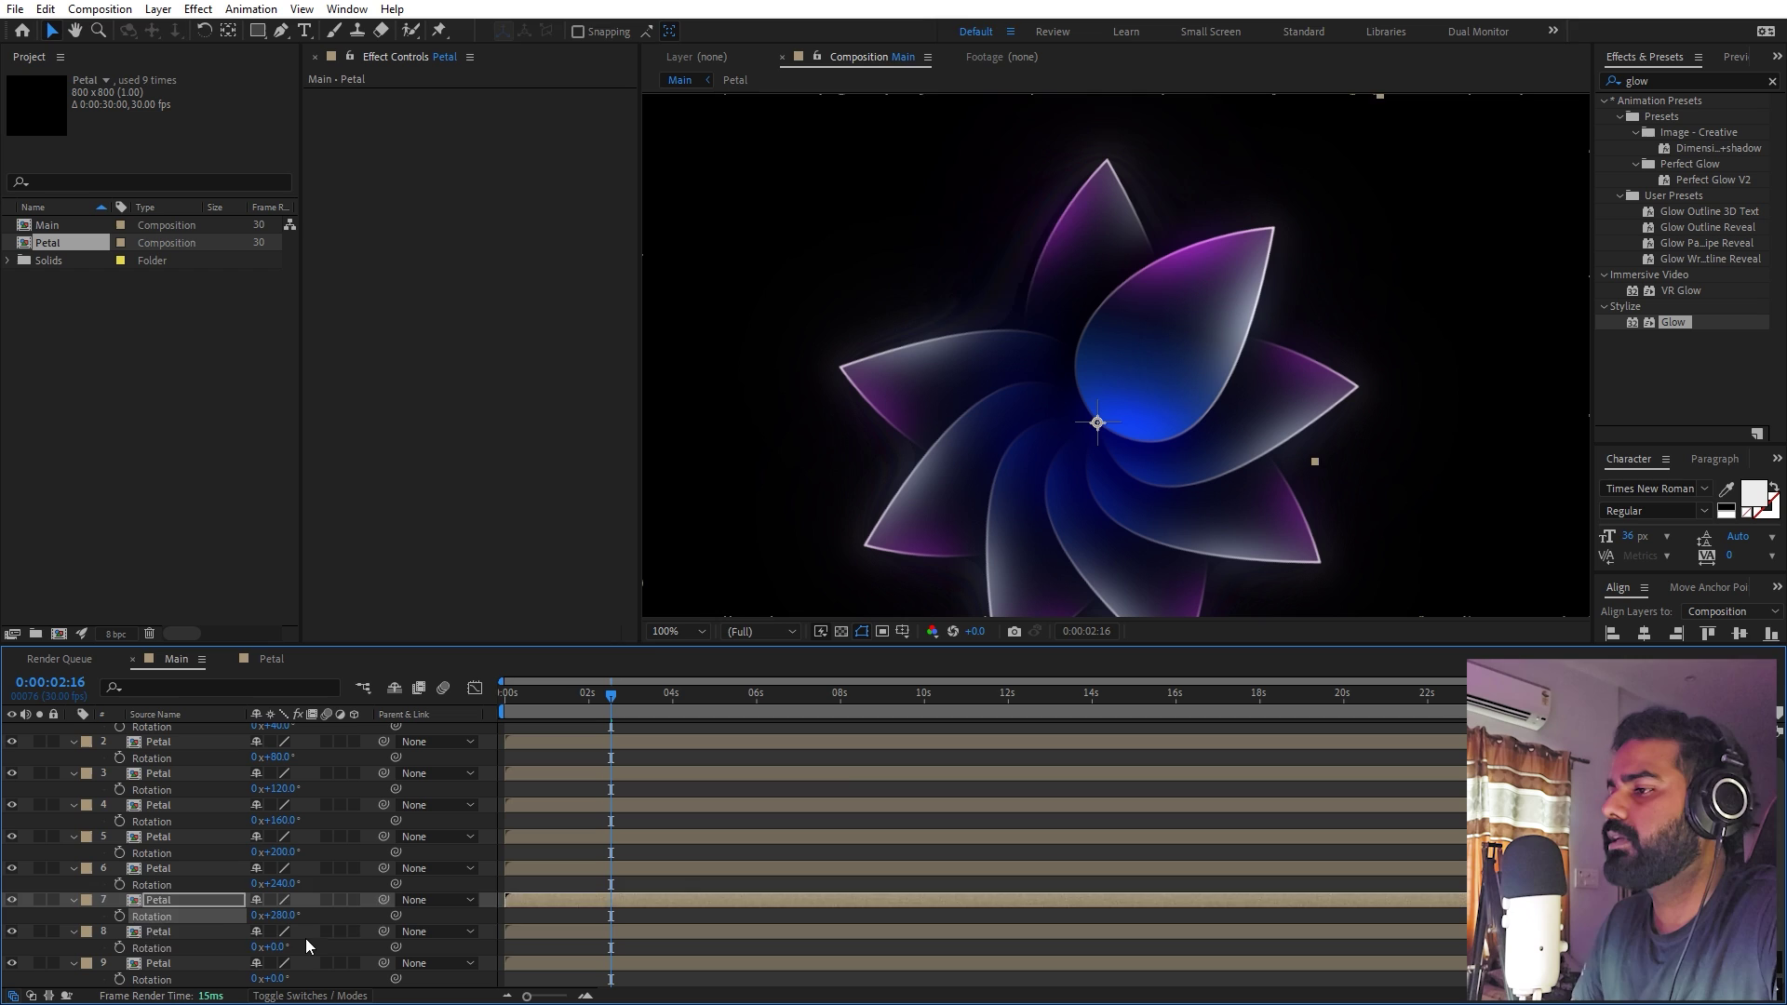
Rotate the eighth Petal layer to 320° and the ninth to 360° to complete the flower
{"action": "left_click", "coordinate": [275, 946]}
{"action": "type", "text": "320"}
{"action": "key", "text": "Return"}
{"action": "left_click", "coordinate": [277, 978]}
{"action": "type", "text": "3"}
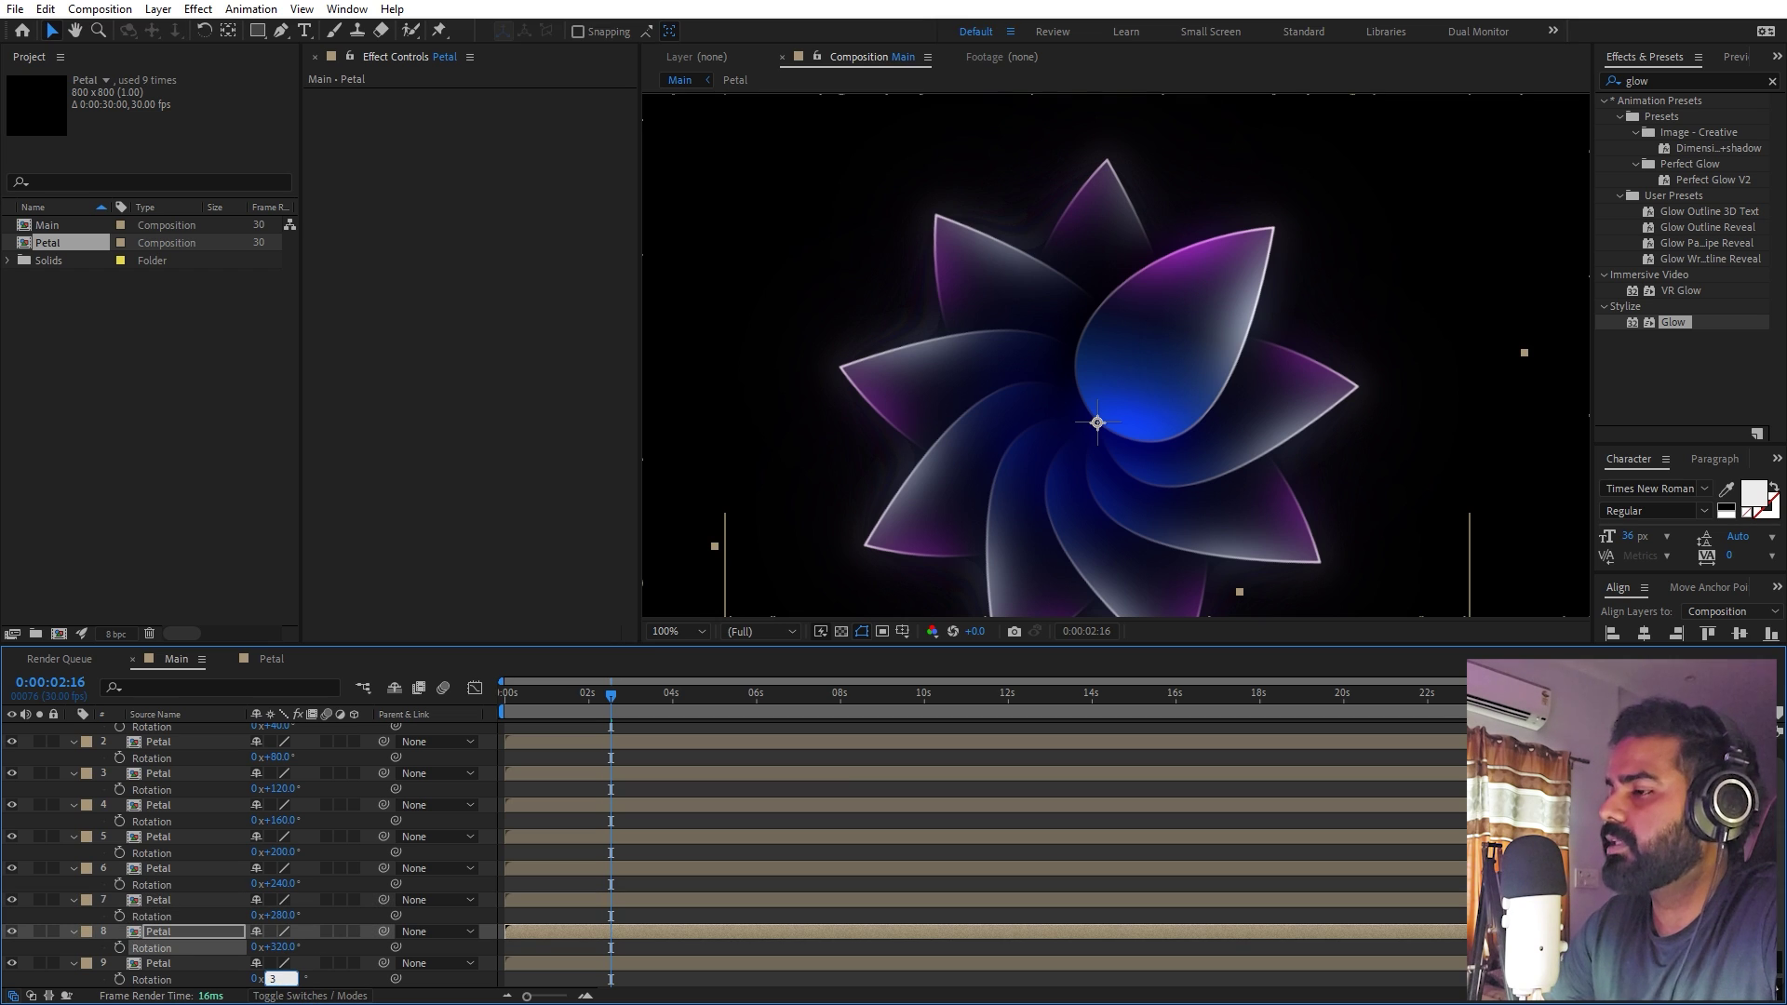
{"action": "type", "text": "60"}
{"action": "key", "text": "Return"}
{"action": "key", "text": "comma"}
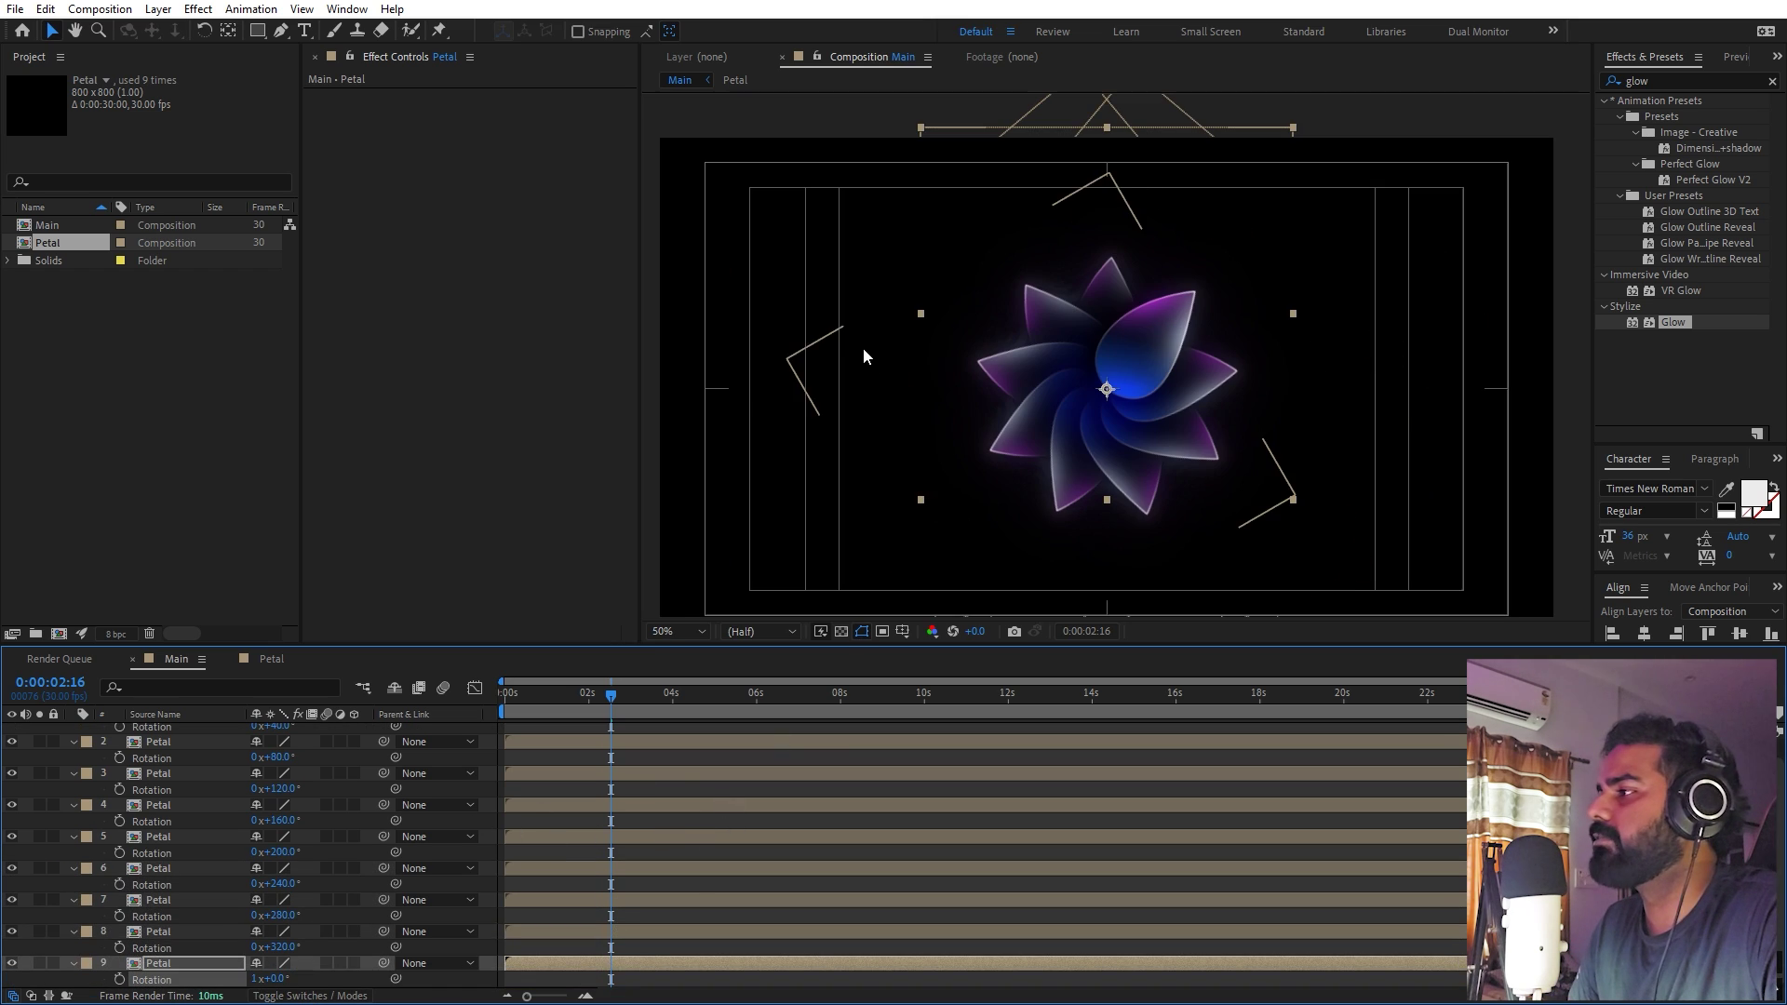
Collapse the rotation properties of all nine Petal layers and deselect the layers
{"action": "scroll", "coordinate": [179, 765], "scroll_direction": "up", "scroll_amount": 1}
{"action": "key", "text": "ctrl+a"}
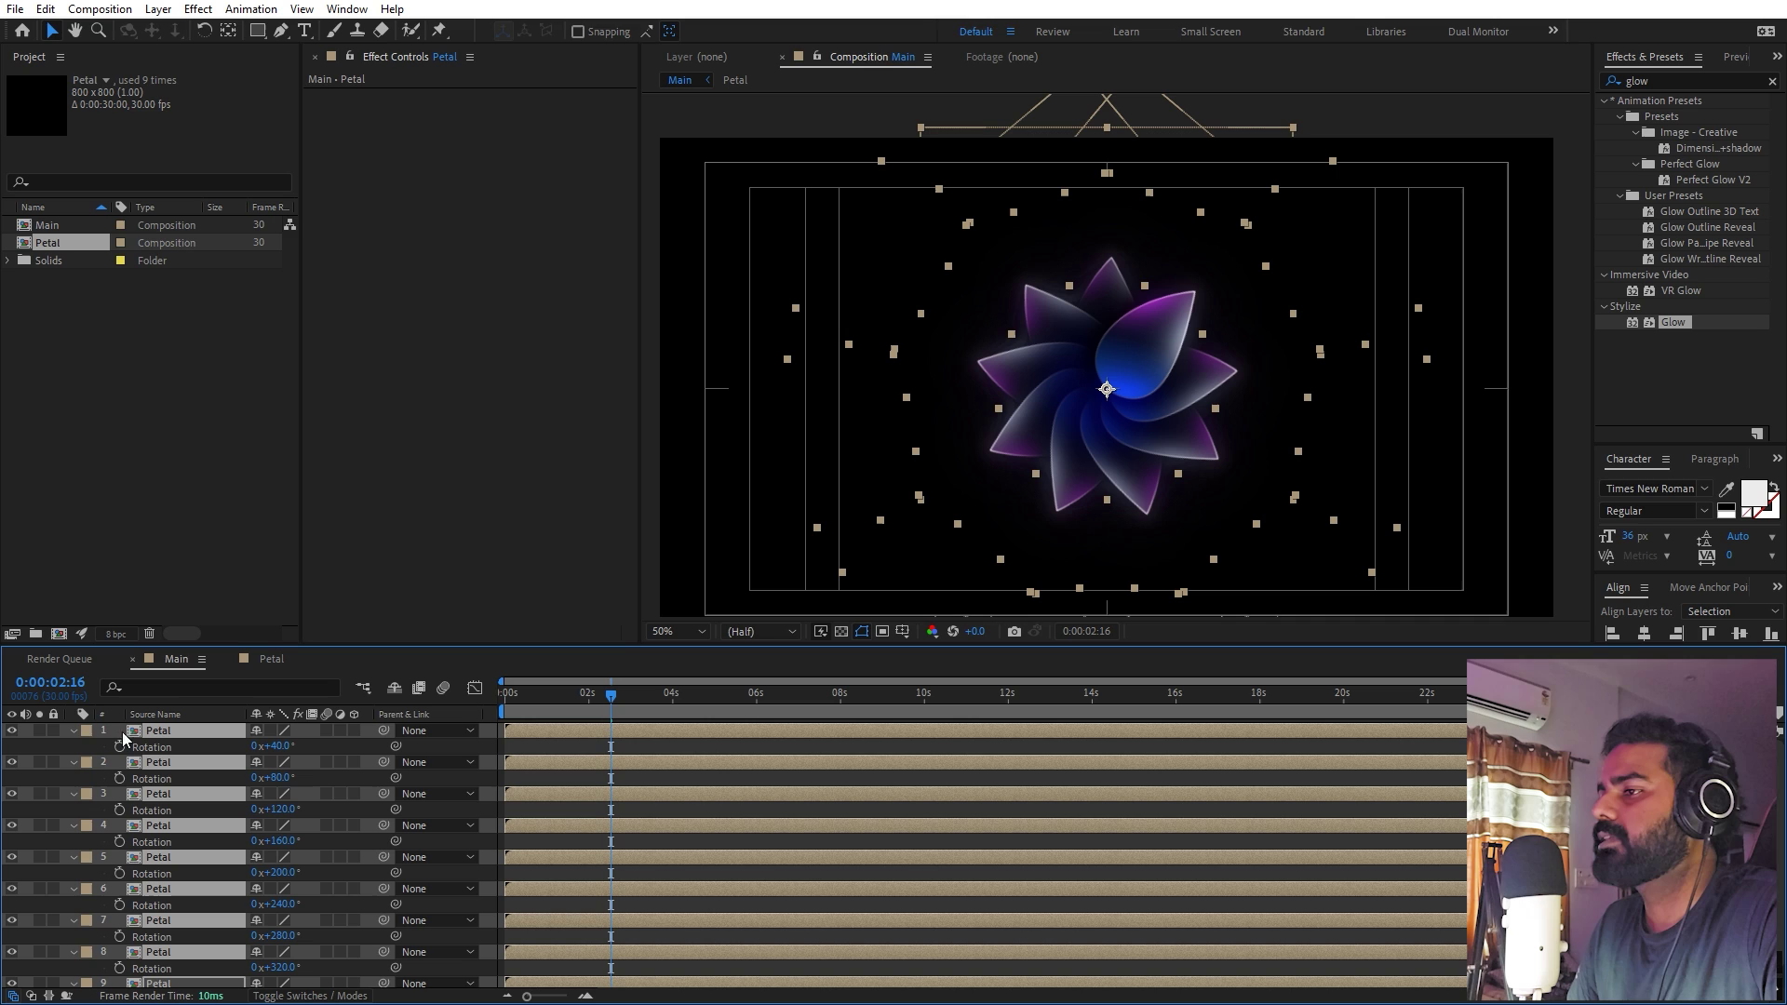
{"action": "left_click", "coordinate": [75, 732]}
{"action": "left_click", "coordinate": [220, 944]}
Set the blending mode of all nine Petal layers to Add
{"action": "left_click", "coordinate": [155, 735]}
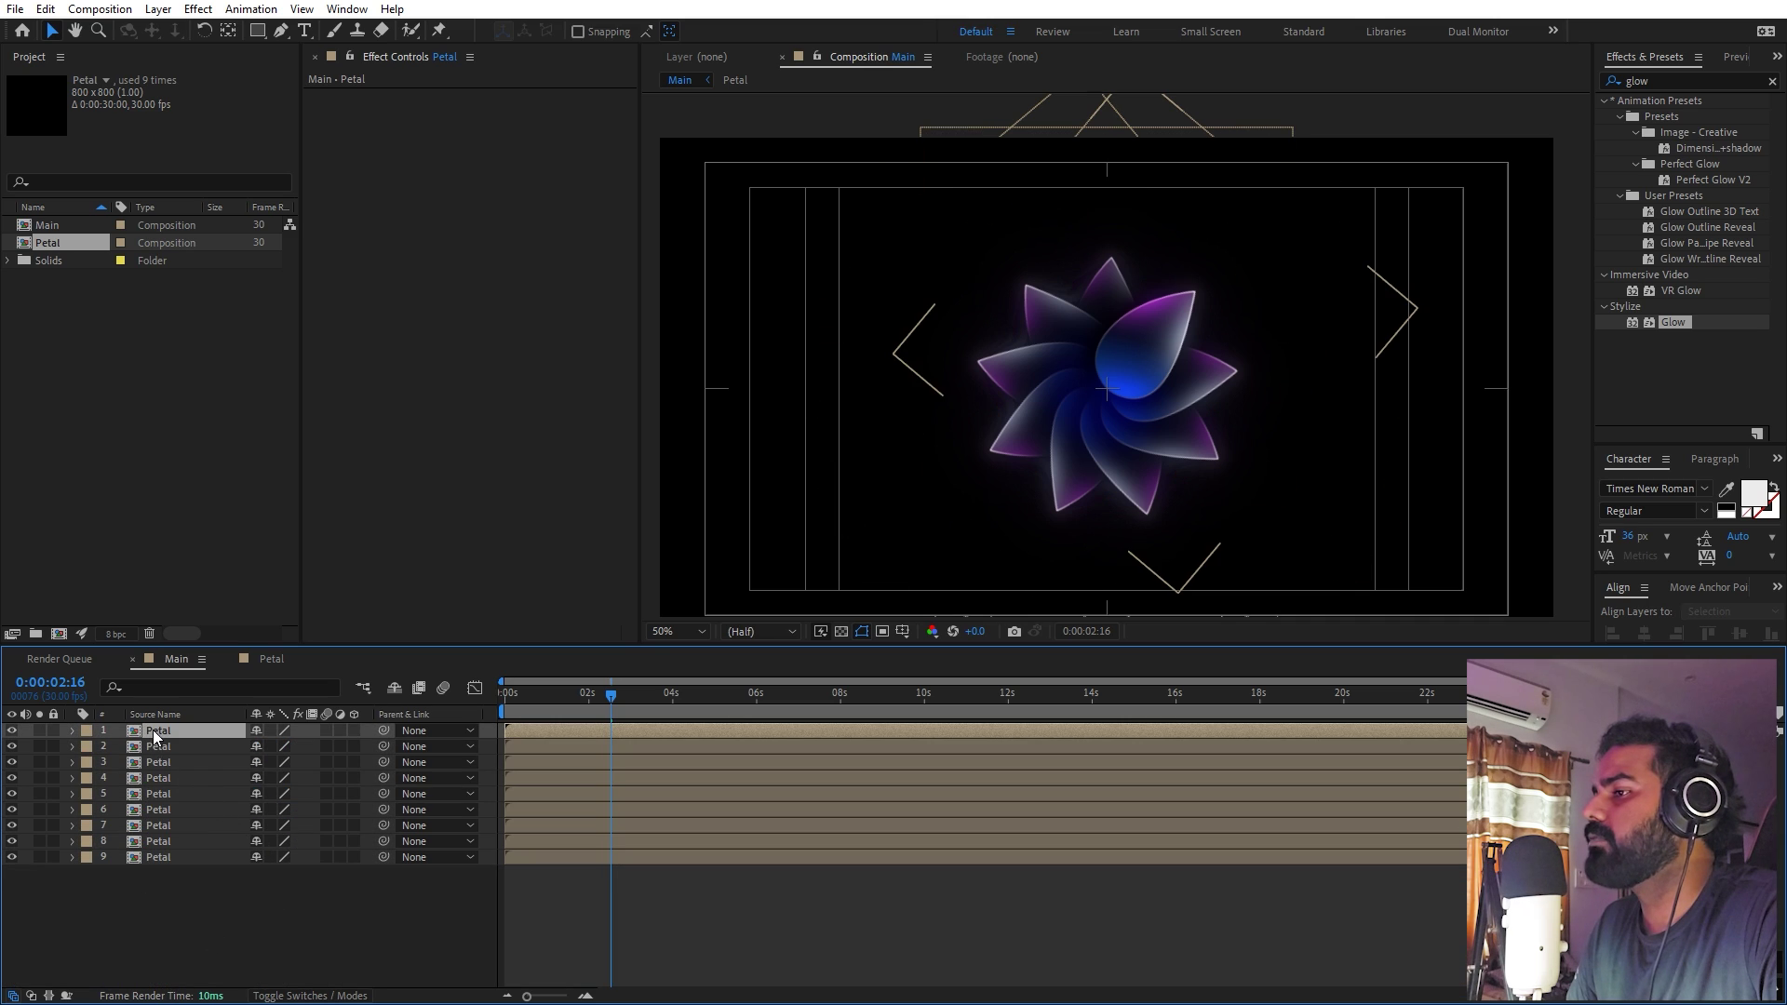
{"action": "key", "text": "ctrl+a"}
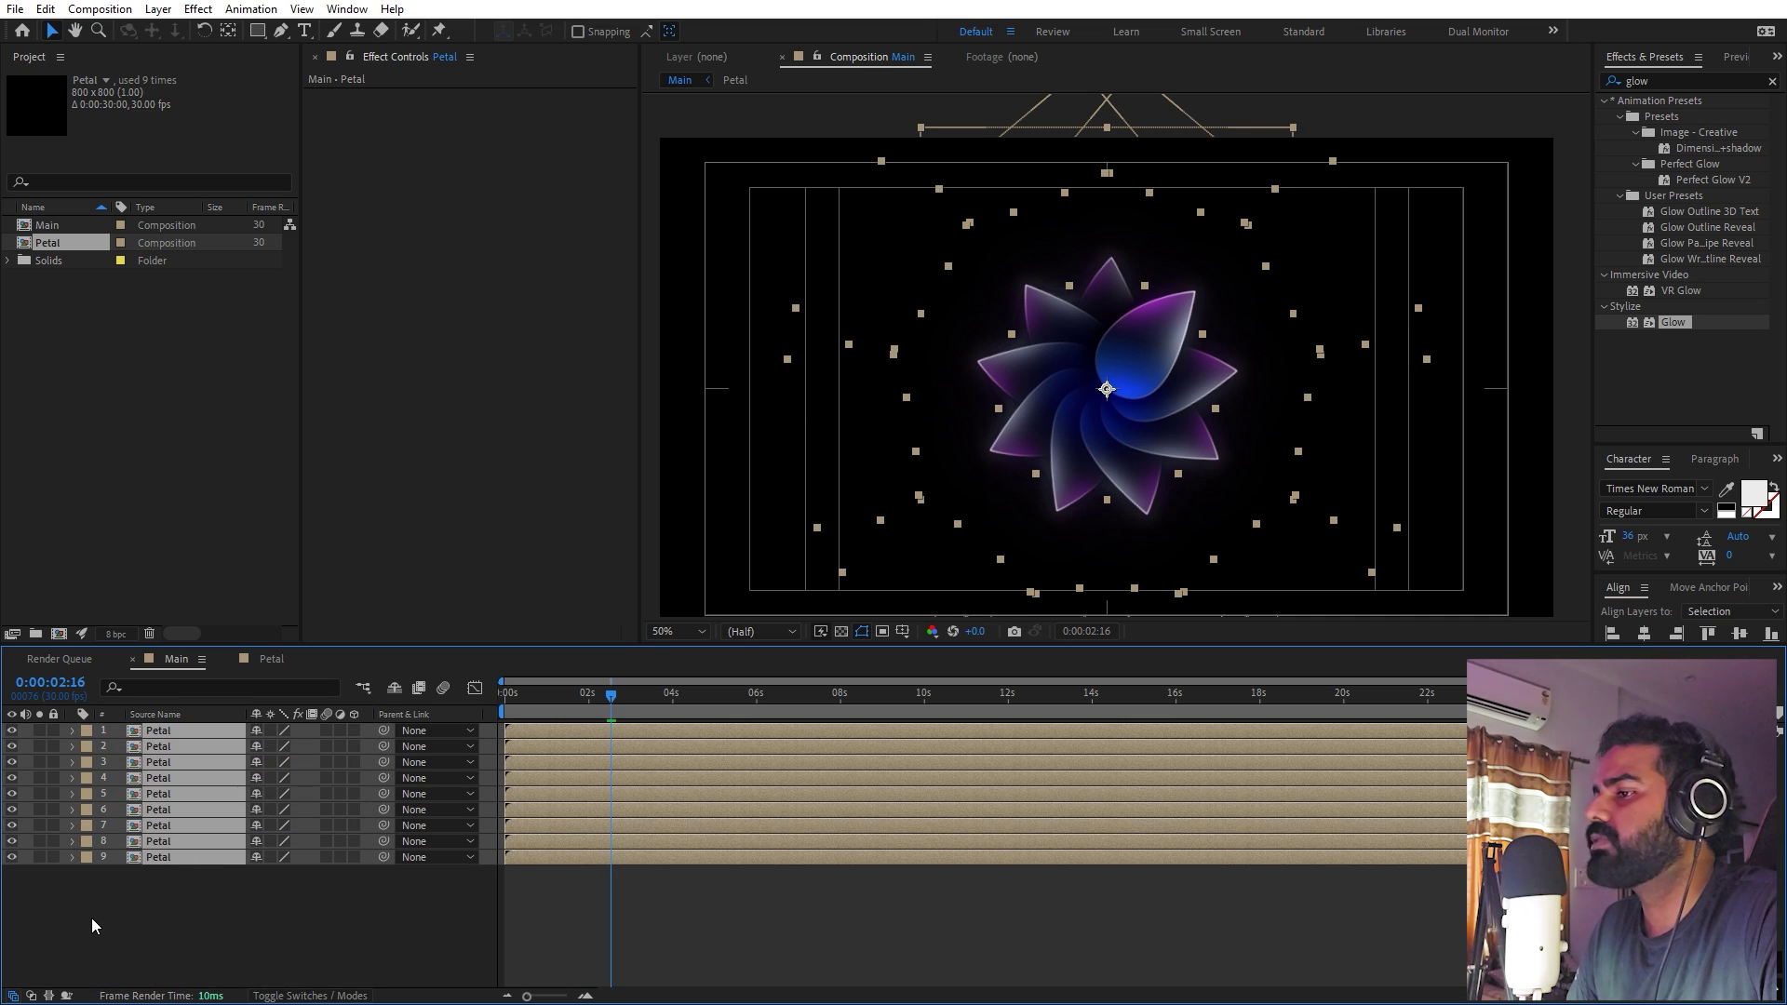
{"action": "left_click", "coordinate": [31, 996]}
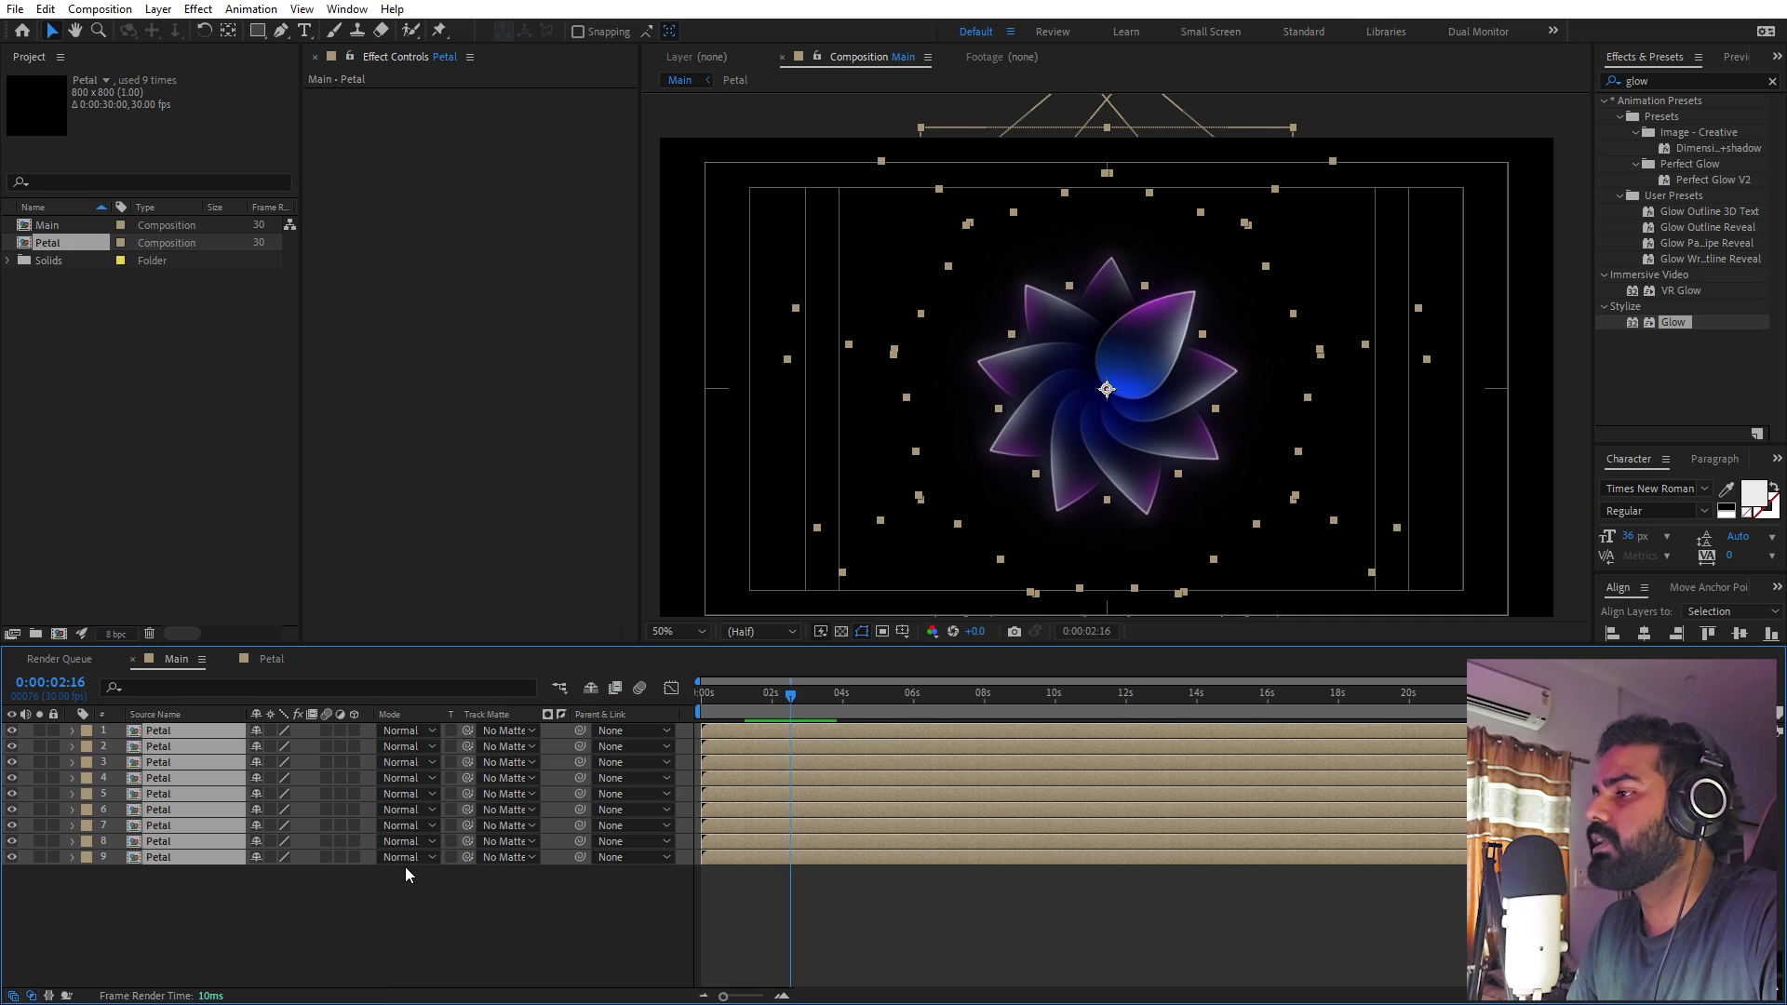
{"action": "left_click", "coordinate": [403, 732]}
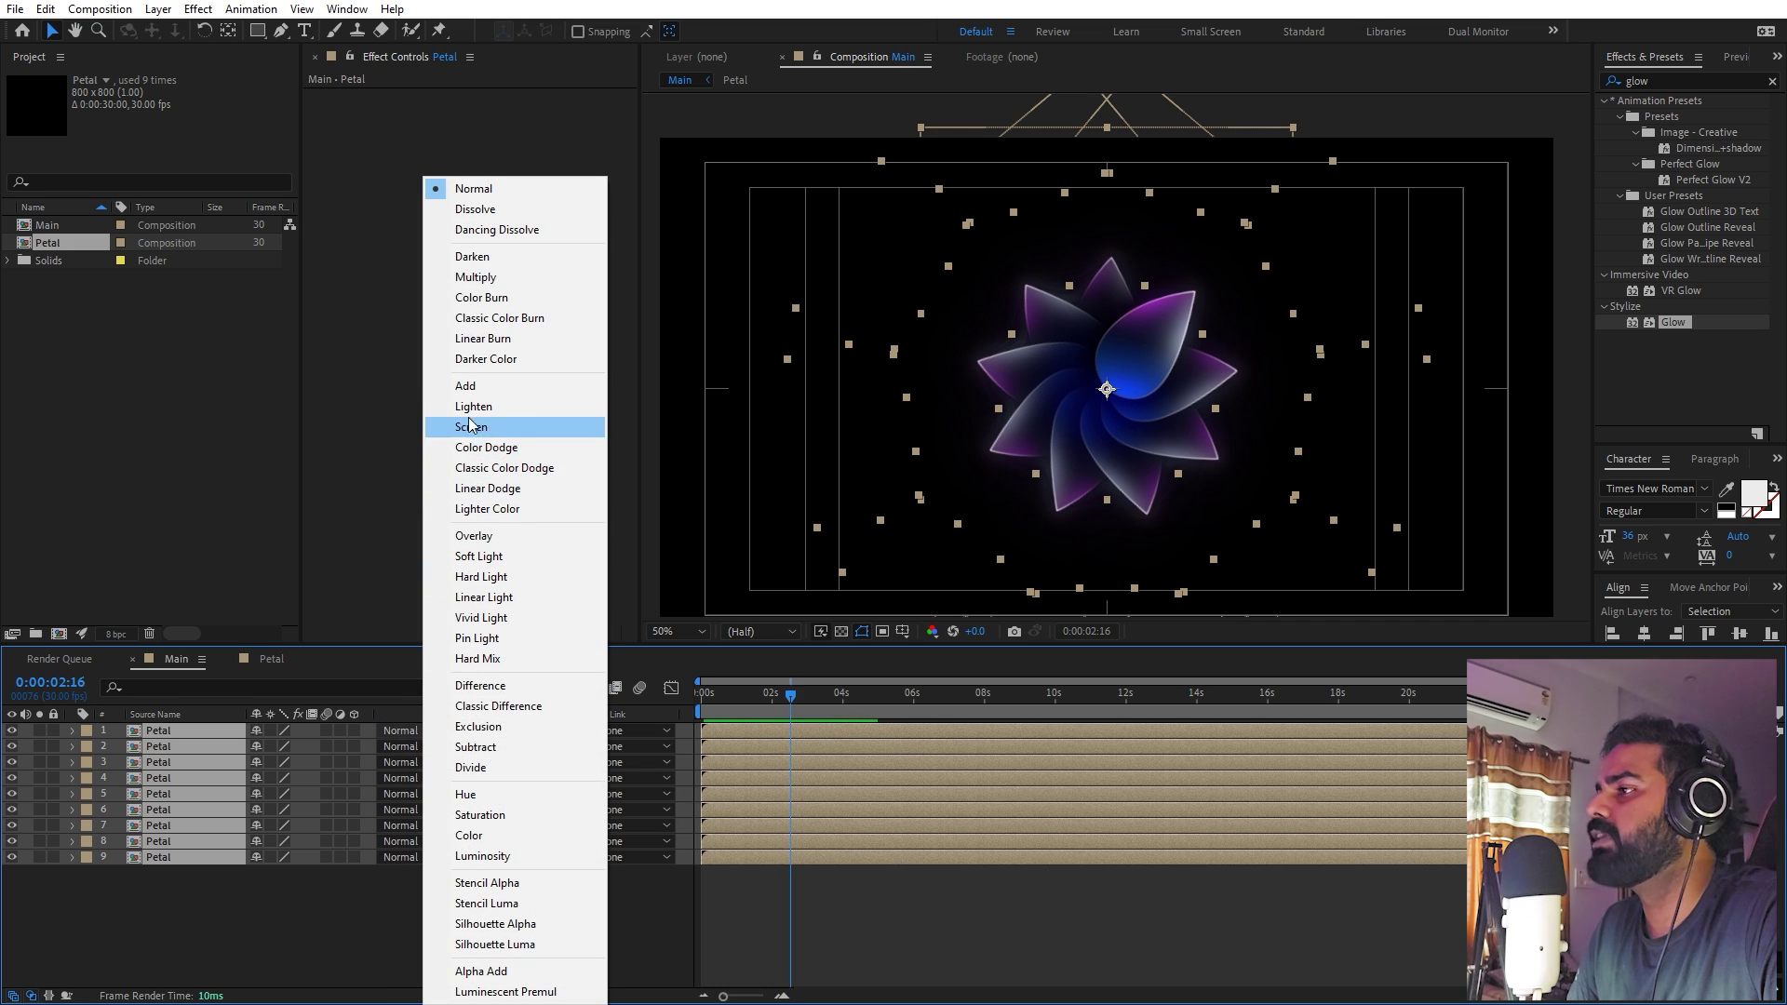
{"action": "left_click", "coordinate": [470, 386]}
Preview the blended flower animation in the Main composition from the first frame
{"action": "left_click", "coordinate": [1119, 894]}
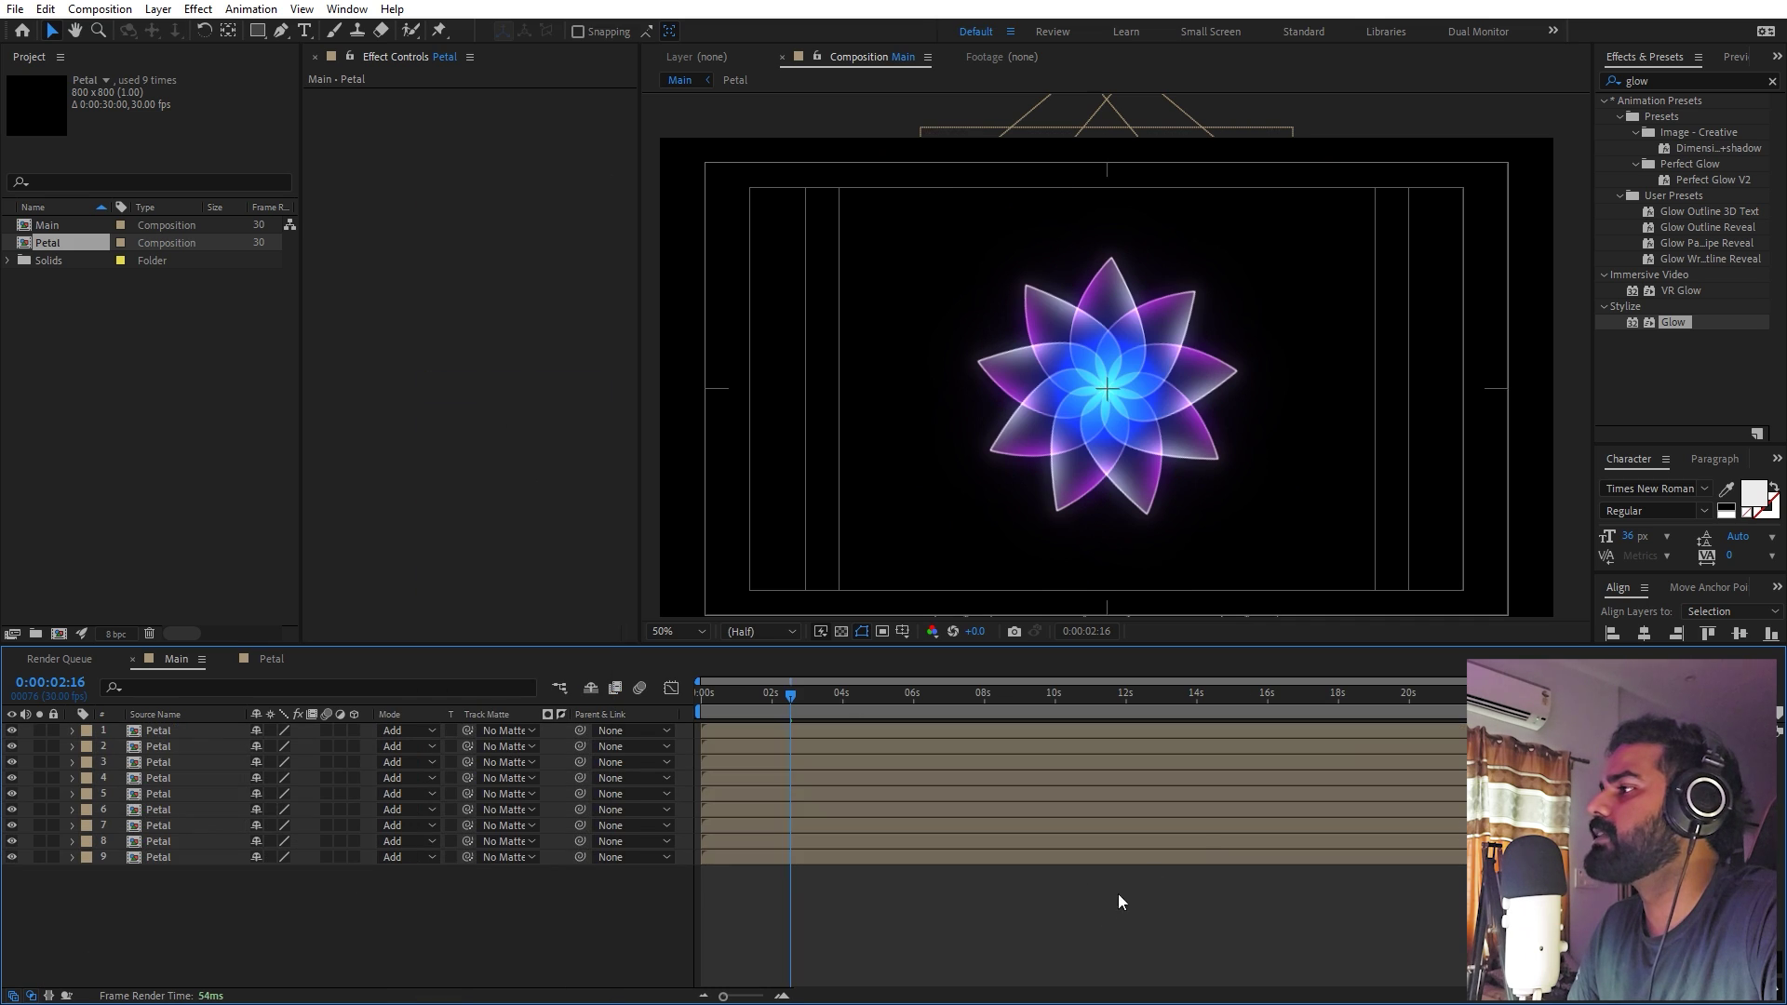
{"action": "key", "text": "Home"}
{"action": "key", "text": "space"}
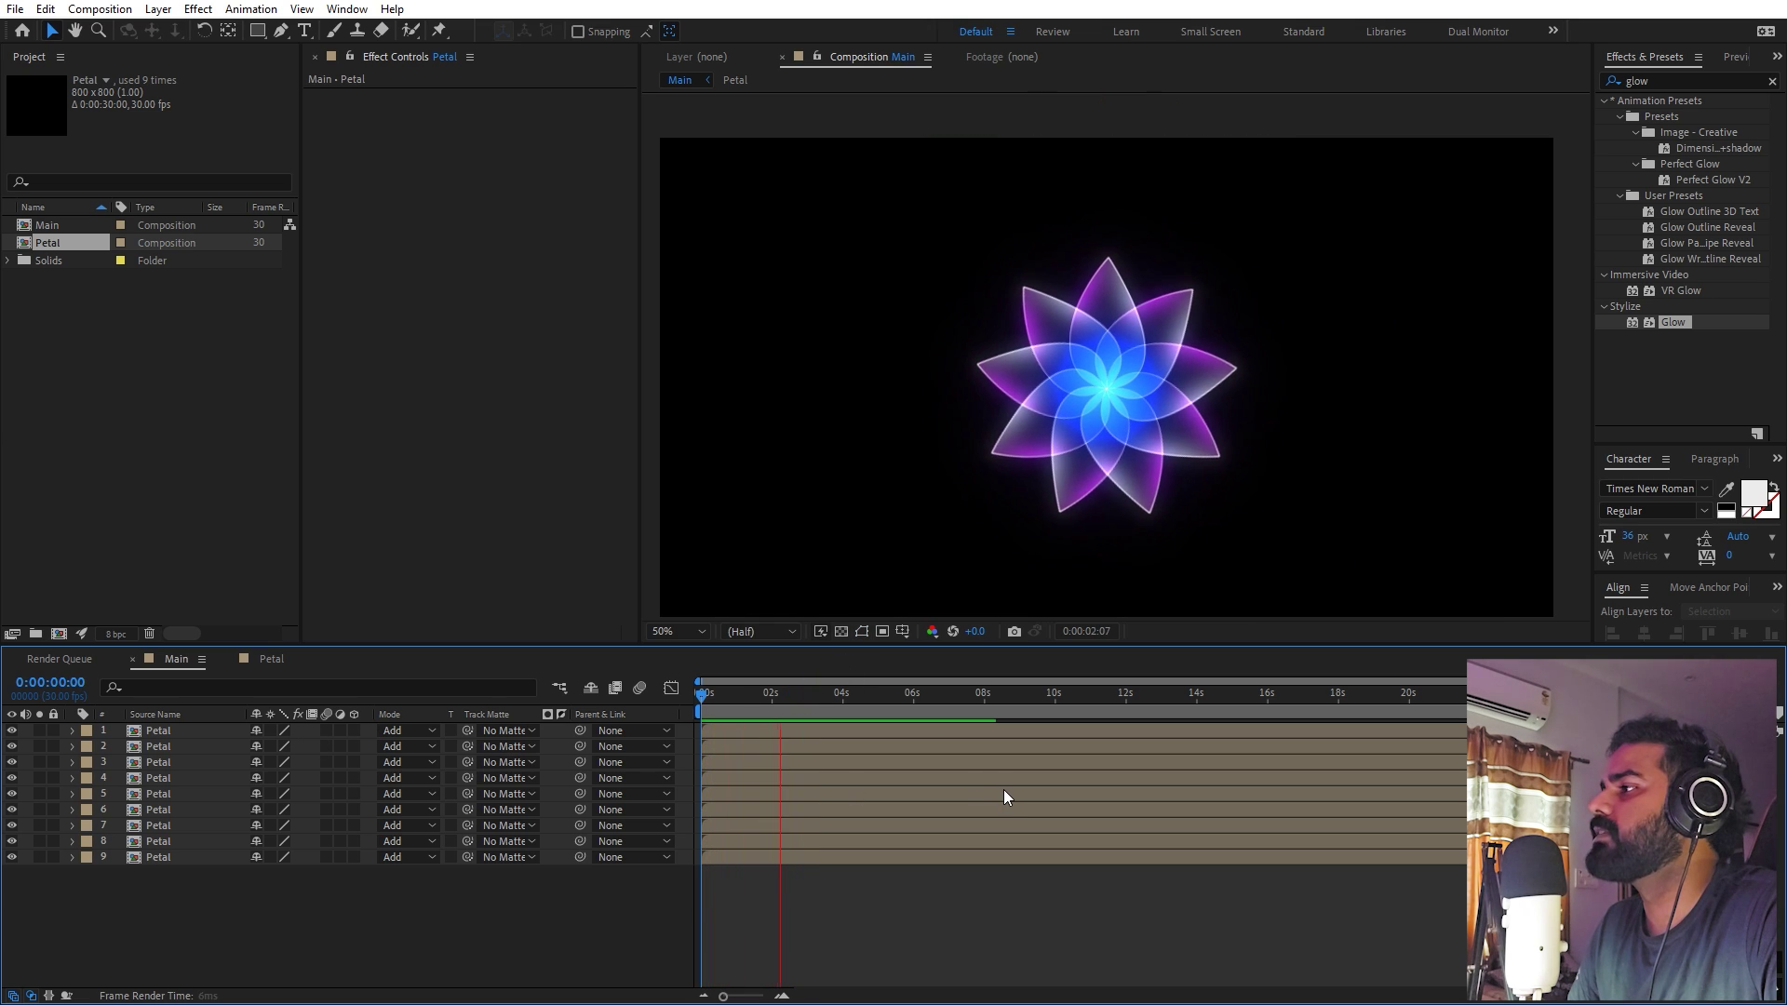
{"action": "key", "text": "space"}
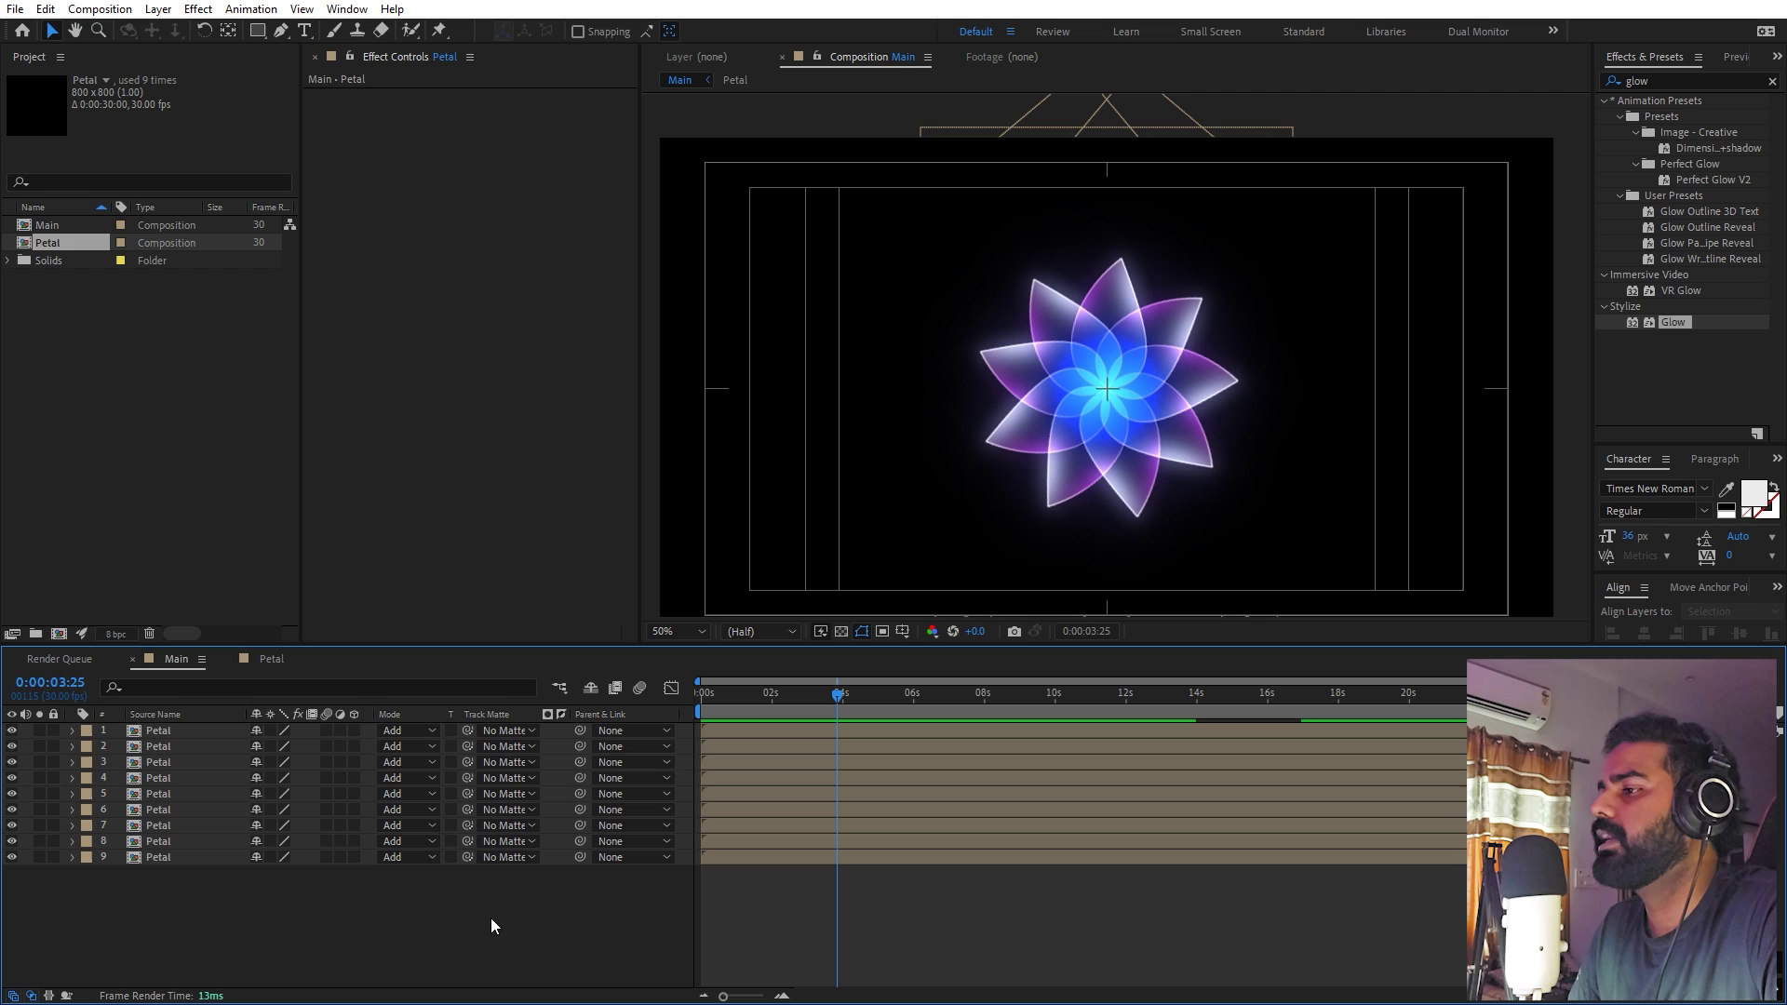
Add a null object to the Main composition and parent all nine Petal layers to it
{"action": "right_click", "coordinate": [346, 936]}
{"action": "mouse_move", "coordinate": [437, 717]}
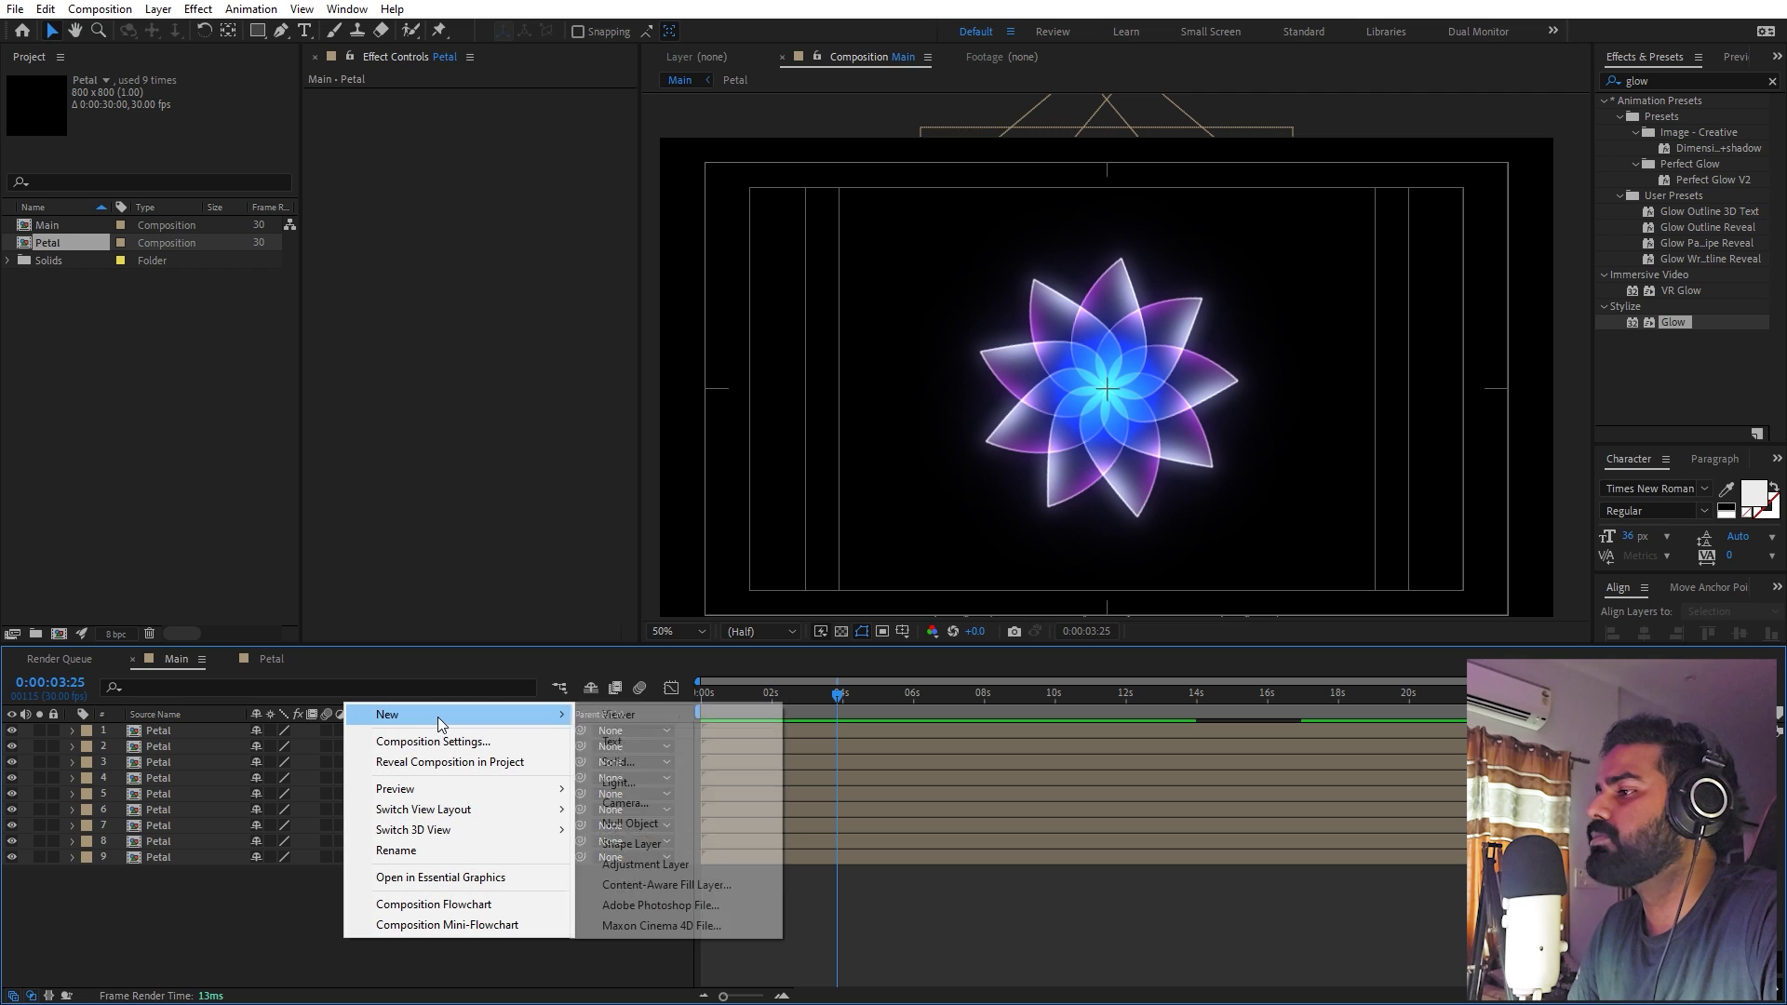
{"action": "left_click", "coordinate": [652, 826]}
{"action": "left_click", "coordinate": [153, 746]}
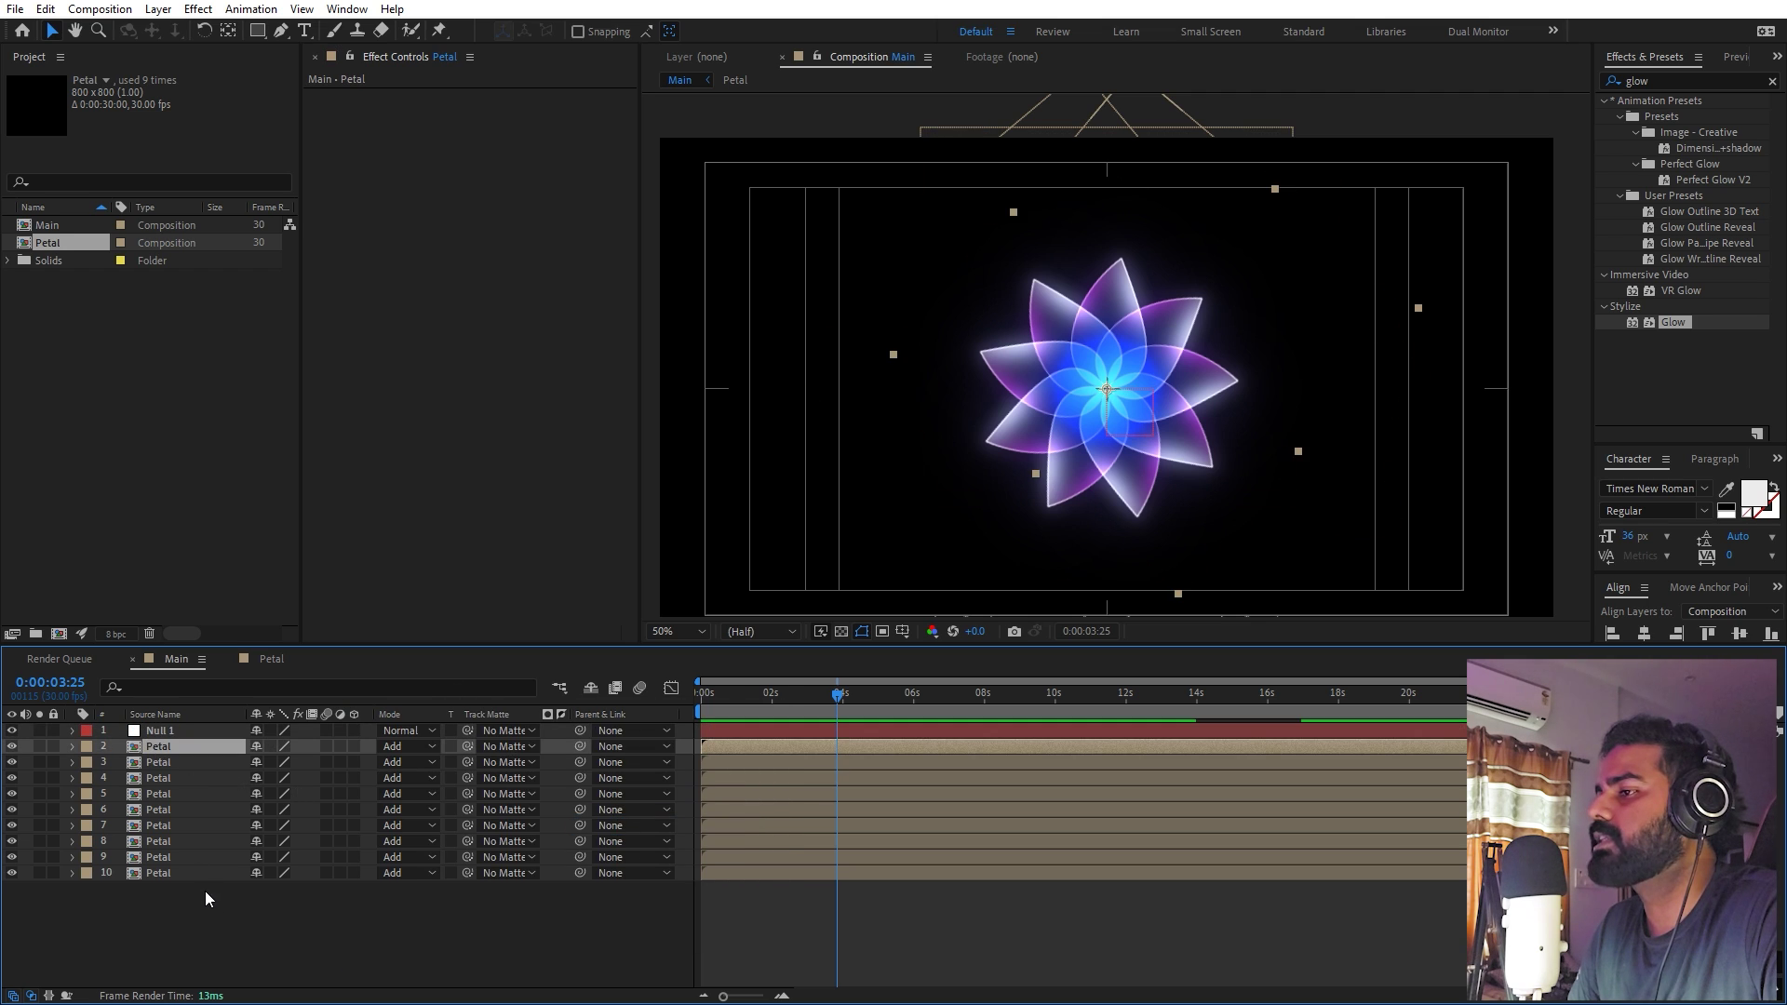
{"action": "left_click", "coordinate": [232, 874], "text": "shift"}
{"action": "left_click_drag", "start_coordinate": [579, 750], "coordinate": [176, 730]}
Keyframe the null's rotation from 0° at the first frame to about 103.7° at 0:00:03:24, and apply Easy Ease
{"action": "left_click", "coordinate": [175, 730]}
{"action": "key", "text": "r"}
{"action": "key", "text": "Home"}
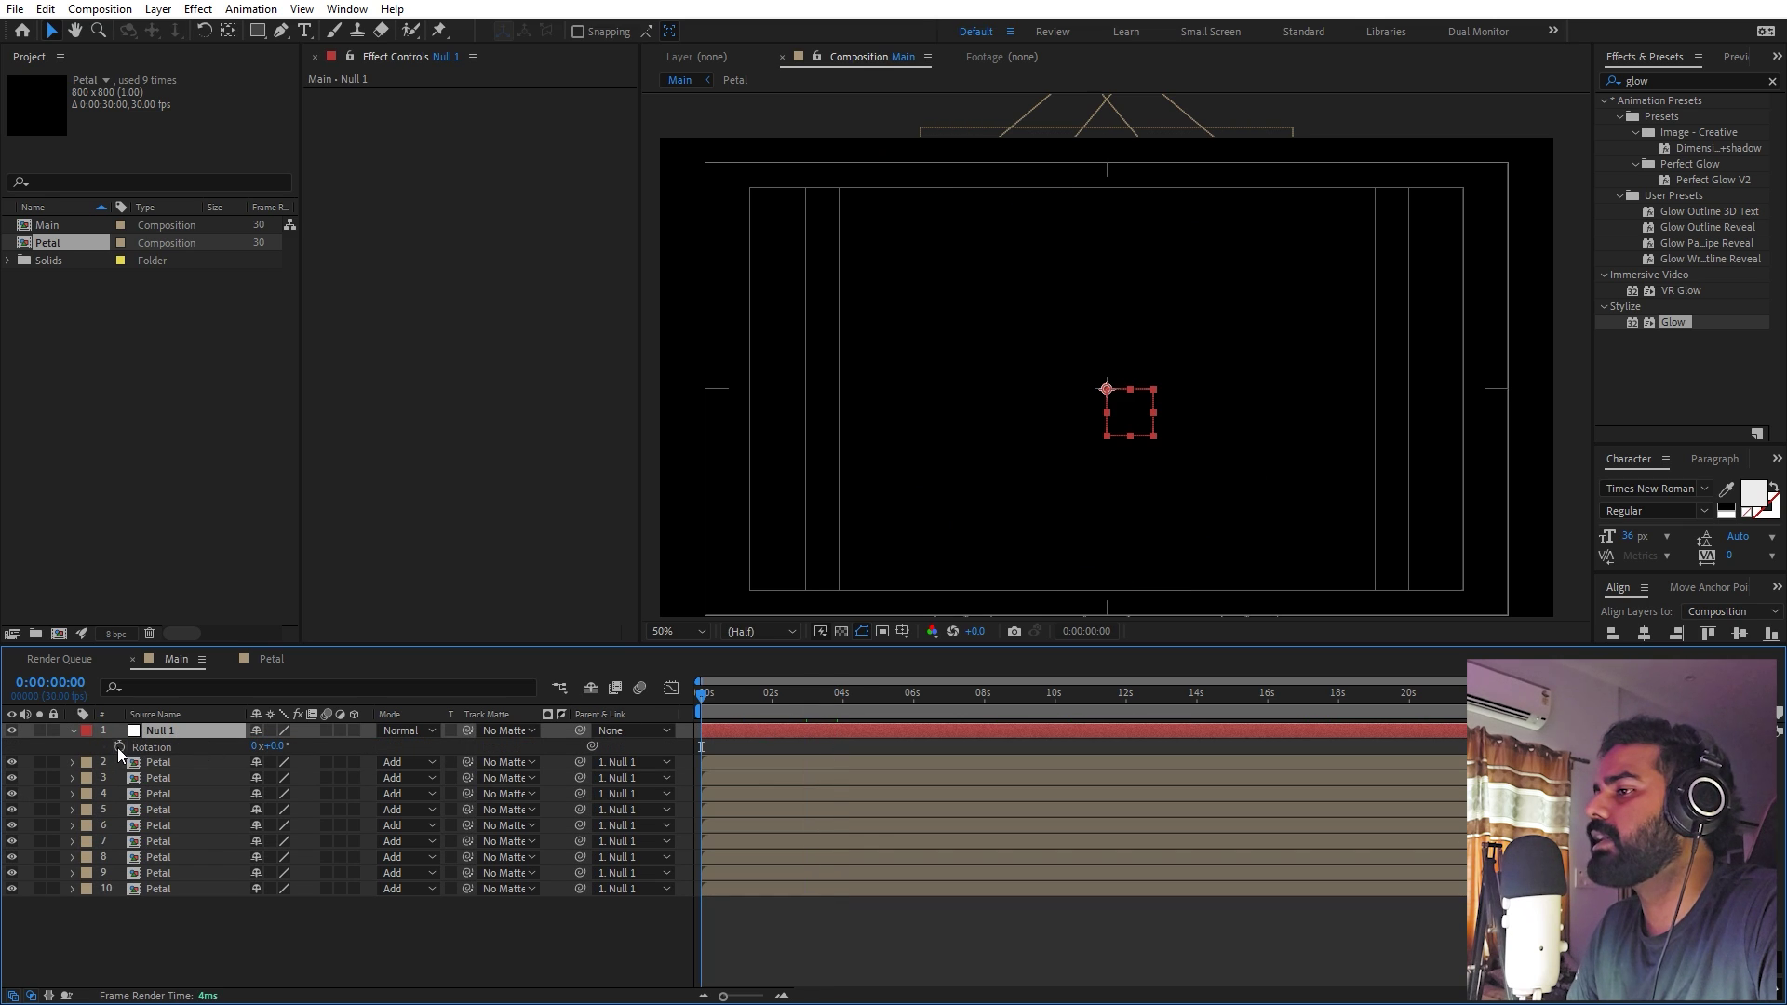
{"action": "left_click", "coordinate": [119, 747]}
{"action": "left_click_drag", "start_coordinate": [762, 713], "coordinate": [836, 712]}
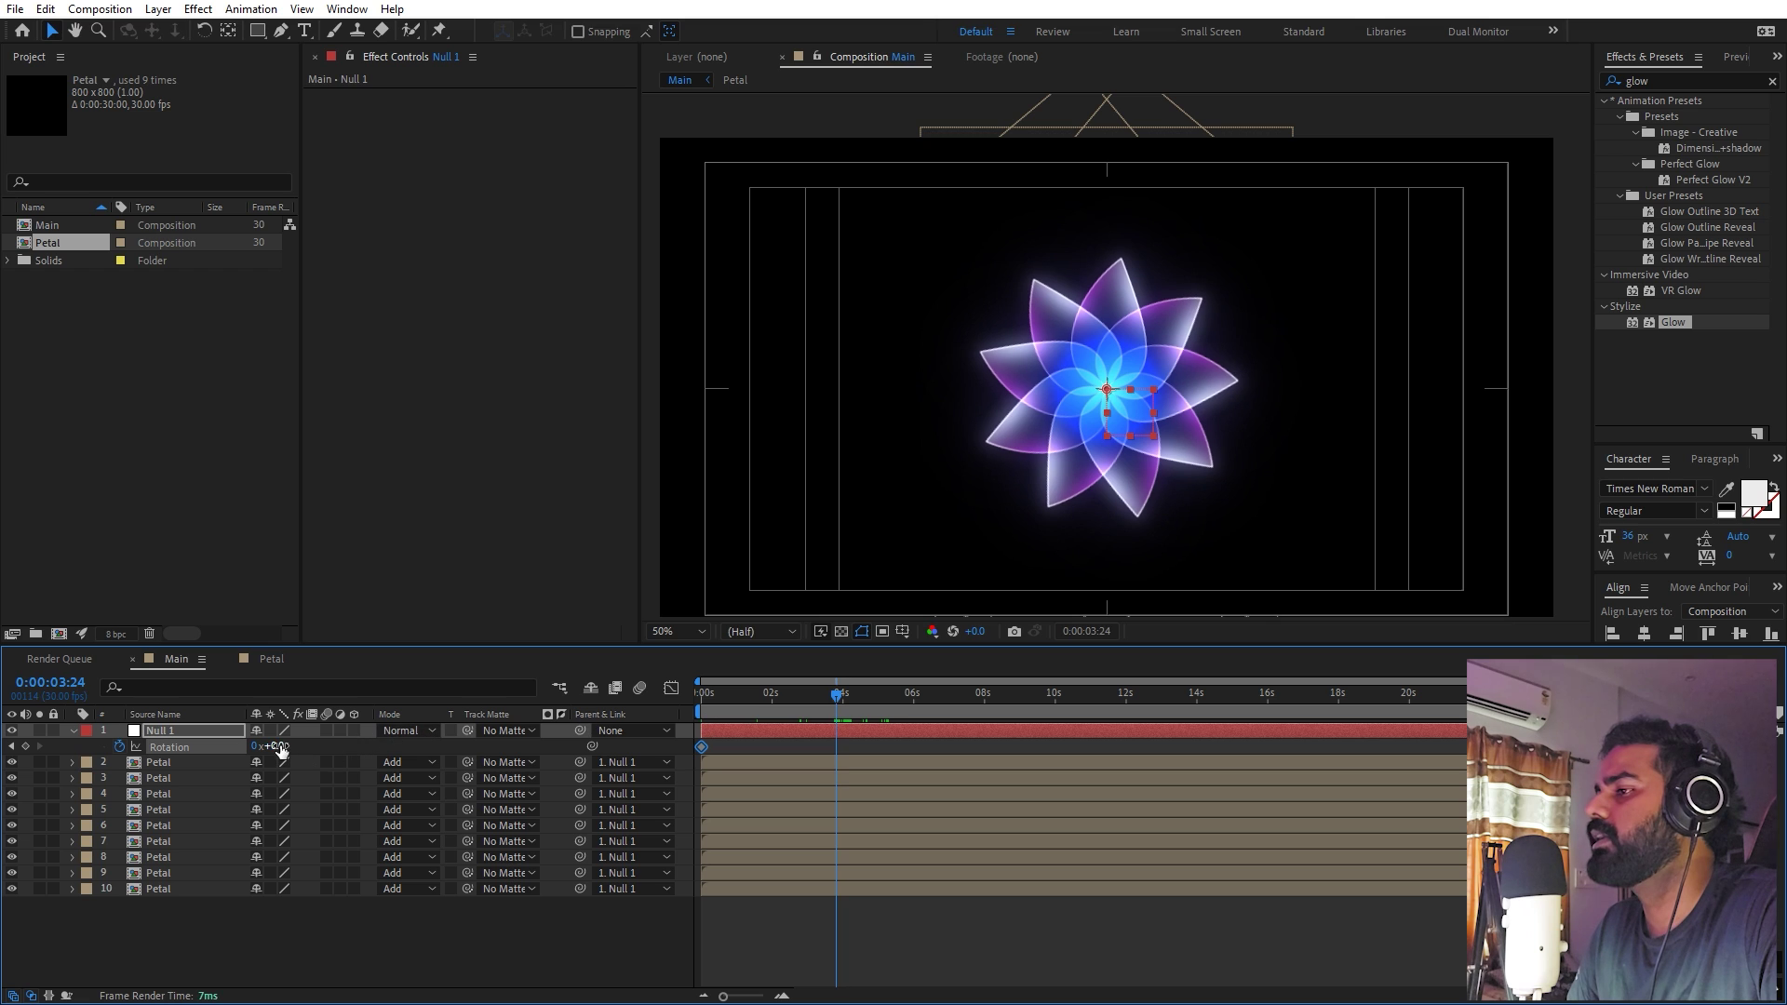
{"action": "left_click_drag", "start_coordinate": [280, 747], "coordinate": [624, 756]}
{"action": "key", "text": "F9"}
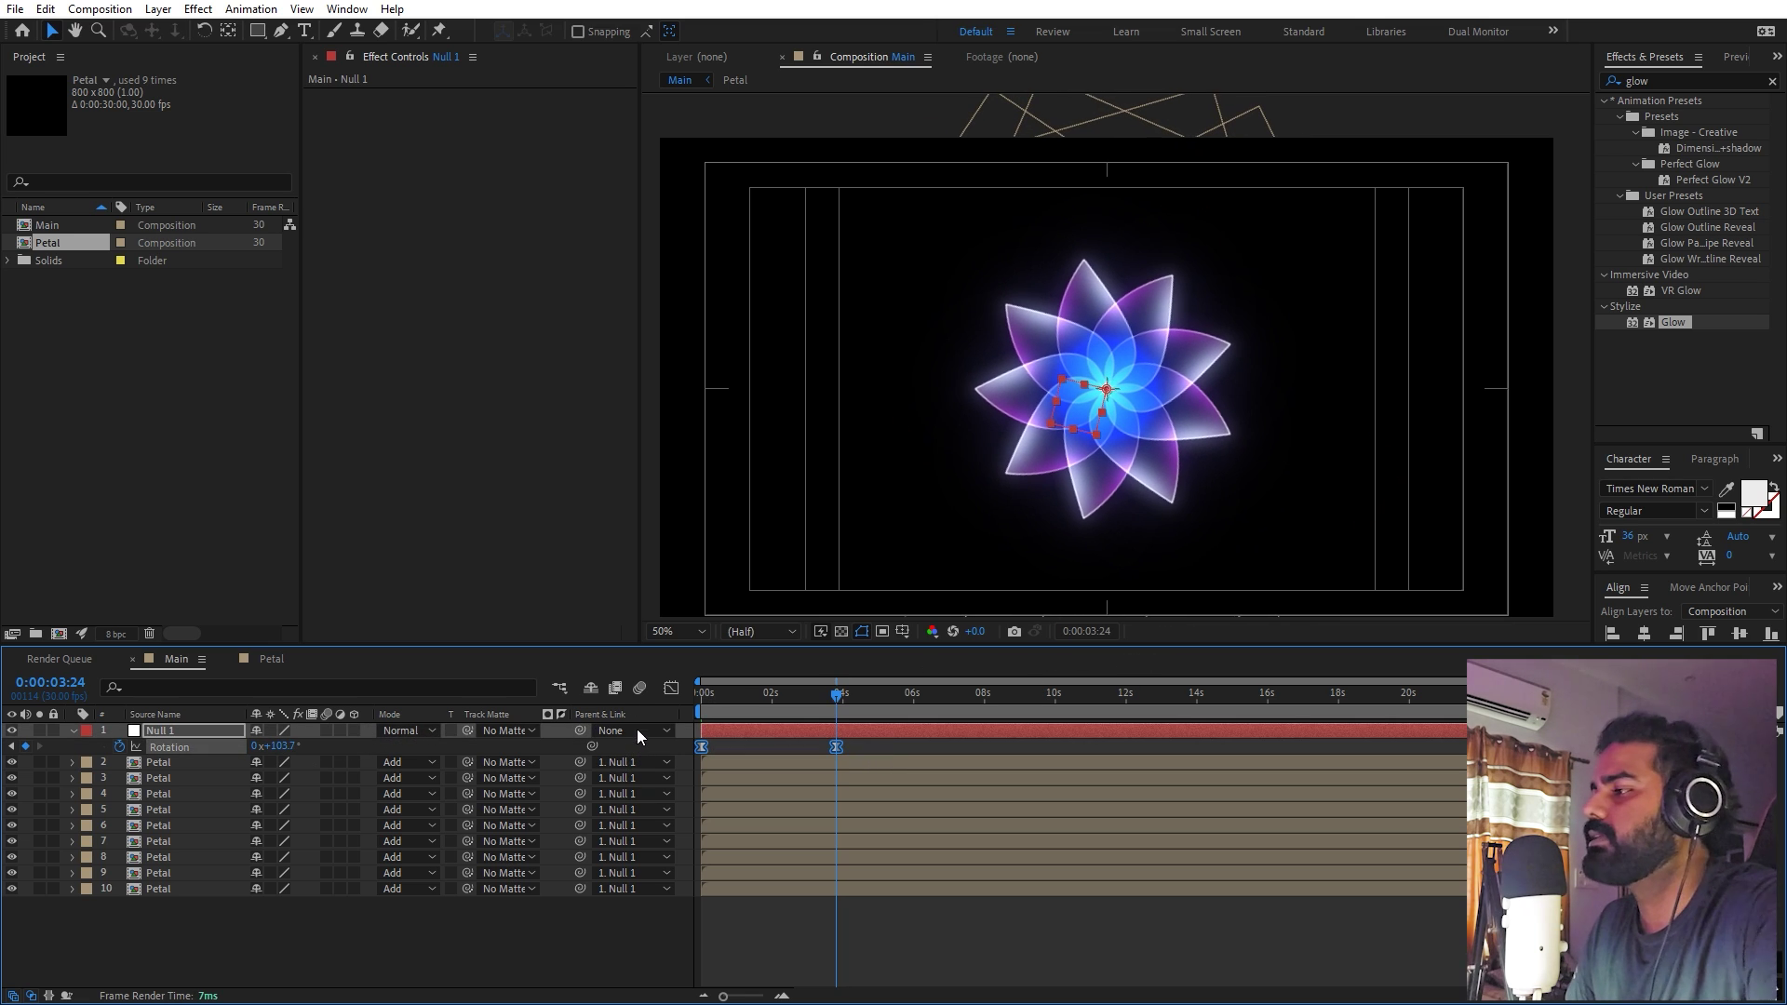
Reshape the null's rotation speed graph so the spin starts very fast and eases out slowly toward the last keyframe
{"action": "left_click", "coordinate": [670, 689]}
{"action": "left_click_drag", "start_coordinate": [879, 850], "coordinate": [773, 717]}
{"action": "left_click", "coordinate": [1045, 975]}
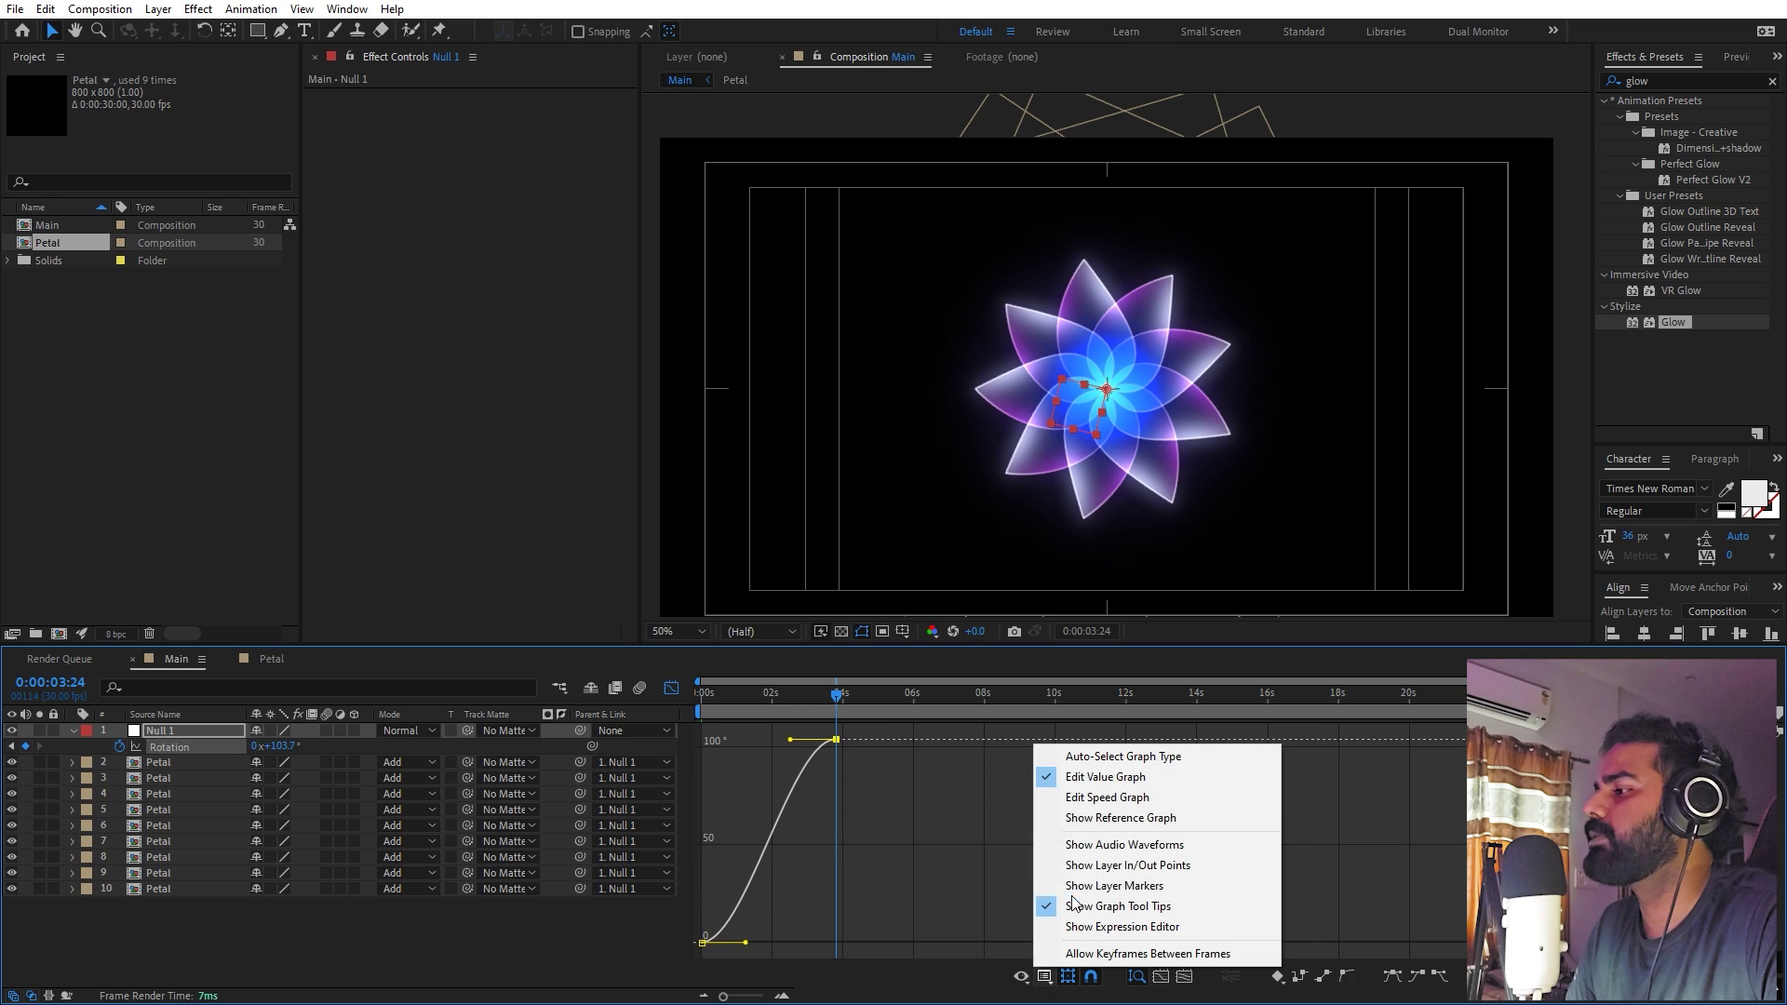
{"action": "left_click", "coordinate": [1107, 798]}
{"action": "left_click_drag", "start_coordinate": [905, 877], "coordinate": [701, 944]}
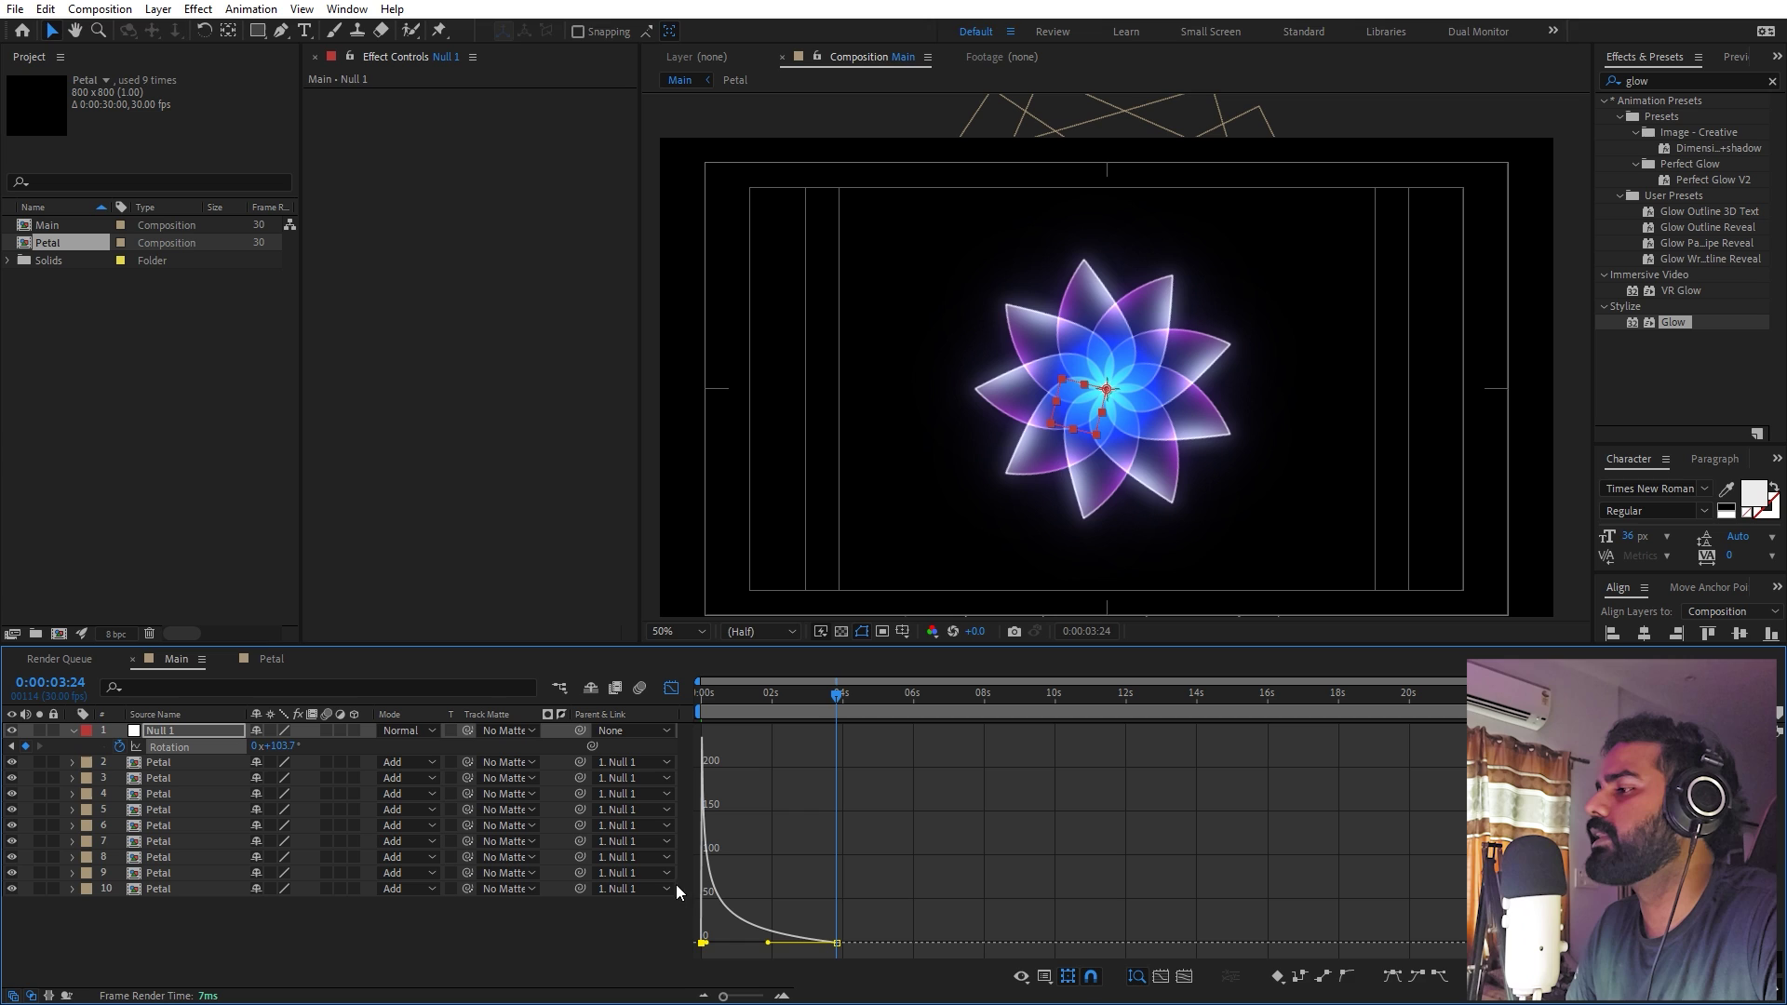
Move the null's second rotation keyframe to about 7.5 seconds and preview the spin from the first frame
{"action": "key", "text": "shift+F3"}
{"action": "key", "text": "Home"}
{"action": "key", "text": "space"}
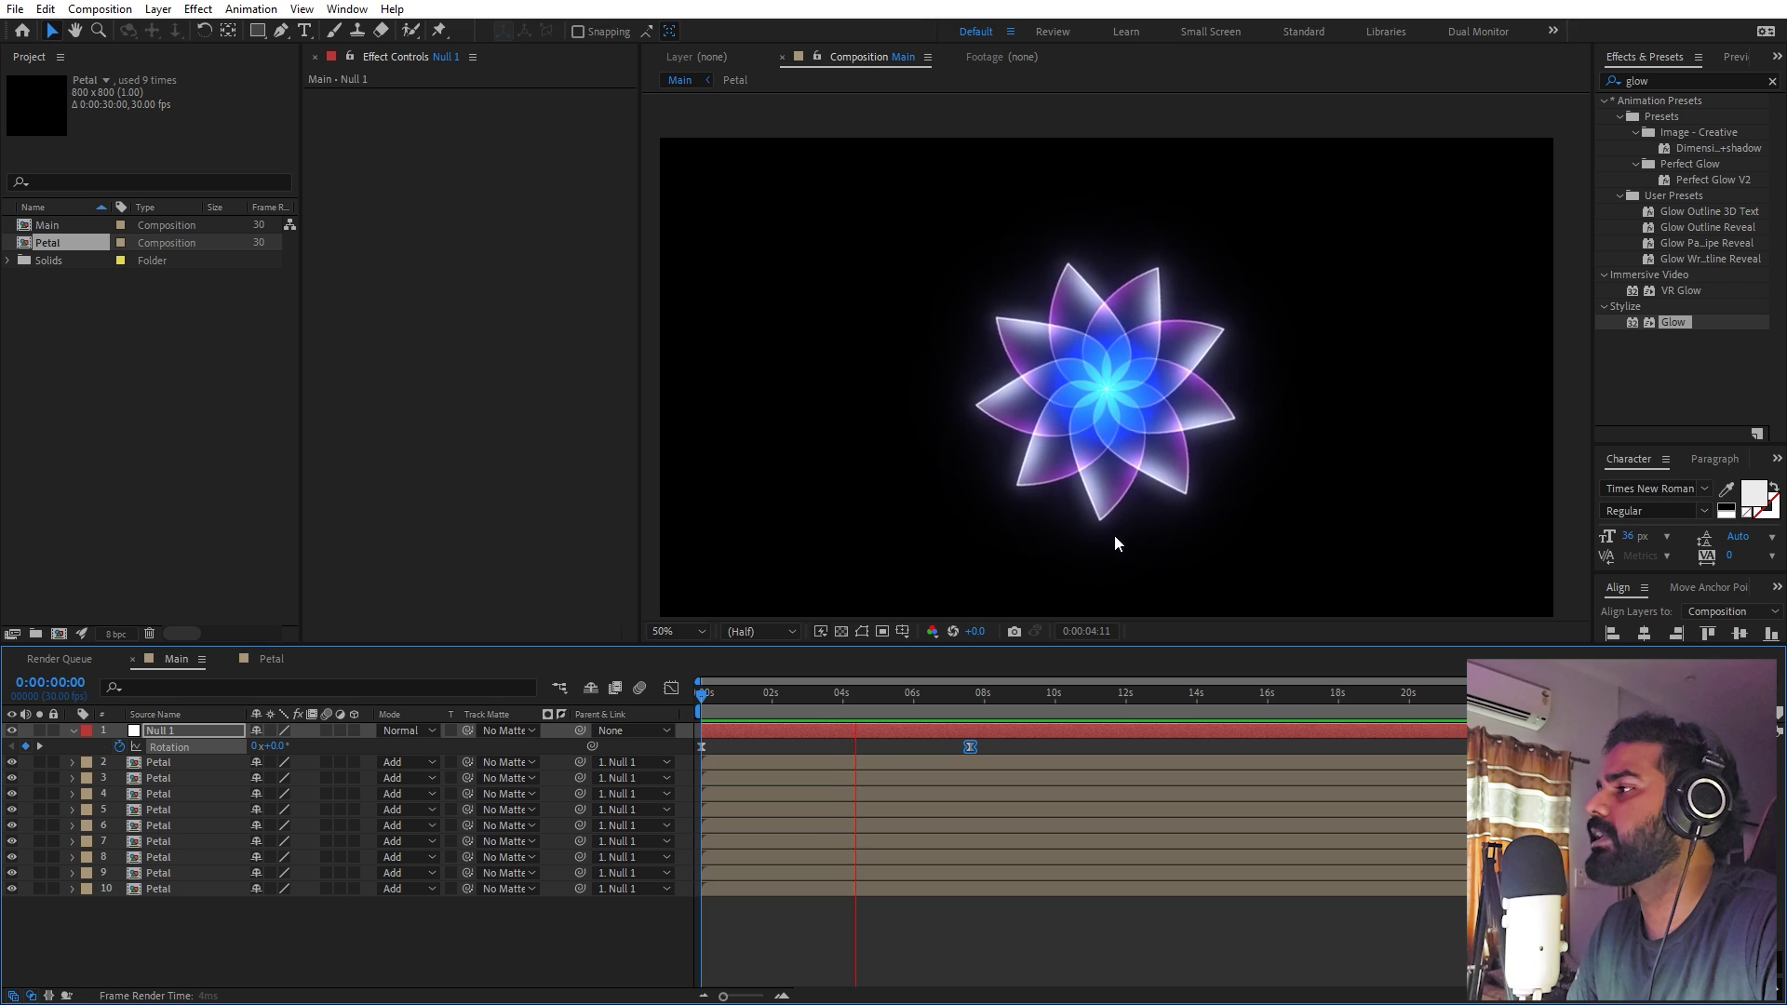
{"action": "key", "text": "space"}
{"action": "key", "text": "apostrophe"}
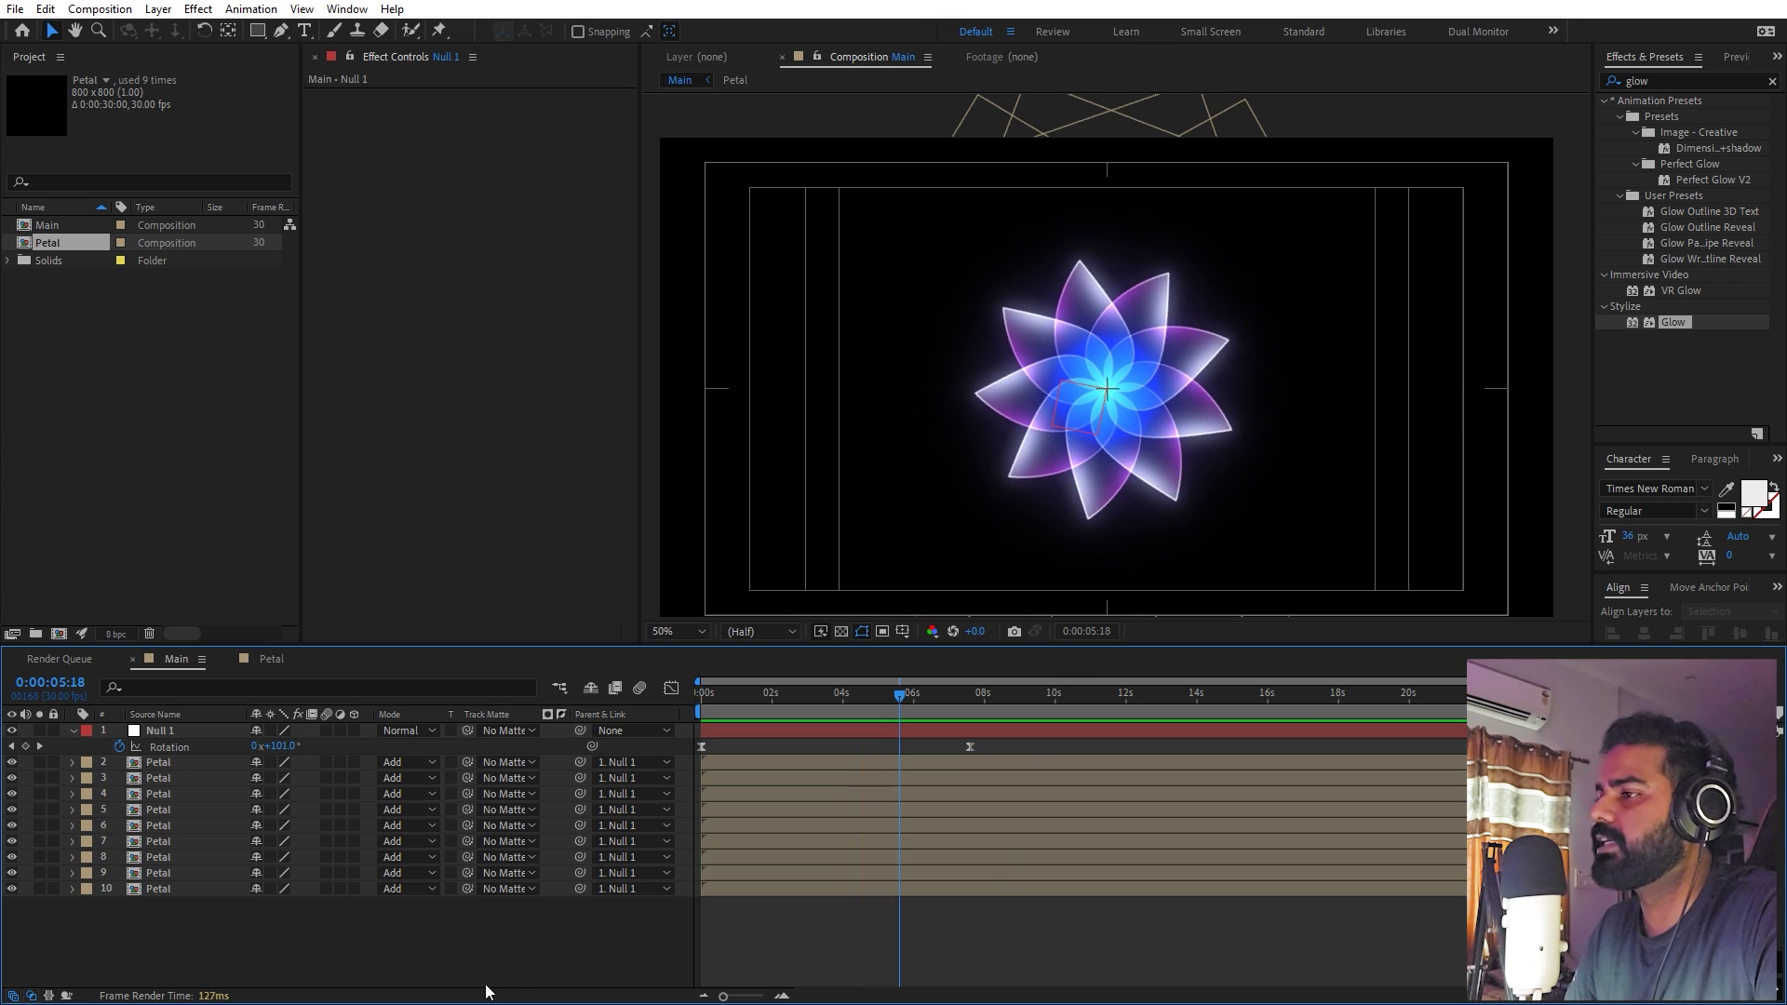
Add a new adjustment layer above all layers in the Main composition
{"action": "left_click", "coordinate": [279, 793]}
{"action": "right_click", "coordinate": [241, 922]}
{"action": "mouse_move", "coordinate": [289, 699]}
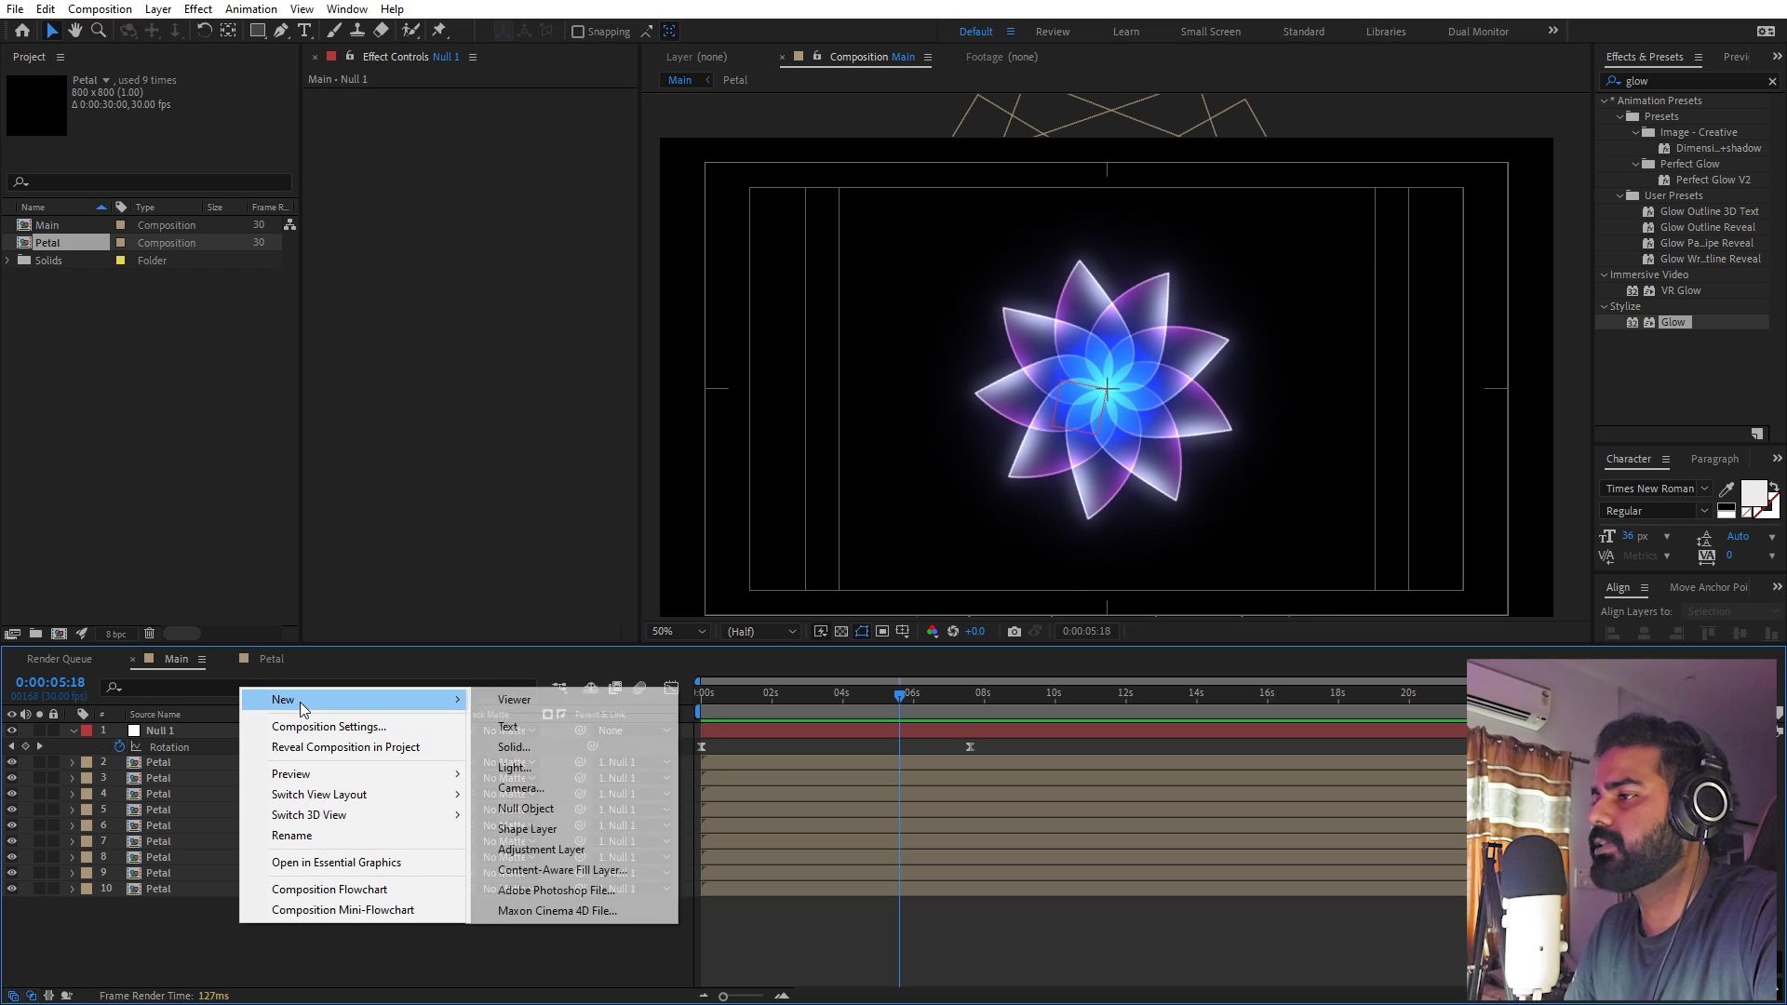
{"action": "left_click", "coordinate": [526, 850]}
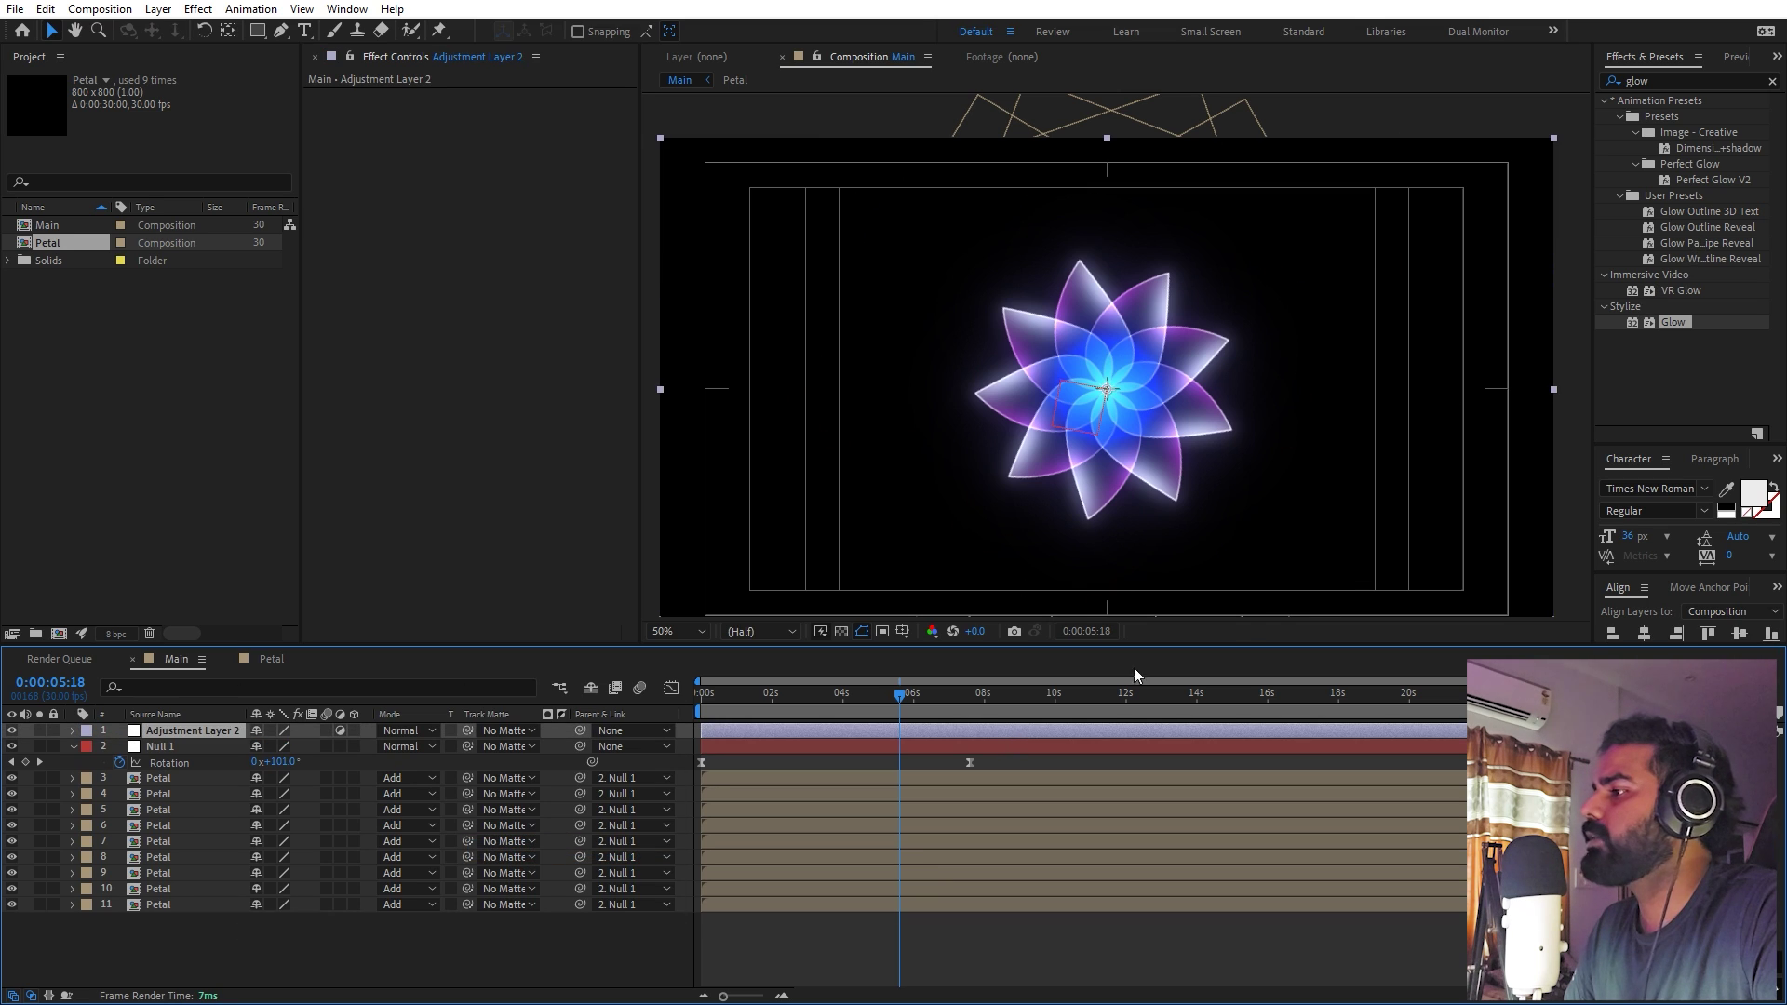
Apply the Hue/Saturation effect to the adjustment layer and set its Master Hue to 201°
{"action": "left_click", "coordinate": [1699, 87]}
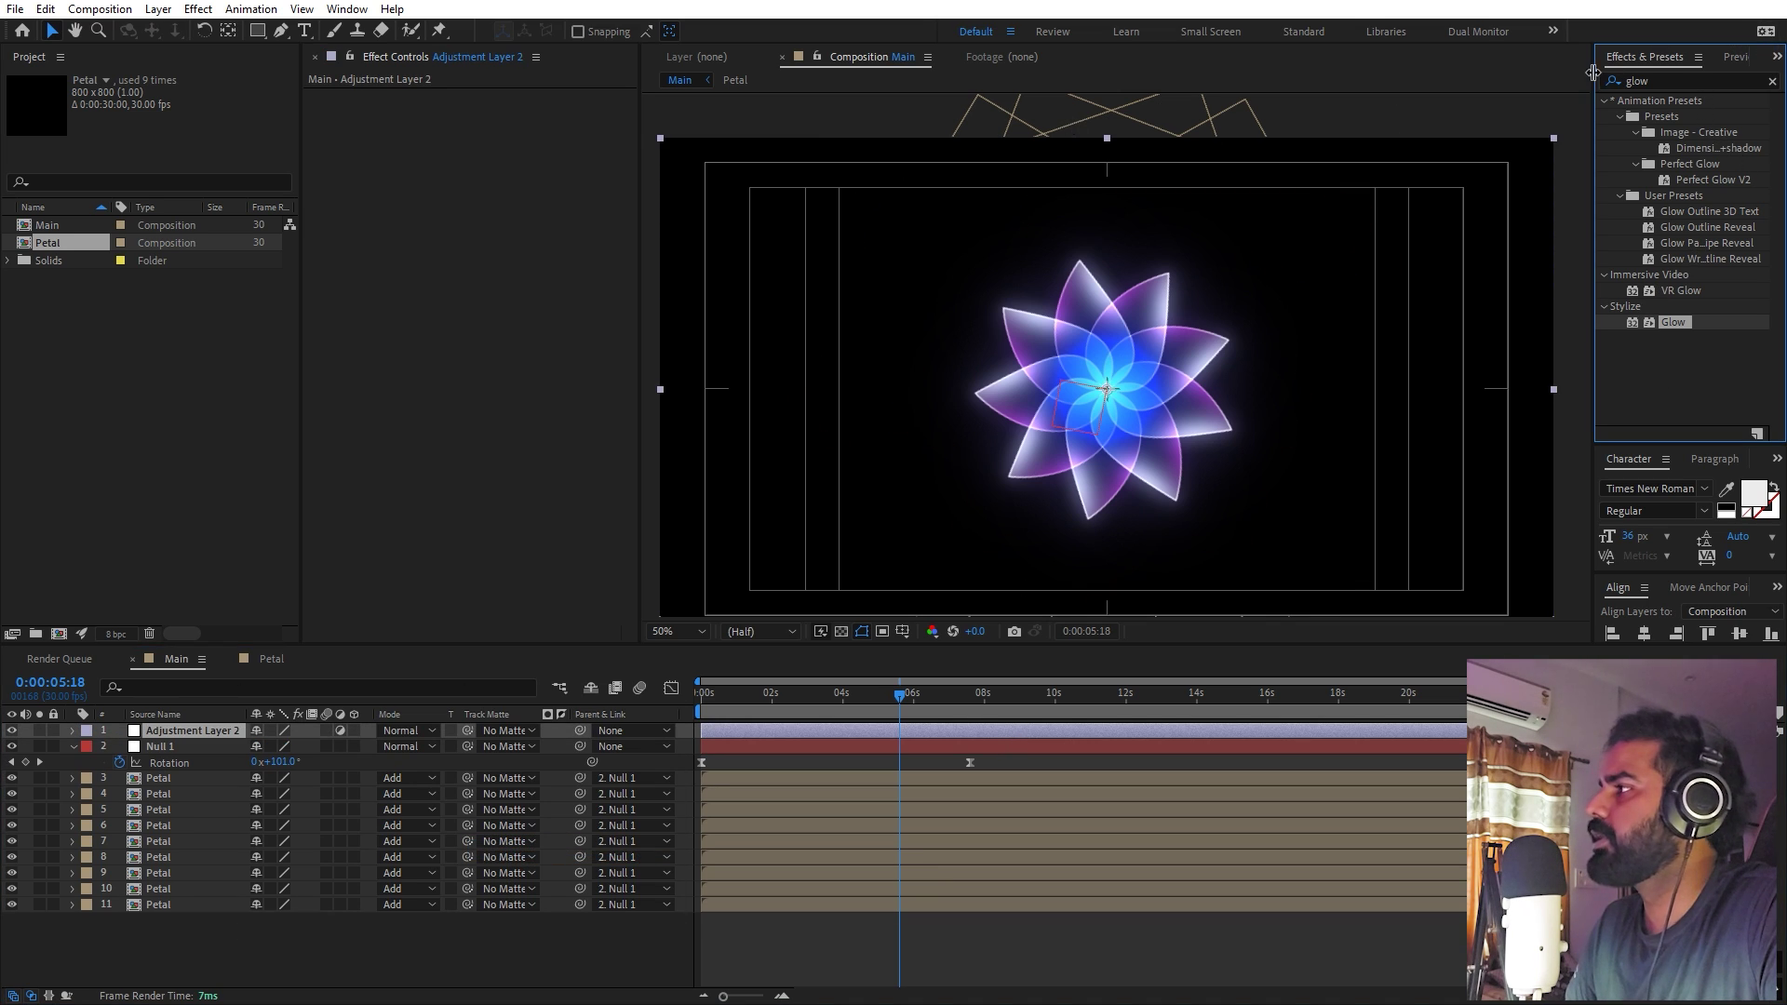
{"action": "type", "text": "hui"}
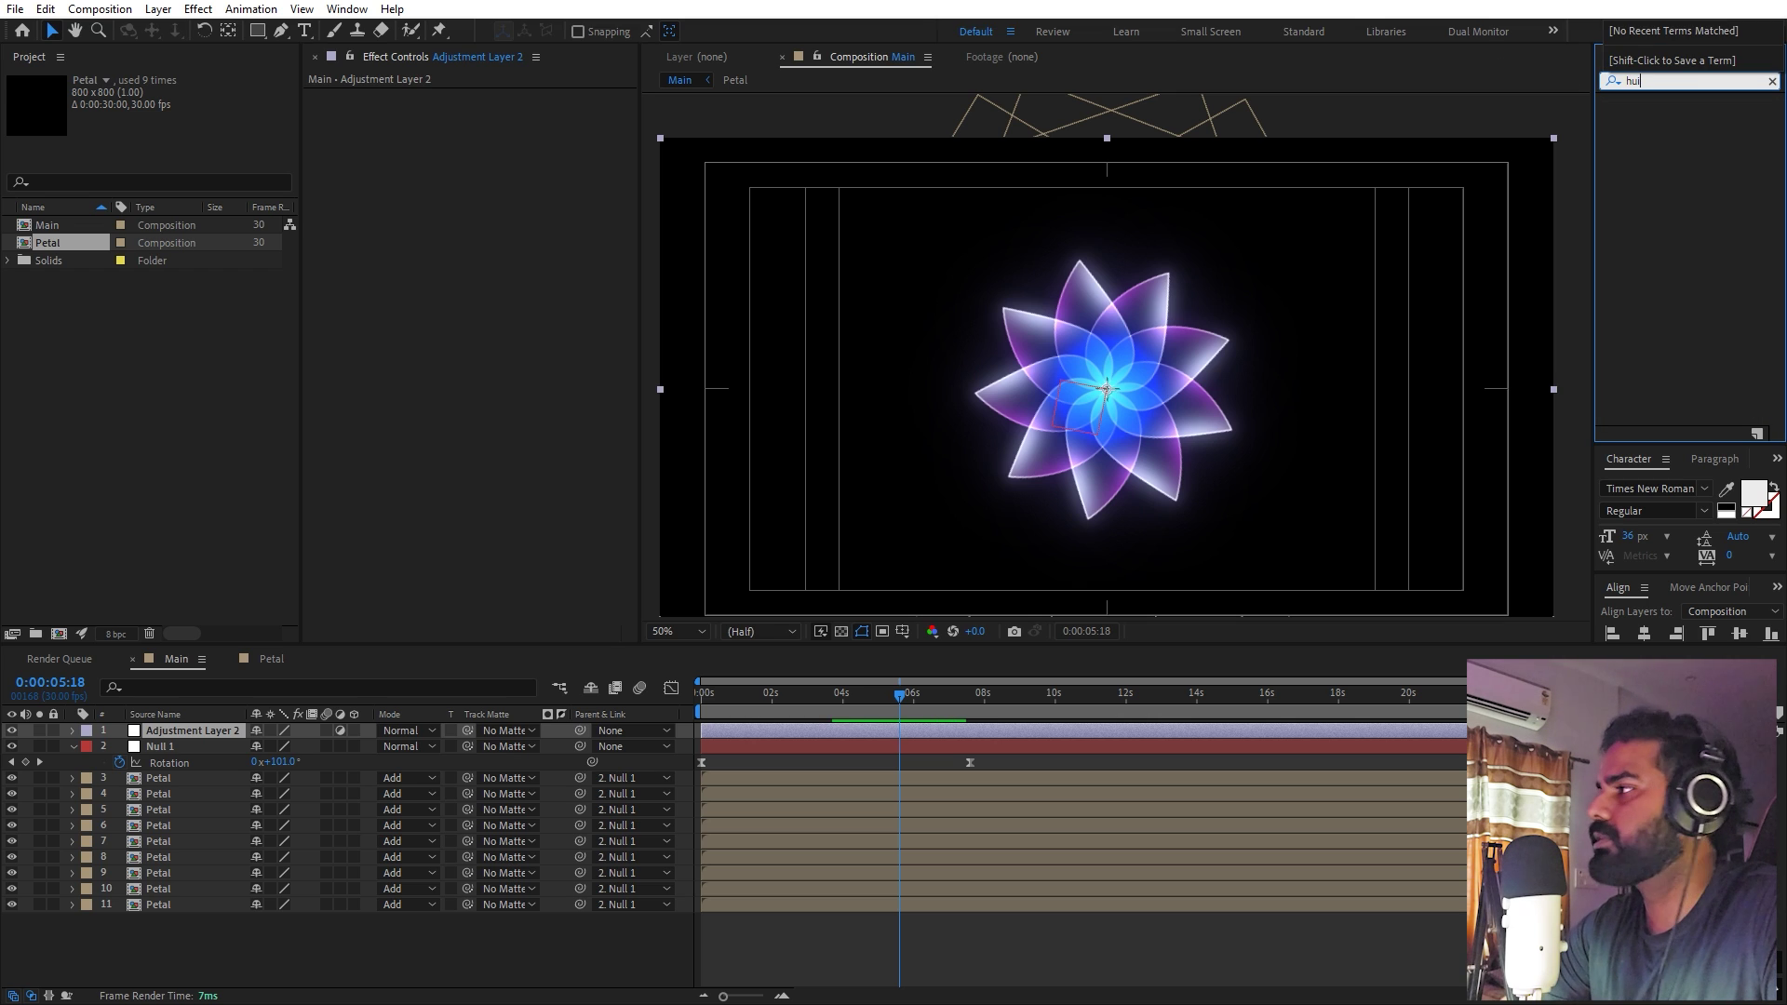
{"action": "key", "text": "BackSpace"}
{"action": "type", "text": "e"}
{"action": "left_click_drag", "start_coordinate": [1696, 196], "coordinate": [195, 731]}
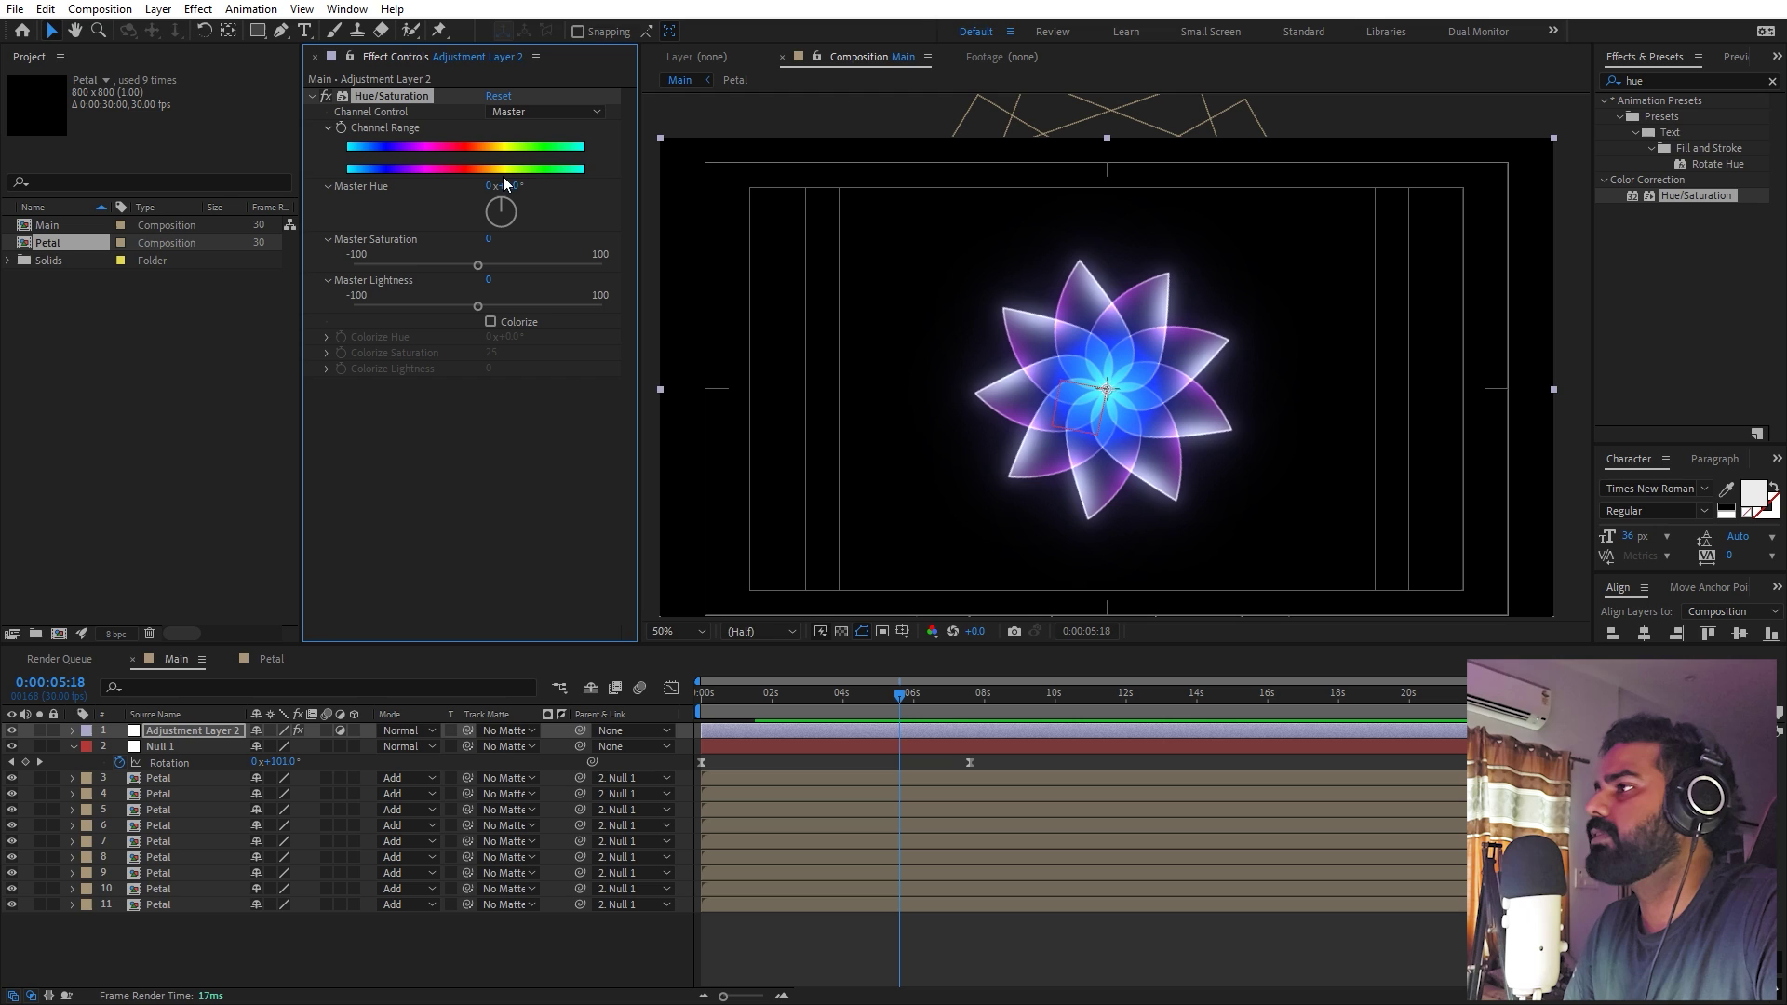
{"action": "left_click_drag", "start_coordinate": [511, 187], "coordinate": [685, 158]}
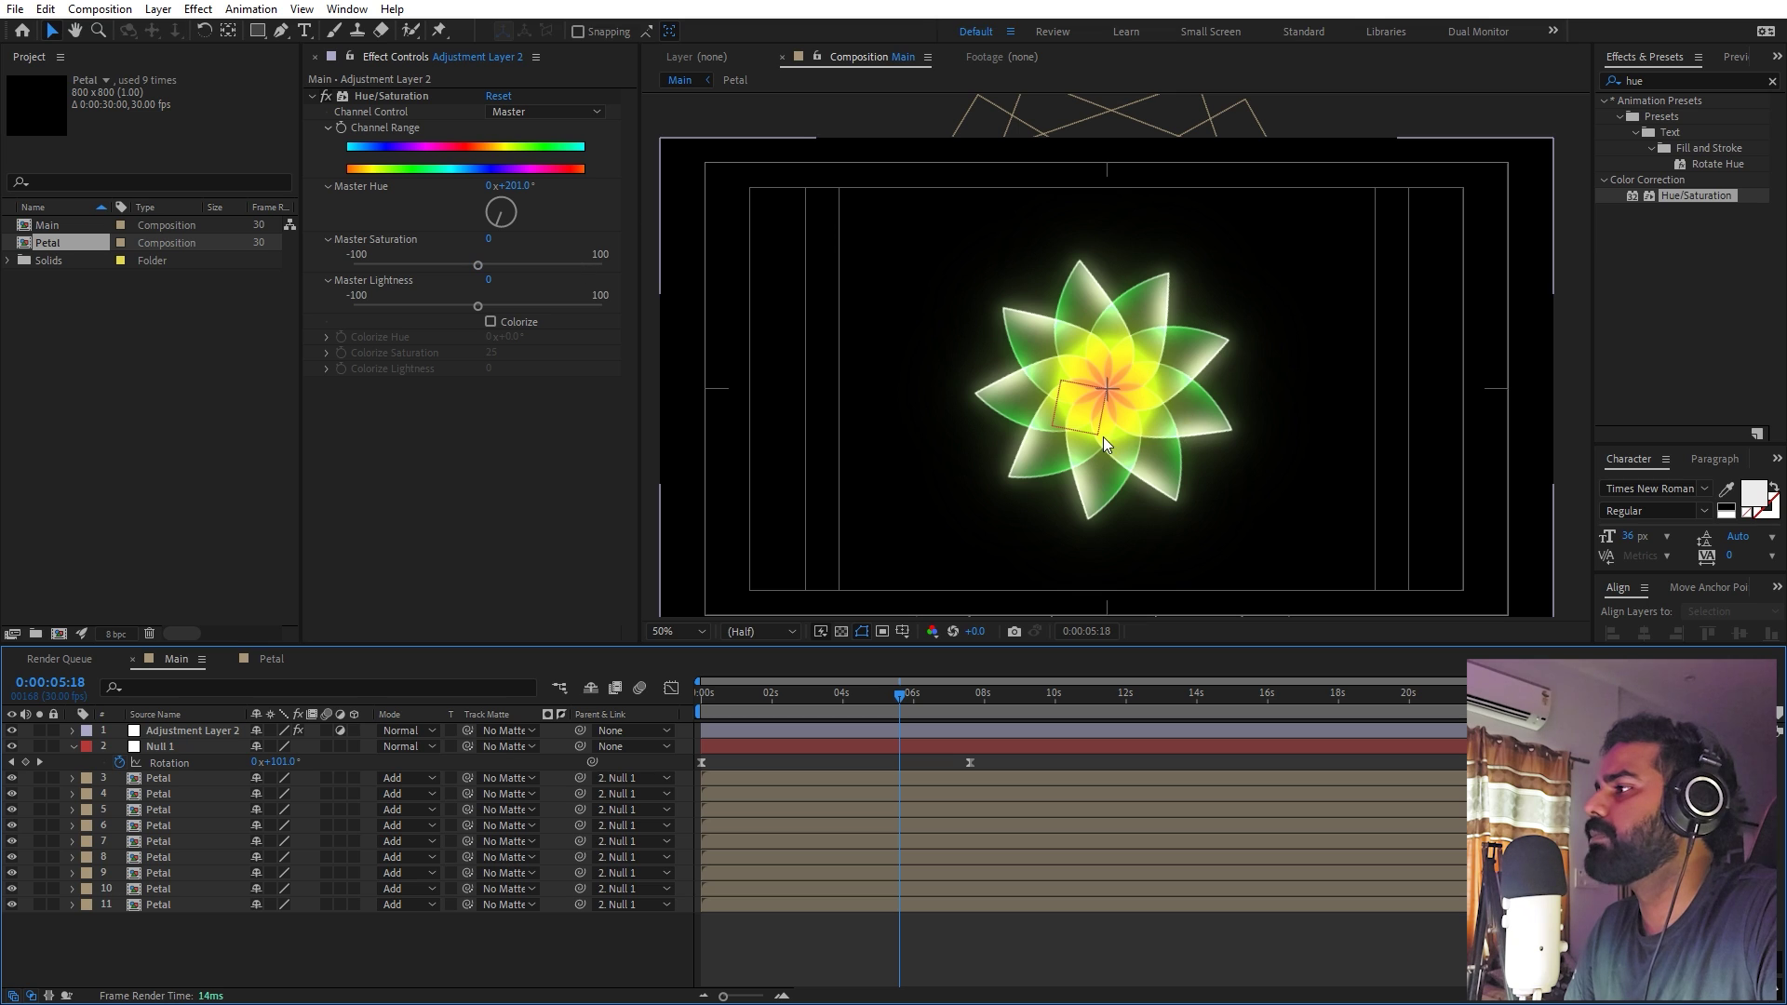
Add a Glow effect to the adjustment layer with a Glow Radius of 253 and a Glow Intensity of 0.1
{"action": "left_click", "coordinate": [1187, 450]}
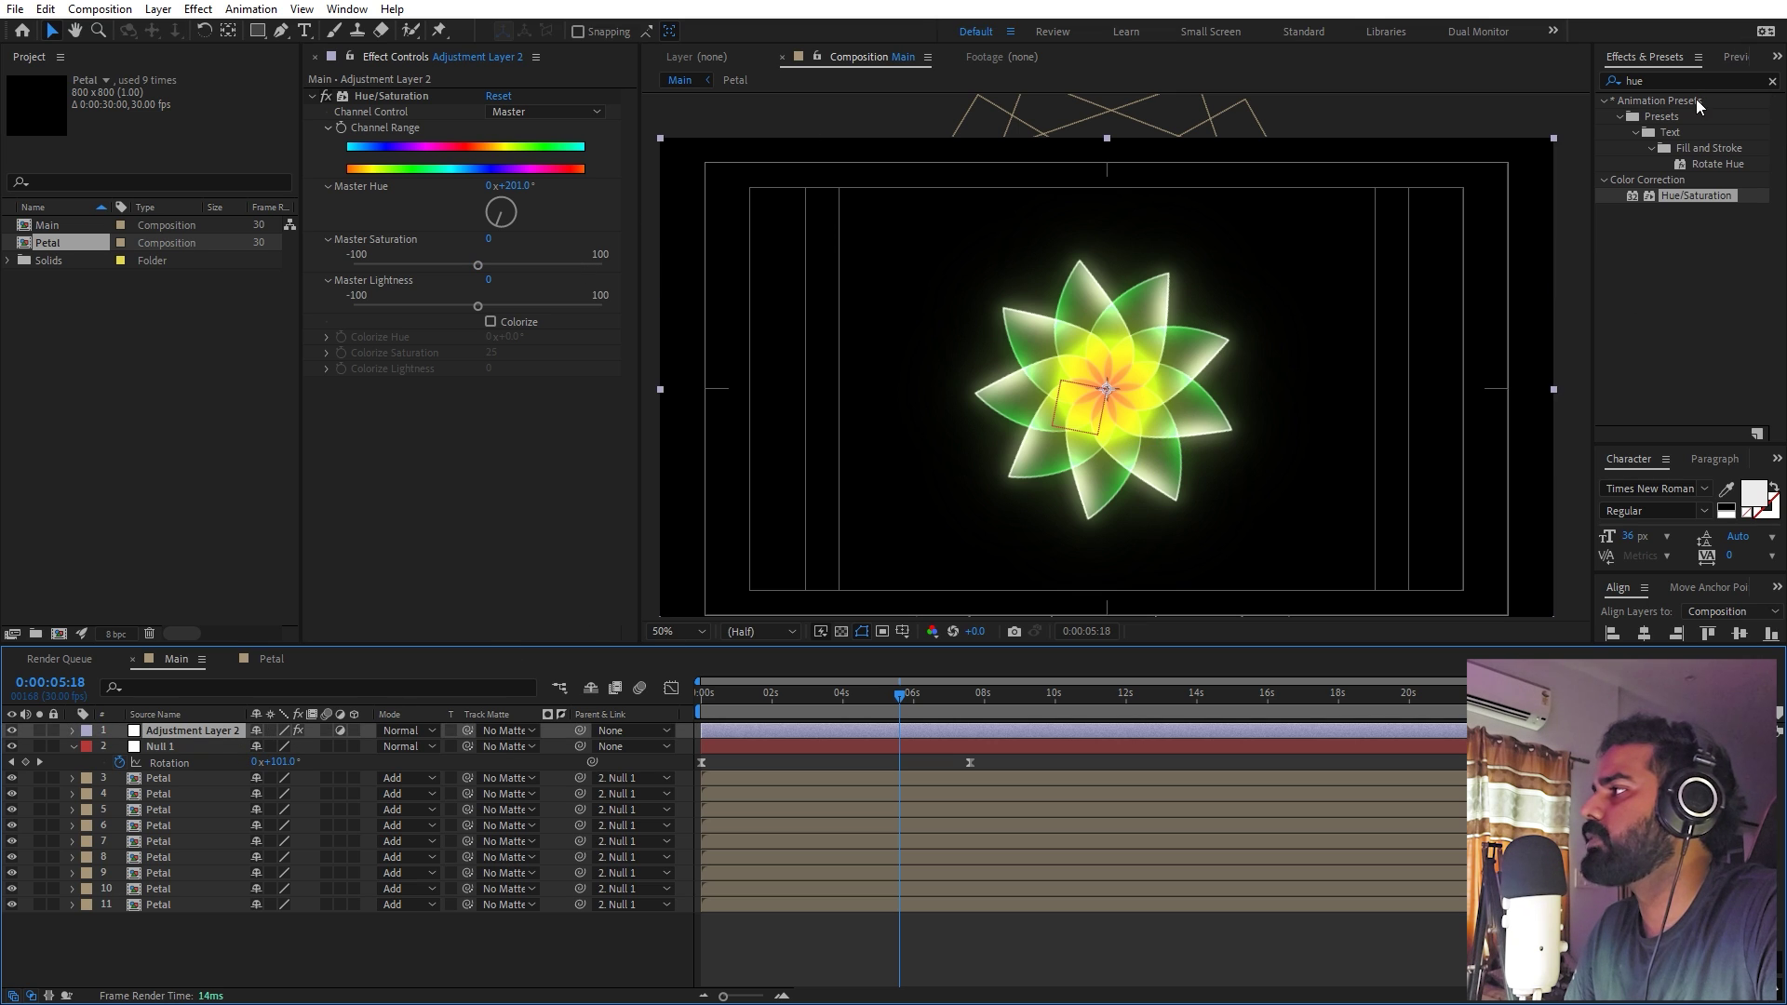
{"action": "left_click", "coordinate": [1667, 81]}
{"action": "type", "text": "glow"}
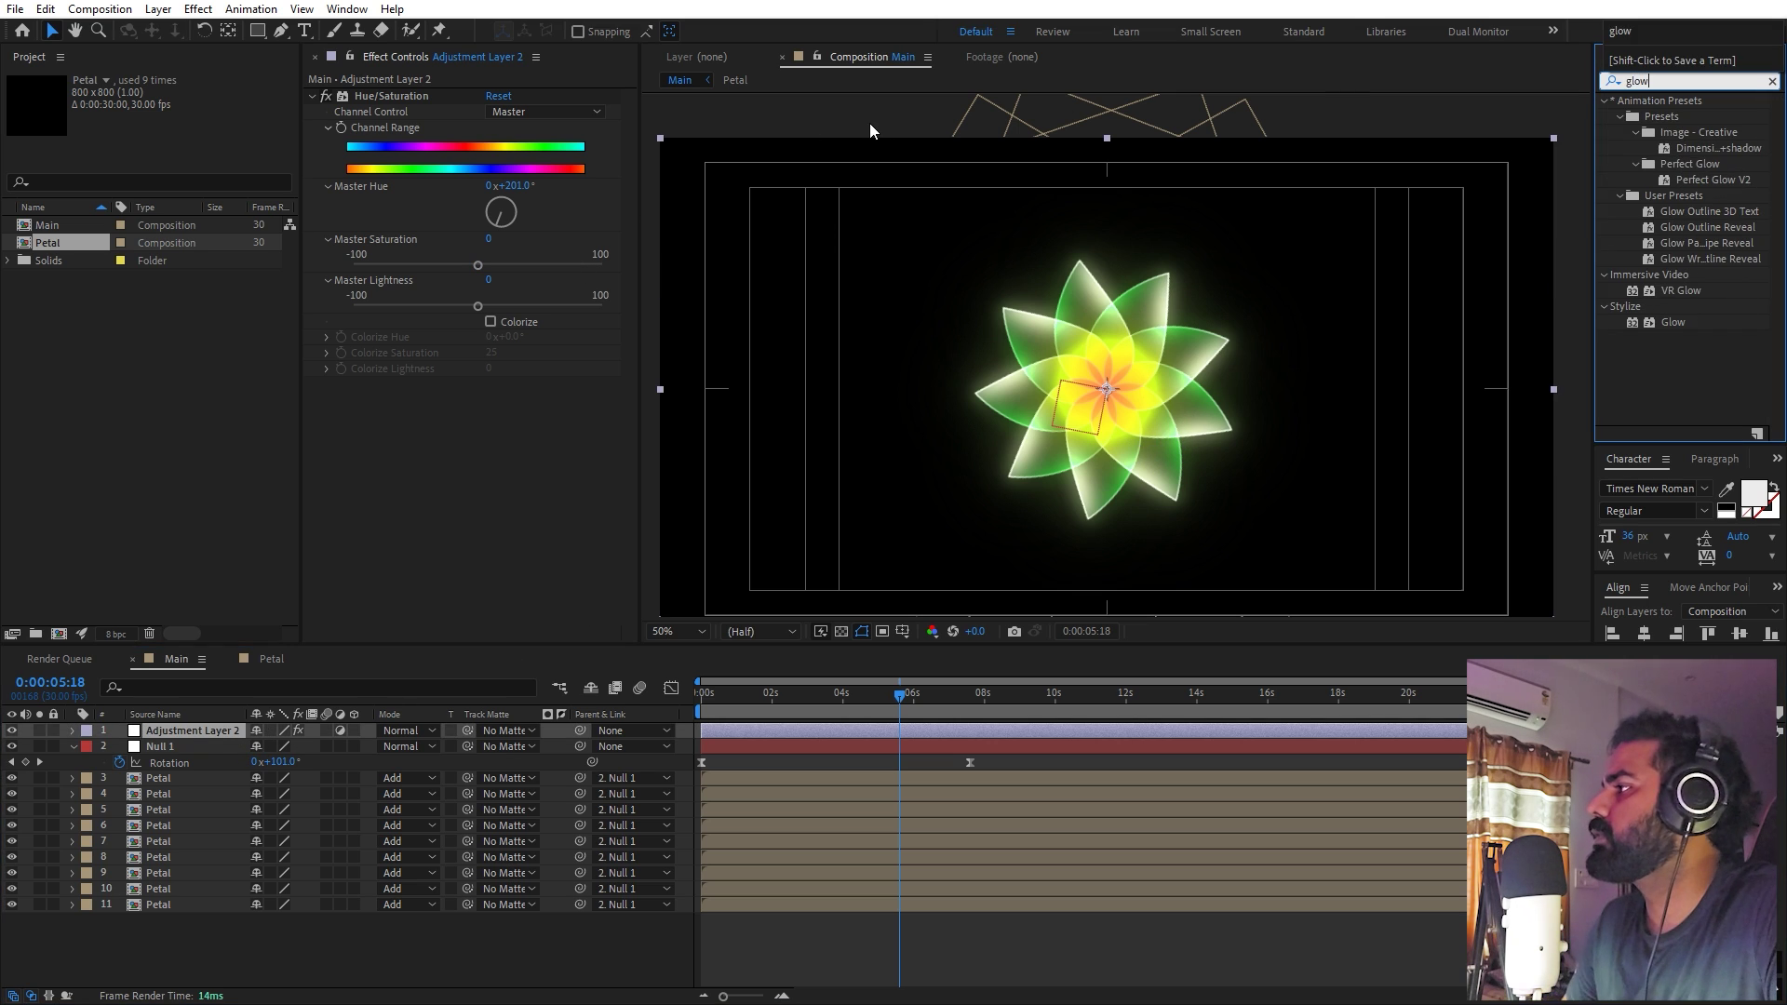
{"action": "left_click_drag", "start_coordinate": [1673, 322], "coordinate": [461, 493]}
{"action": "left_click_drag", "start_coordinate": [499, 421], "coordinate": [713, 408]}
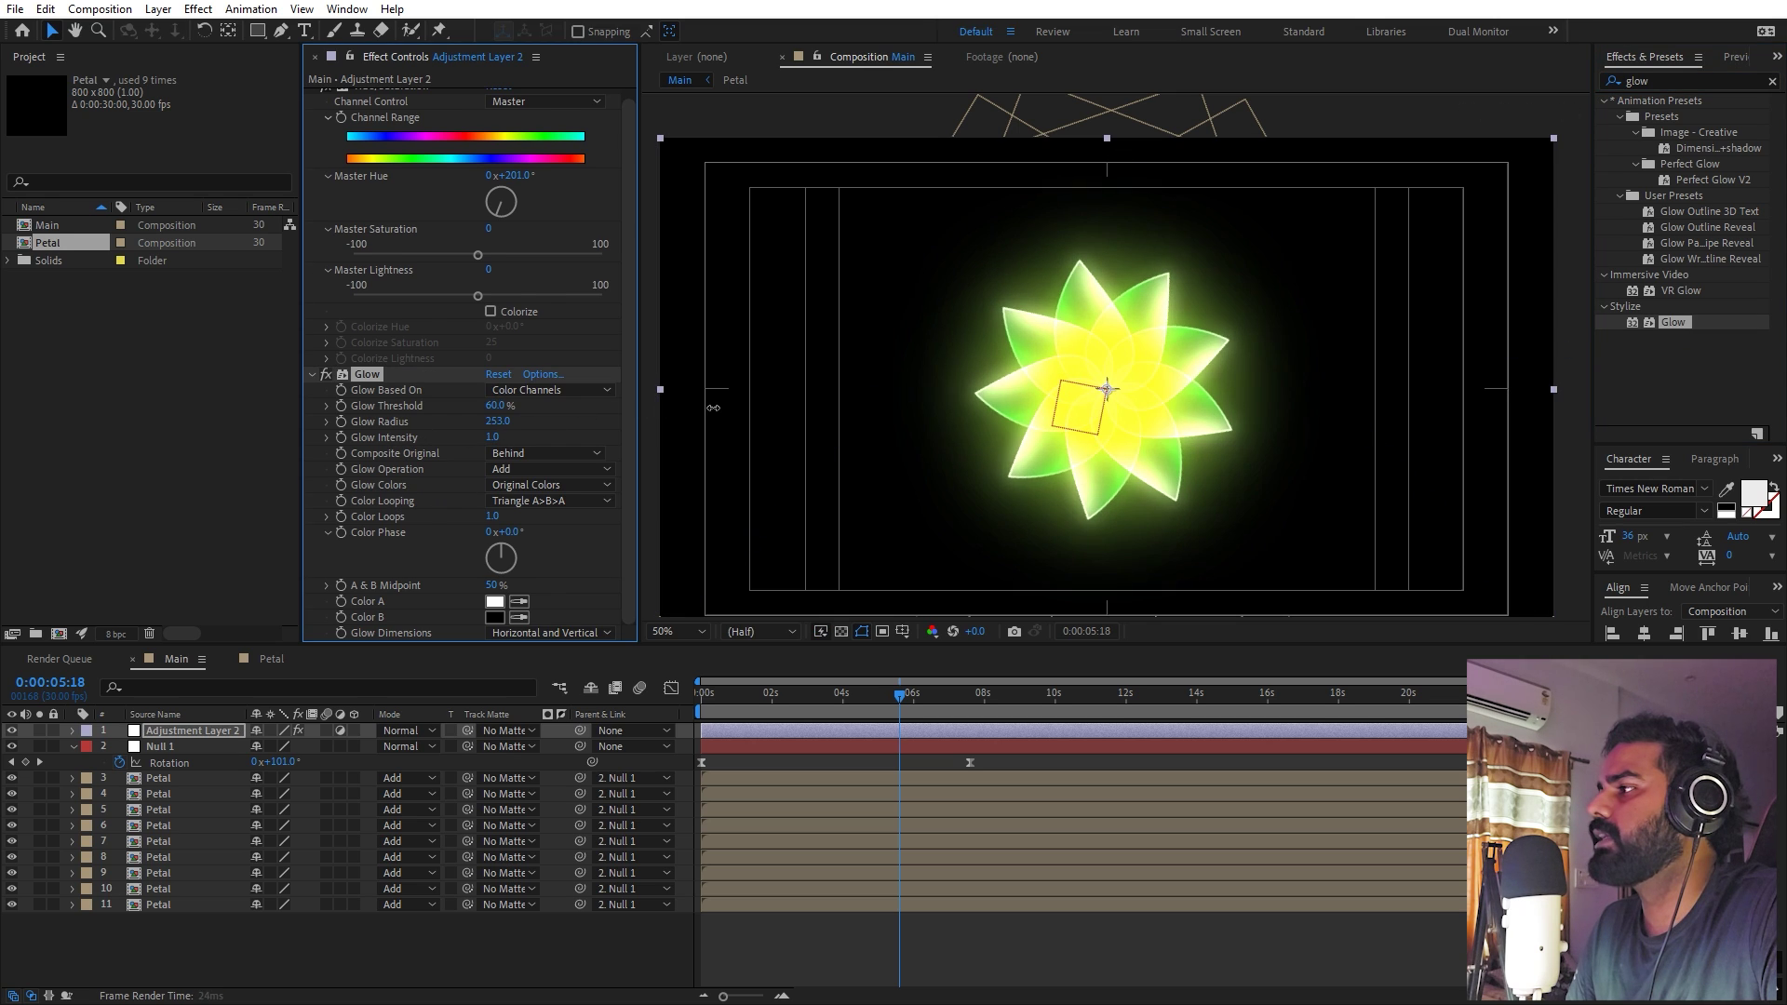
{"action": "left_click_drag", "start_coordinate": [494, 444], "coordinate": [471, 443]}
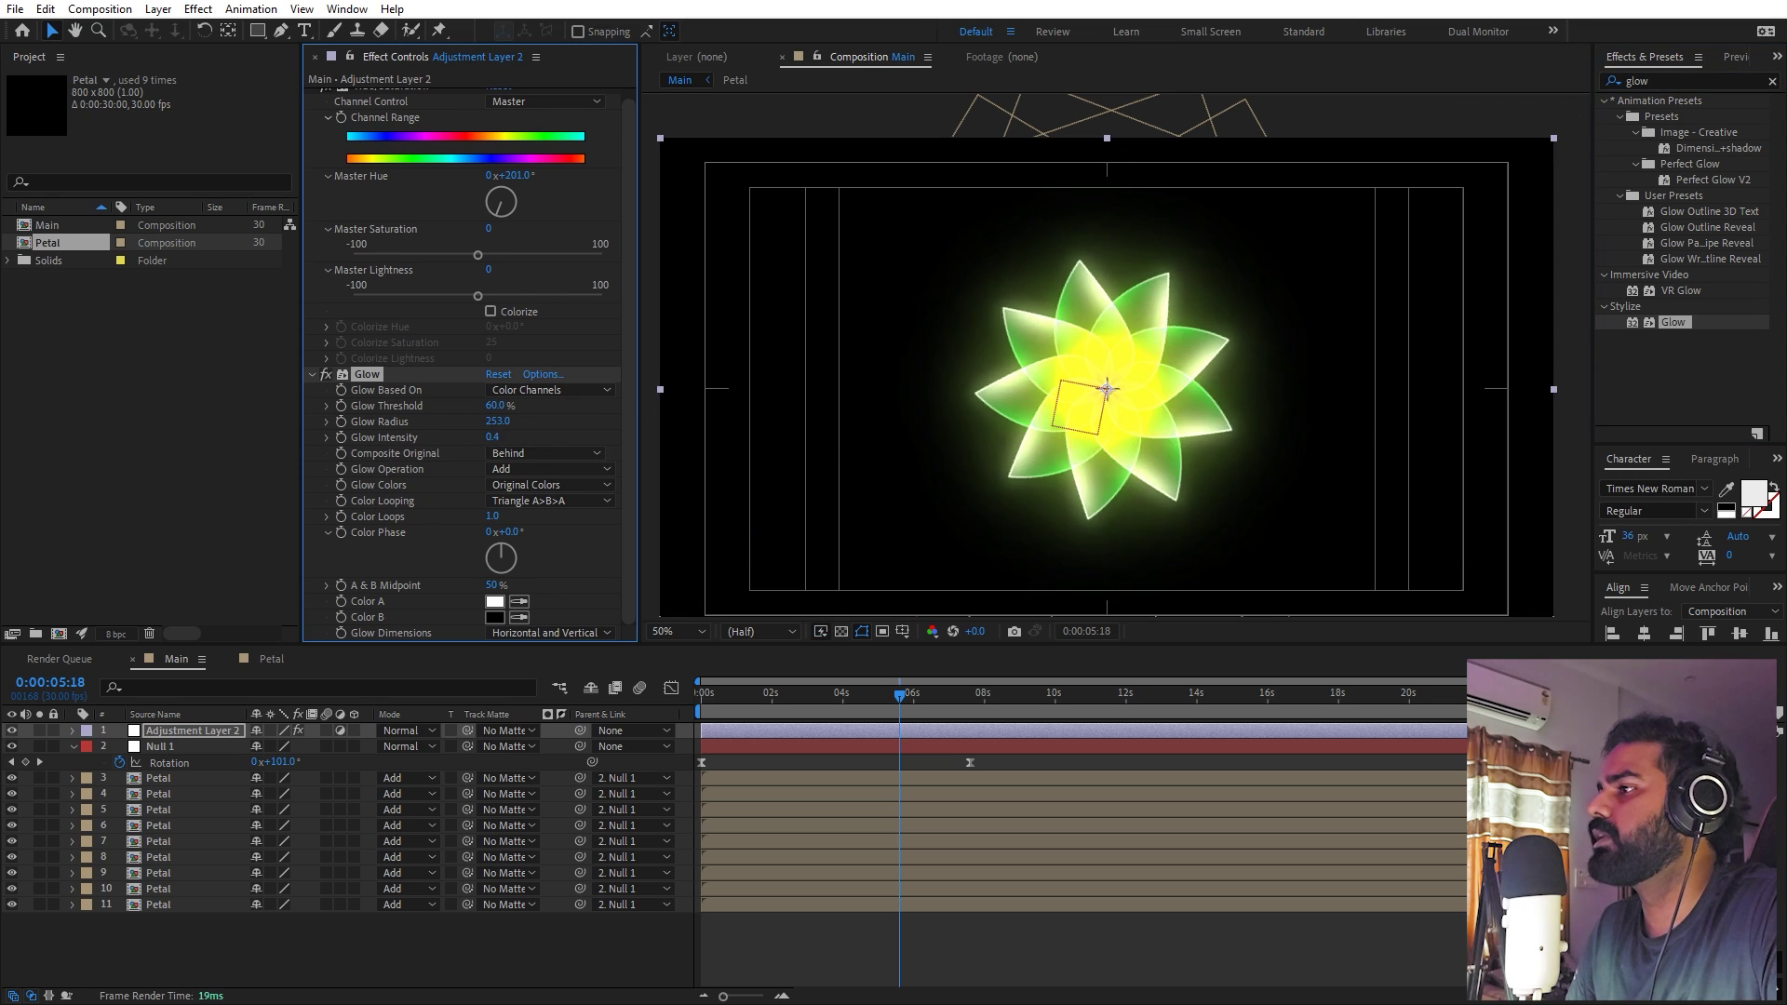
Set the composition preview resolution to Full and hide the adjustment layer
{"action": "left_click", "coordinate": [1118, 434]}
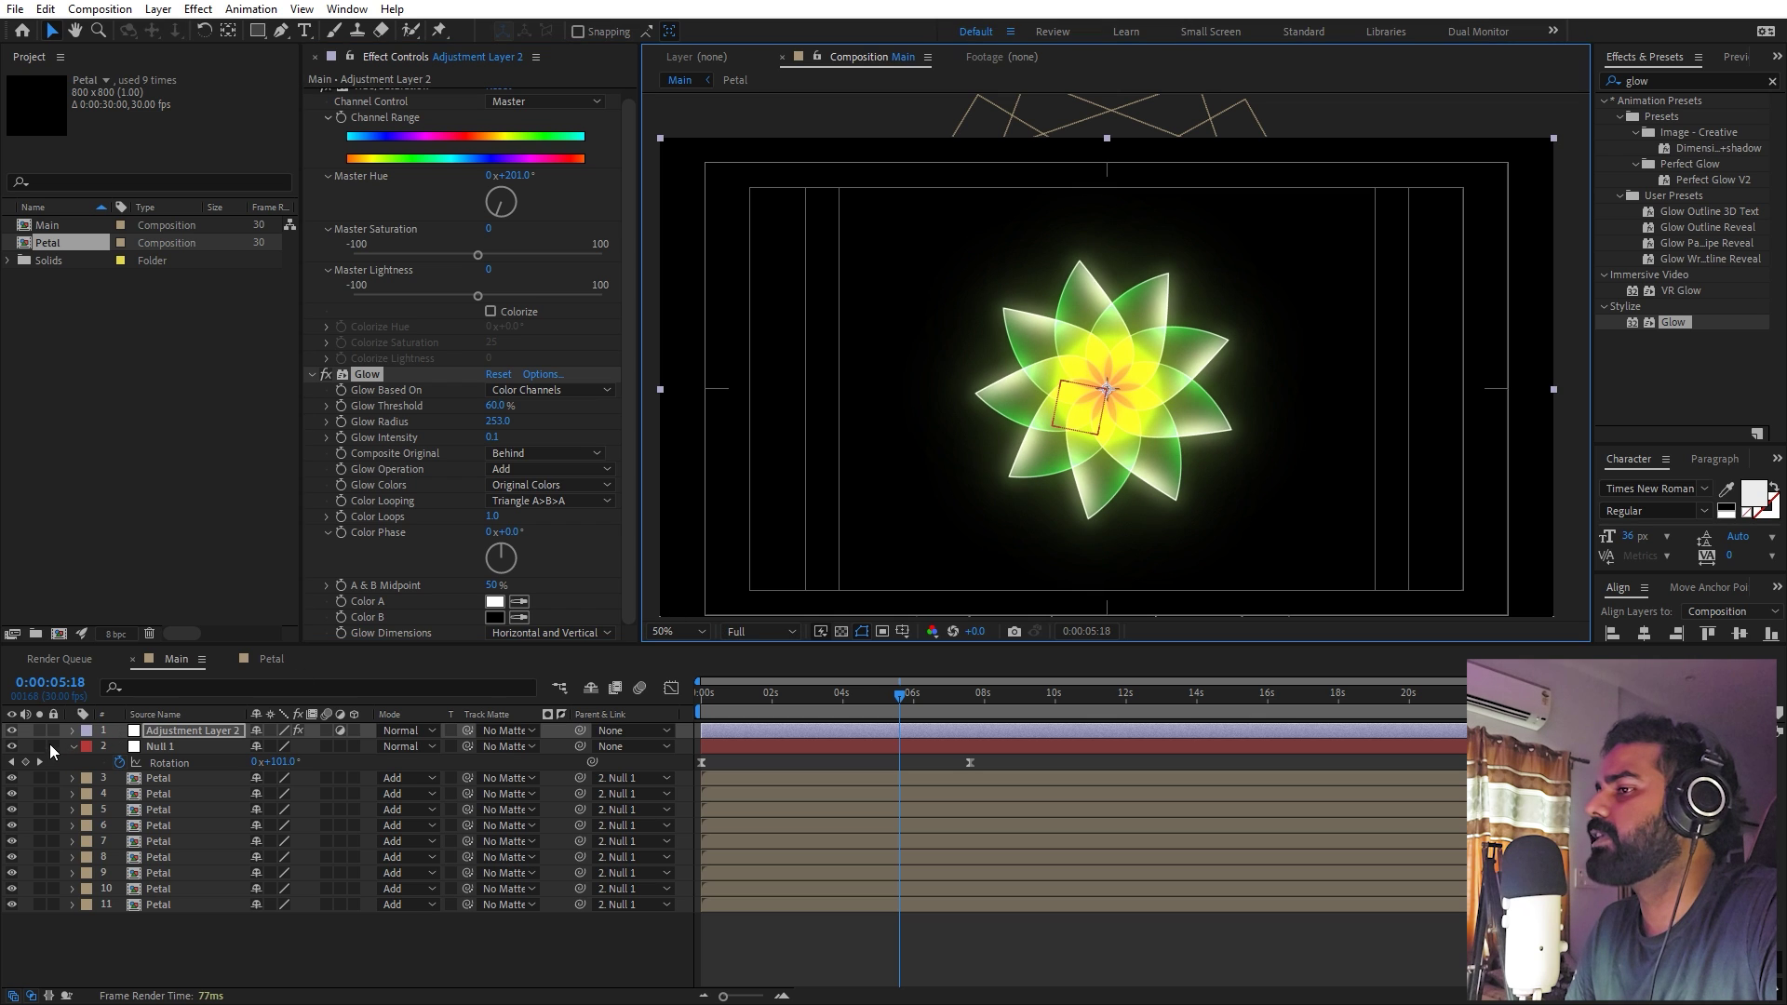
{"action": "left_click", "coordinate": [12, 731]}
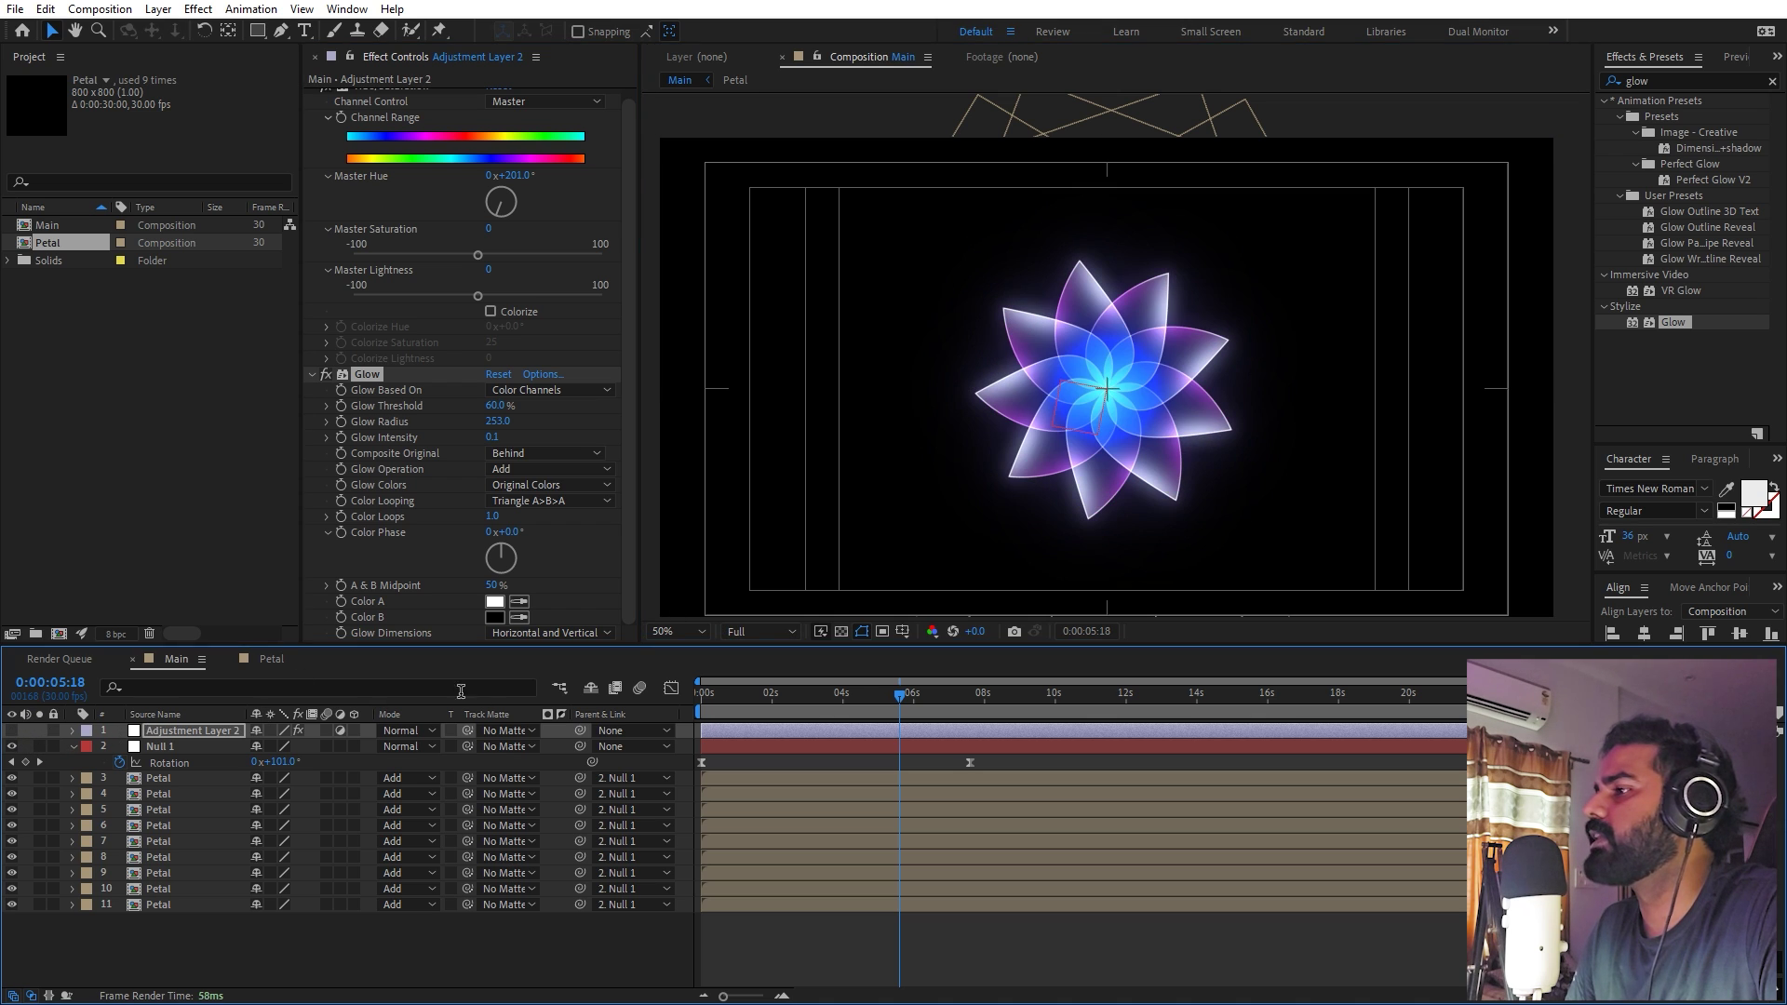